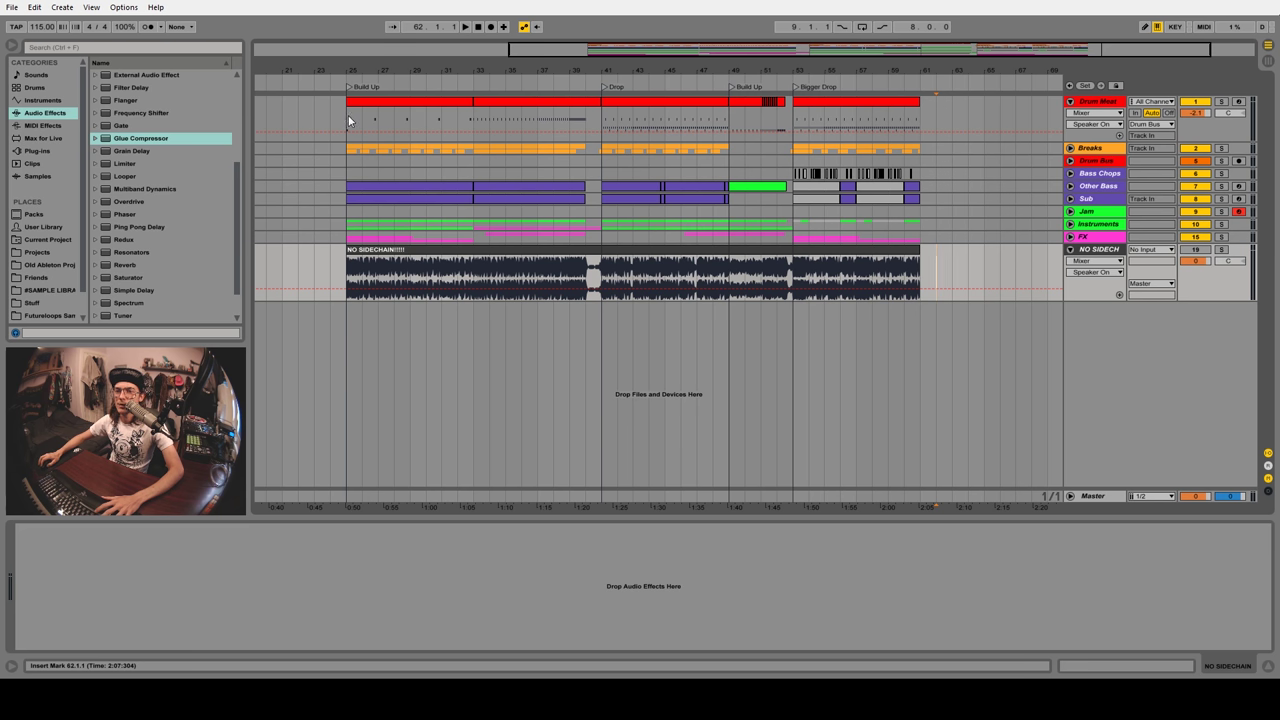
Highlight the NO SIDECHAIN audio clip, followed by the original tracks of the arrangement, from bar 25 to bar 61
left_click(708, 190)
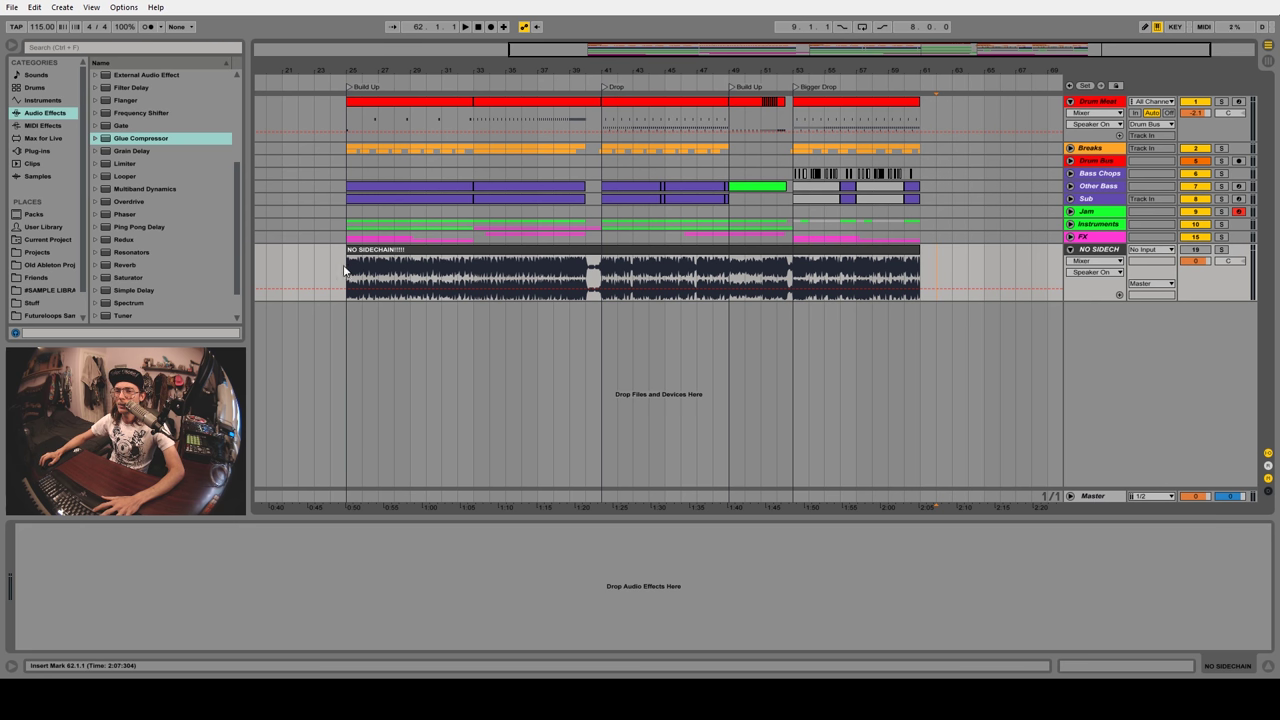
left_click_drag(352, 277, 913, 277)
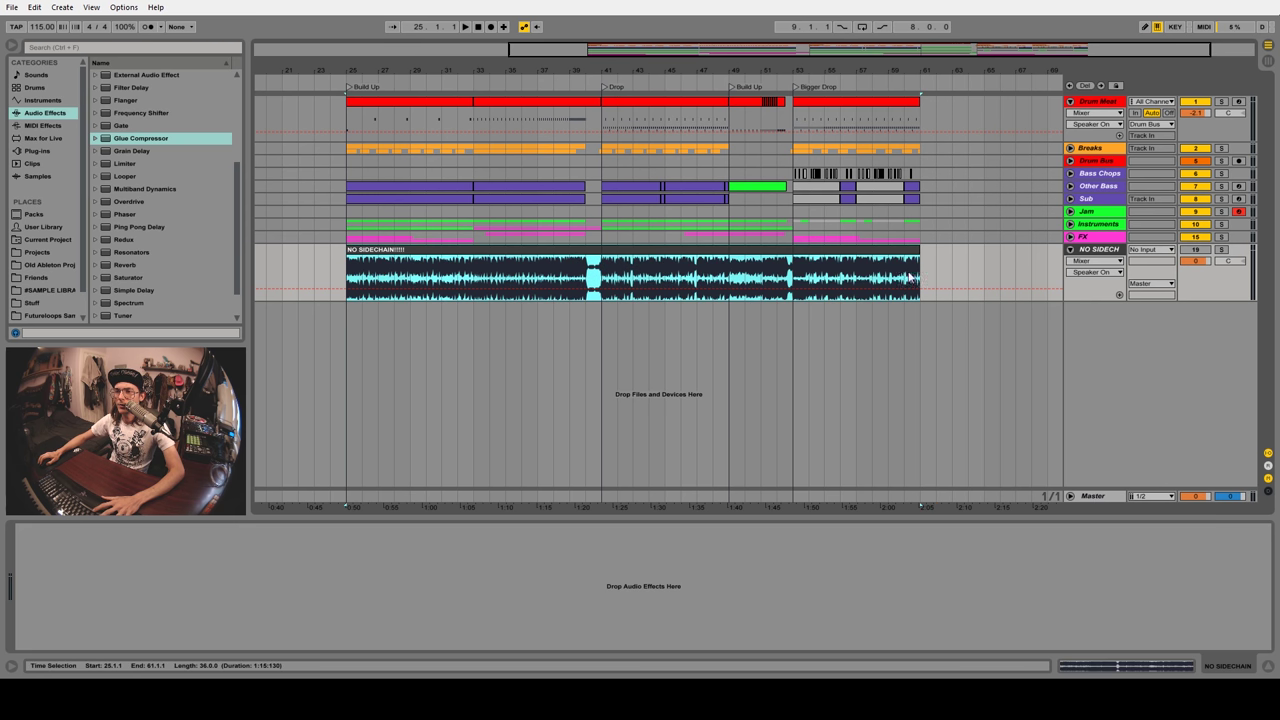
left_click(927, 277)
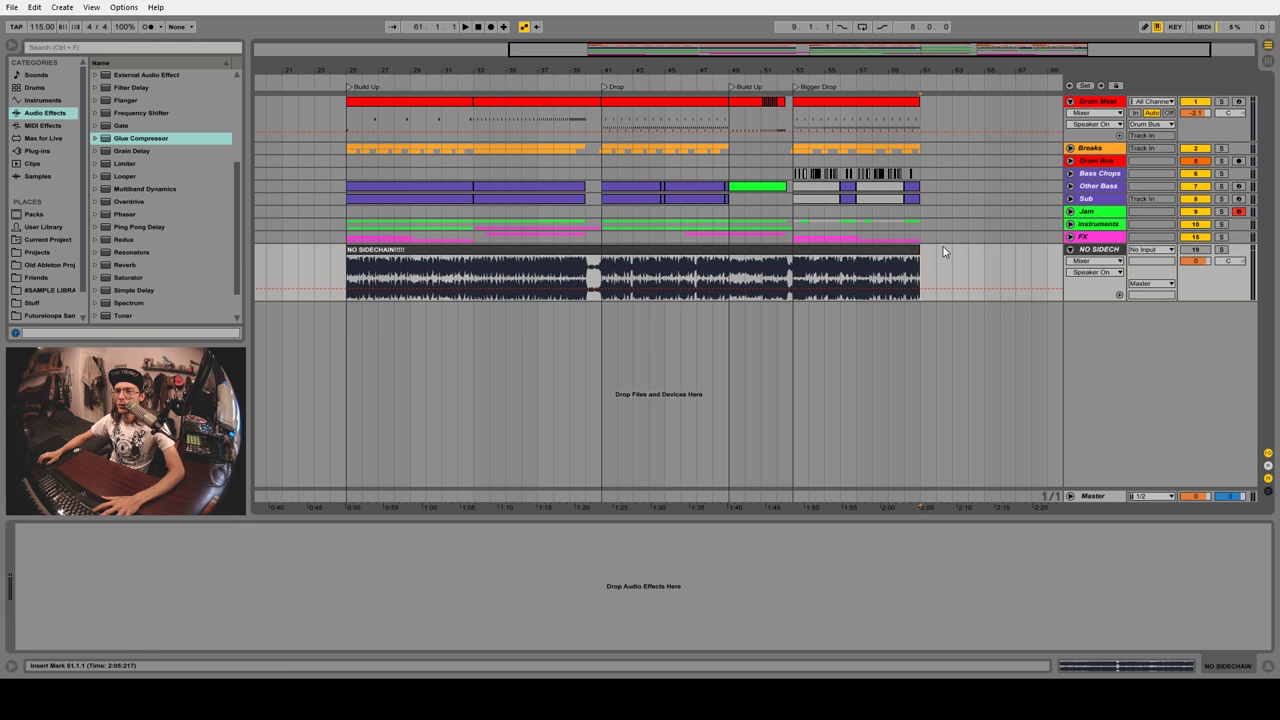
key("ctrl+a")
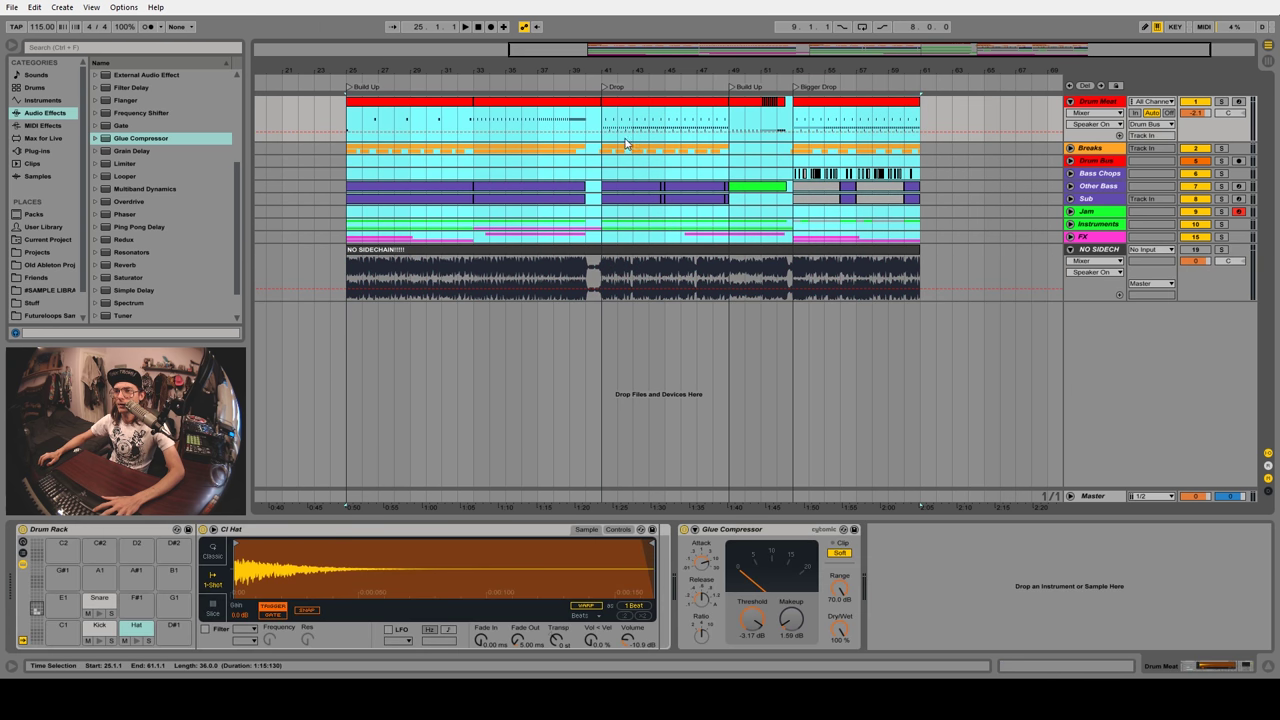
Play the first Drop from bar 41 in the mixer view to check the track and master levels, and return to the arrangement
left_click(942, 178)
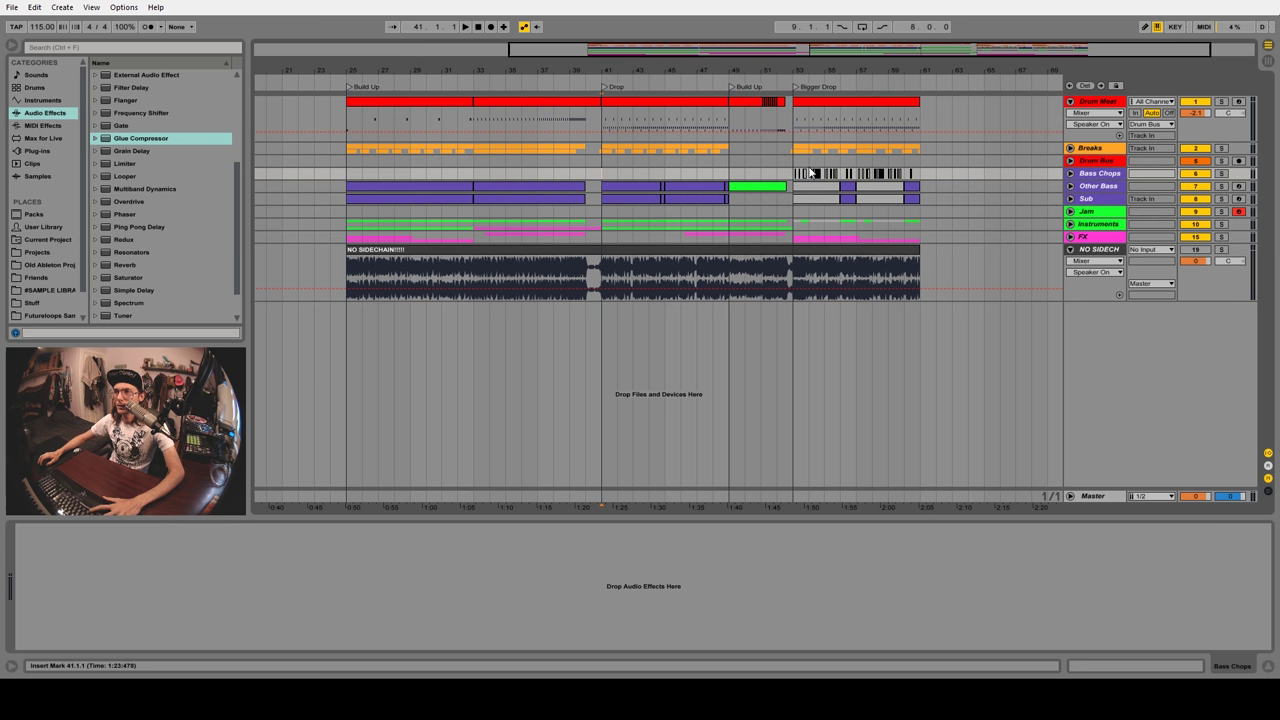
key("Tab")
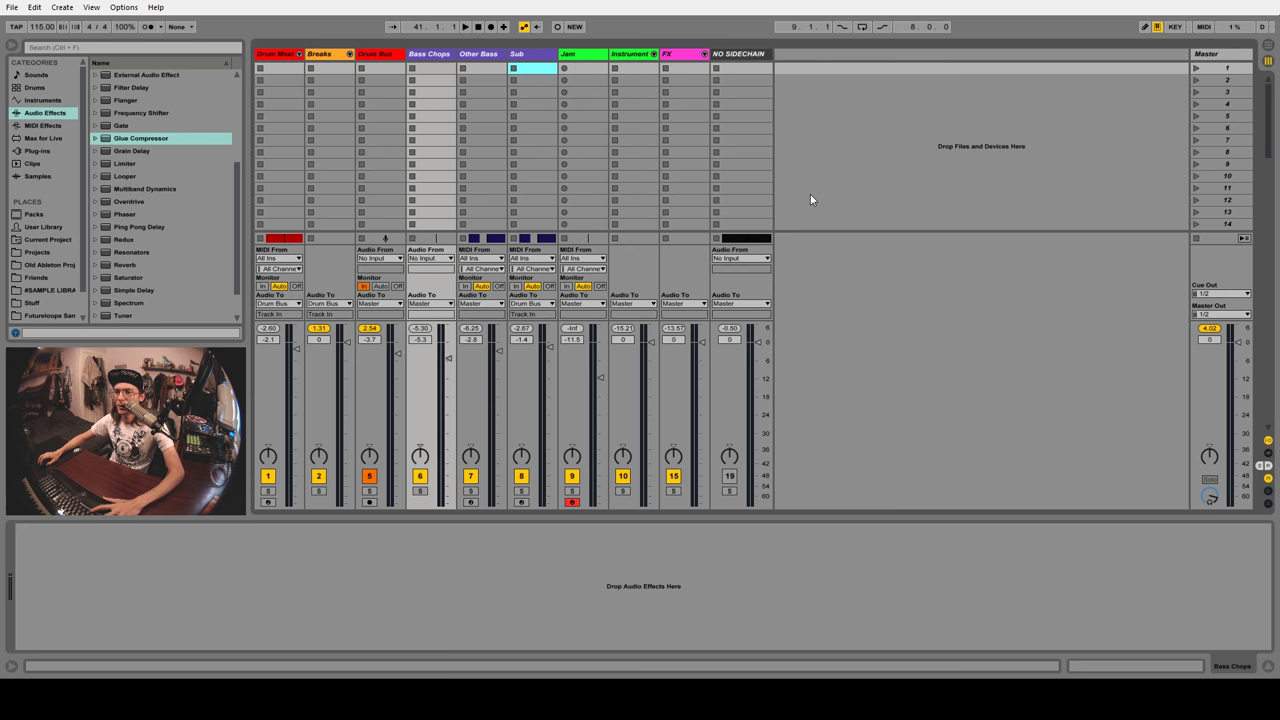
key("space")
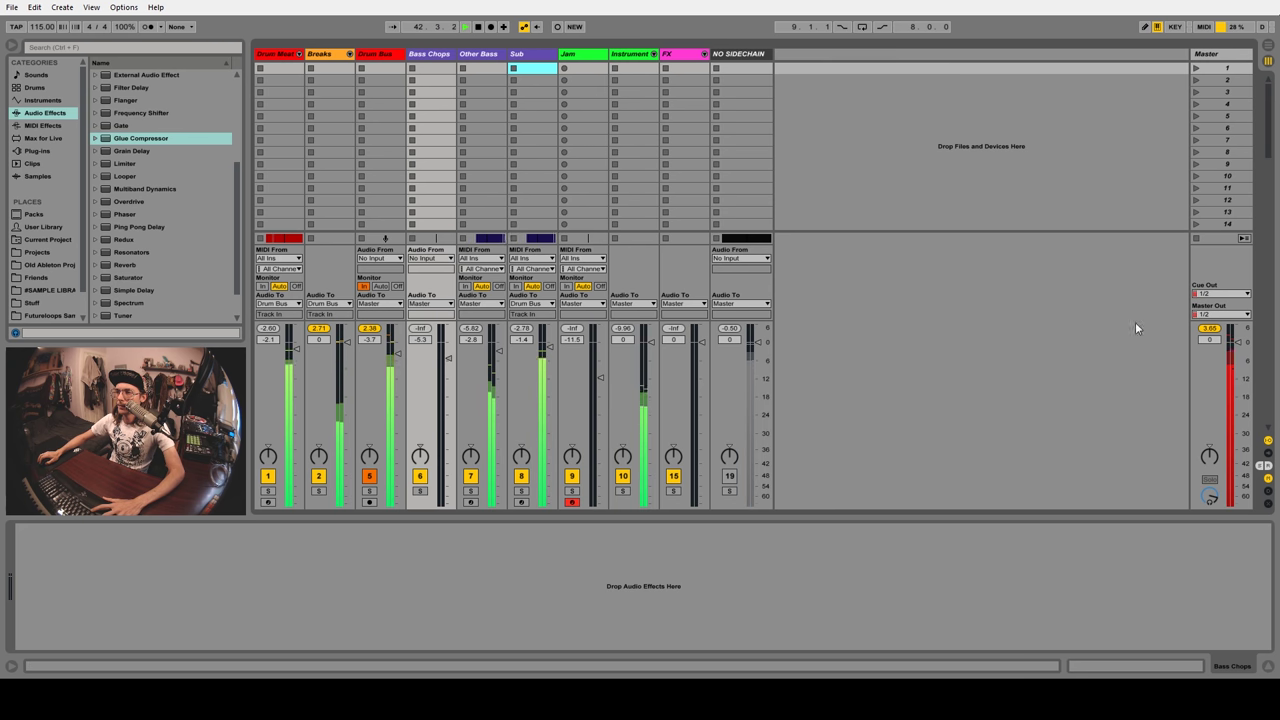
mouse_move(734, 314)
left_mouse_down()
mouse_move(733, 468)
mouse_move(738, 314)
left_mouse_up()
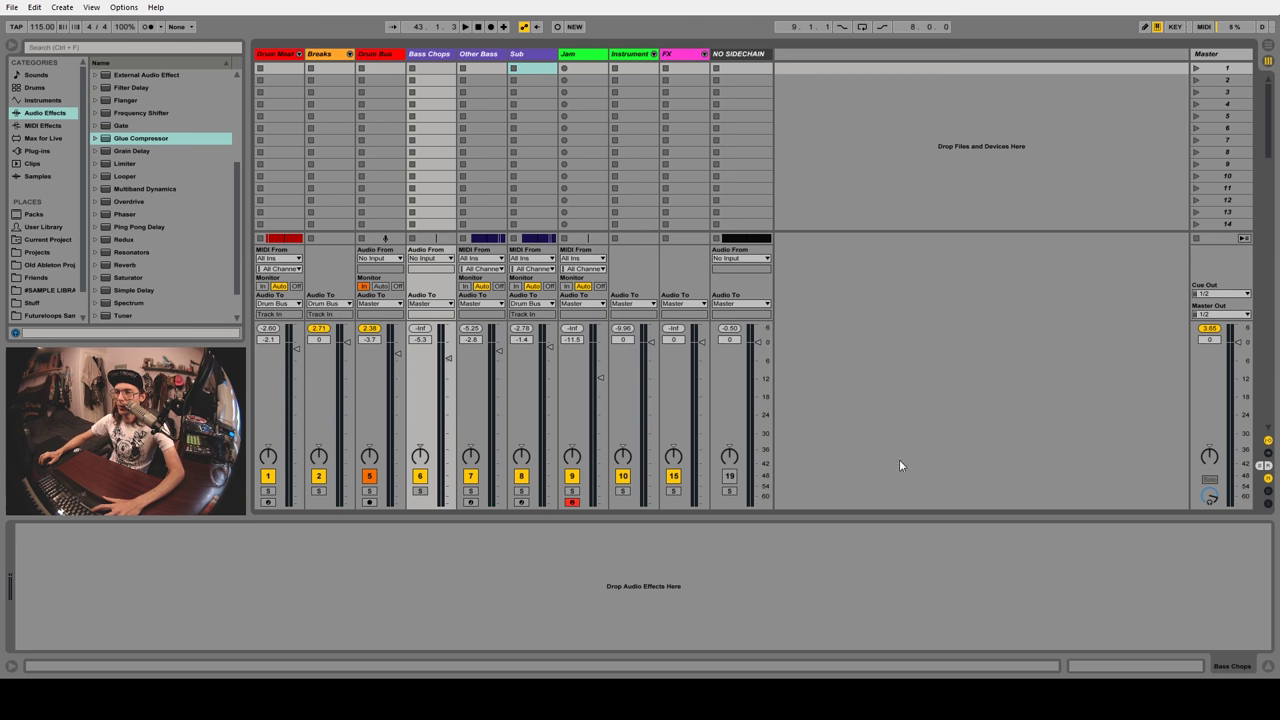
key("space")
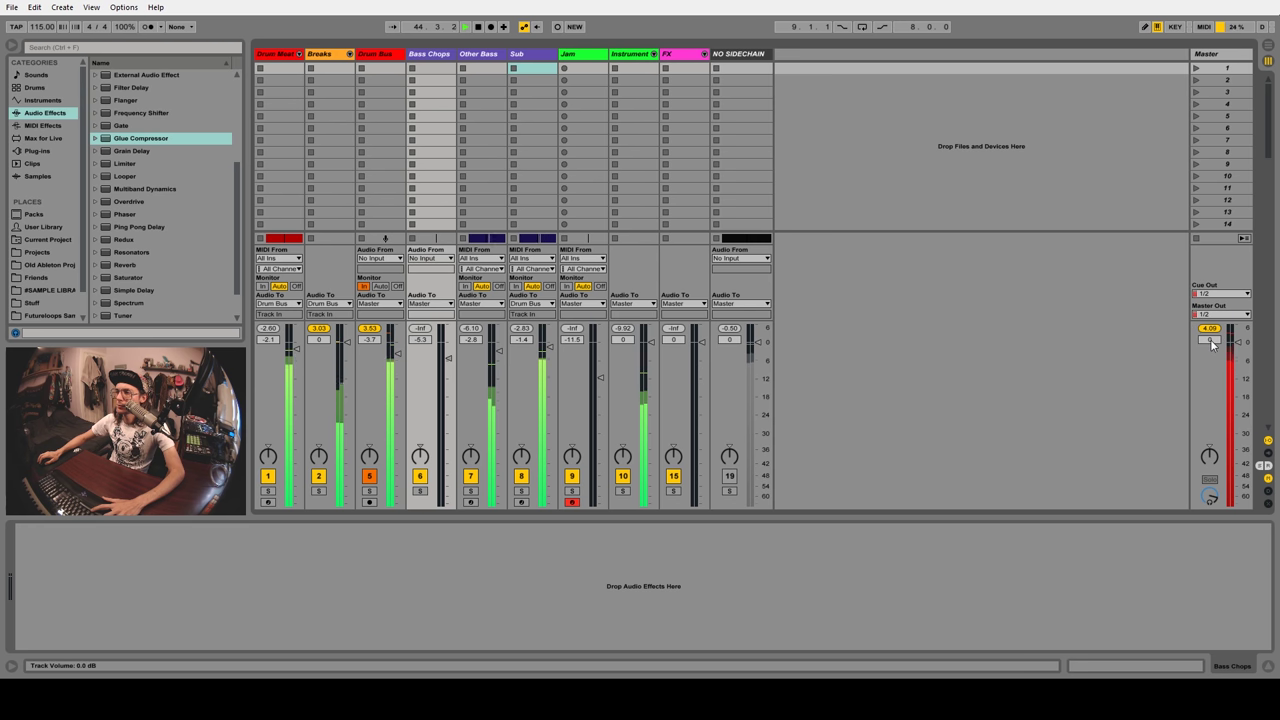
key("Tab")
key("space")
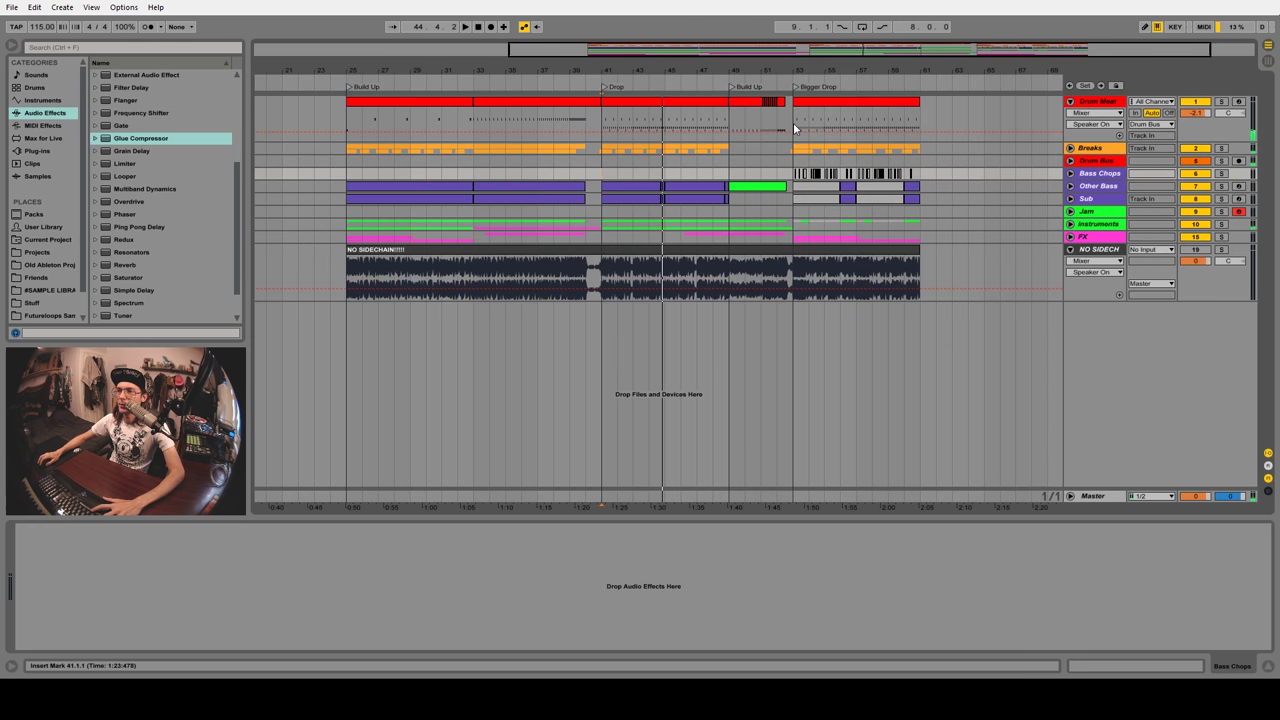
Play the Bigger Drop from bar 53 while watching the mixer levels, and return to the arrangement
left_click(793, 128)
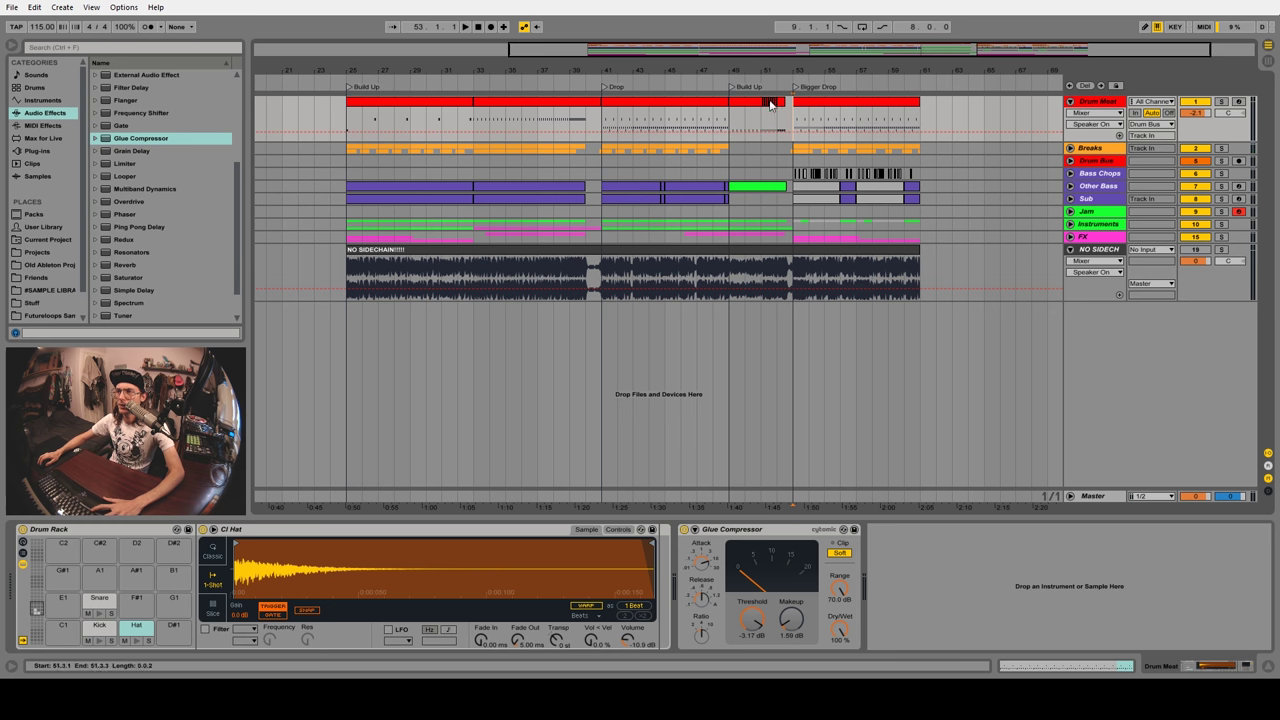
key("Tab")
key("space")
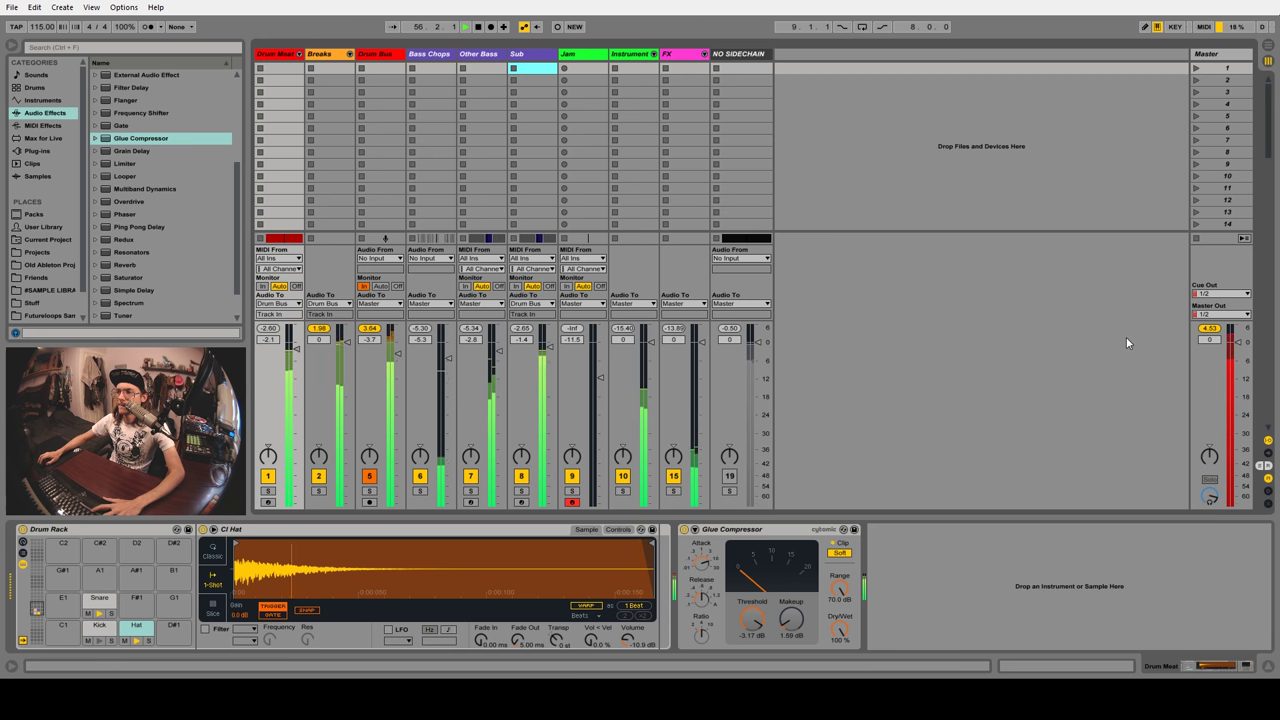
key("space")
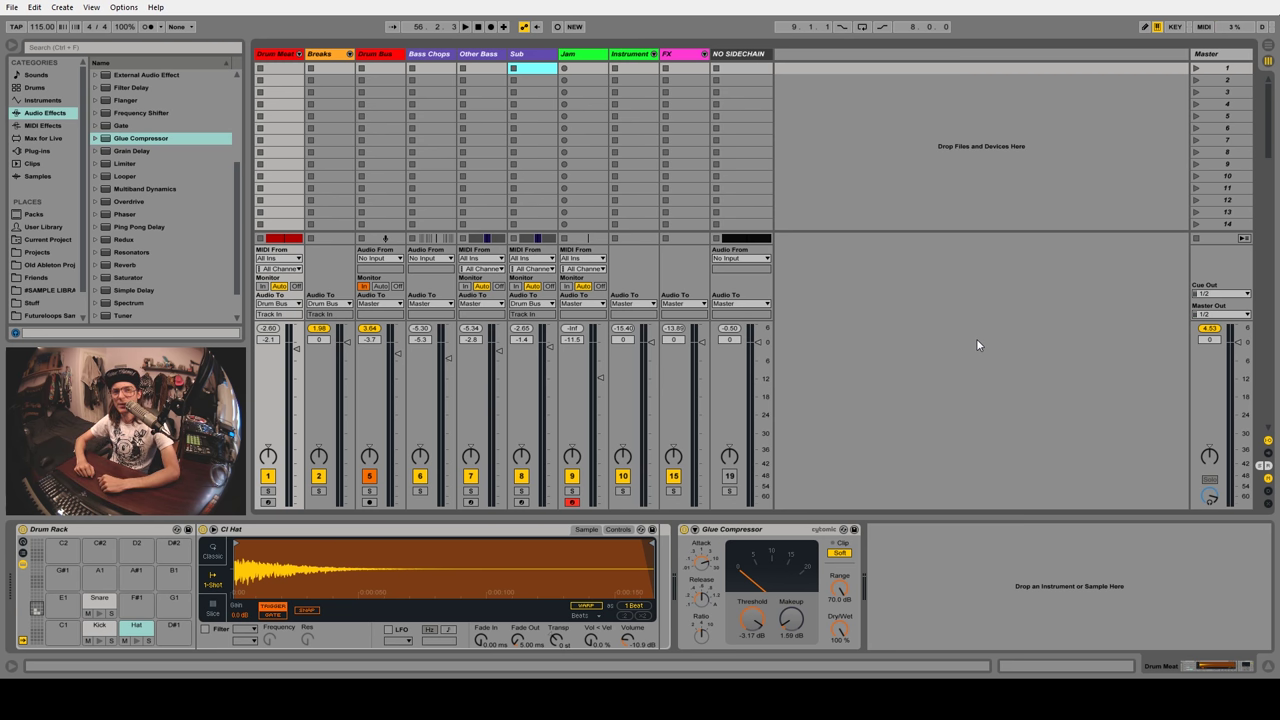
key("Tab")
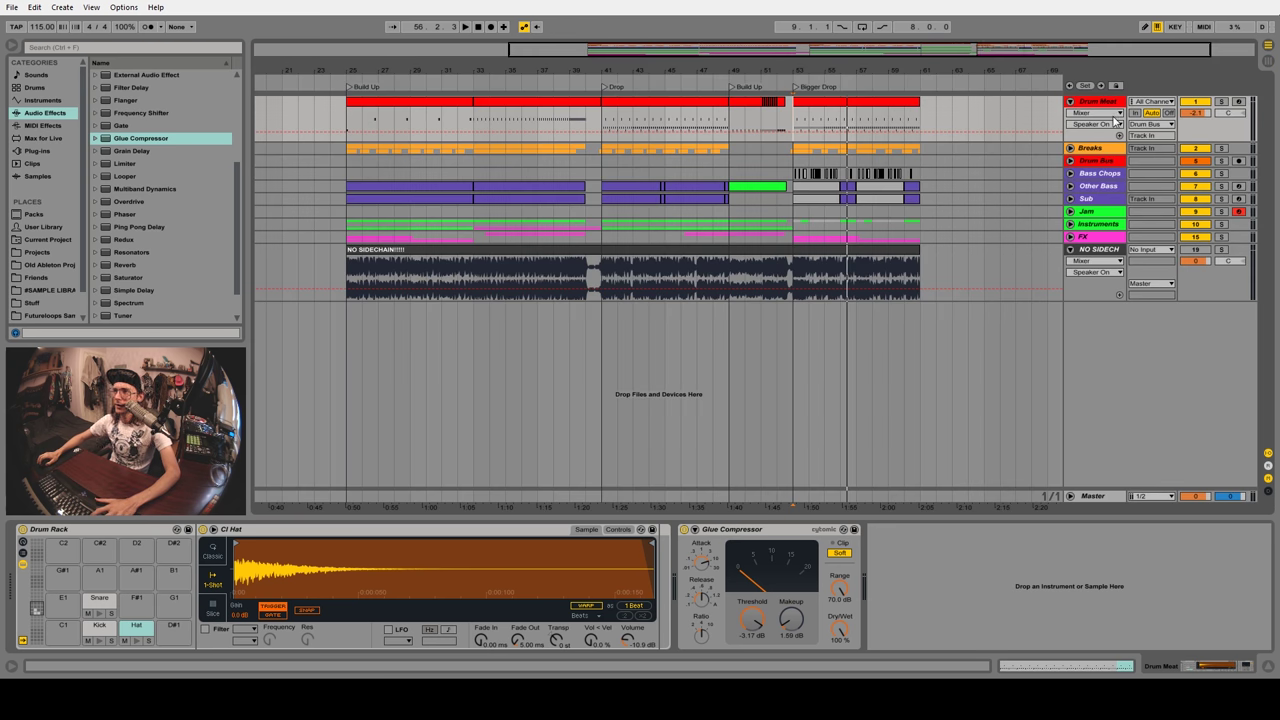
Show the session mixer and audition the snare of the Drum Meat track's Drum Rack
left_click(897, 149)
key("Tab")
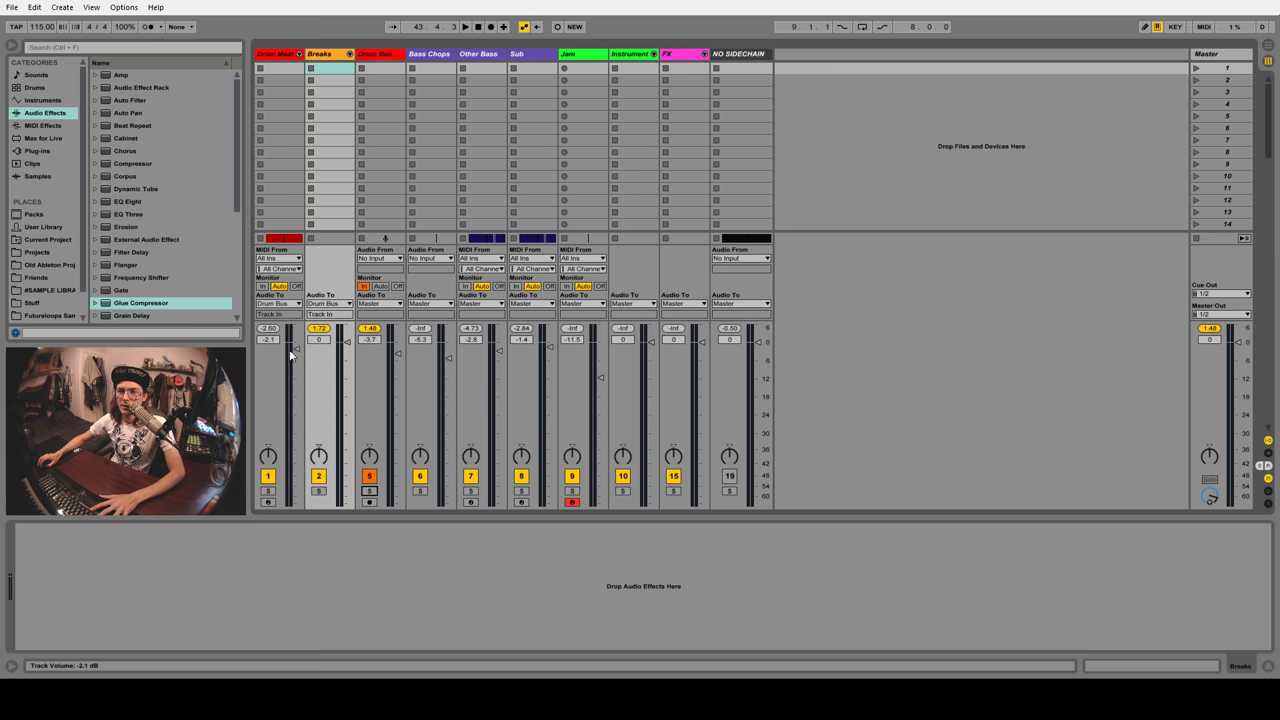
left_click(285, 62)
key("f")
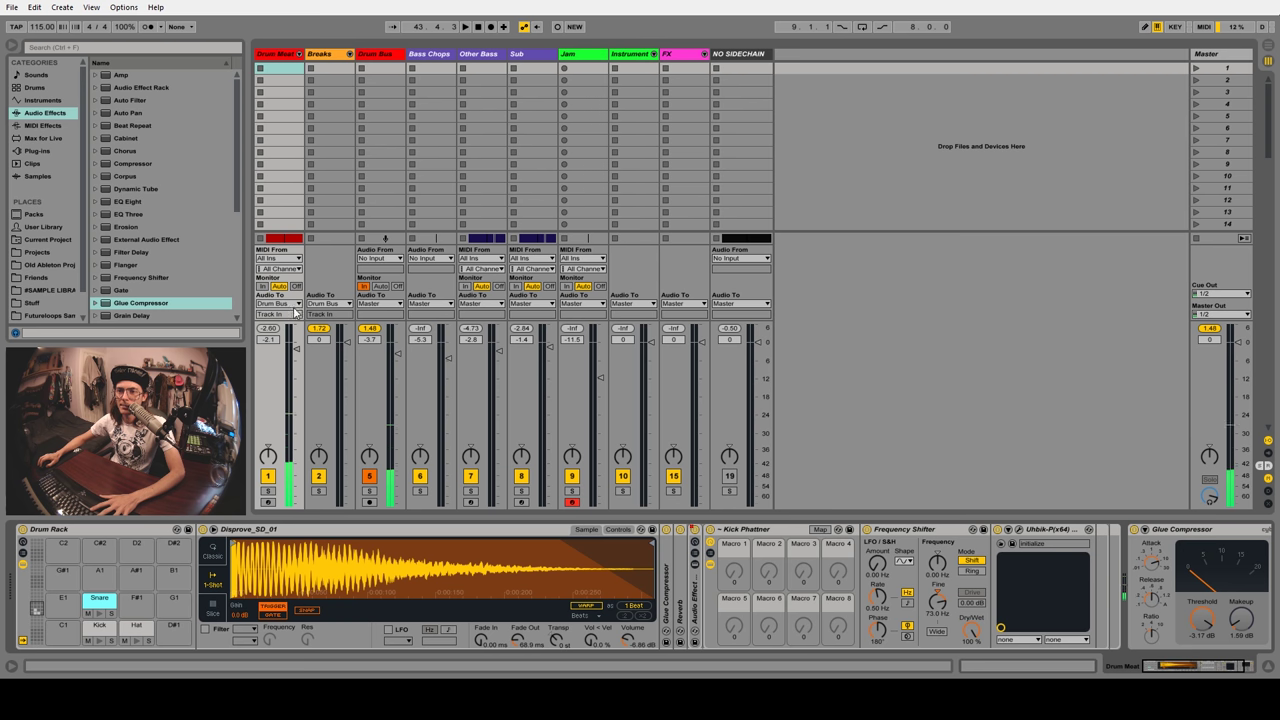
Set the Drum Meat track's audio output to Drum Bus
left_click(386, 56)
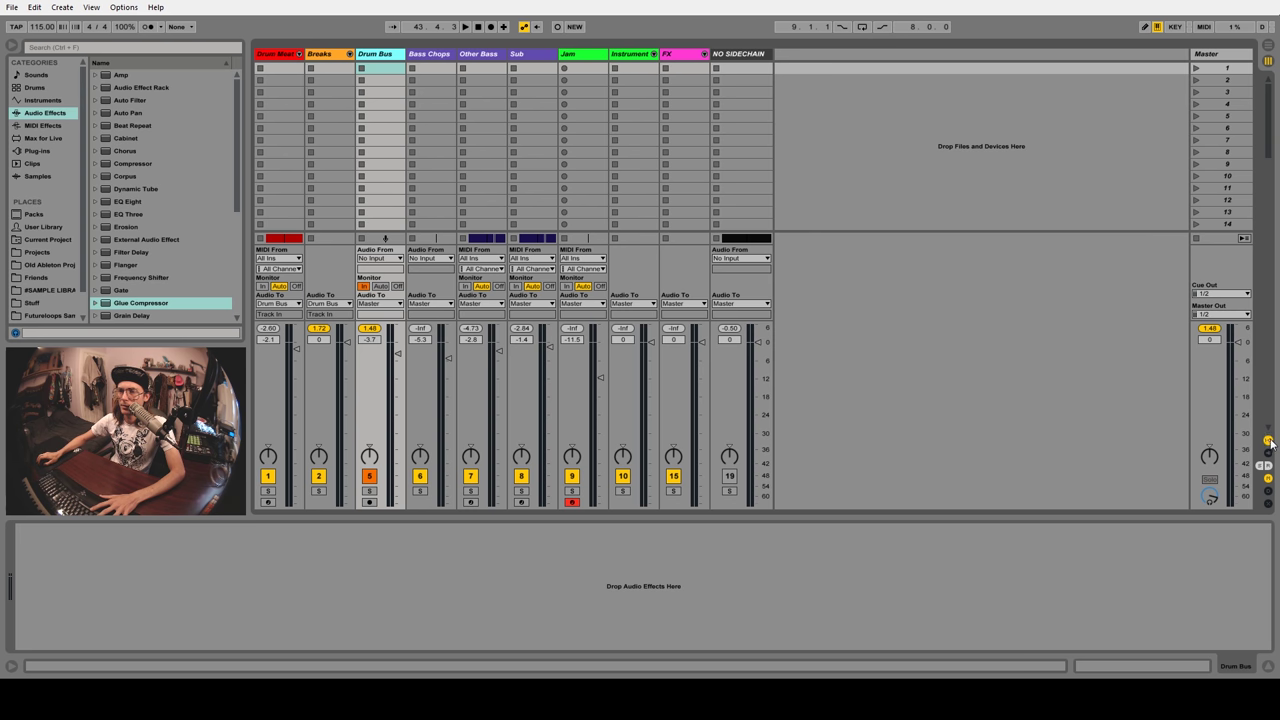
left_click(292, 303)
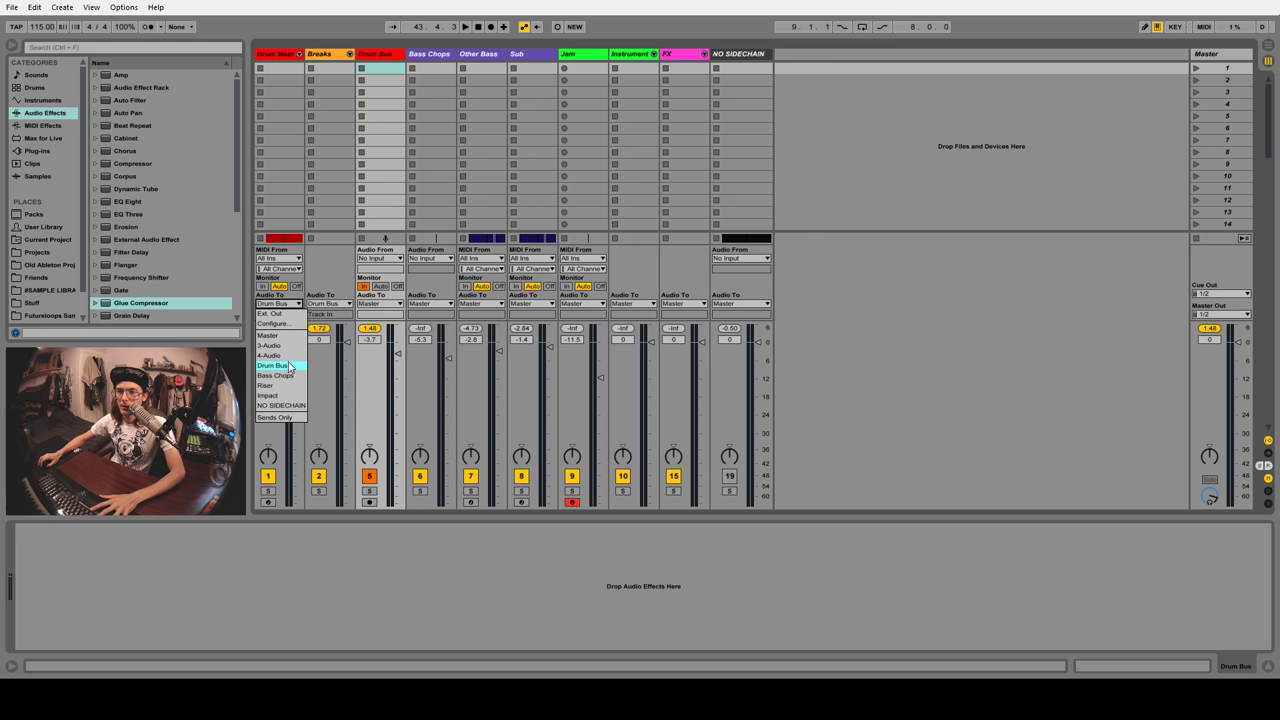
left_click(288, 366)
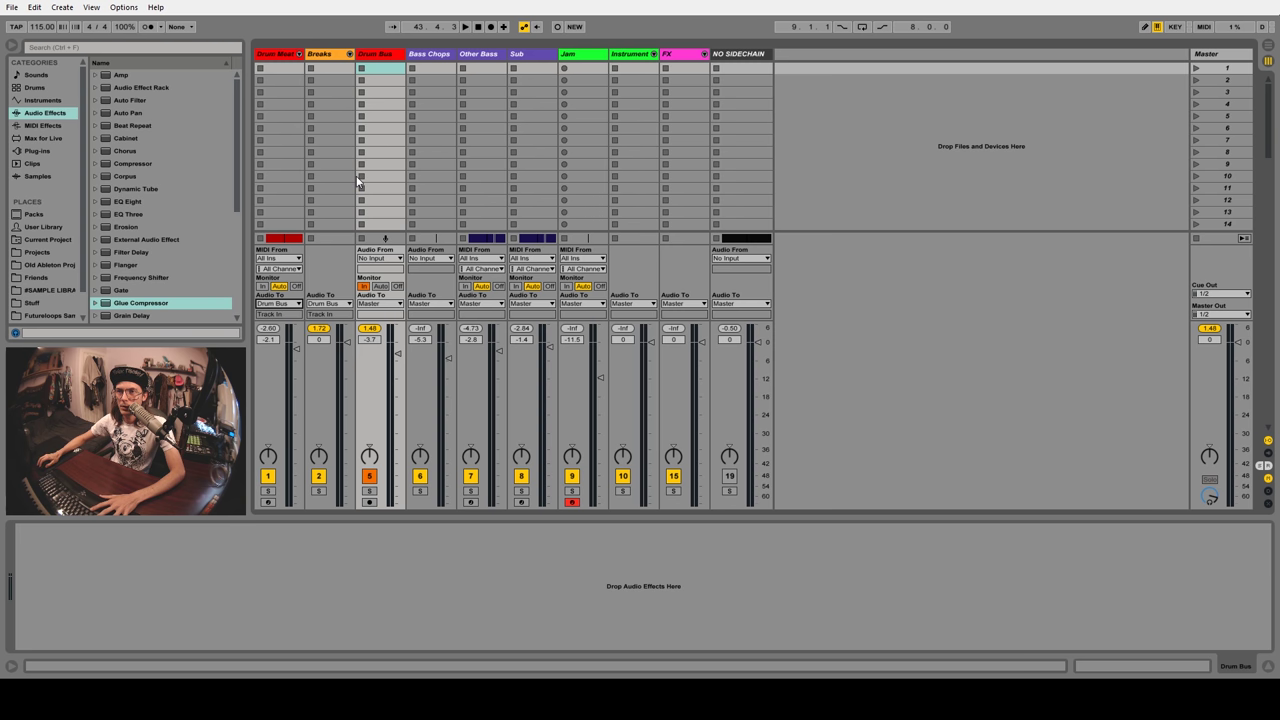
Expand the Breaks group in the arrangement and play its audio tracks at the Drop
left_click(331, 56)
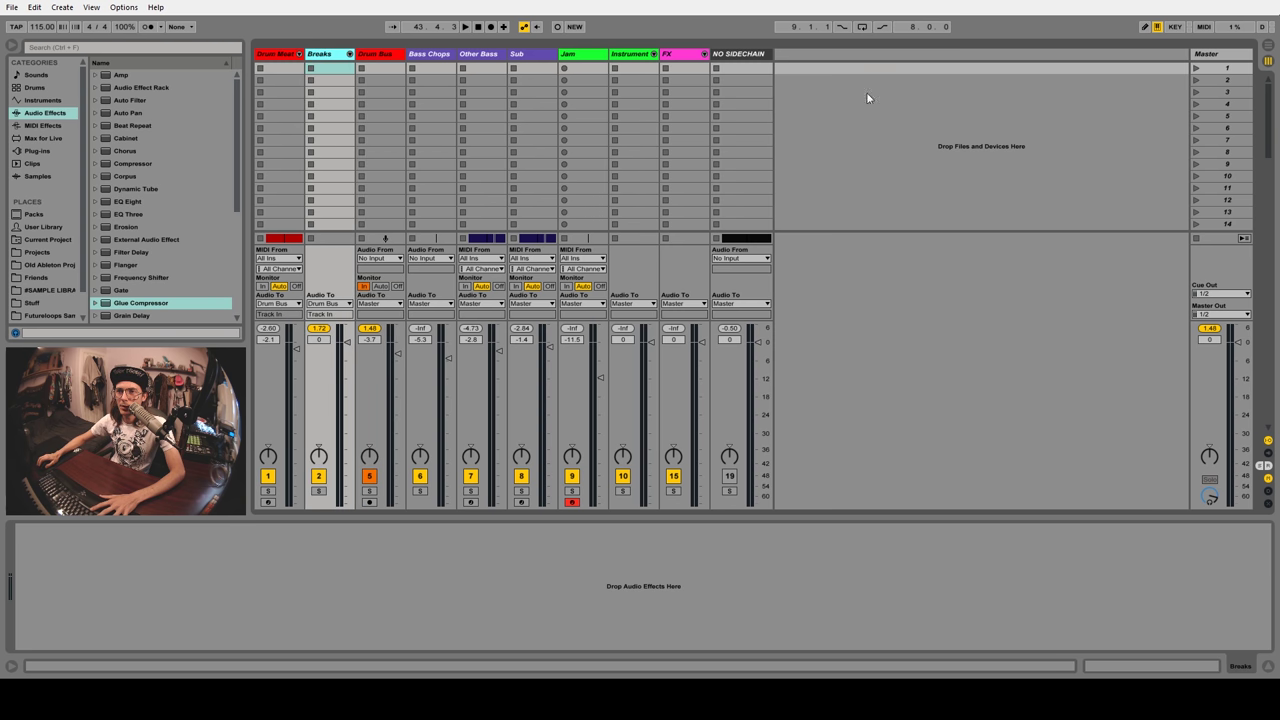
left_click(1266, 48)
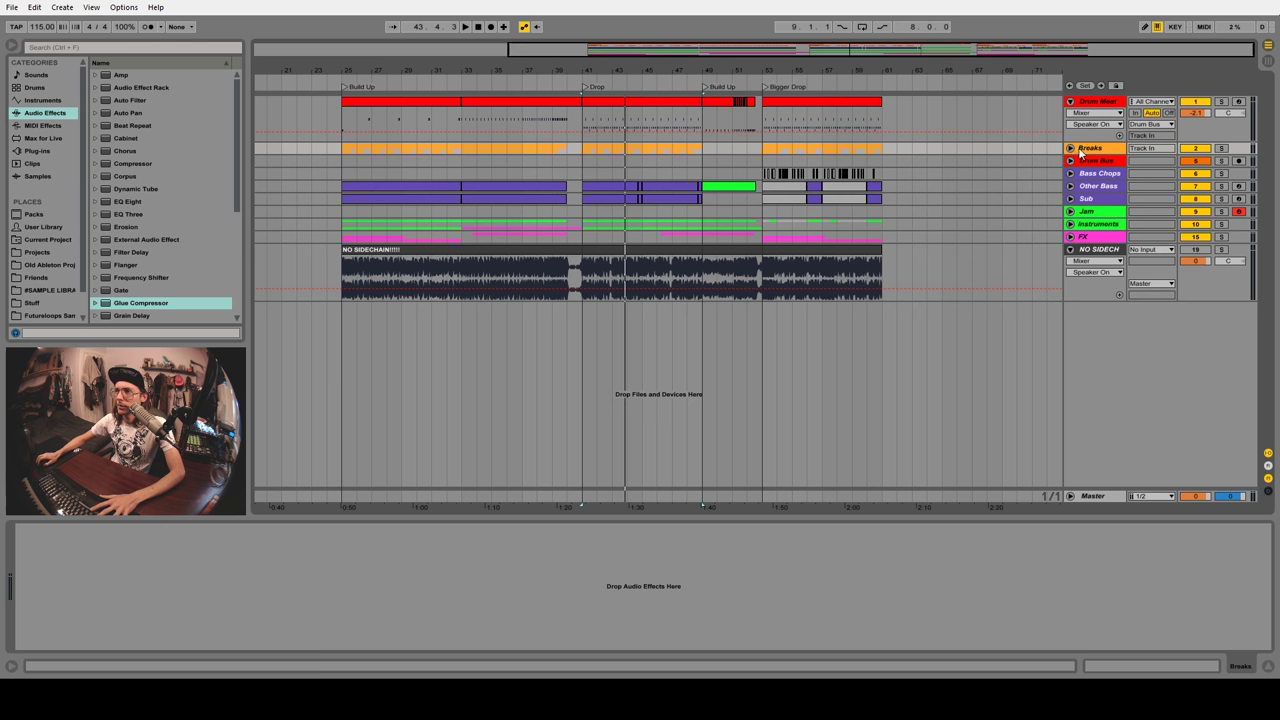
left_click(1070, 148)
left_click(1170, 215)
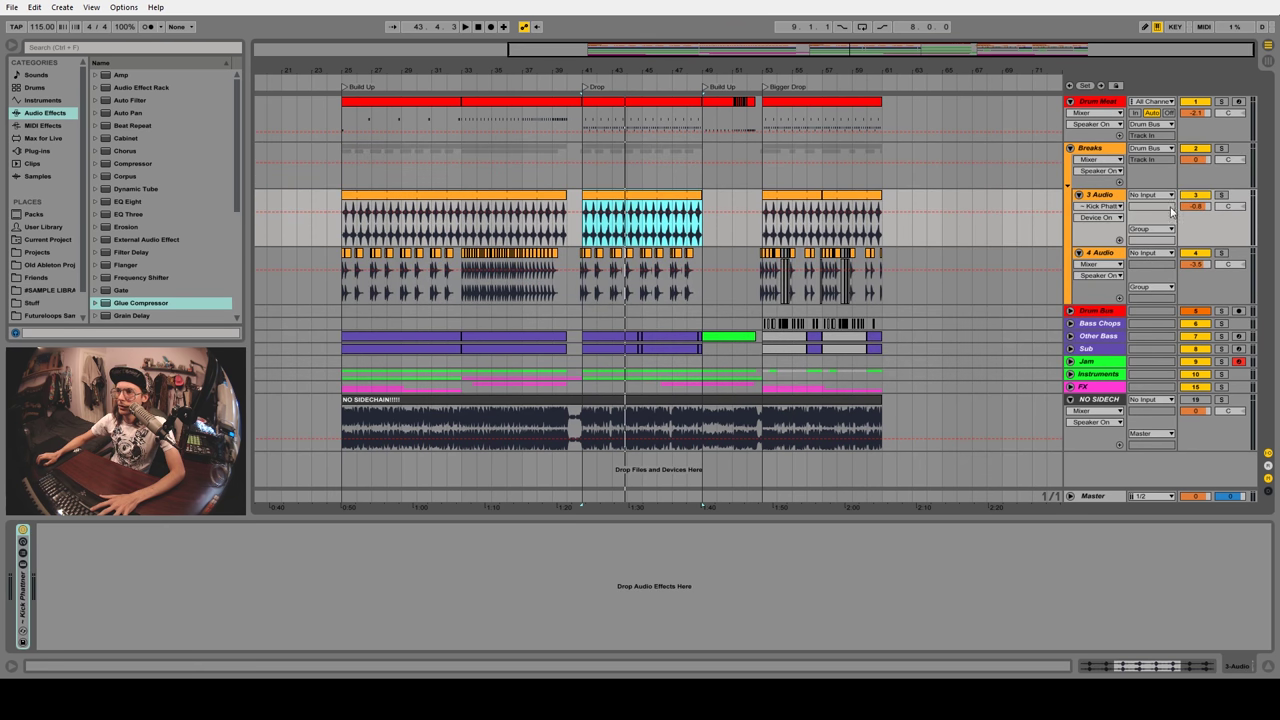
left_click(1221, 195)
key("space")
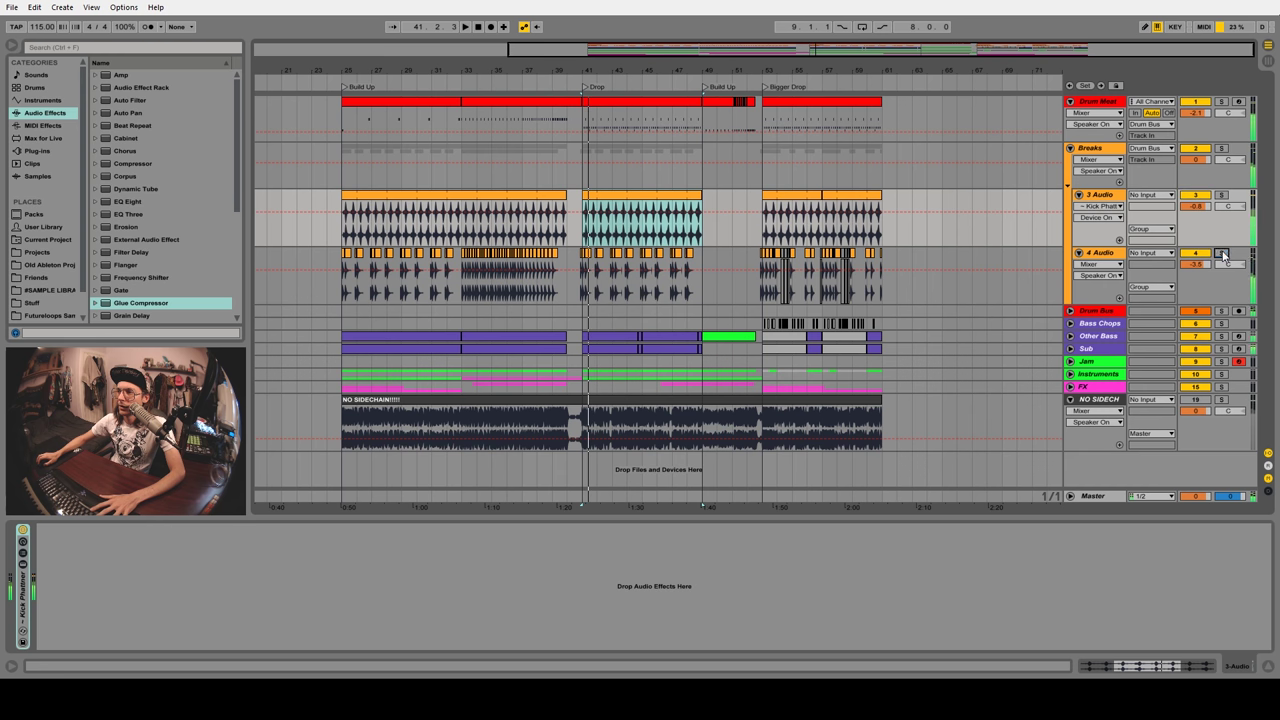
Fold the Breaks group in the mixer and listen to the Drop with the Drum Bus track soloed
key("Tab")
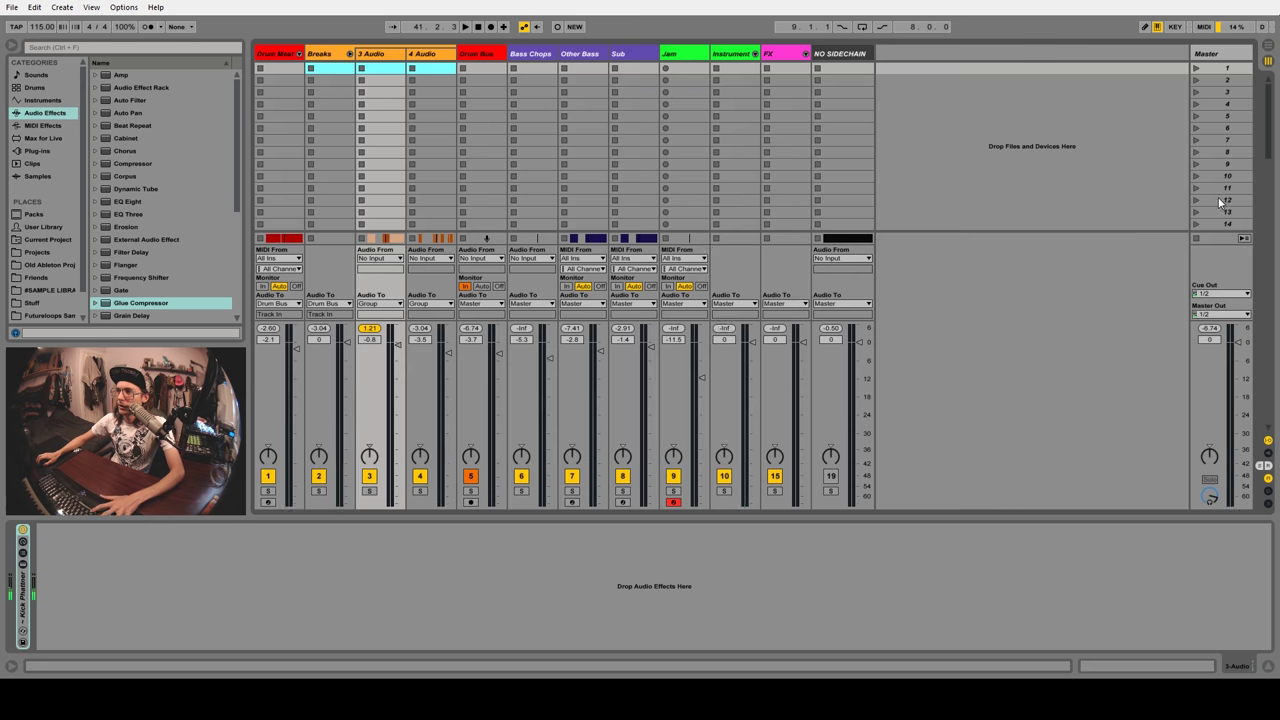
left_click(349, 53)
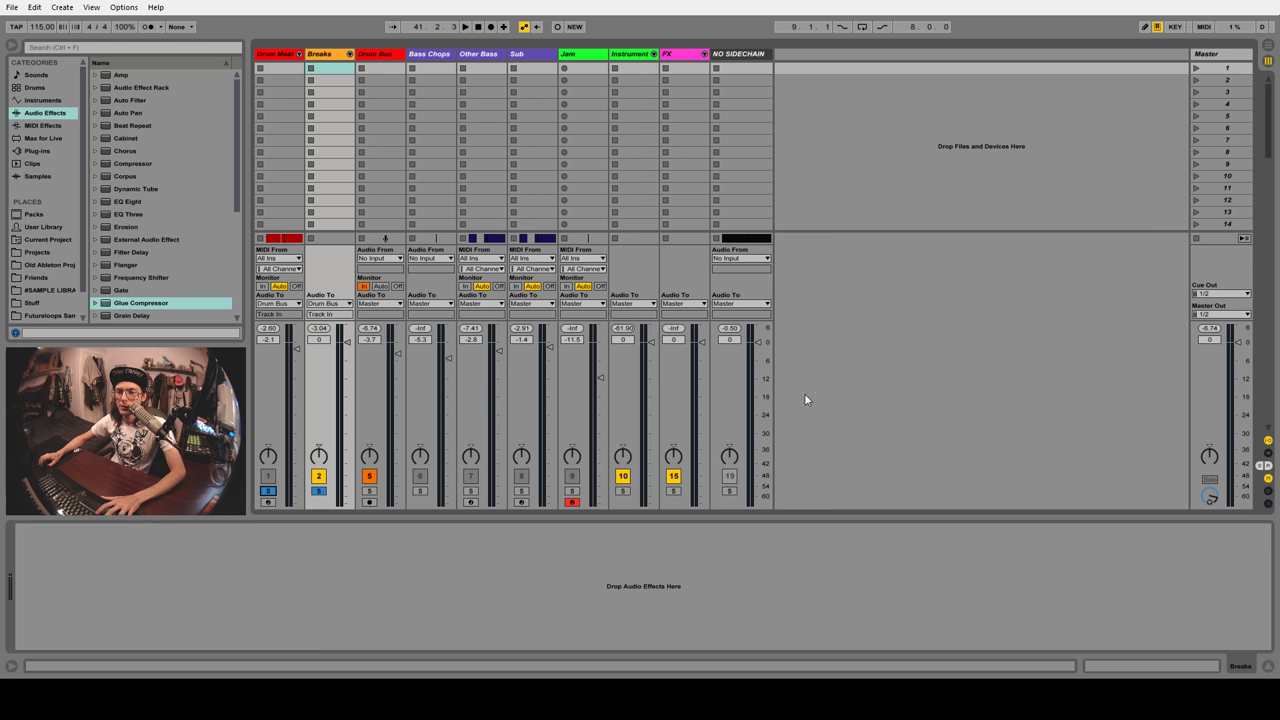
left_click(369, 491)
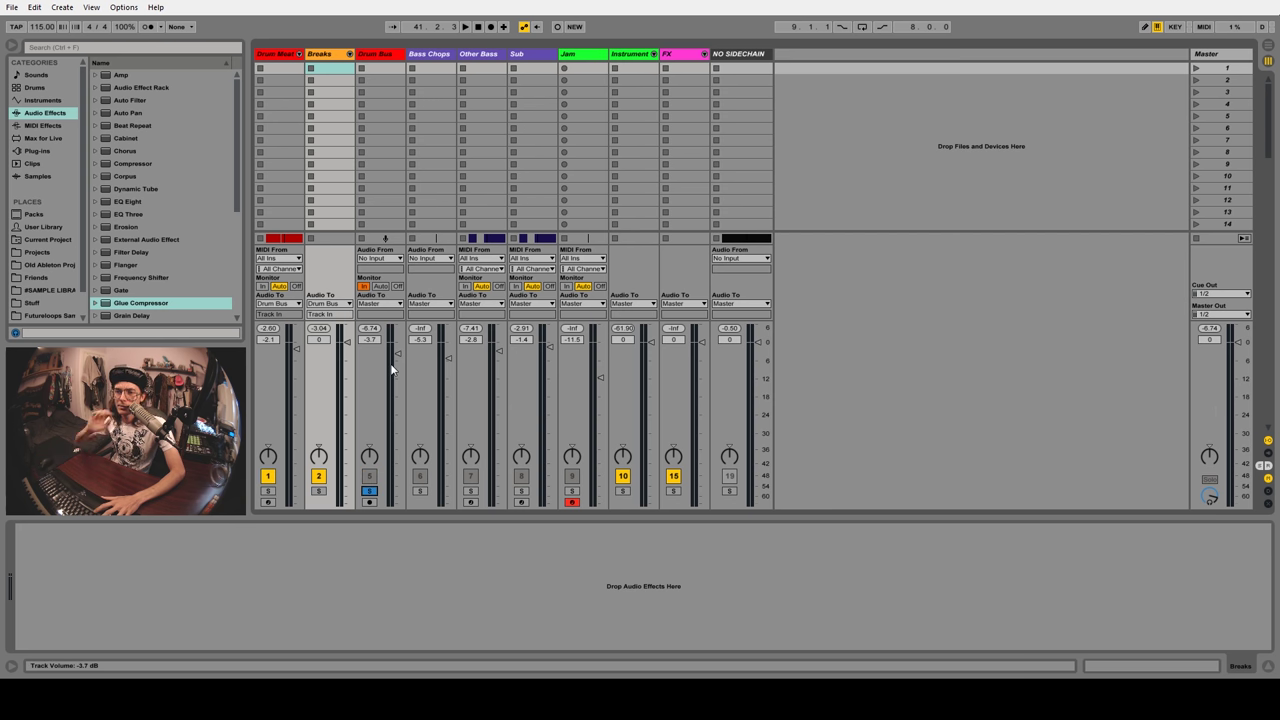
key("space")
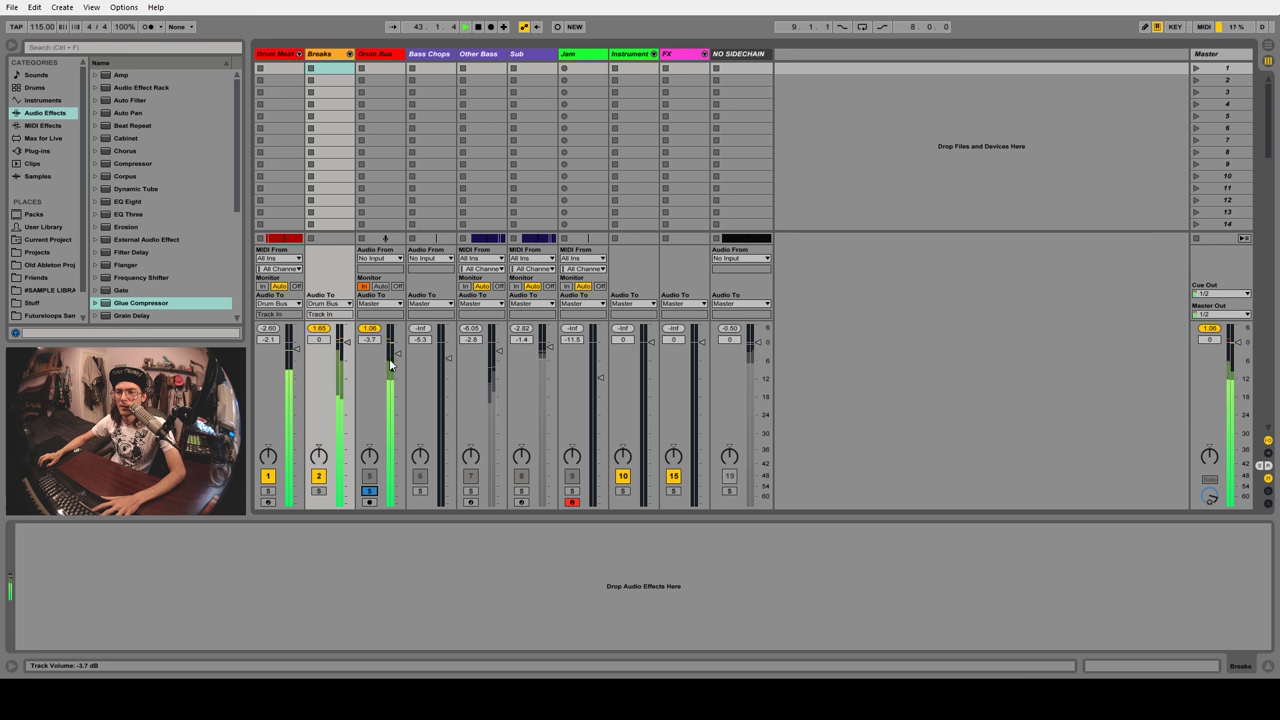
key("space")
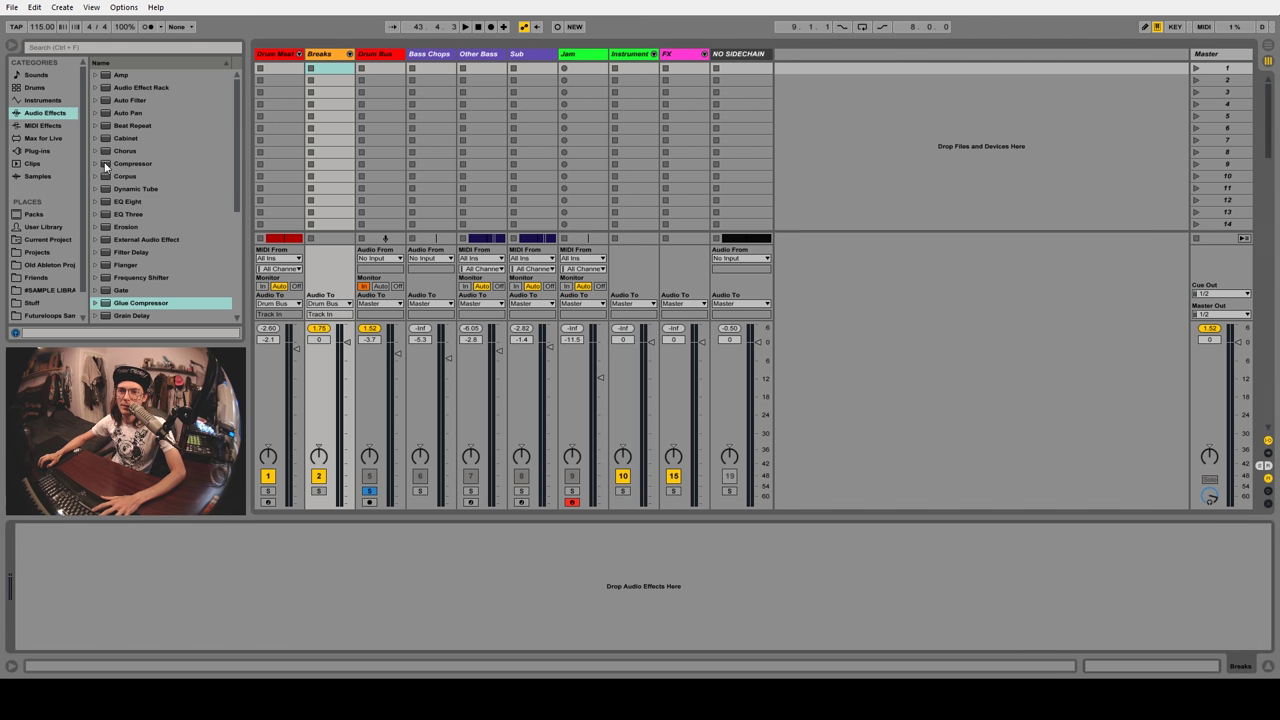
Add a Compressor to the Breaks group with its sidechain section unfolded
left_click_drag(105, 167, 211, 556)
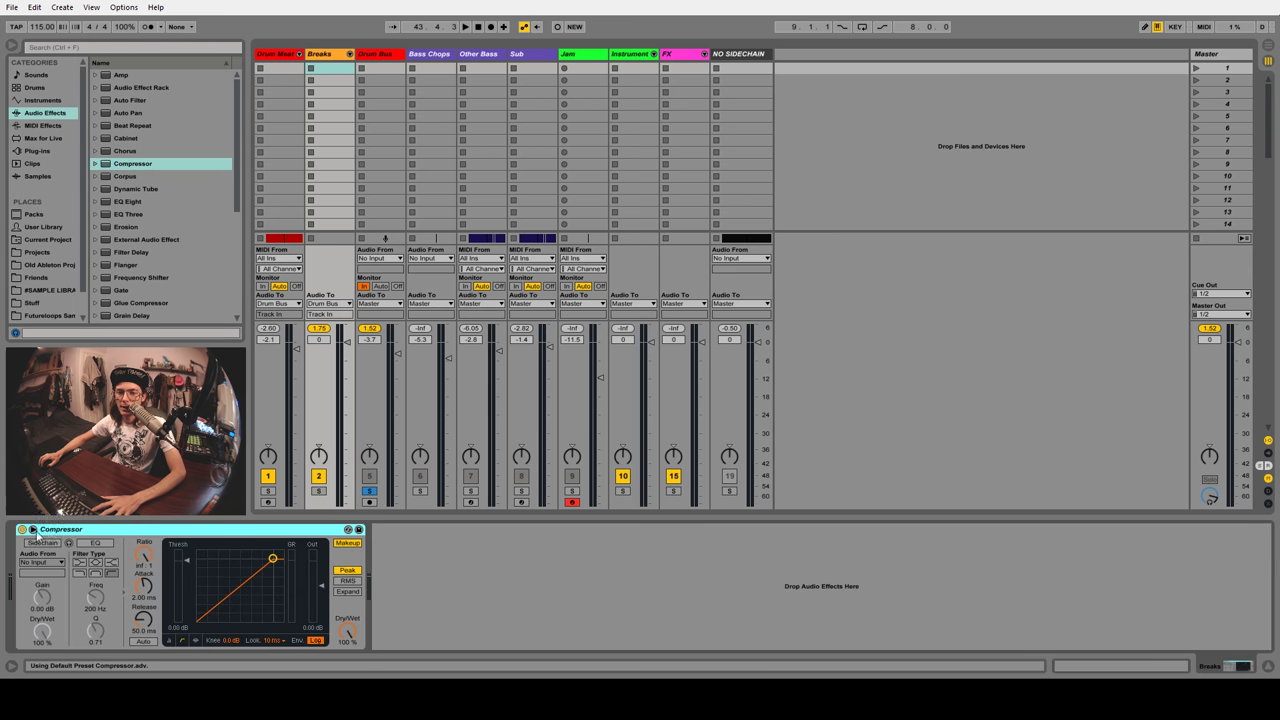
left_click(33, 530)
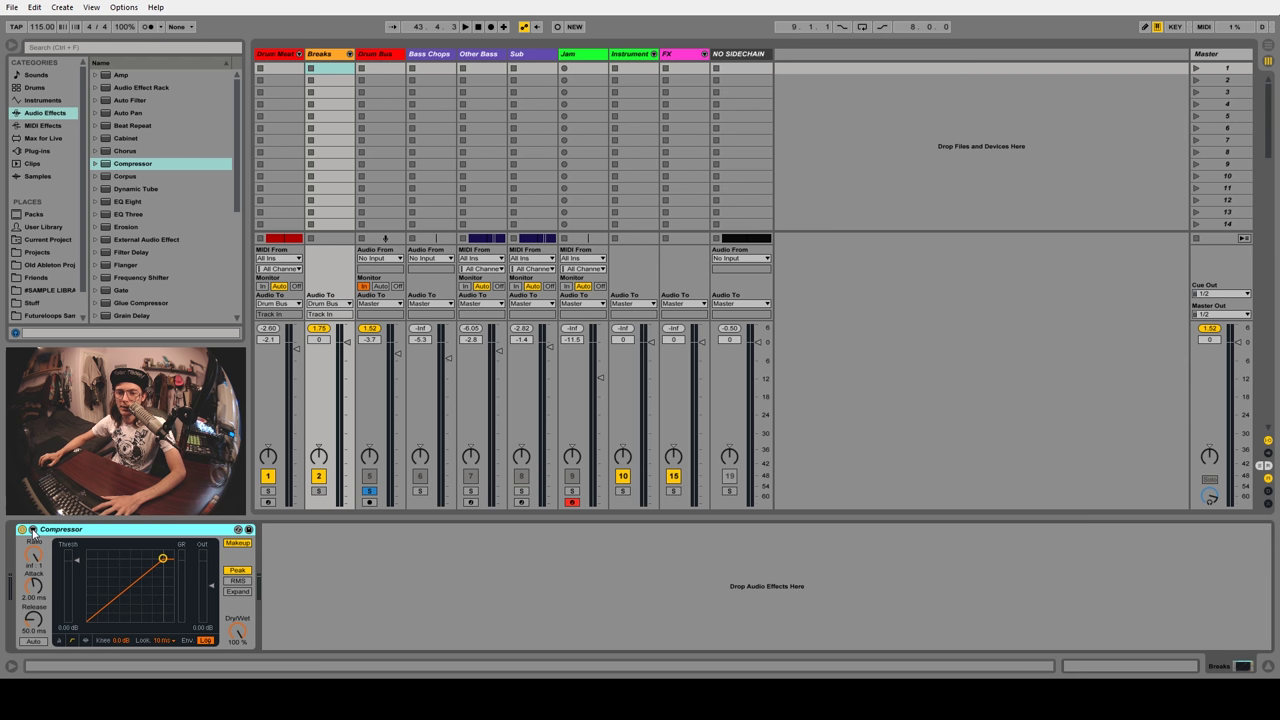
left_click(33, 530)
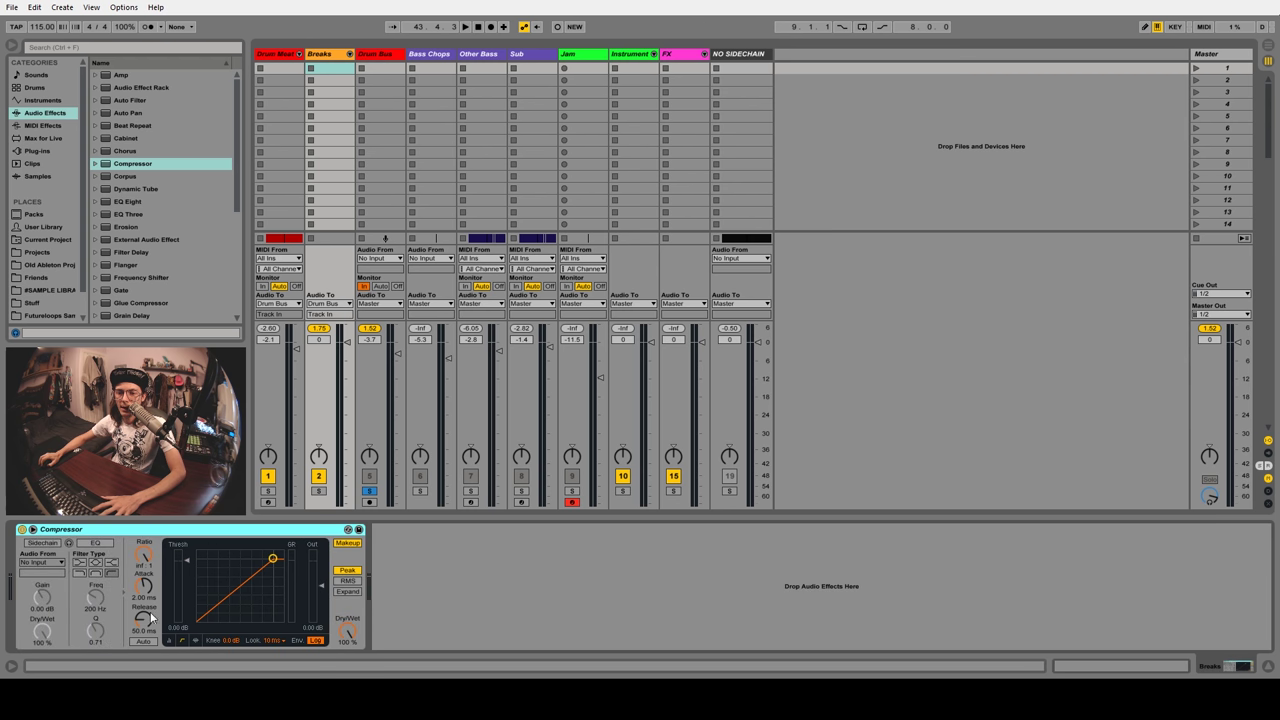
Enable the Compressor's sidechain and take its input from the Drum Meat track at Post FX
left_click(41, 544)
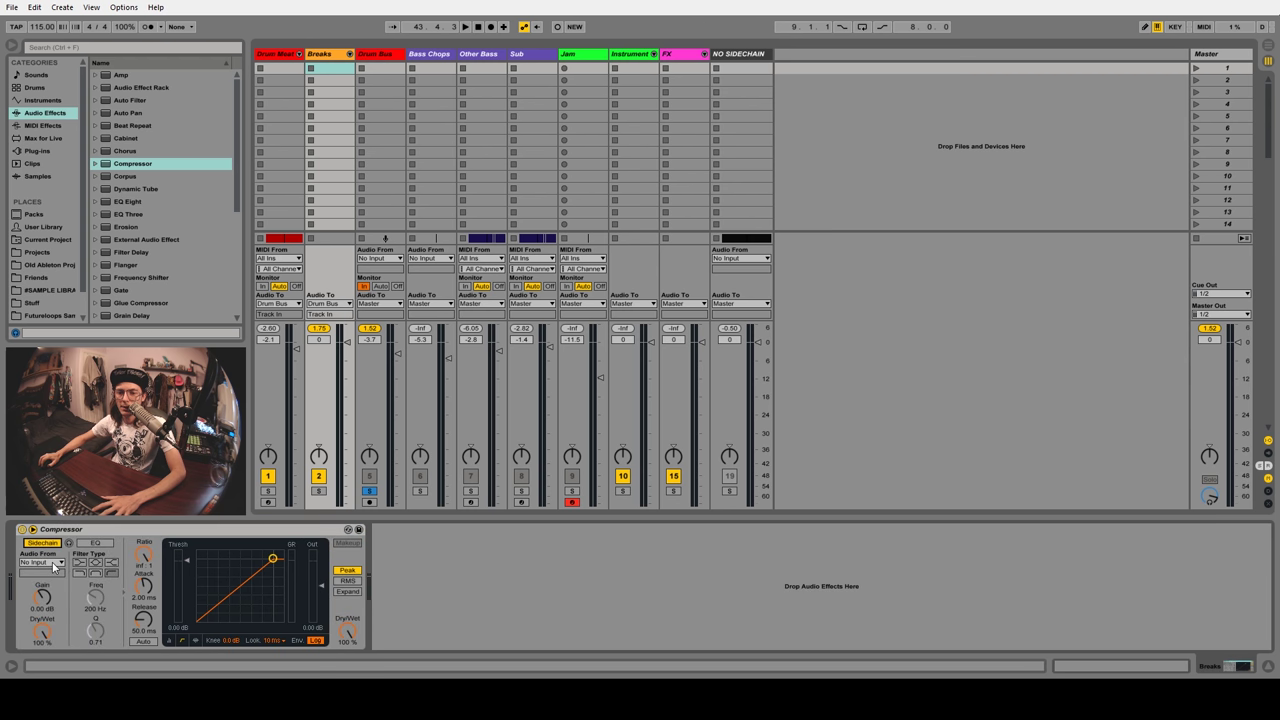
left_click(55, 563)
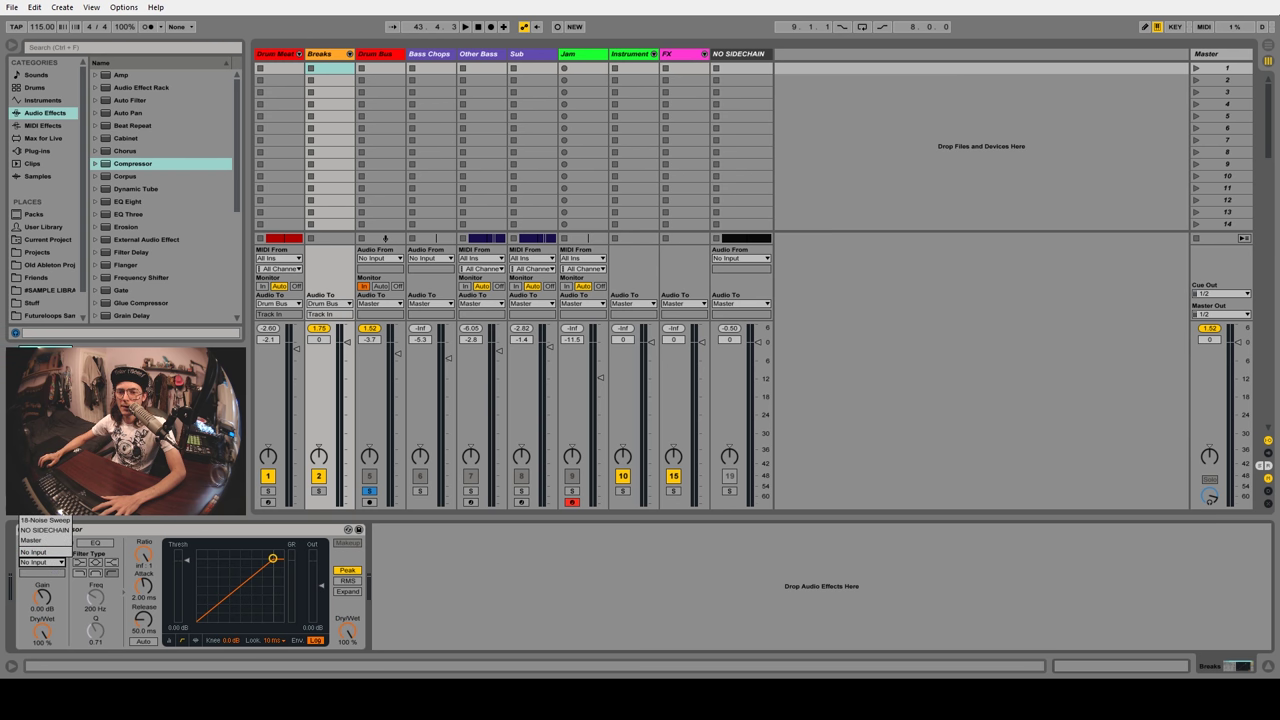
left_click(40, 480)
left_click(53, 573)
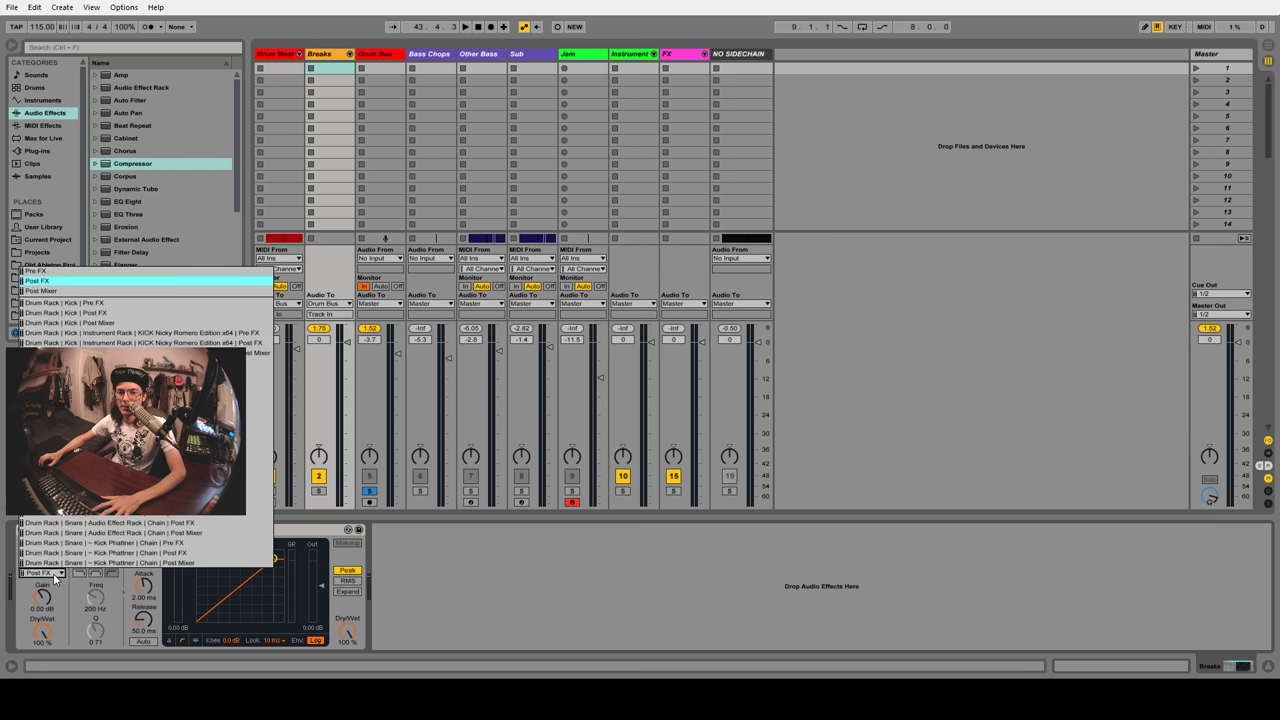
left_click(53, 573)
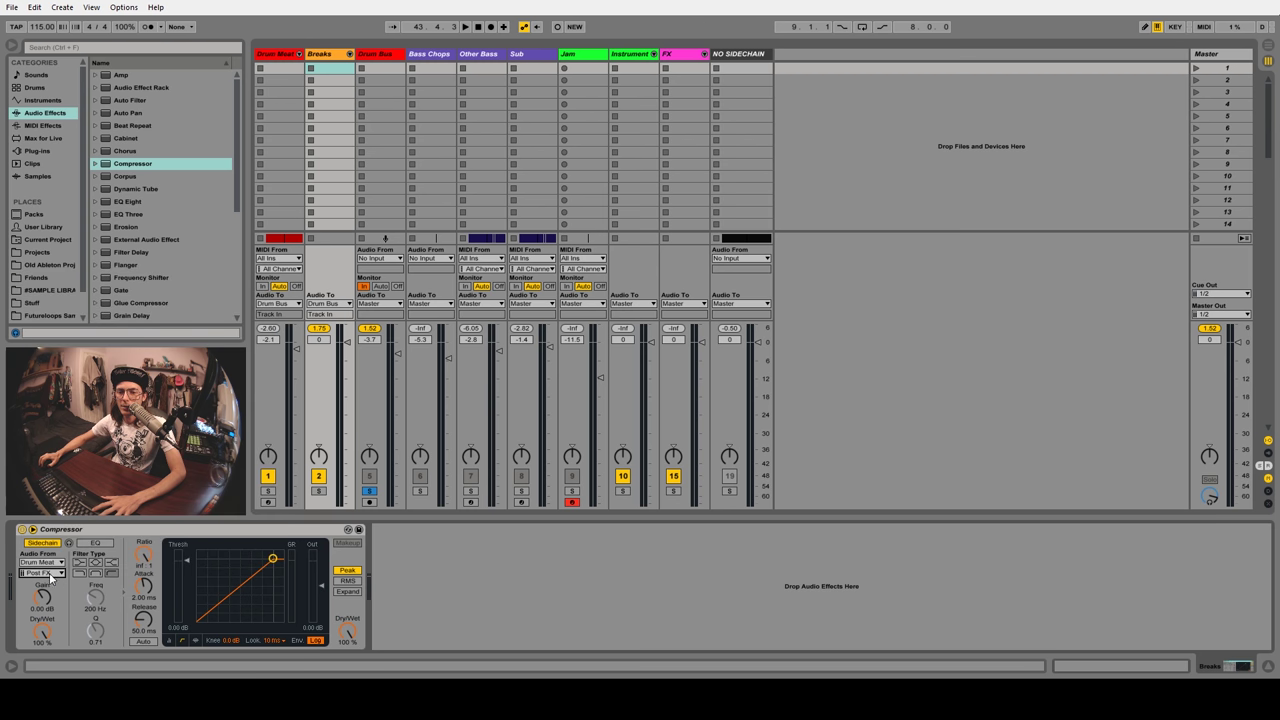
Take the compressor's sidechain input from Drum Rack | Kick | Post FX and rename the device as Kick Side Chain Compressor
left_click(52, 576)
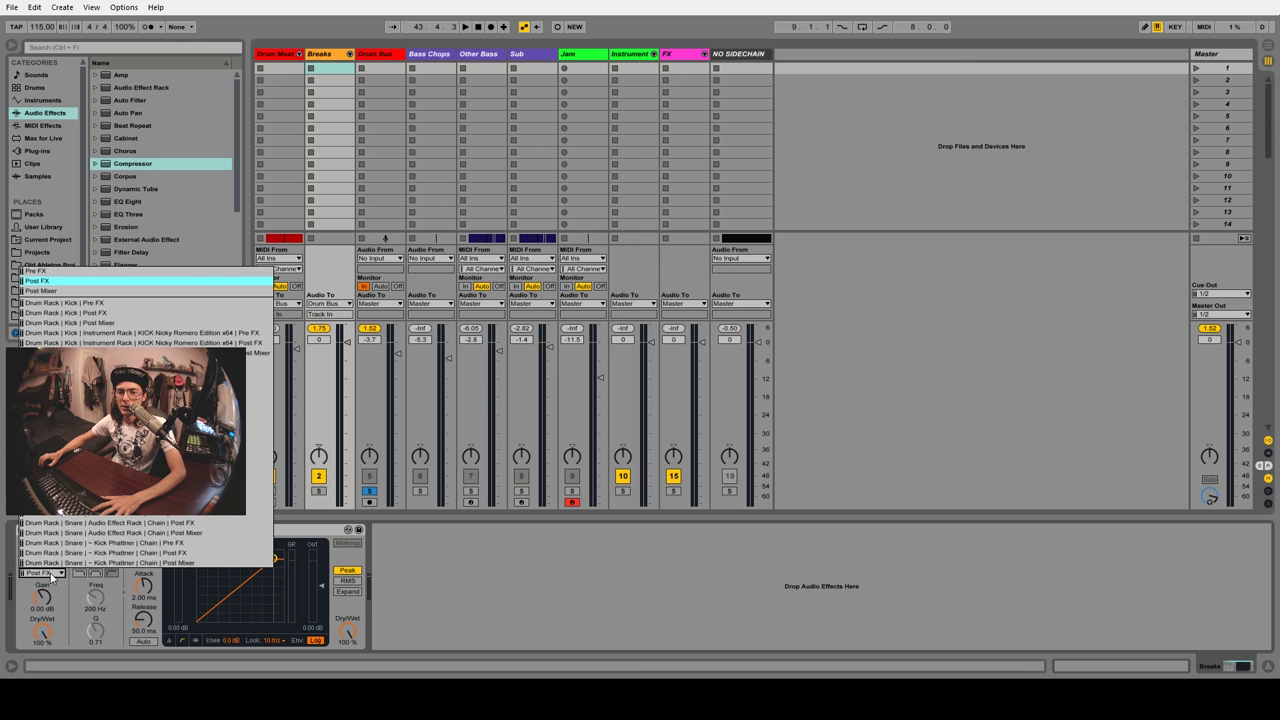
left_click(104, 314)
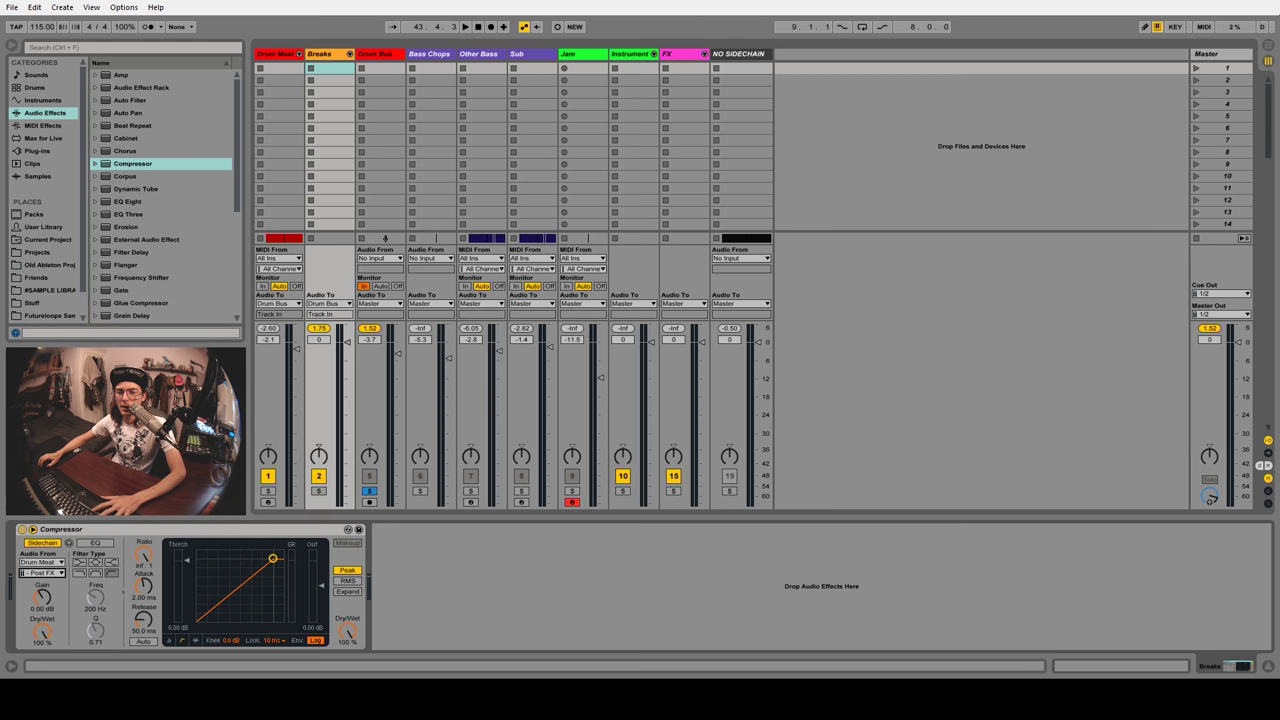
right_click(91, 531)
left_click(112, 570)
key("Home")
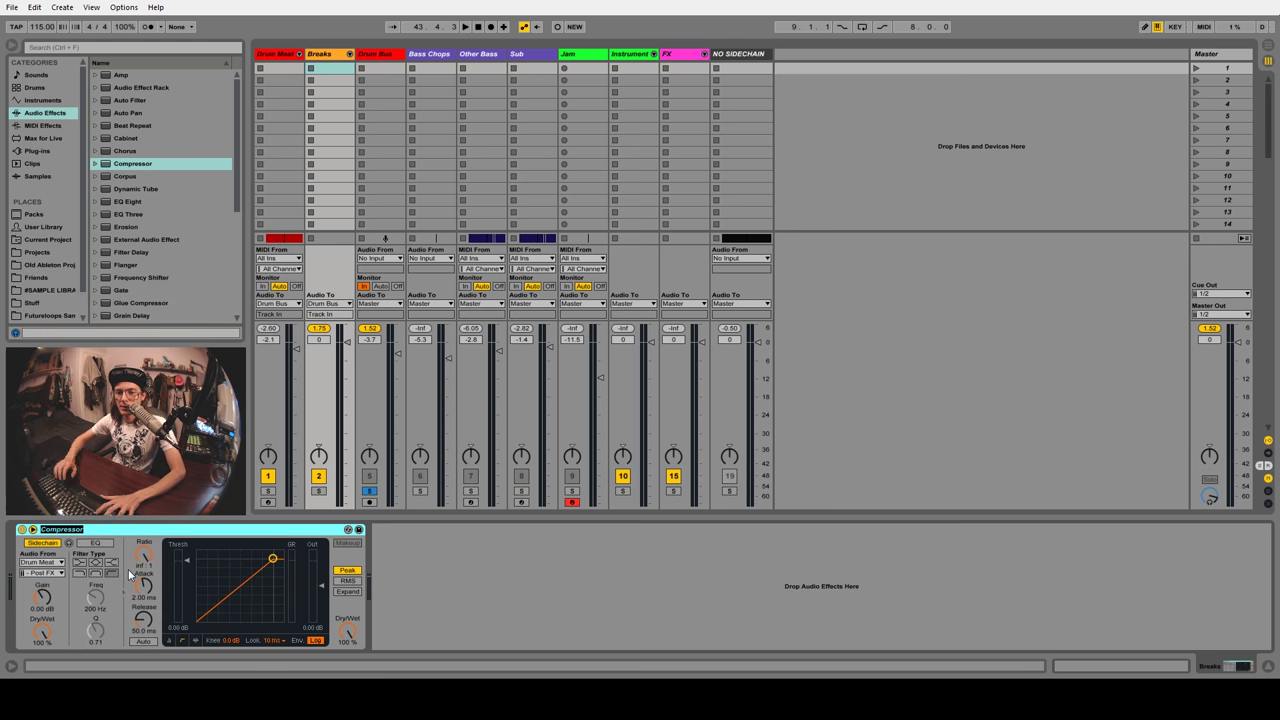
type("K")
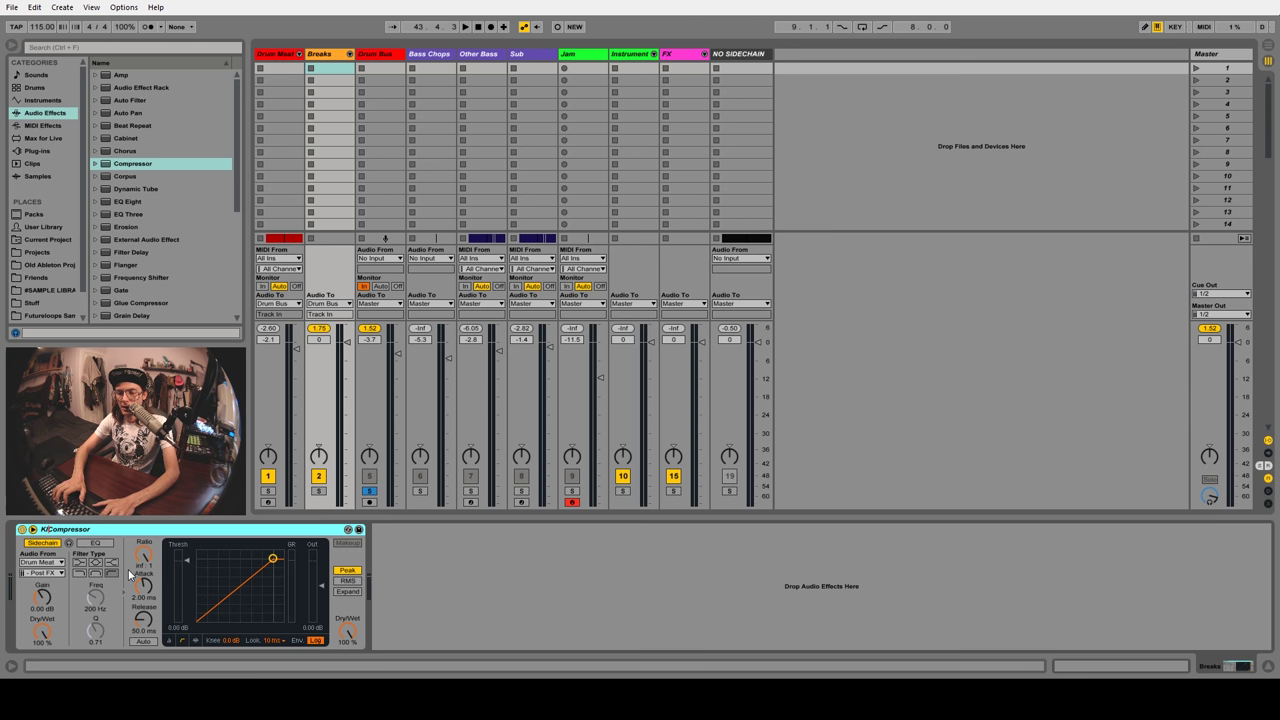
type("ick")
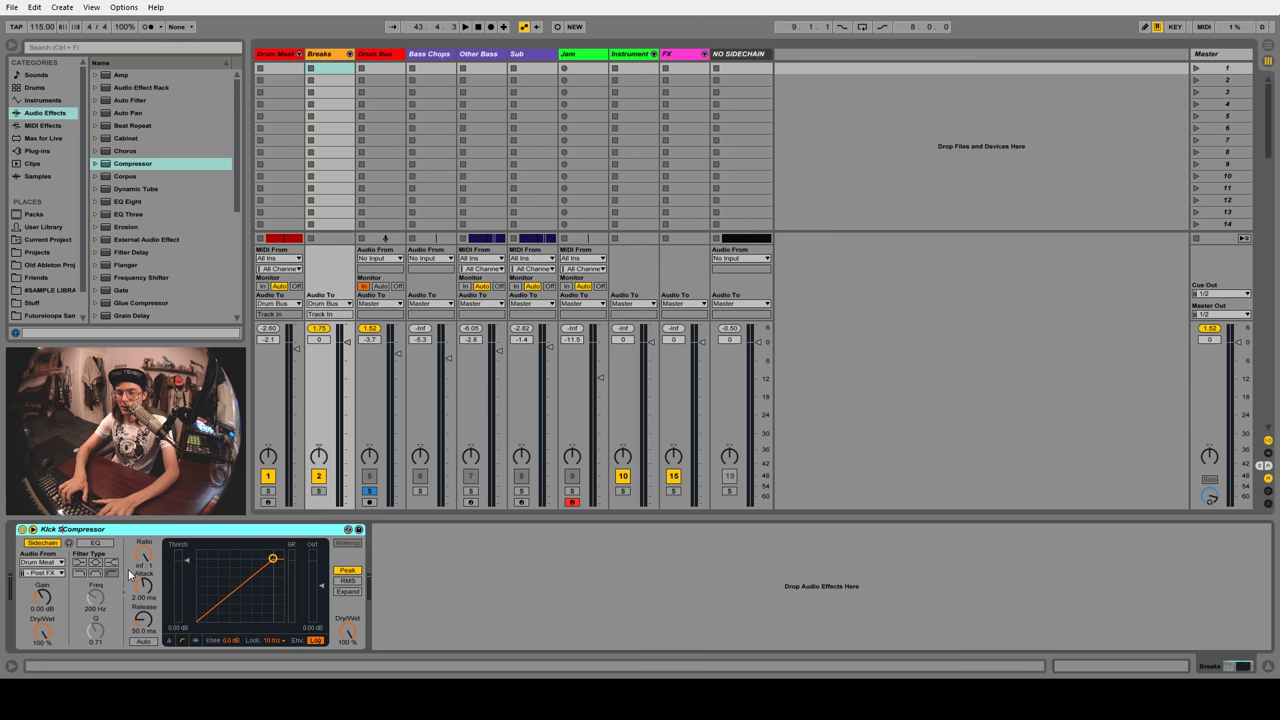
type("Side Chain")
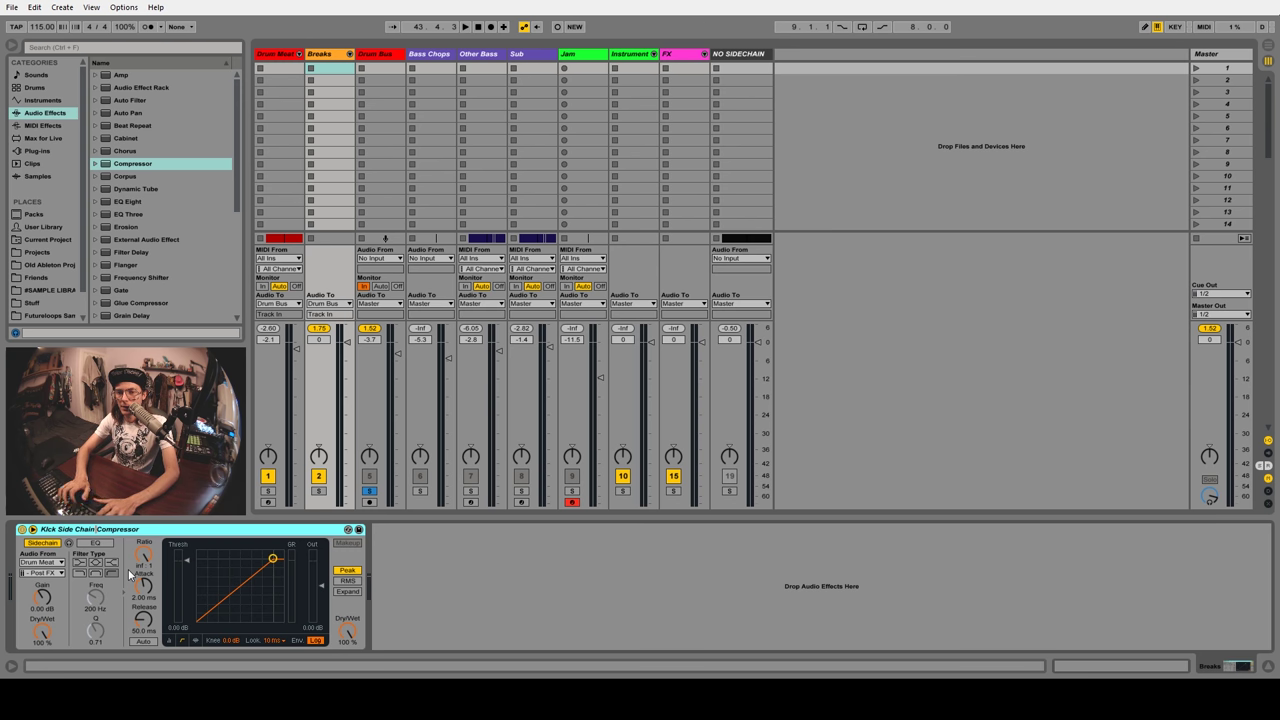
key("Return")
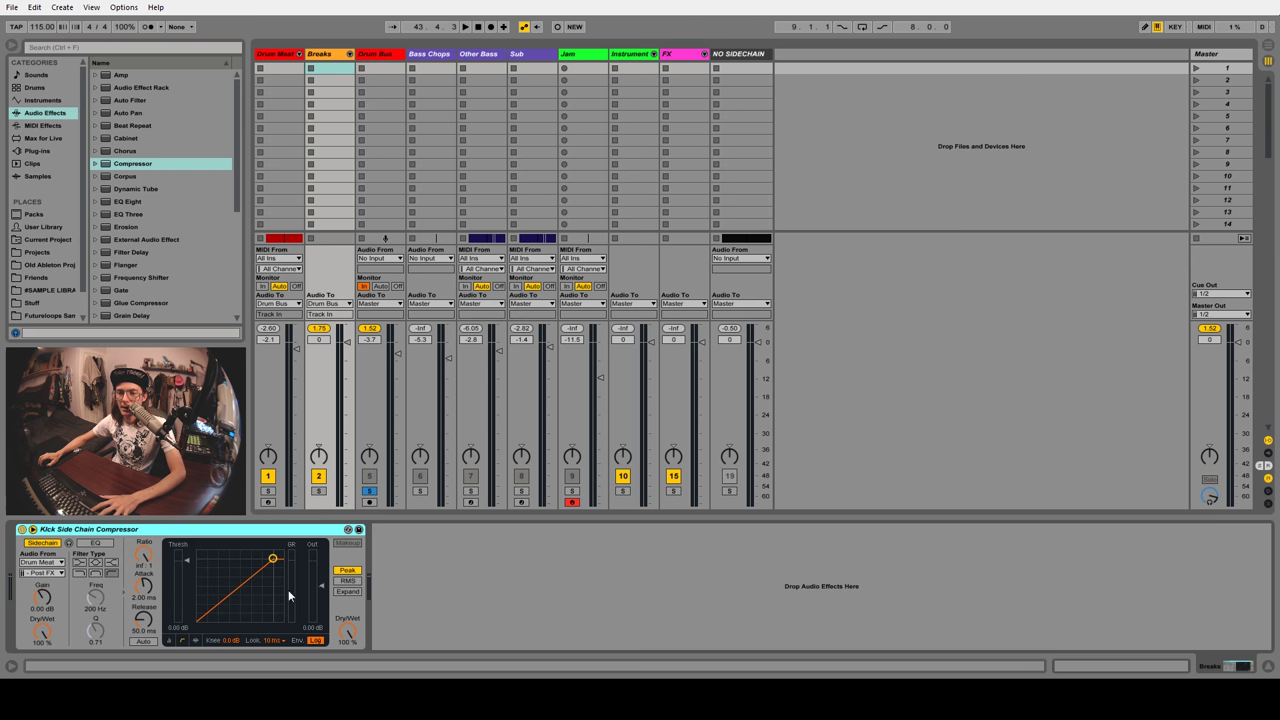
Lower the Kick Side Chain Compressor's threshold to -24.0 dB while the track plays
key("space")
left_click_drag(192, 557, 192, 607)
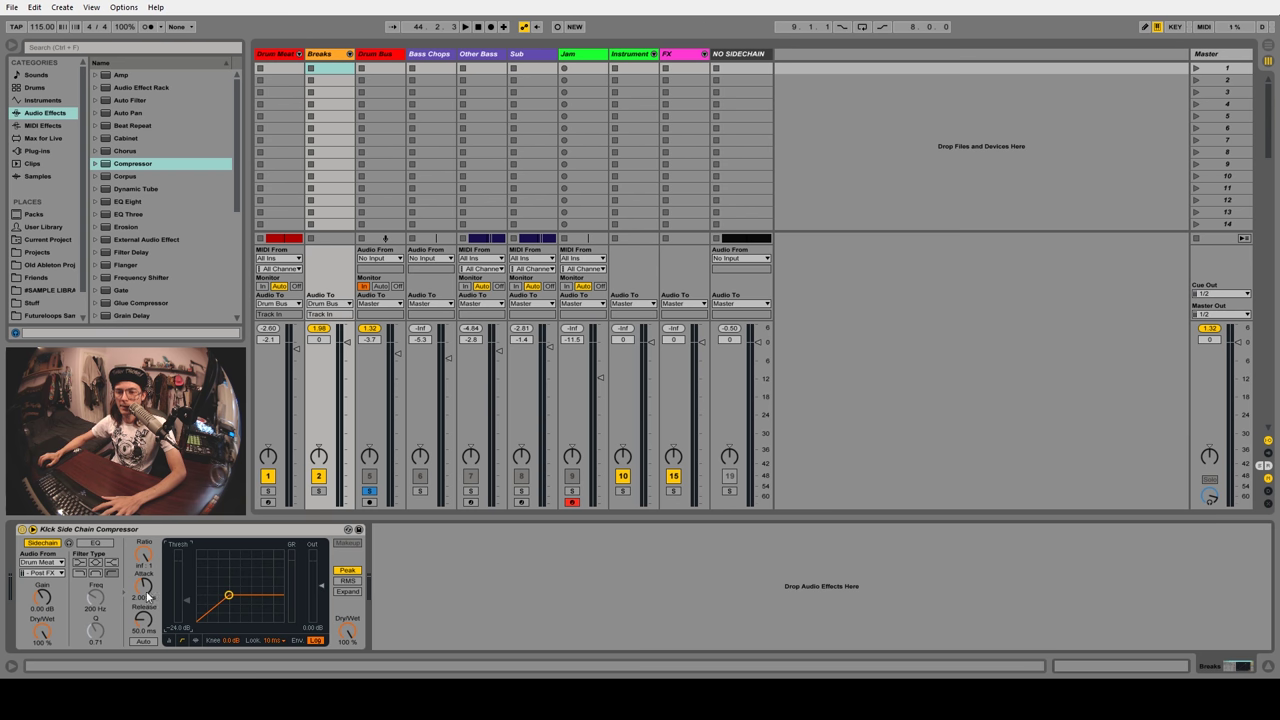
Duplicate the compressor as Snare Side Chain Compressor and take its sidechain input from Drum Rack | Snare | Post FX
left_click(99, 530)
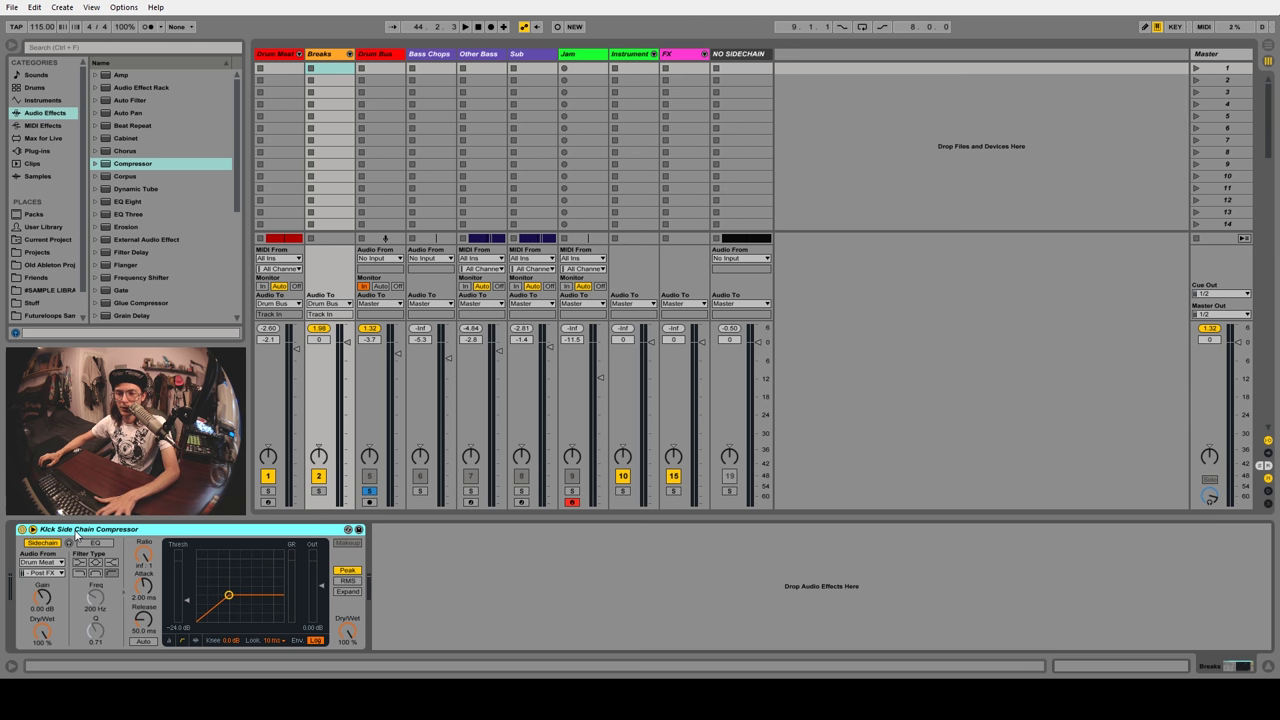
key("ctrl+d")
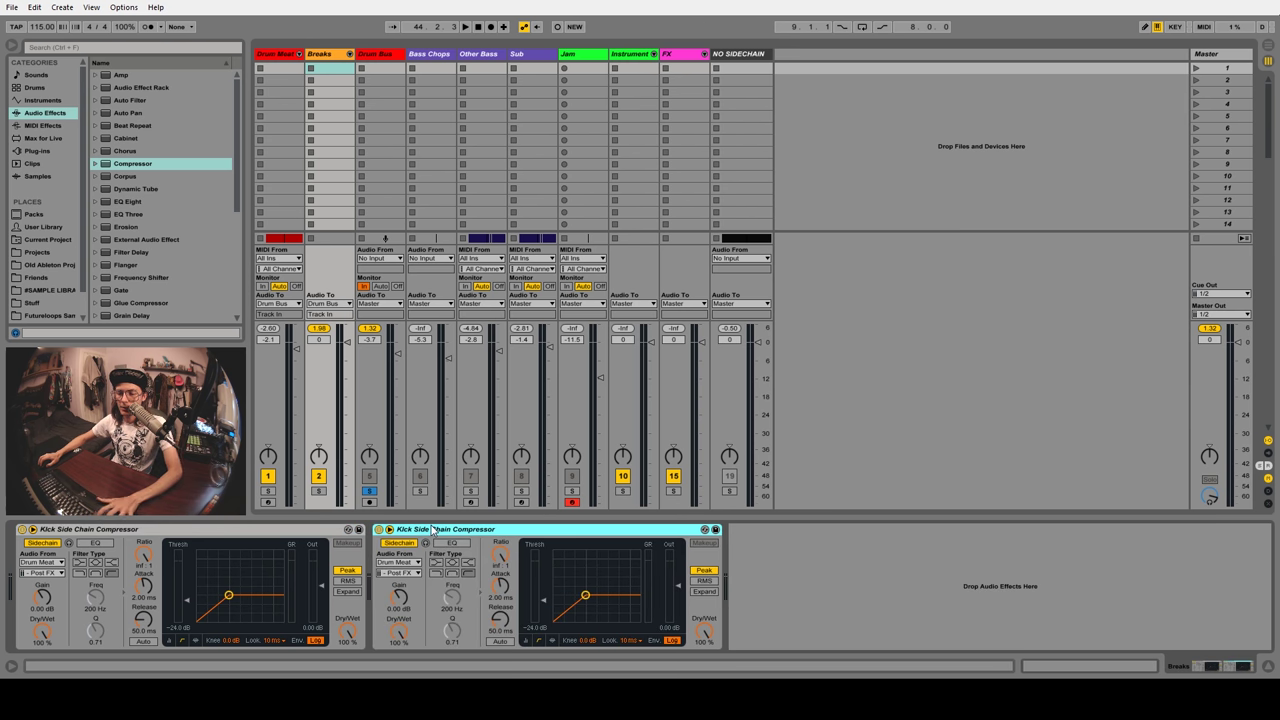
key("ctrl+r")
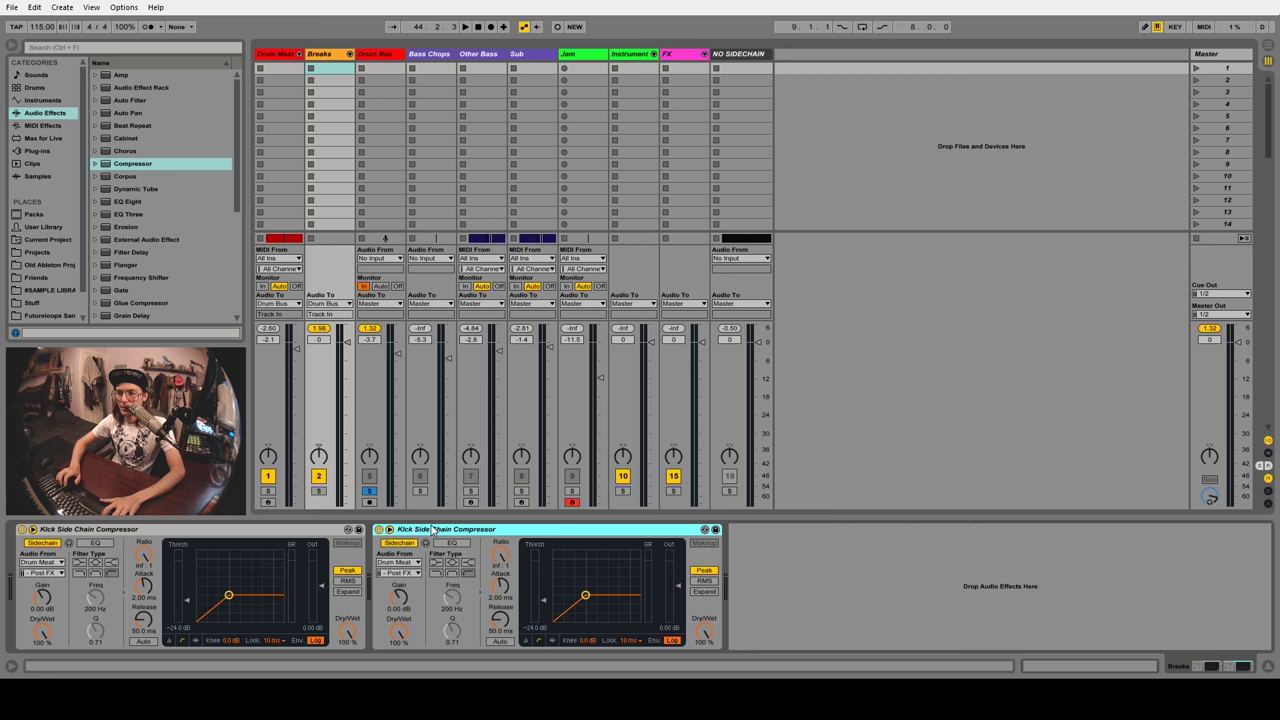
key("Home")
key("Delete")
key("Delete")
key("Delete")
key("Delete")
type("Snare")
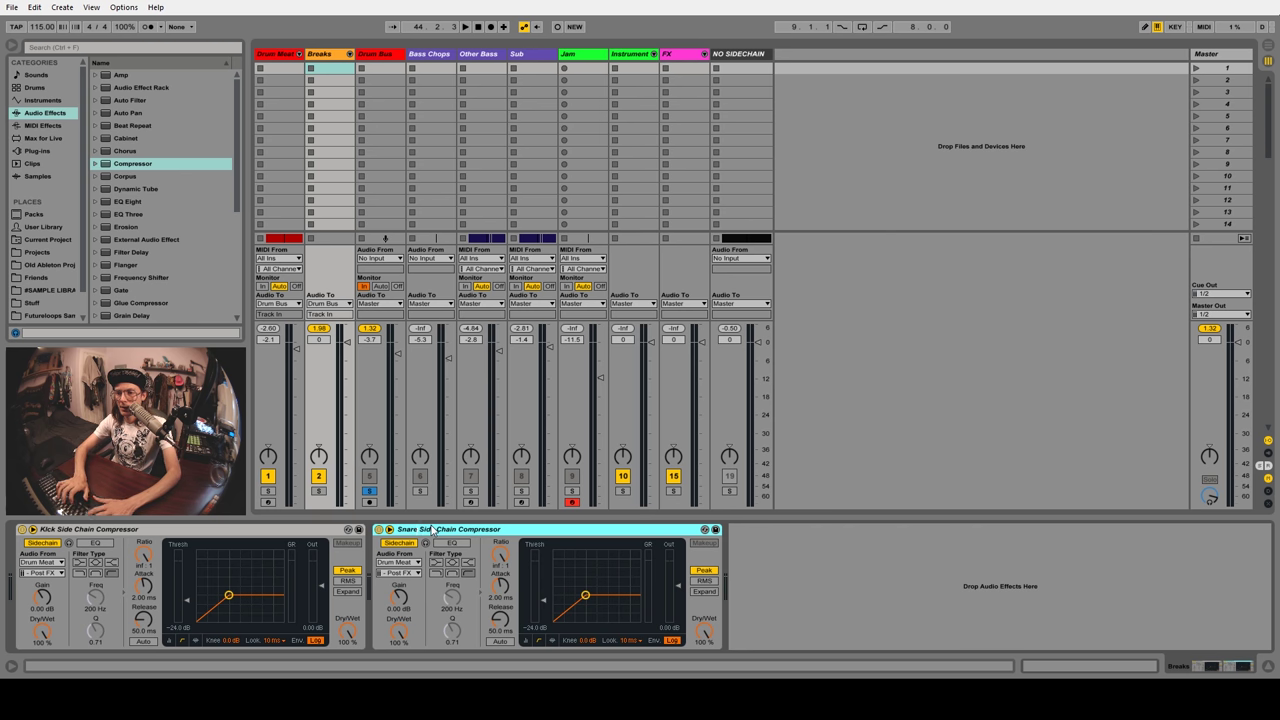
key("Return")
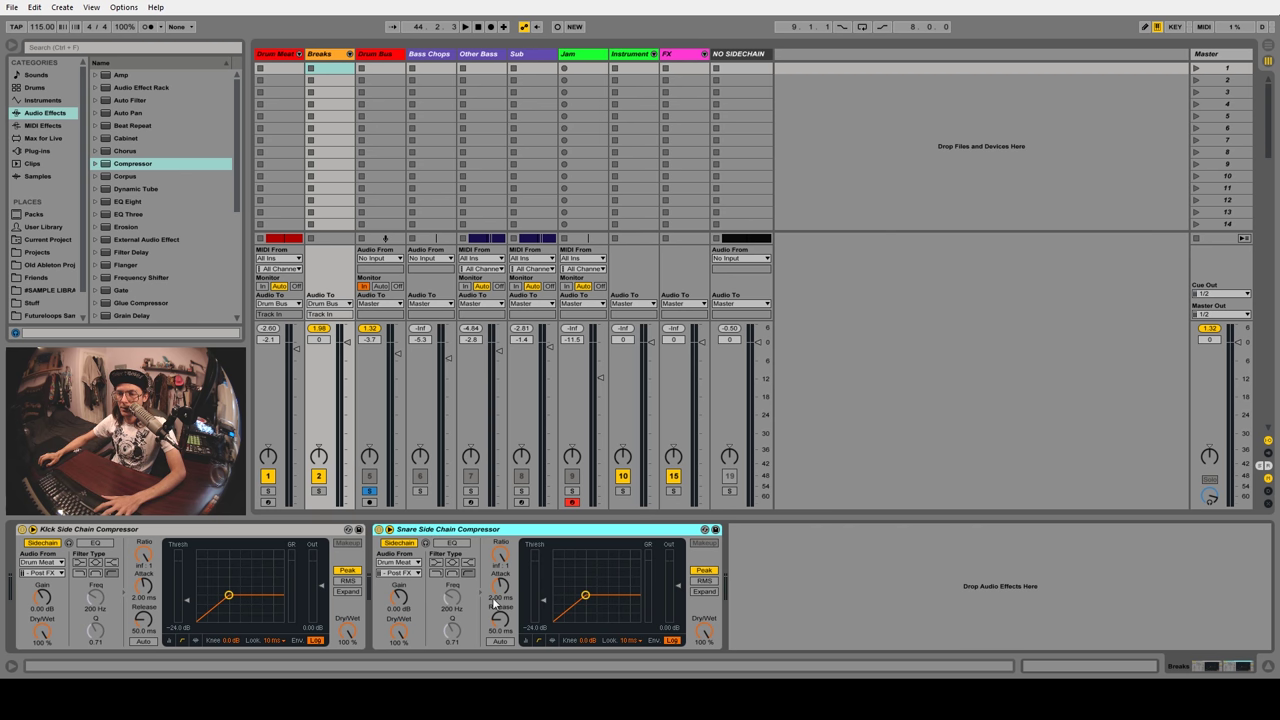
left_click(416, 574)
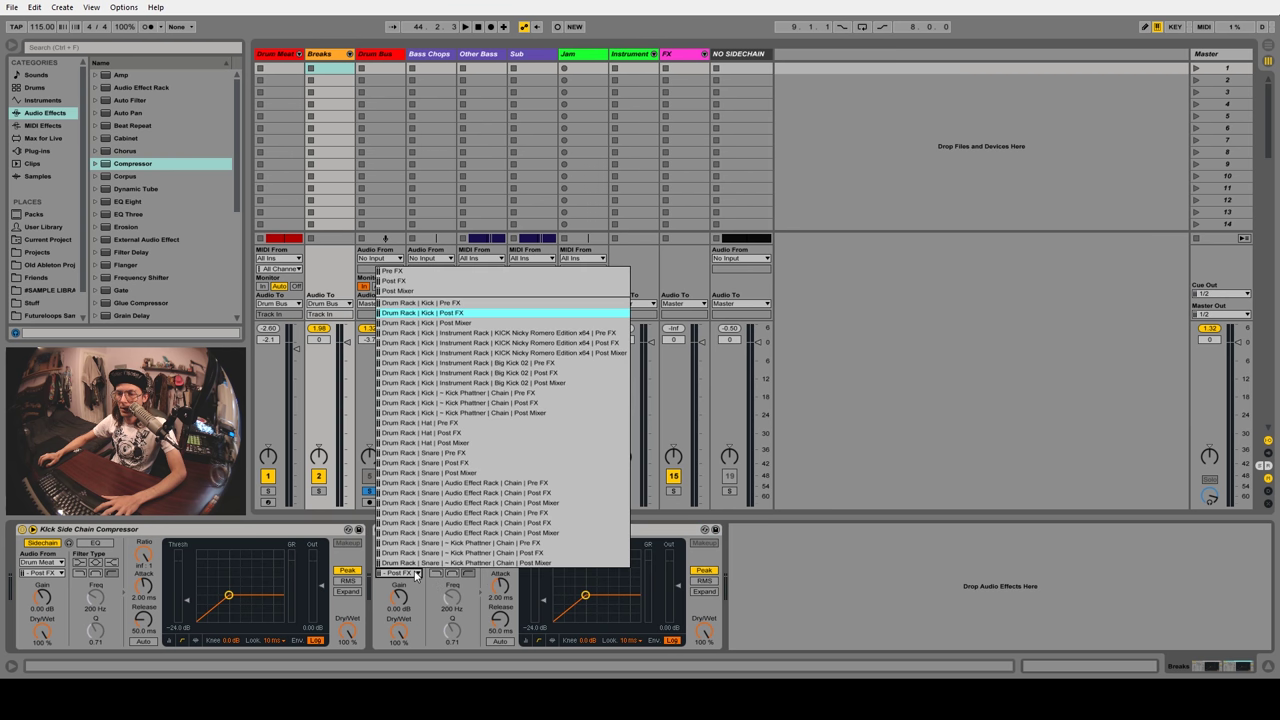
left_click(467, 463)
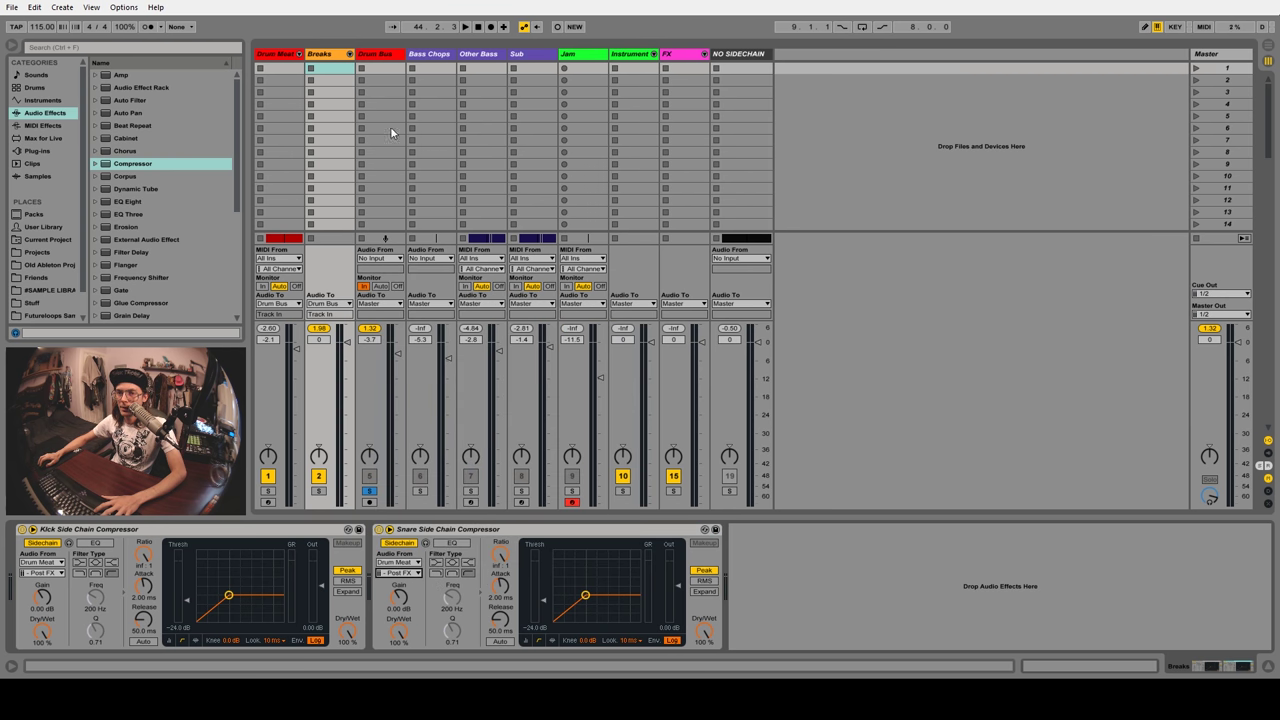
Examine the Kick and Snare pads in the Drum Meat track's Drum Rack and return to the Breaks group's devices
left_click(280, 55)
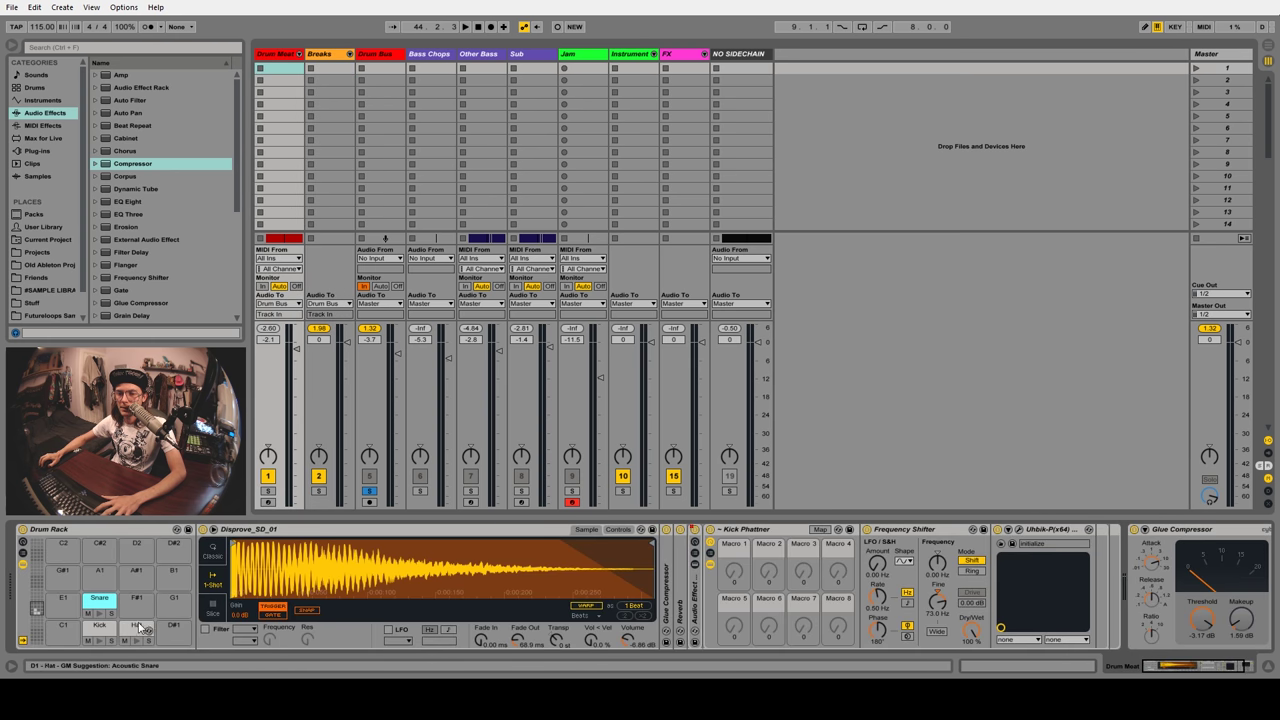
left_click(376, 55)
left_click(329, 58)
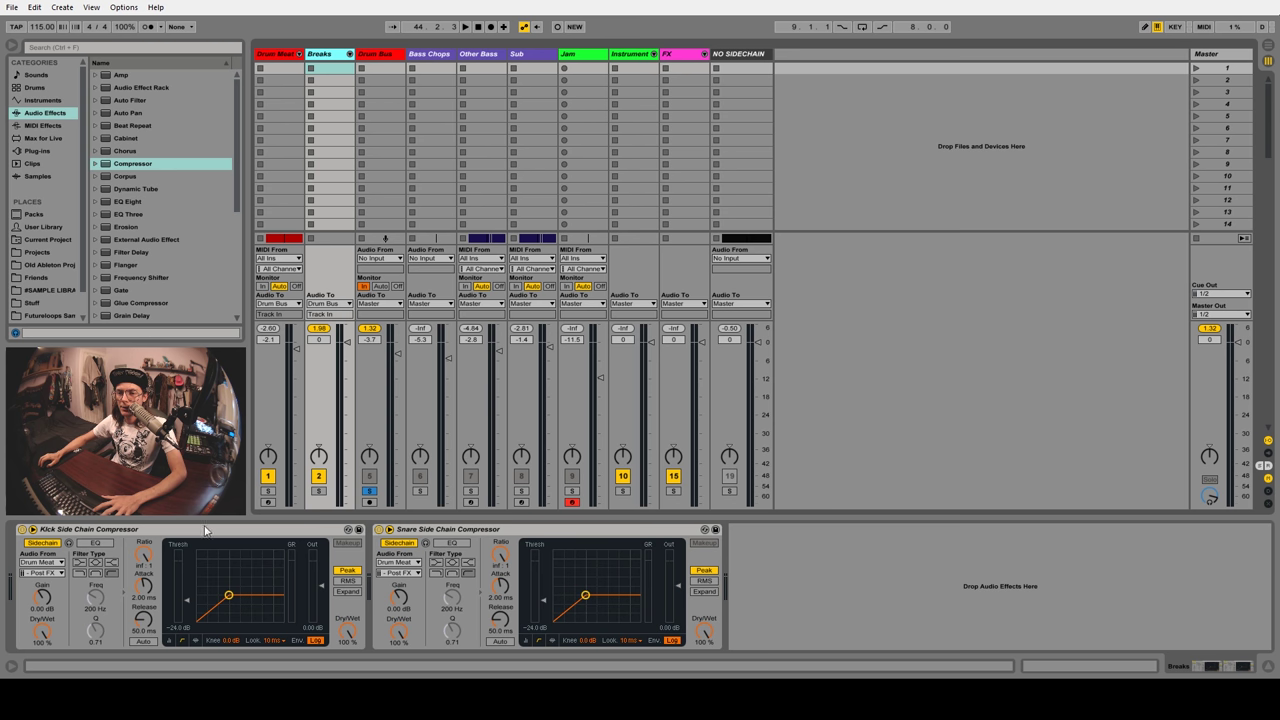
Group both compressors into a rack and compare the soloed Breaks group with the rack switched off and on
left_click(318, 491)
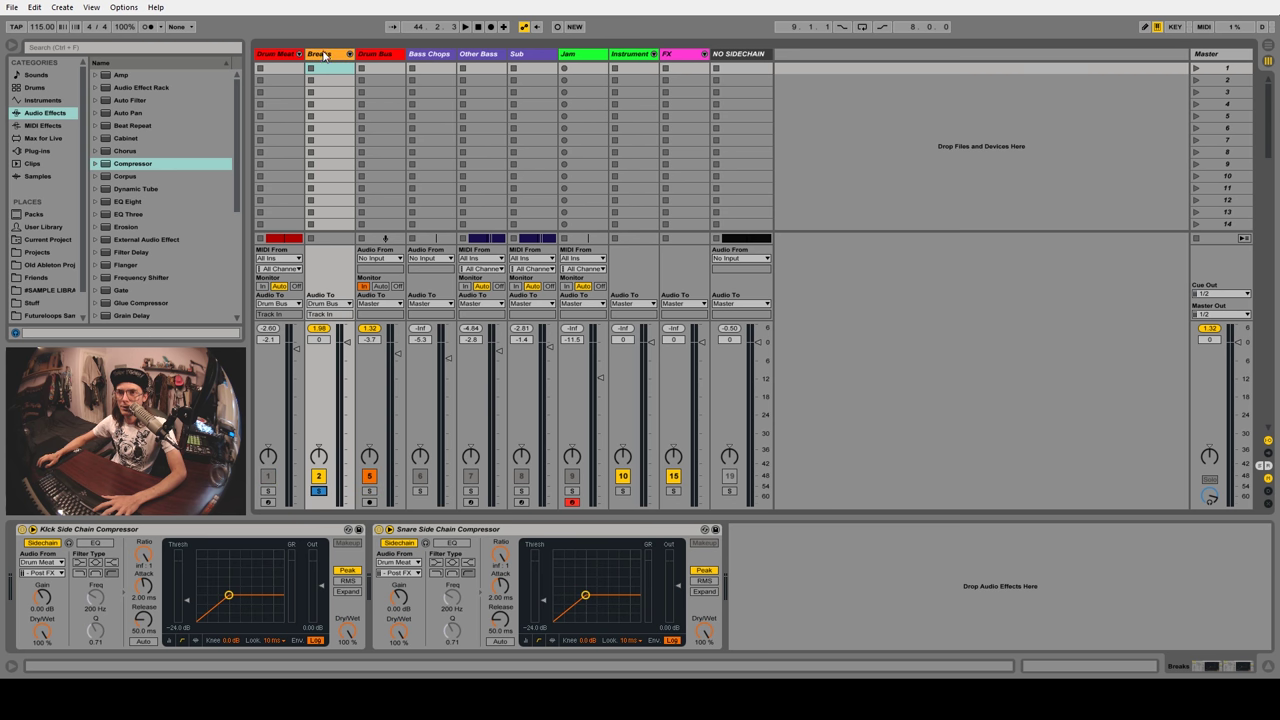
key("space")
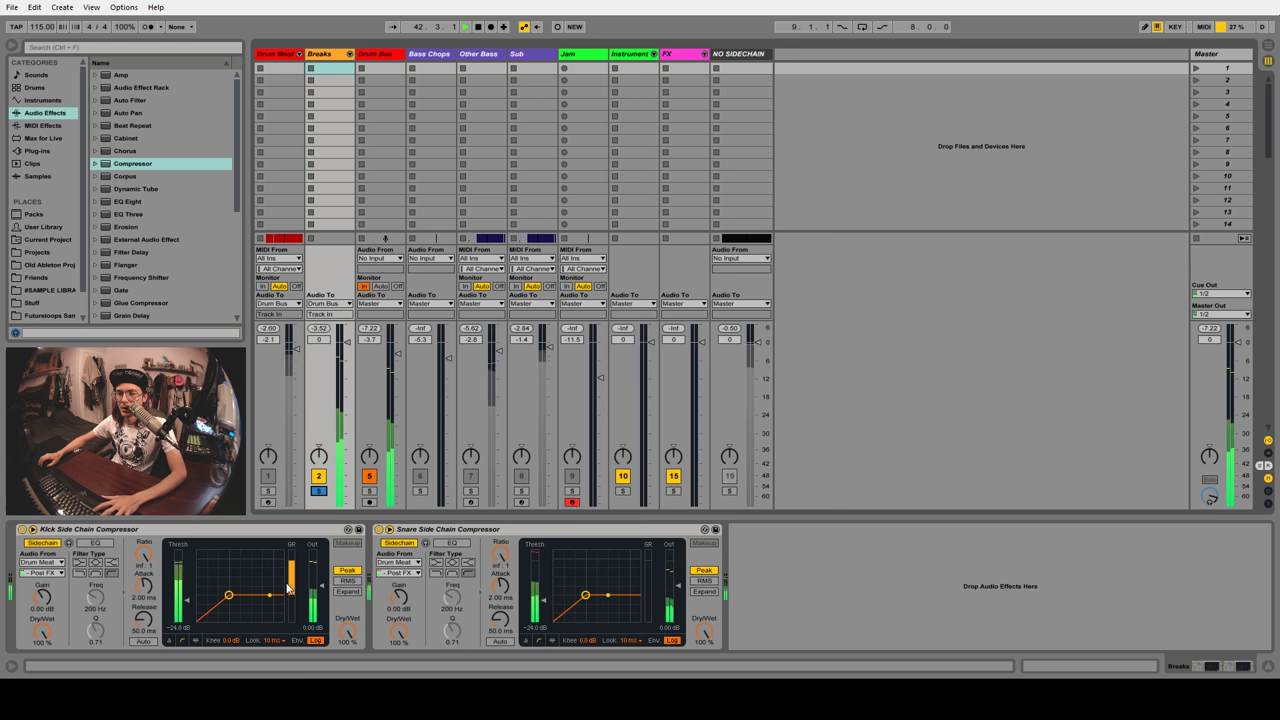
left_click(330, 530)
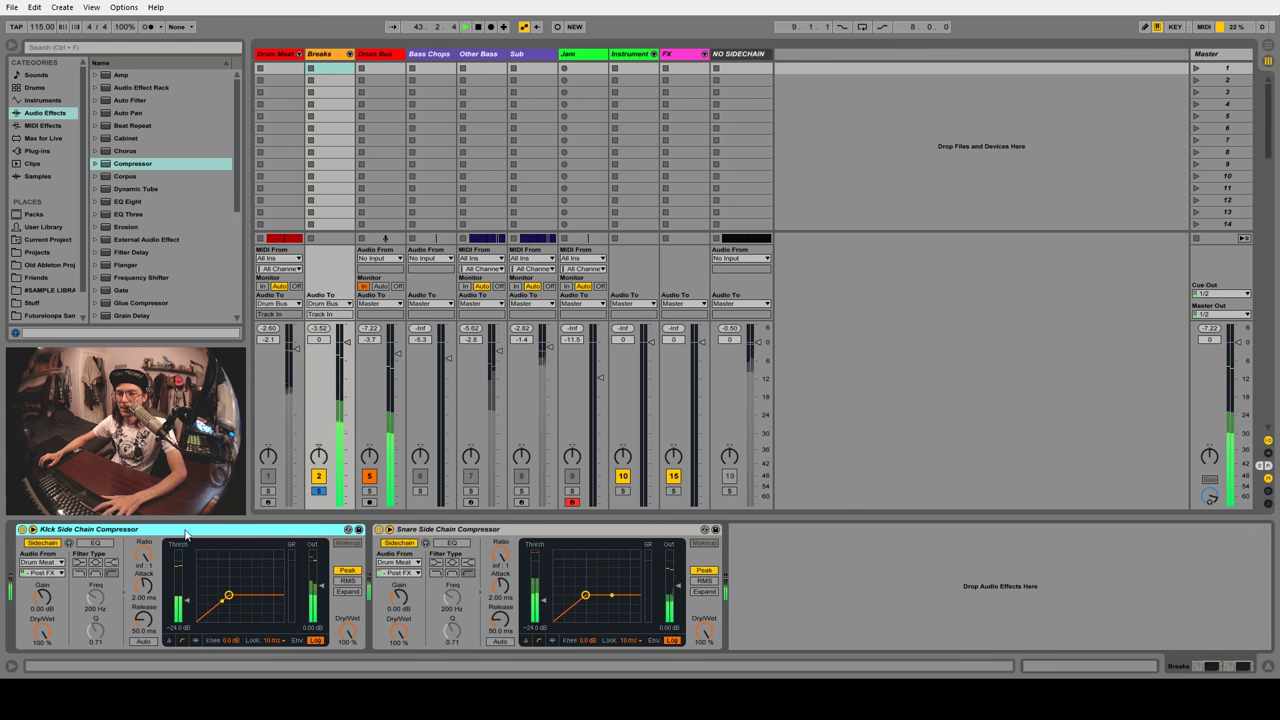
left_click(418, 532, "shift")
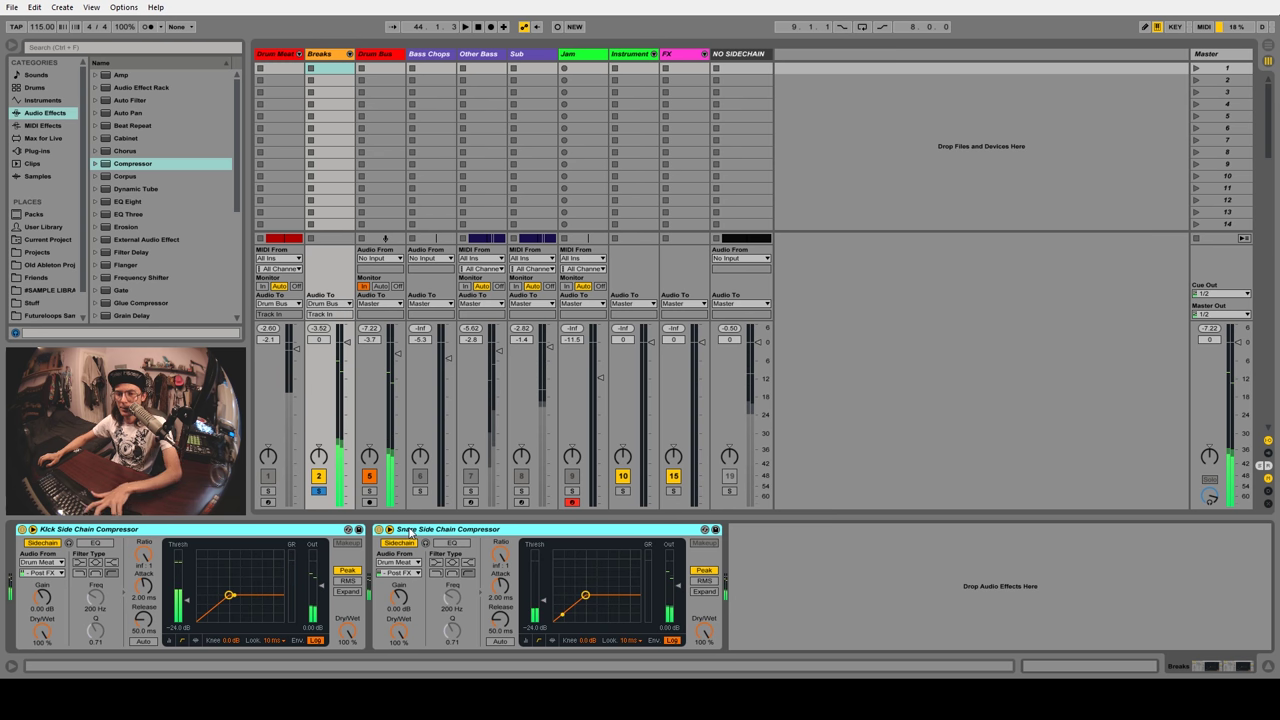
key("ctrl+g")
left_click(22, 530)
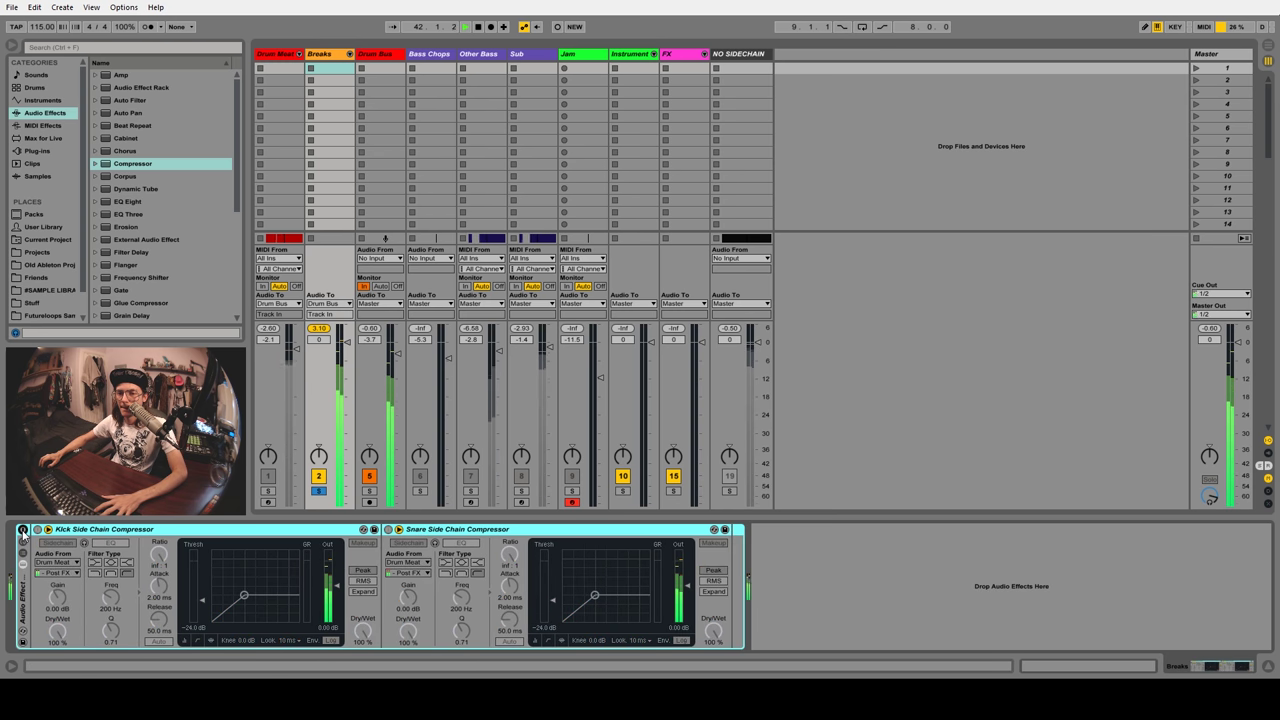
left_click(22, 530)
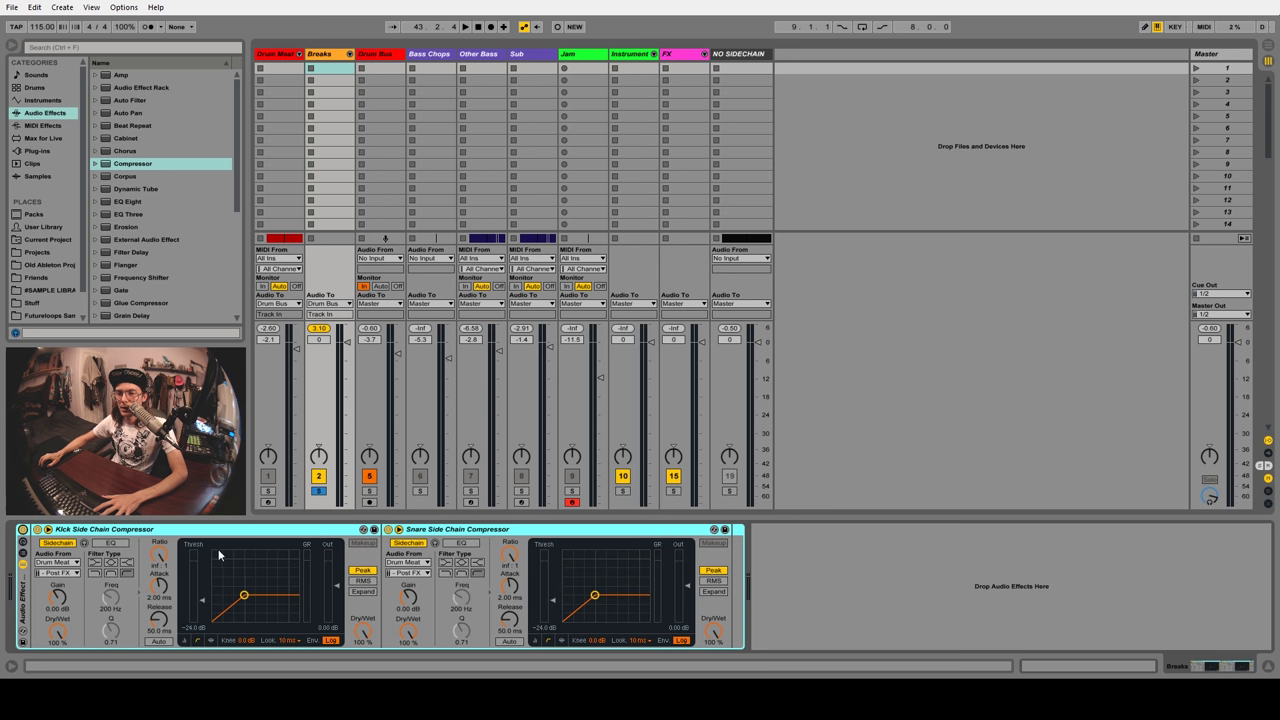
Switch off the Snare Side Chain Compressor and play the song with the Drum Meat track soloed instead of Breaks
left_click(388, 530)
left_click(130, 531)
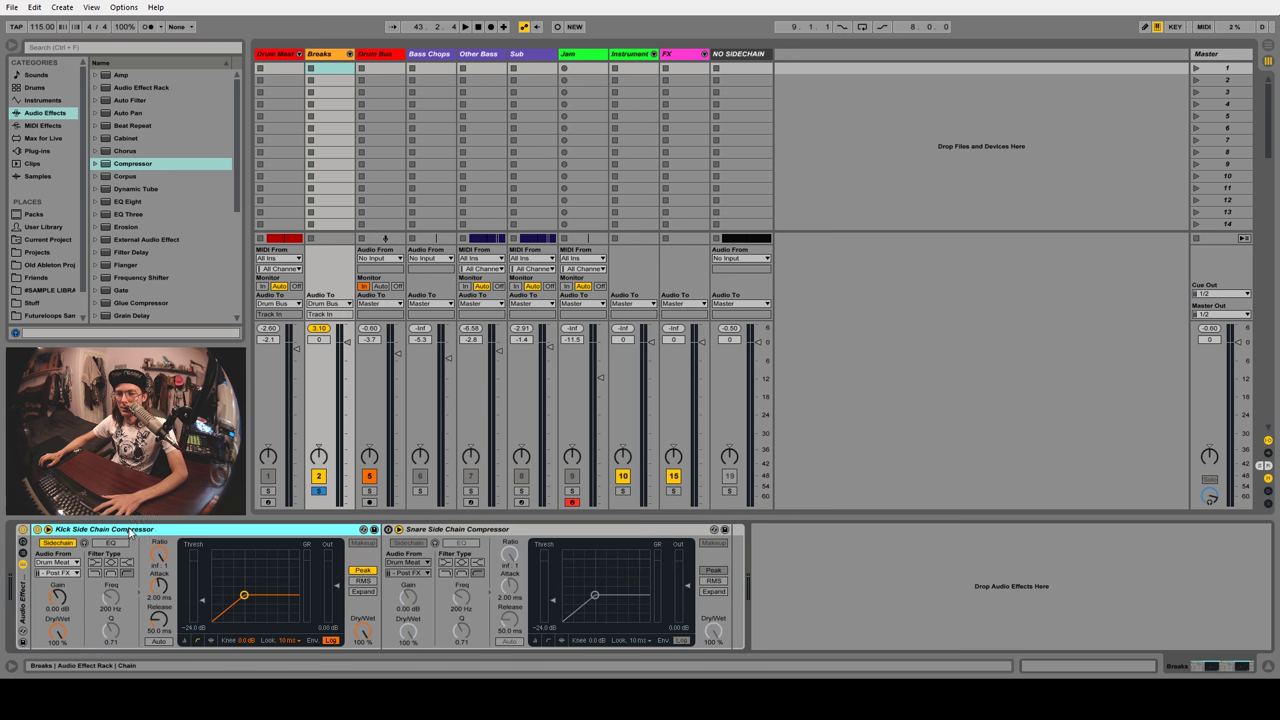
key("space")
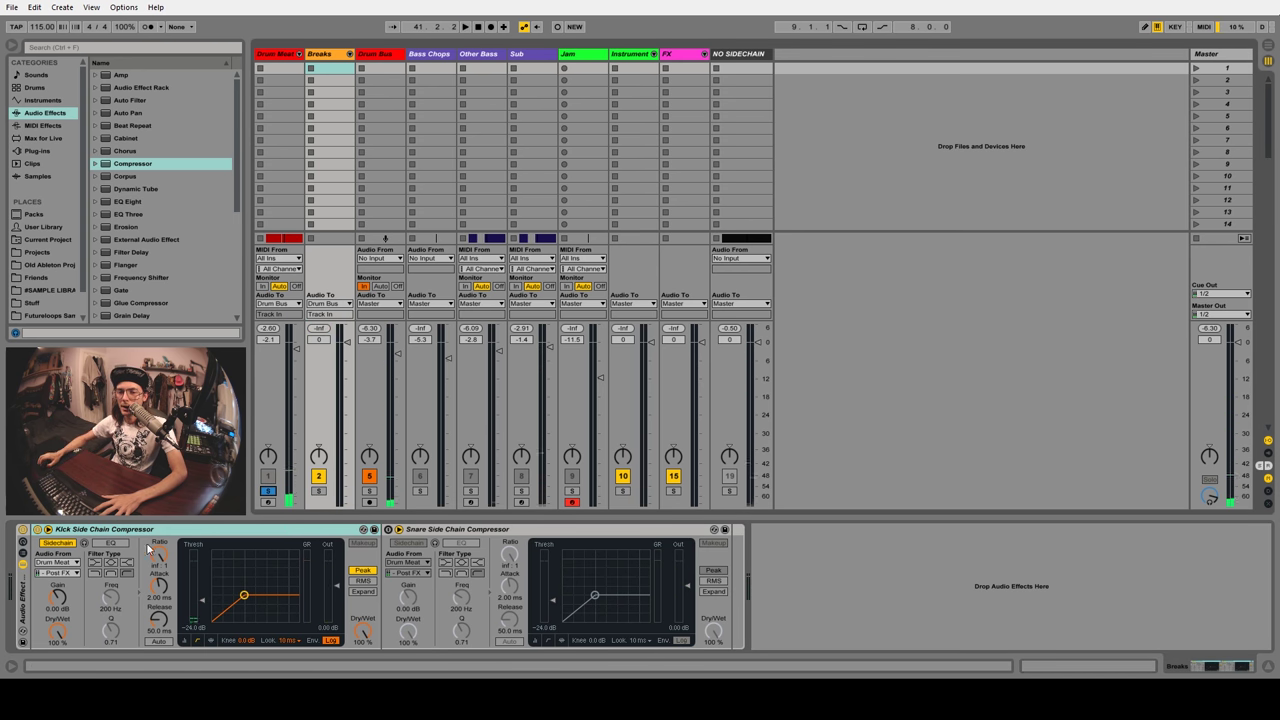
key("space")
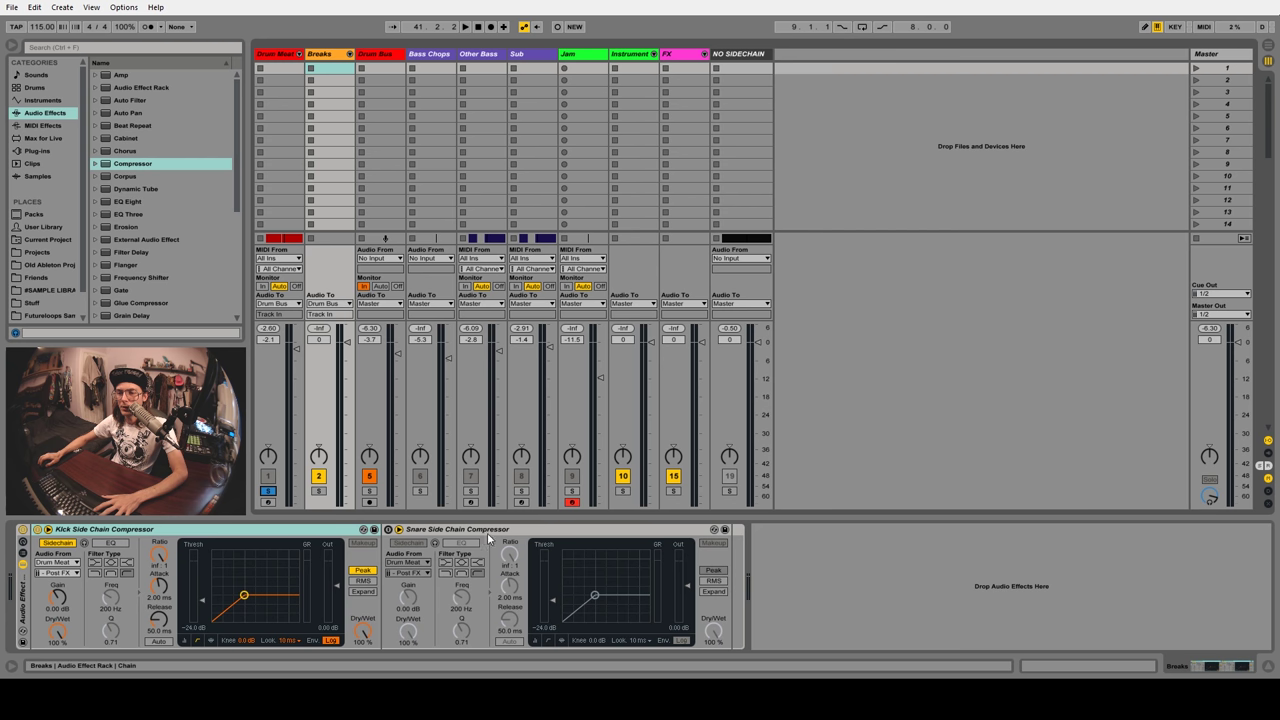
Set the Kick Side Chain Compressor's release to 1.00 ms and play the song to check its gain reduction
left_click(323, 533)
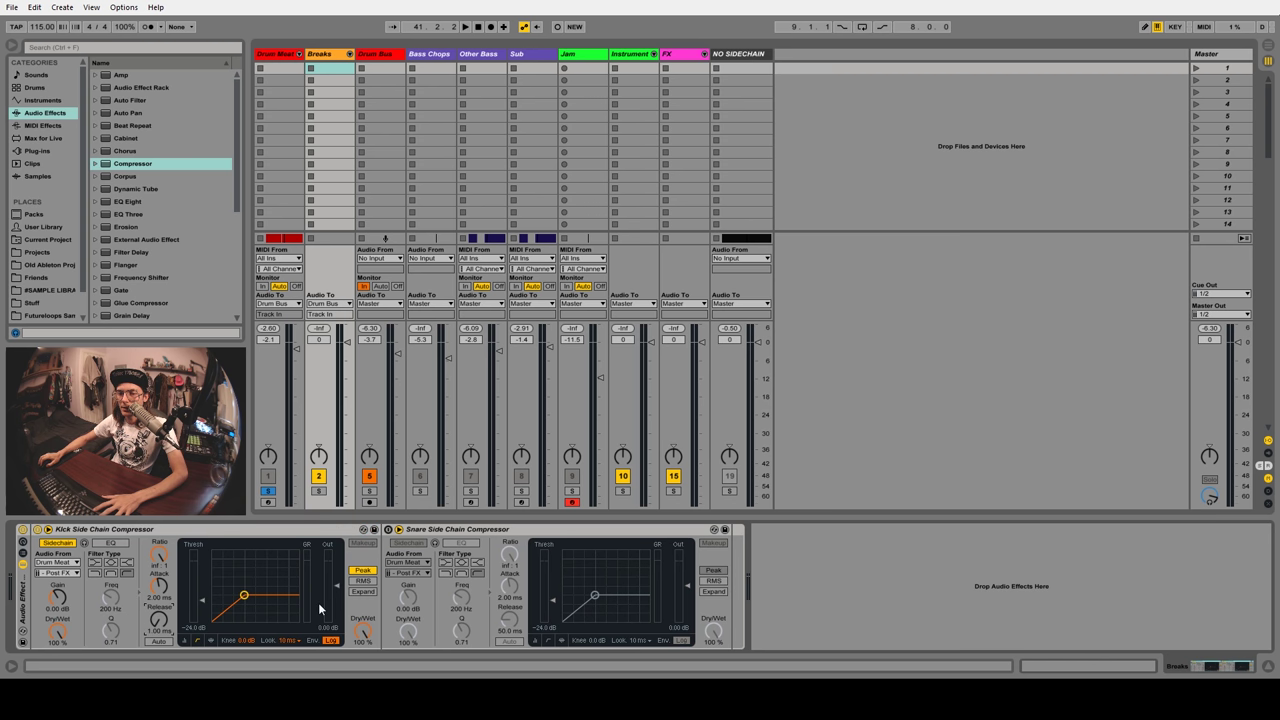
key("space")
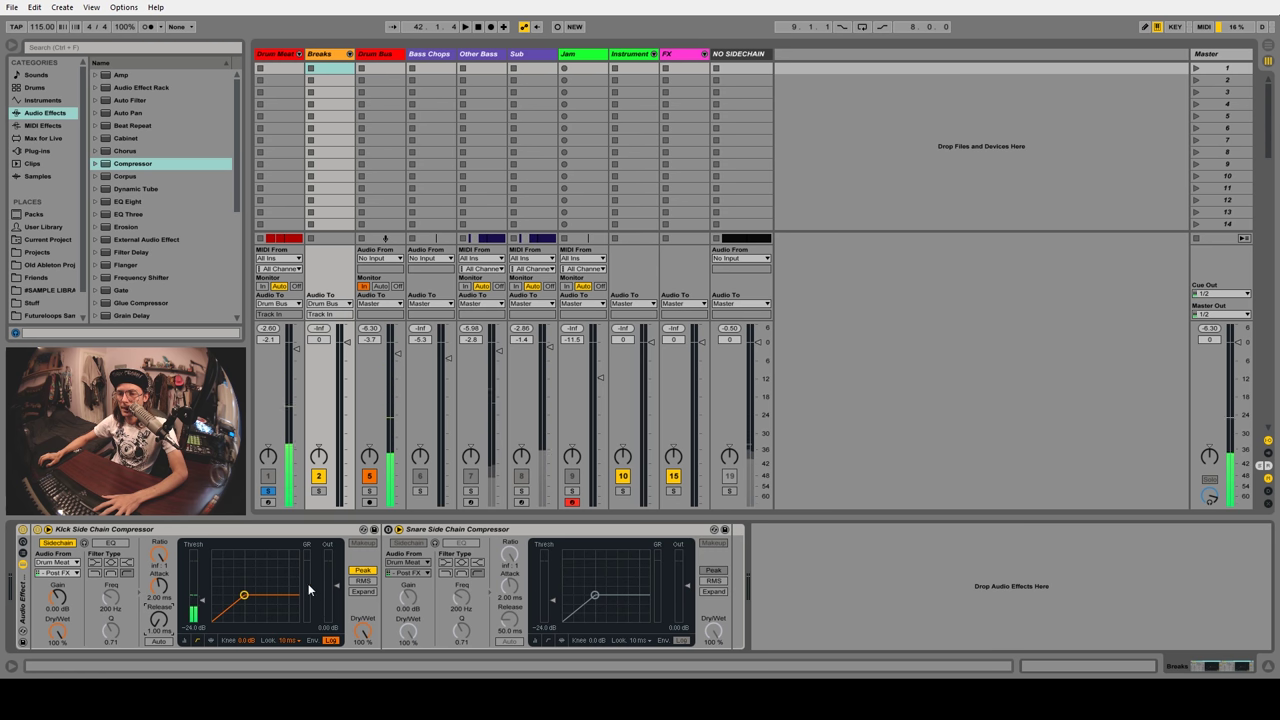
key("space")
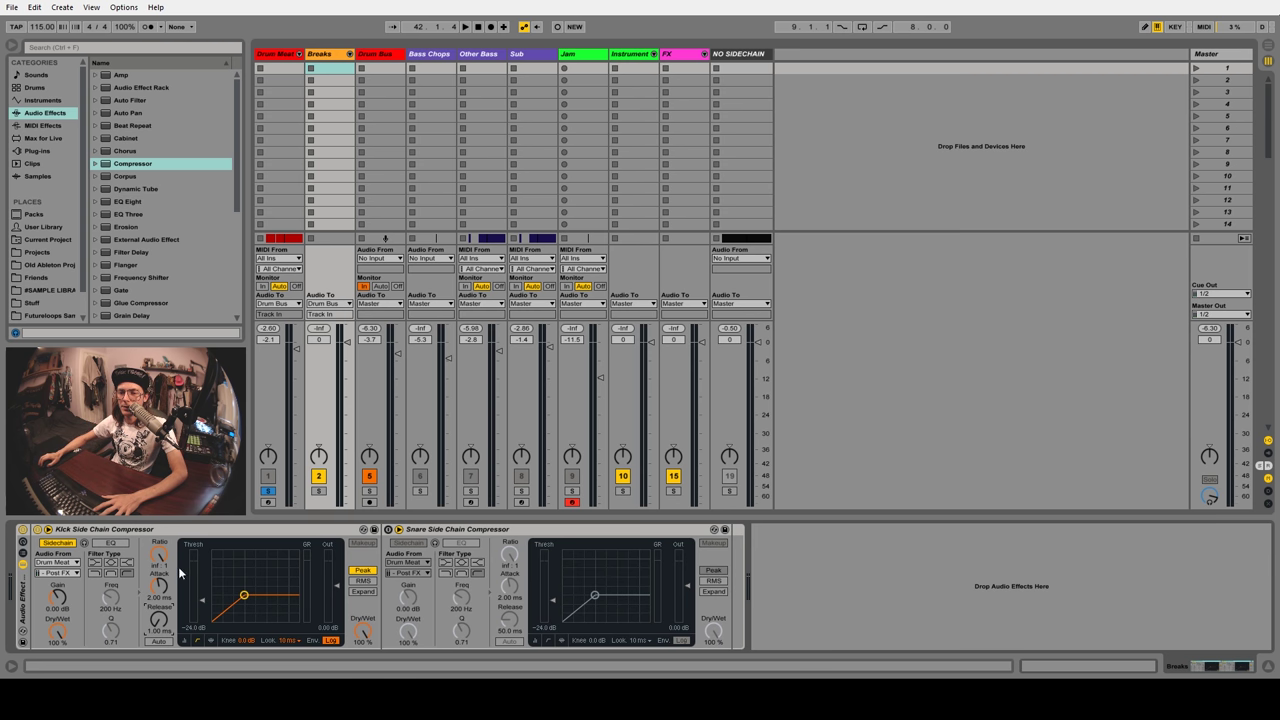
Enable the Kick Side Chain Compressor's sidechain EQ, set its frequency to 2.19 kHz and listen to the effect
left_click(106, 543)
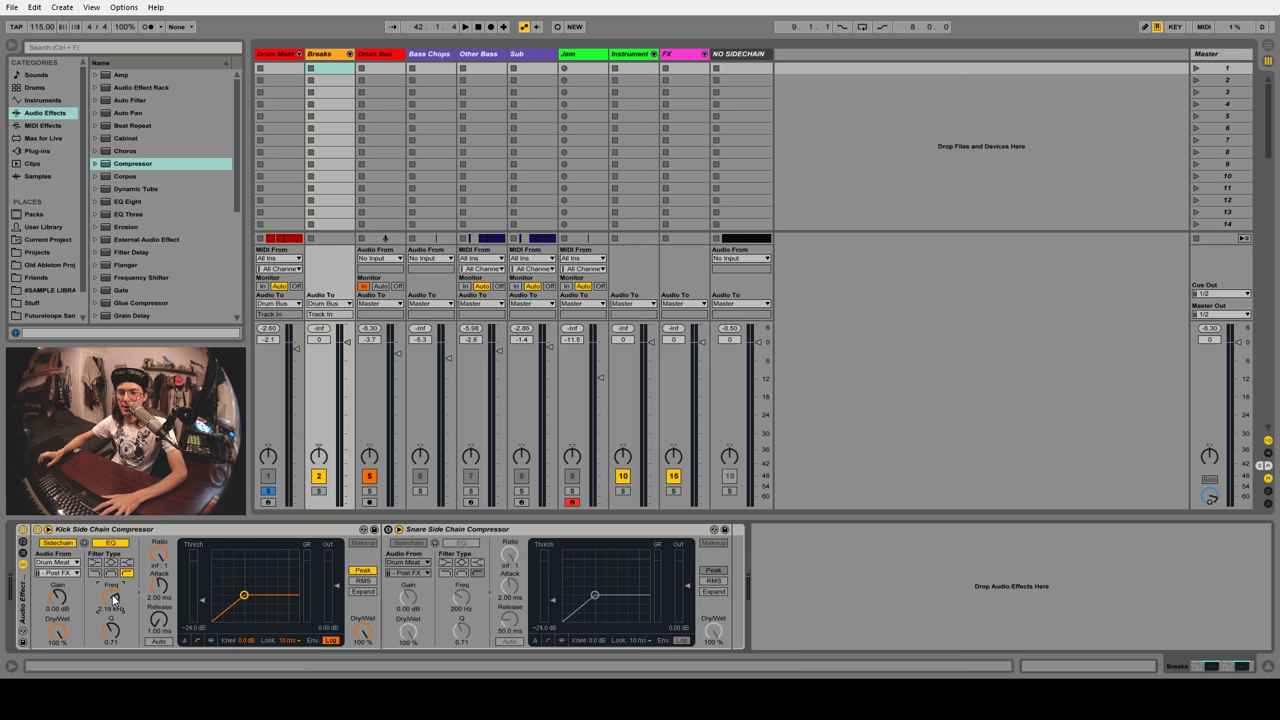
key("space")
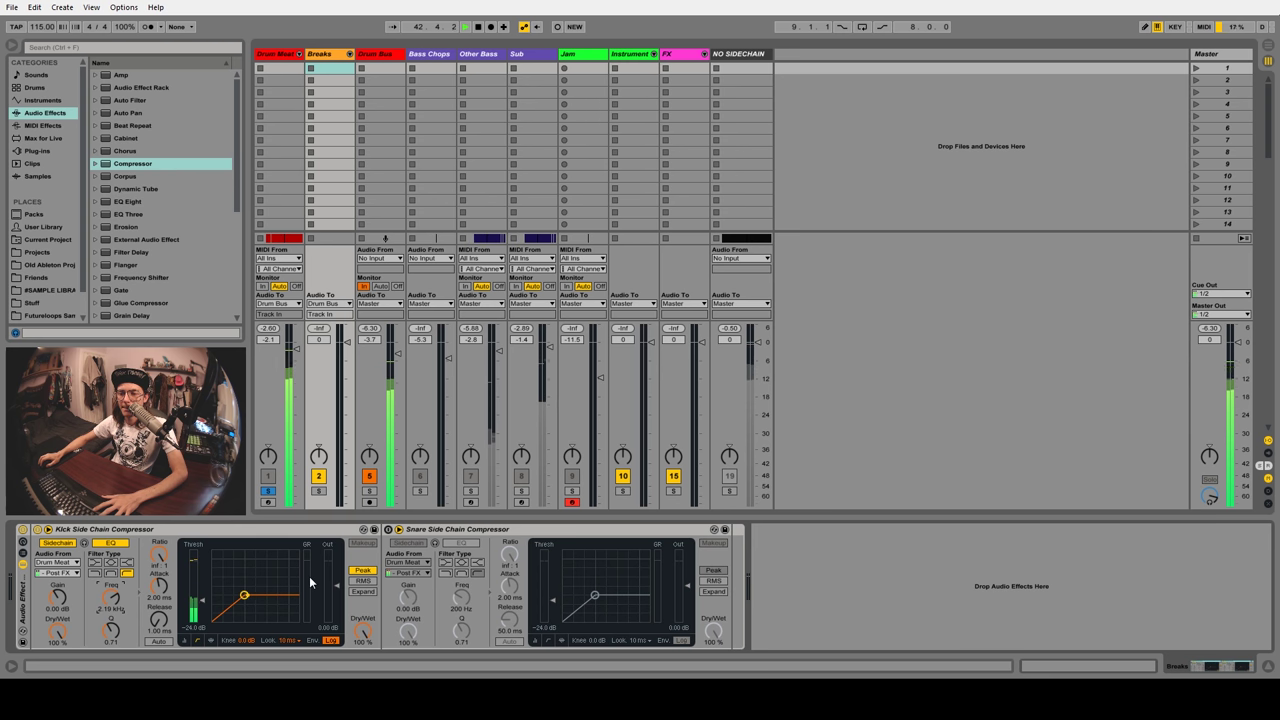
key("space")
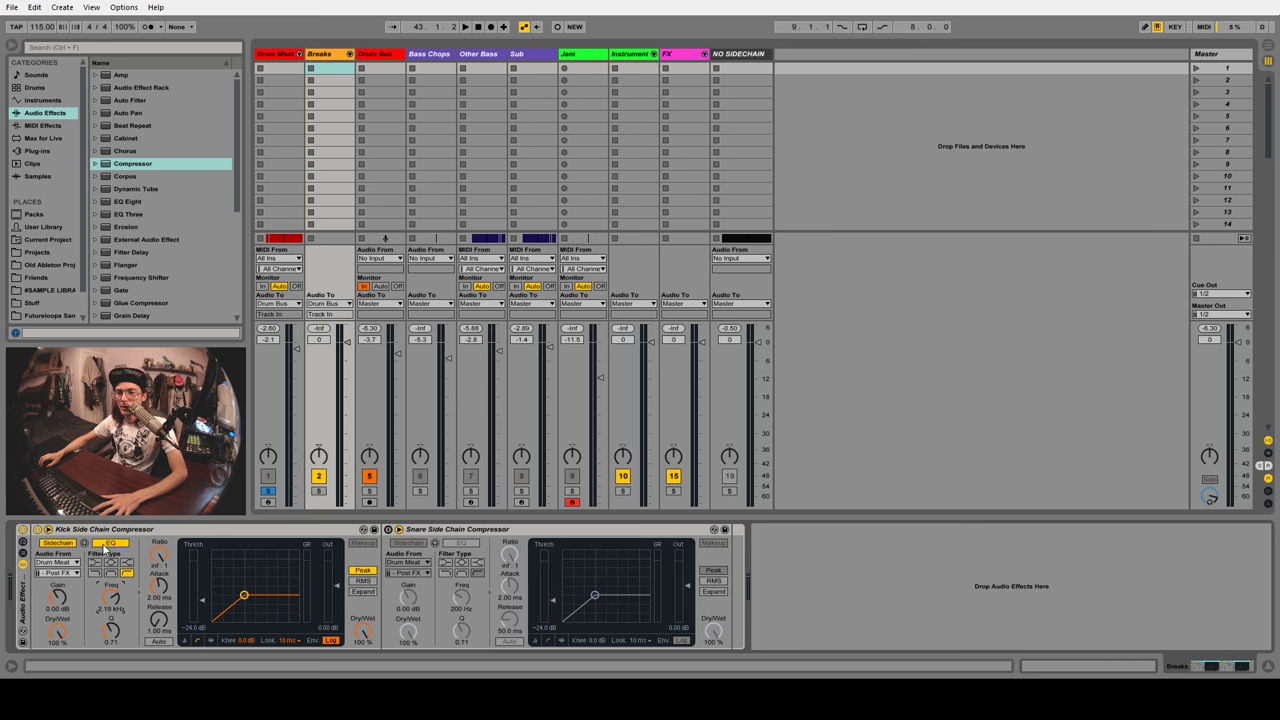
Delete the rack with both compressors from the Breaks group and insert a new audio track after the Drum Meat track
left_click(23, 590)
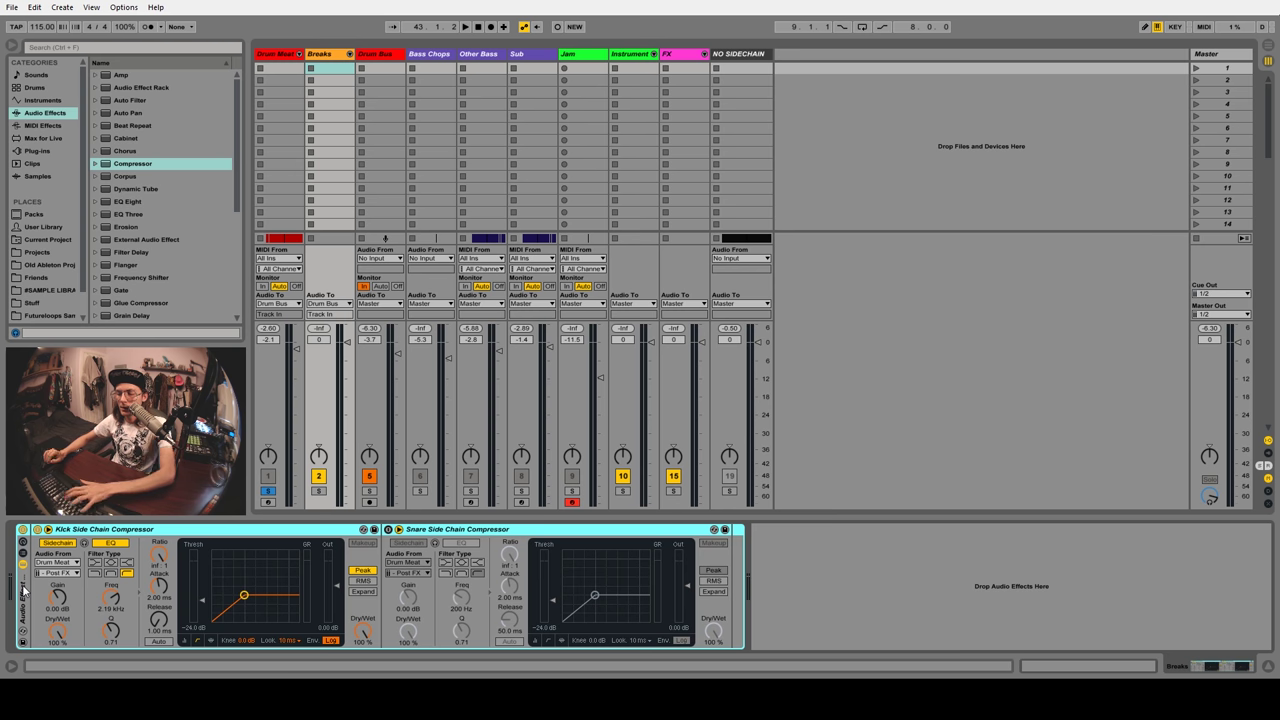
key("Delete")
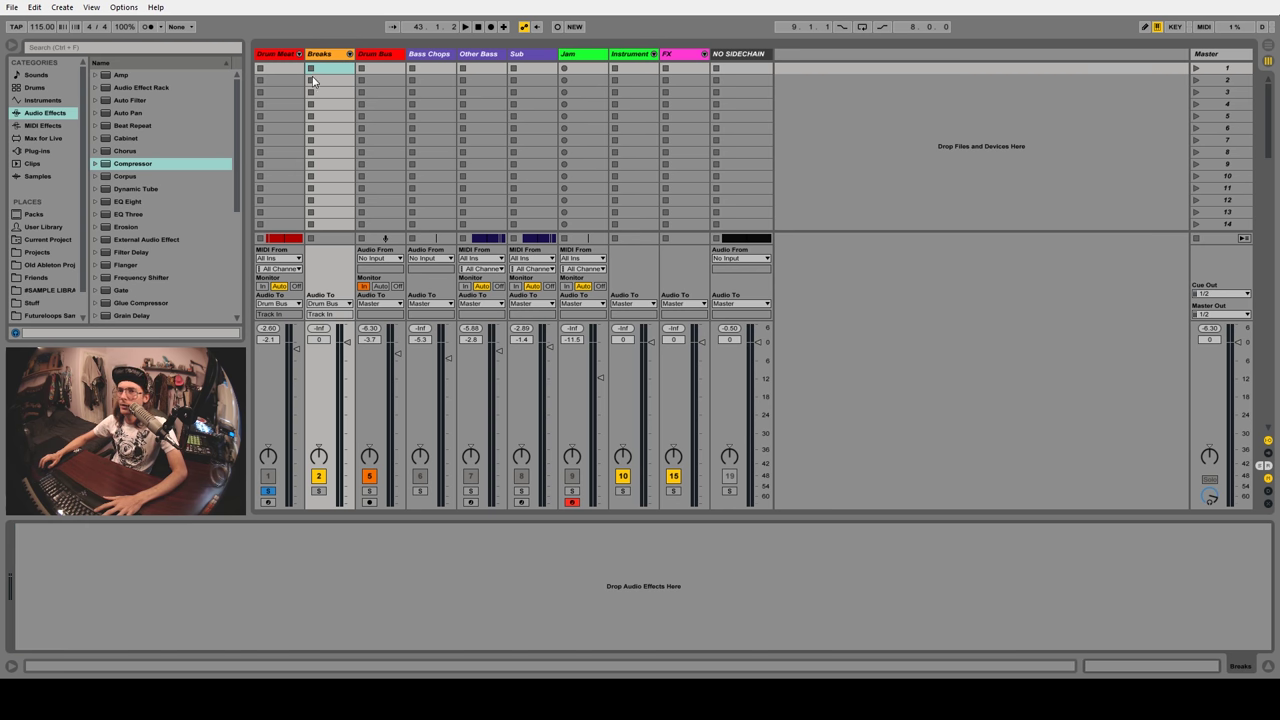
left_click(276, 56)
key("ctrl+t")
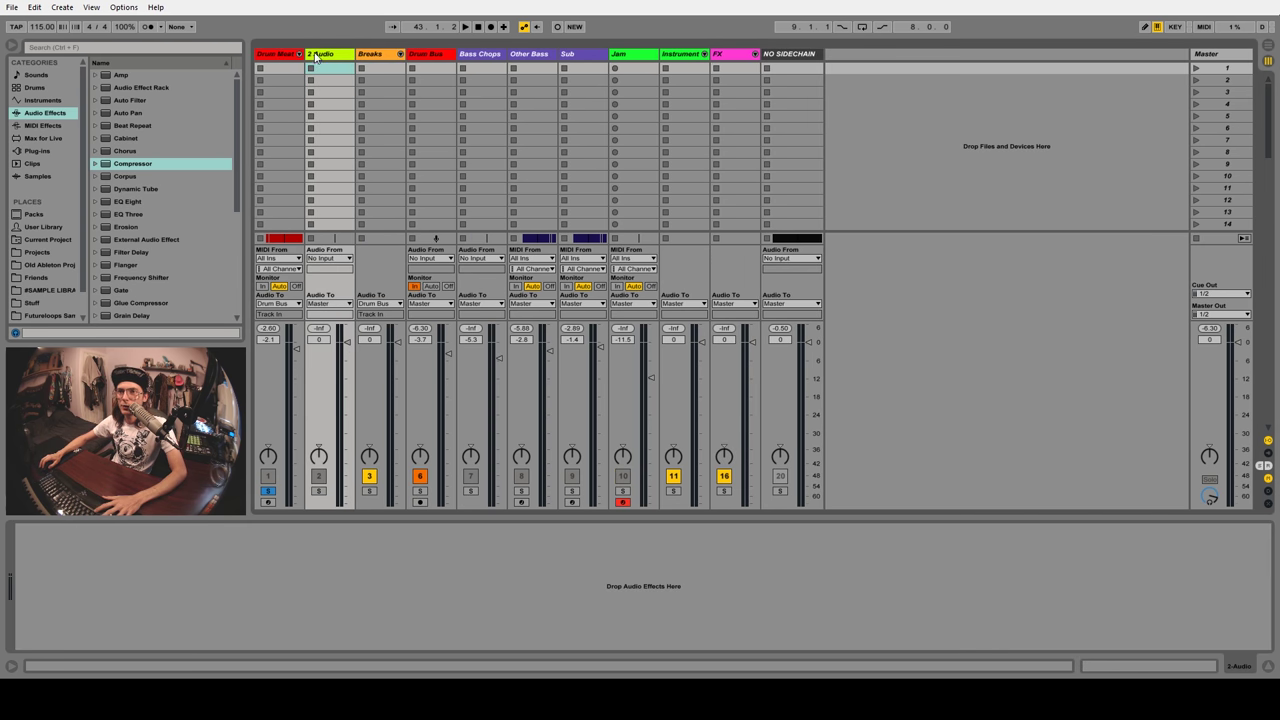
Replace the newly inserted audio track with a MIDI track after the Drum Meat track
left_click_drag(265, 58, 323, 60)
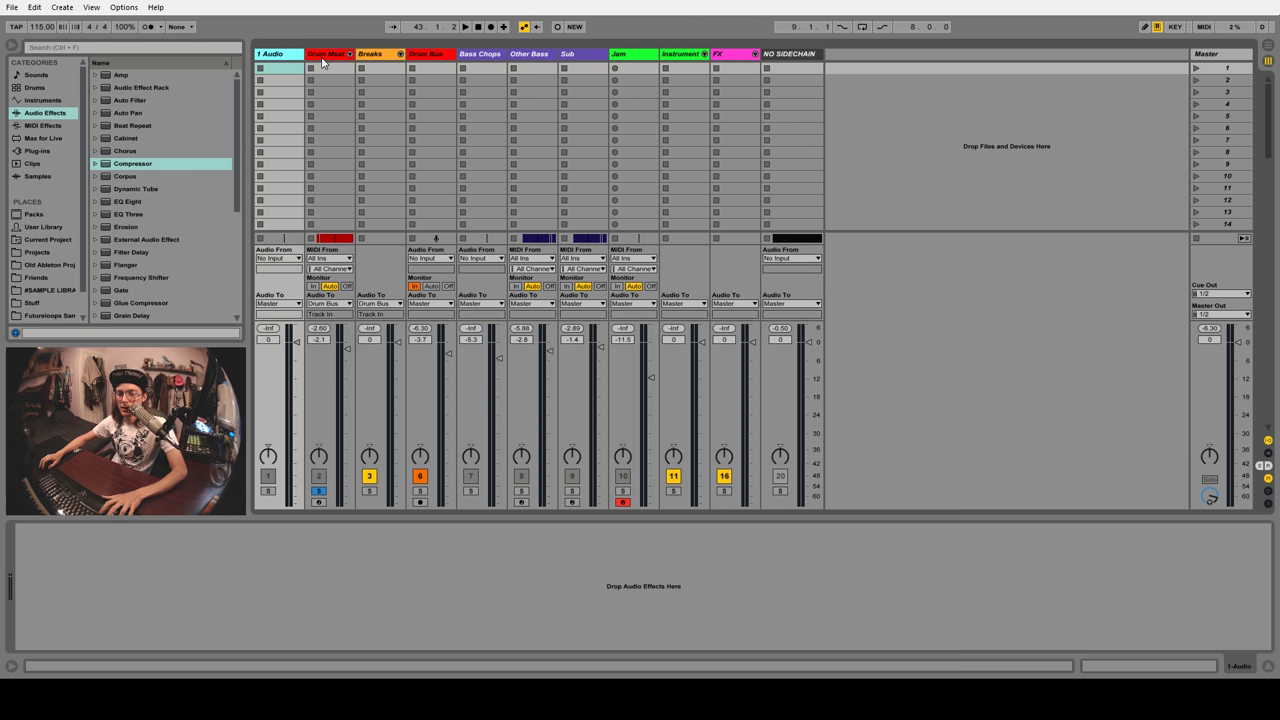
key("ctrl+z")
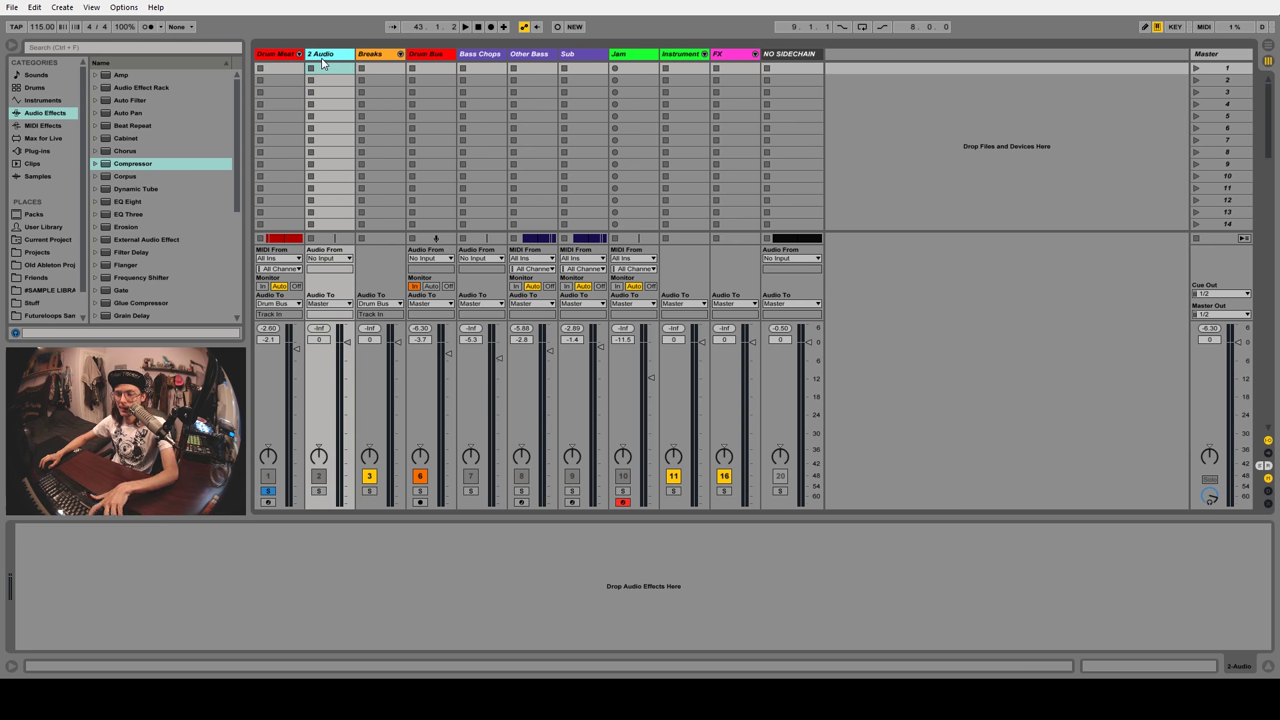
key("ctrl+z")
key("ctrl+z")
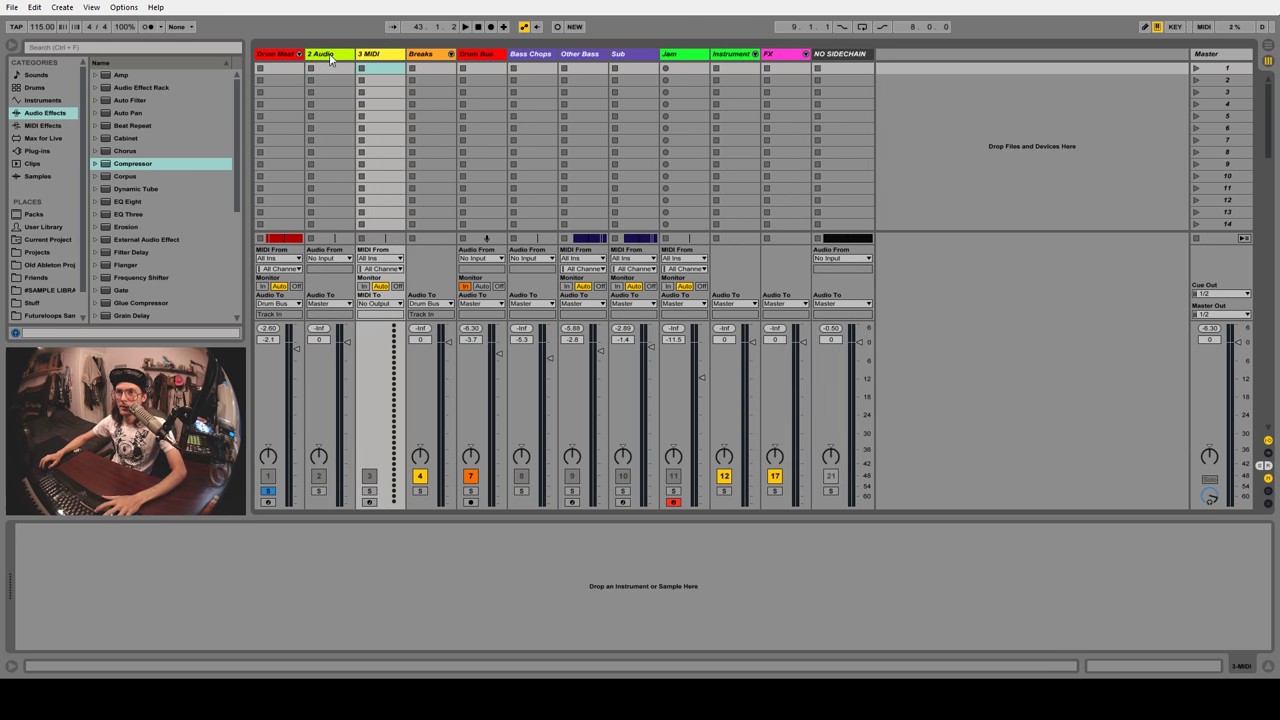
Rename the new MIDI track to SIDE CHAIN
right_click(324, 60)
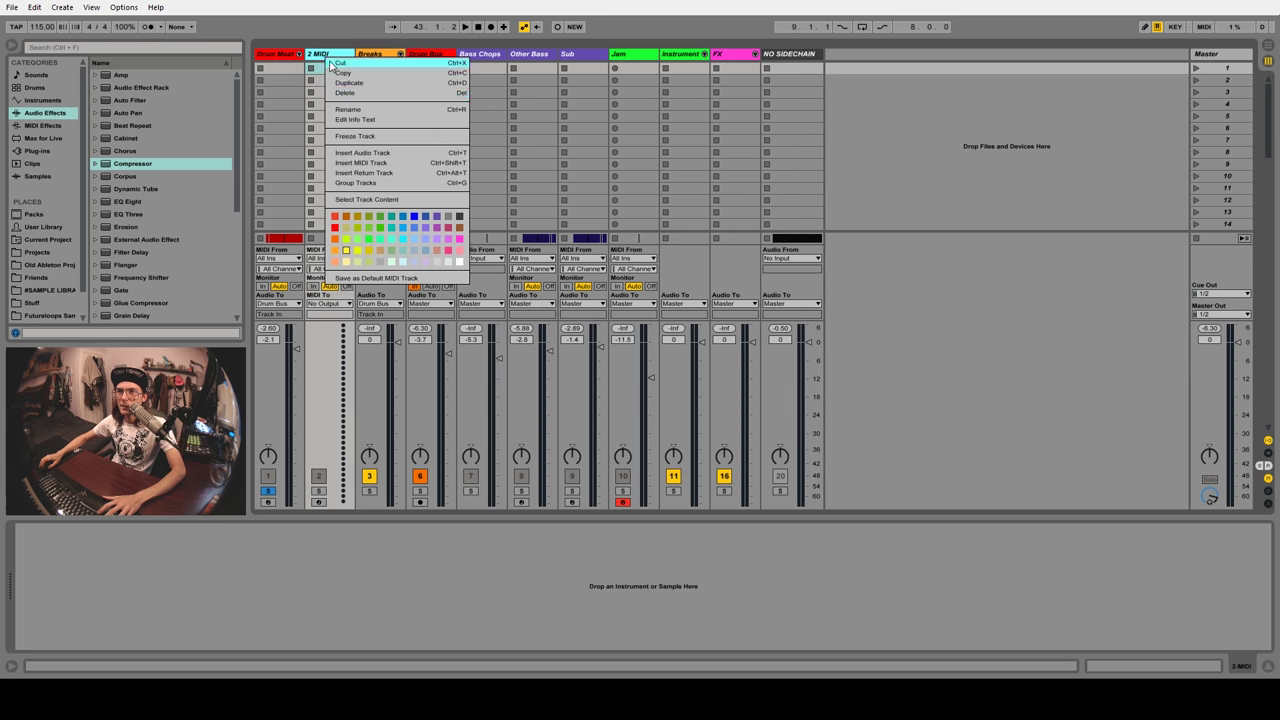
left_click(365, 111)
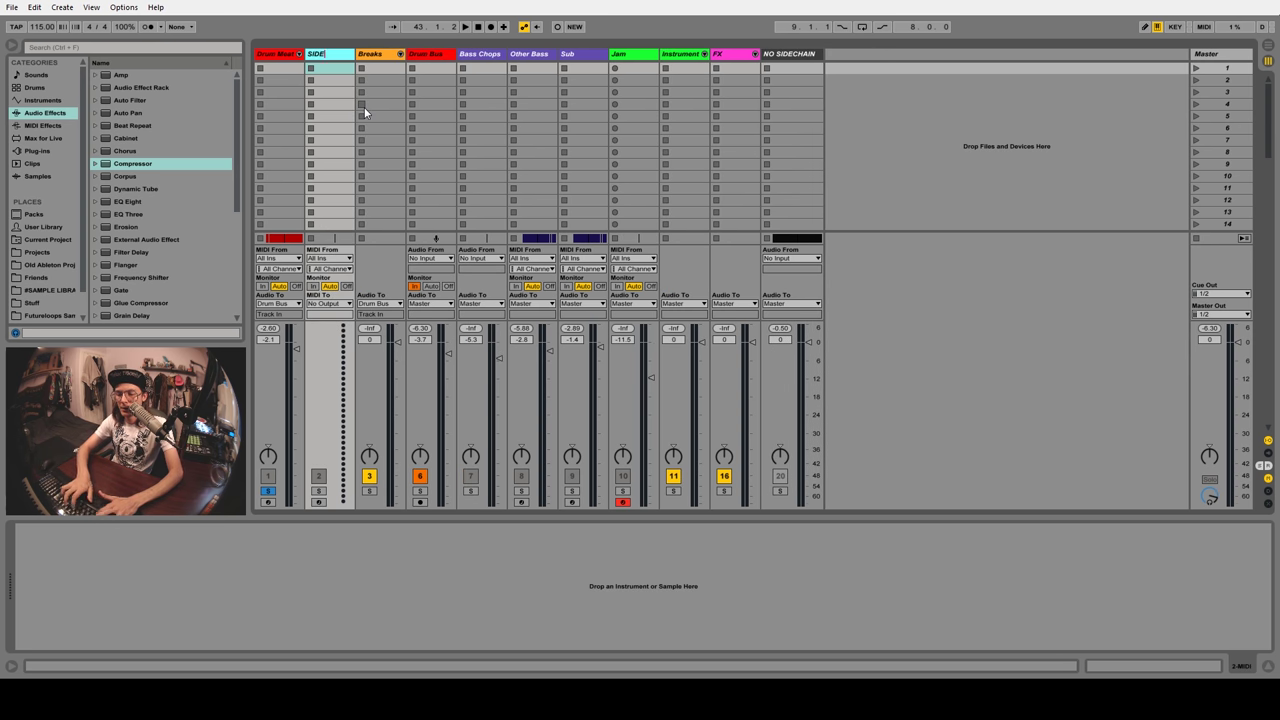
key("Return")
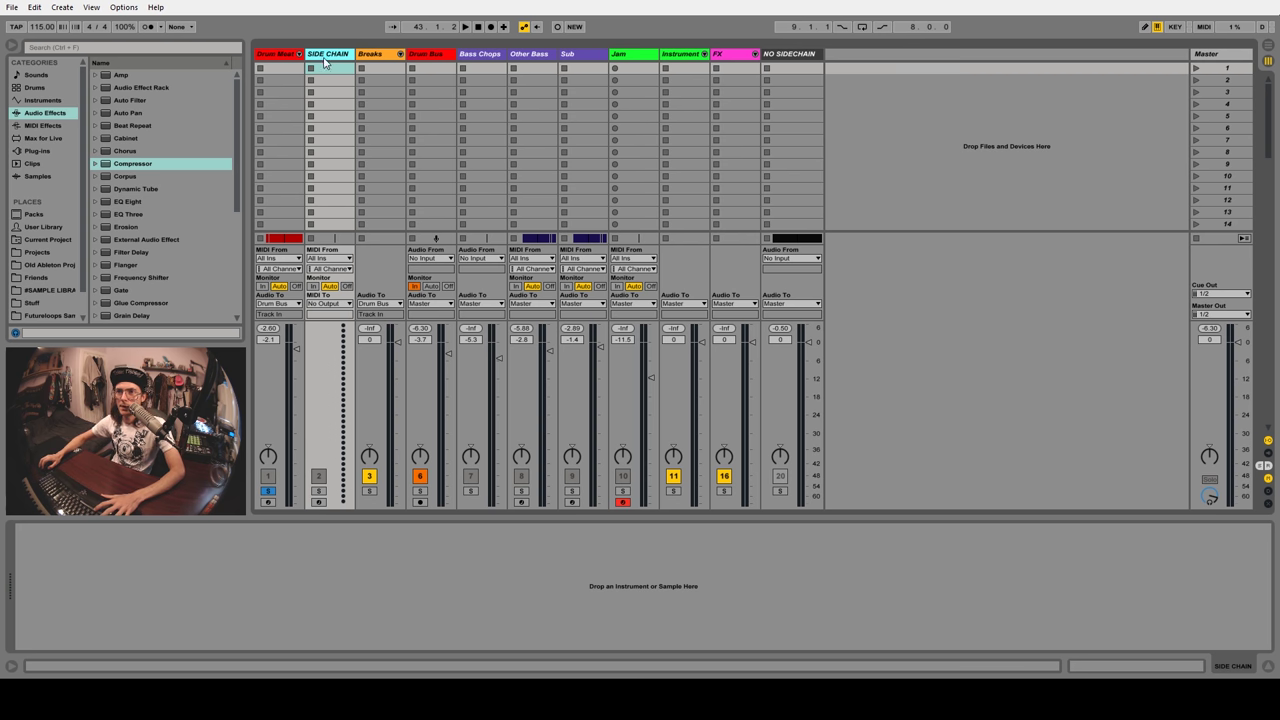
Move the SIDE CHAIN track in front of the Drum Meat track and colour it dark grey
left_click_drag(258, 63, 262, 62)
right_click(270, 62)
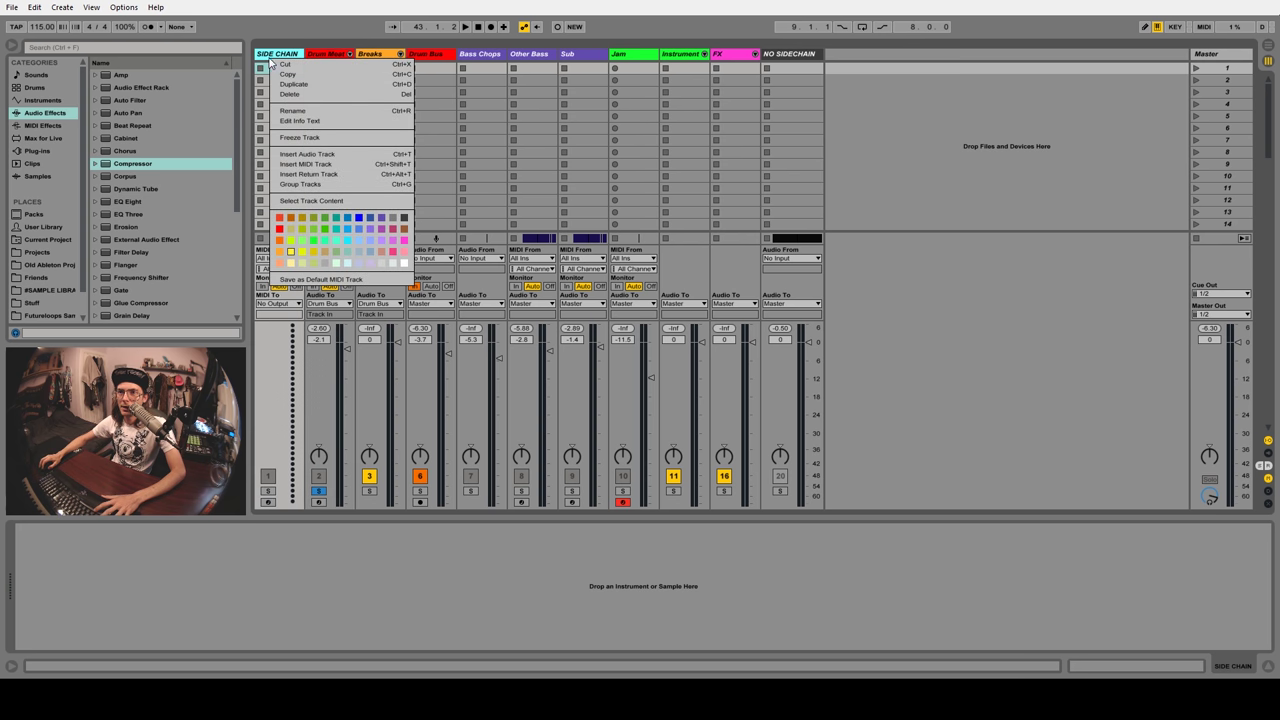
left_click(435, 262)
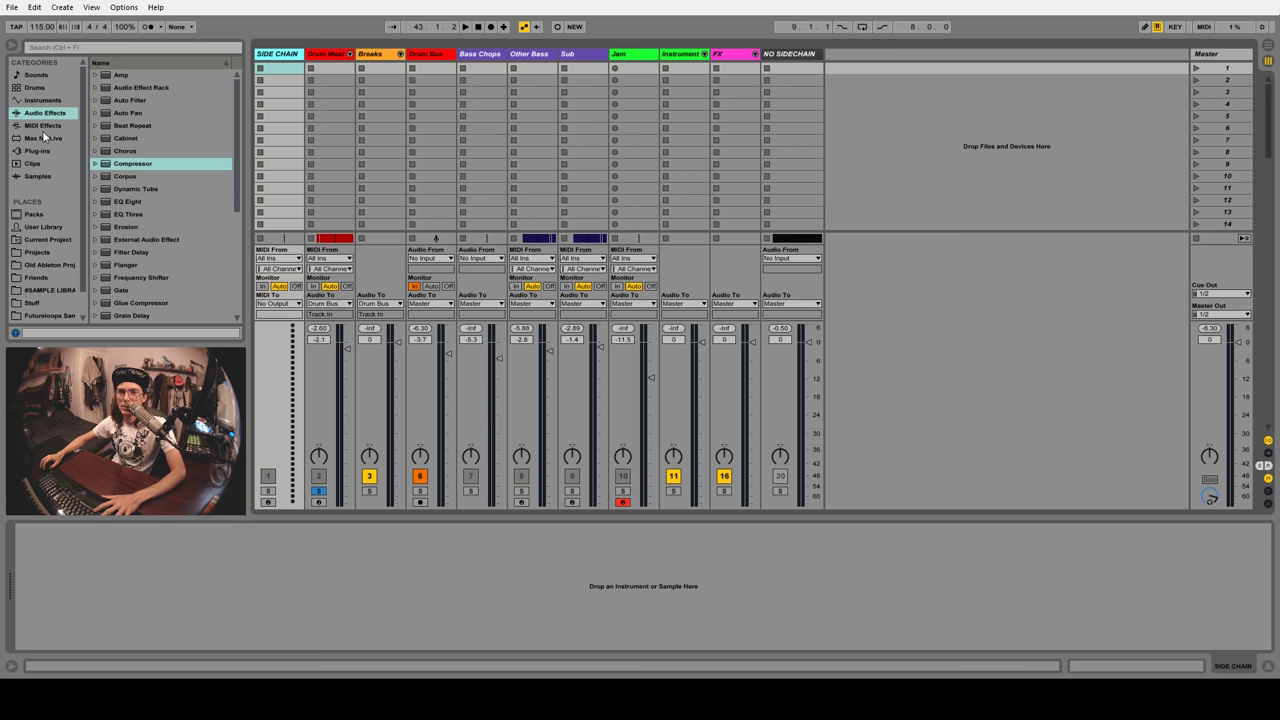
Load the Operator instrument onto the SIDE CHAIN track
left_click(60, 101)
left_click(125, 167)
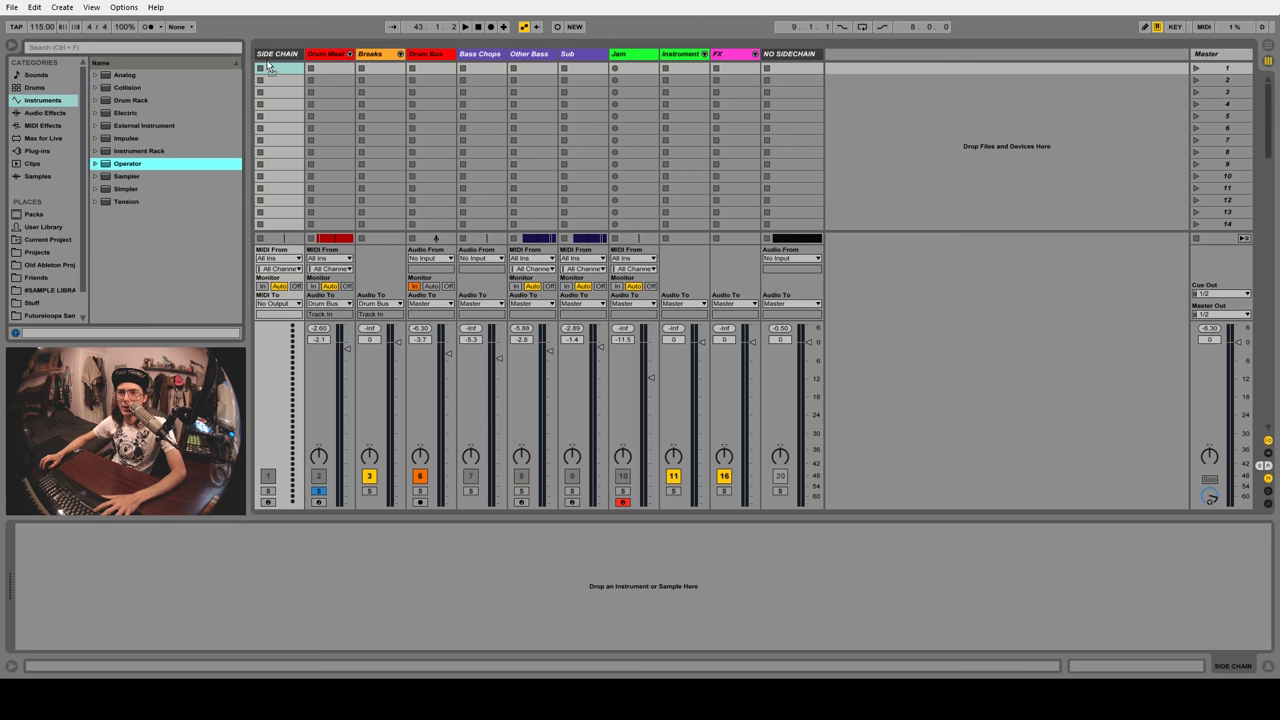
left_click_drag(270, 54, 270, 56)
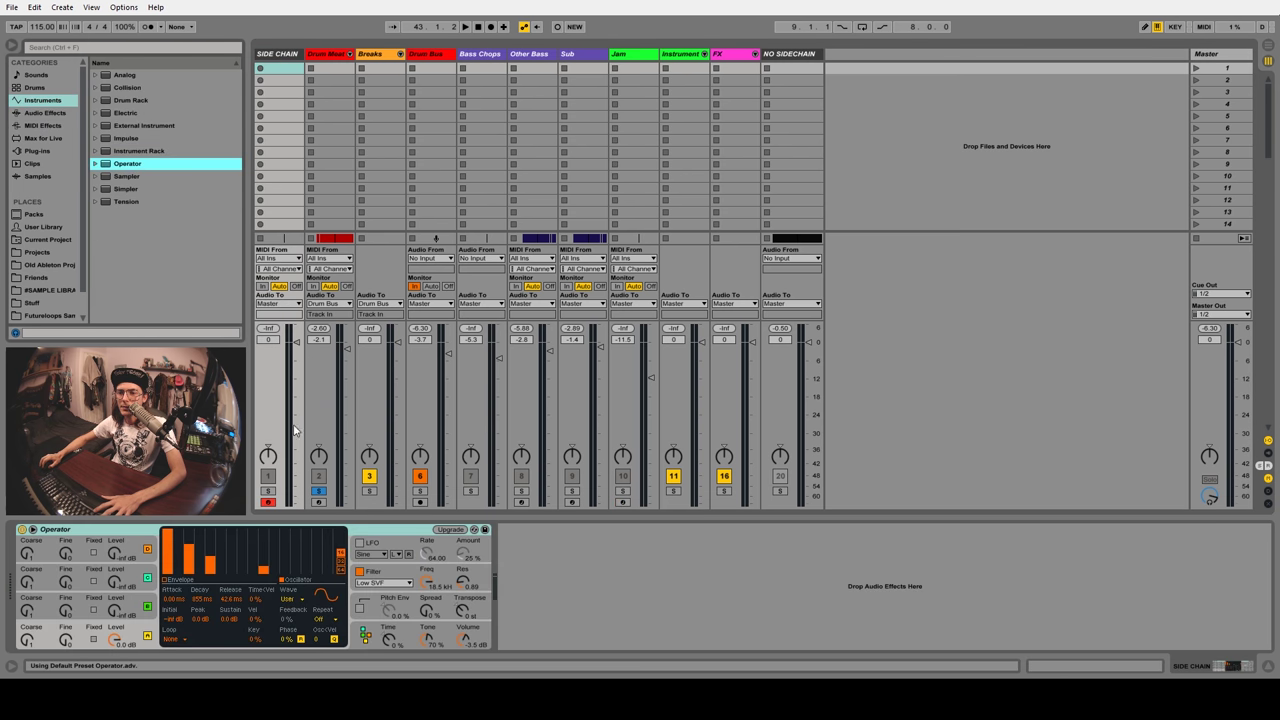
Turn off the Drum Meat track's solo and set the wave of Operator's oscillator A to Saw D
left_click(270, 482)
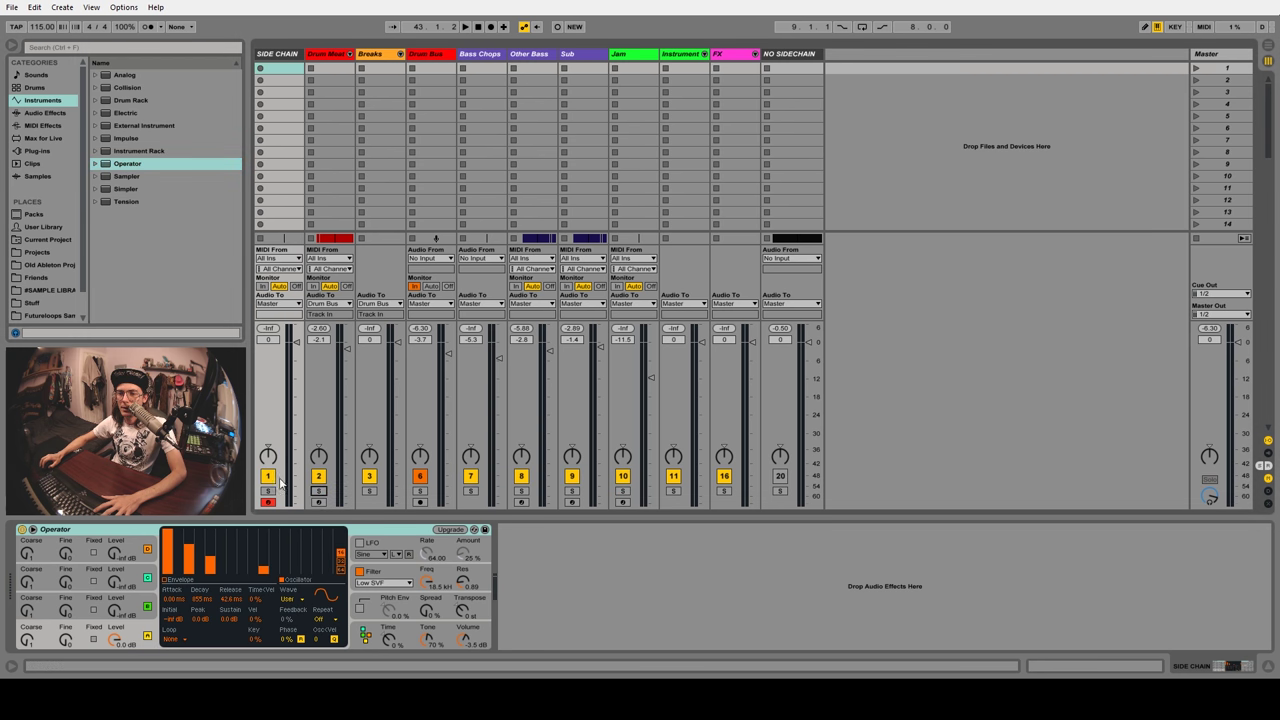
left_click(296, 601)
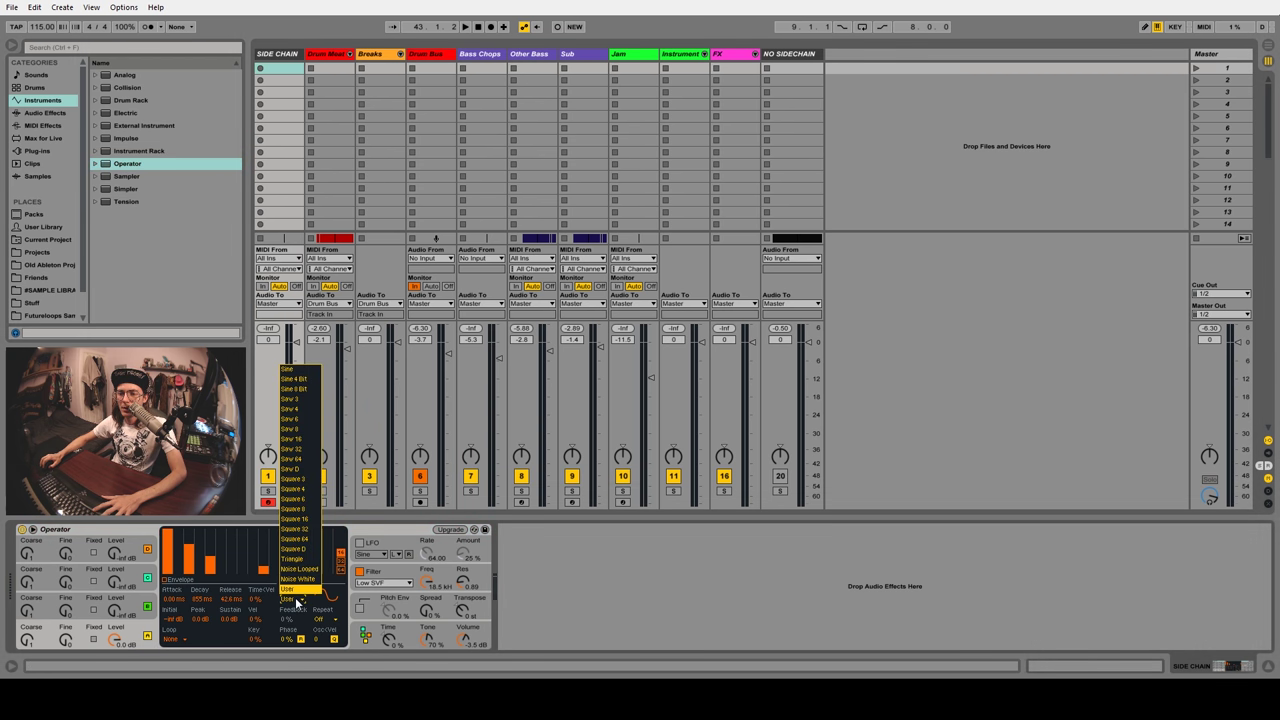
left_click(299, 468)
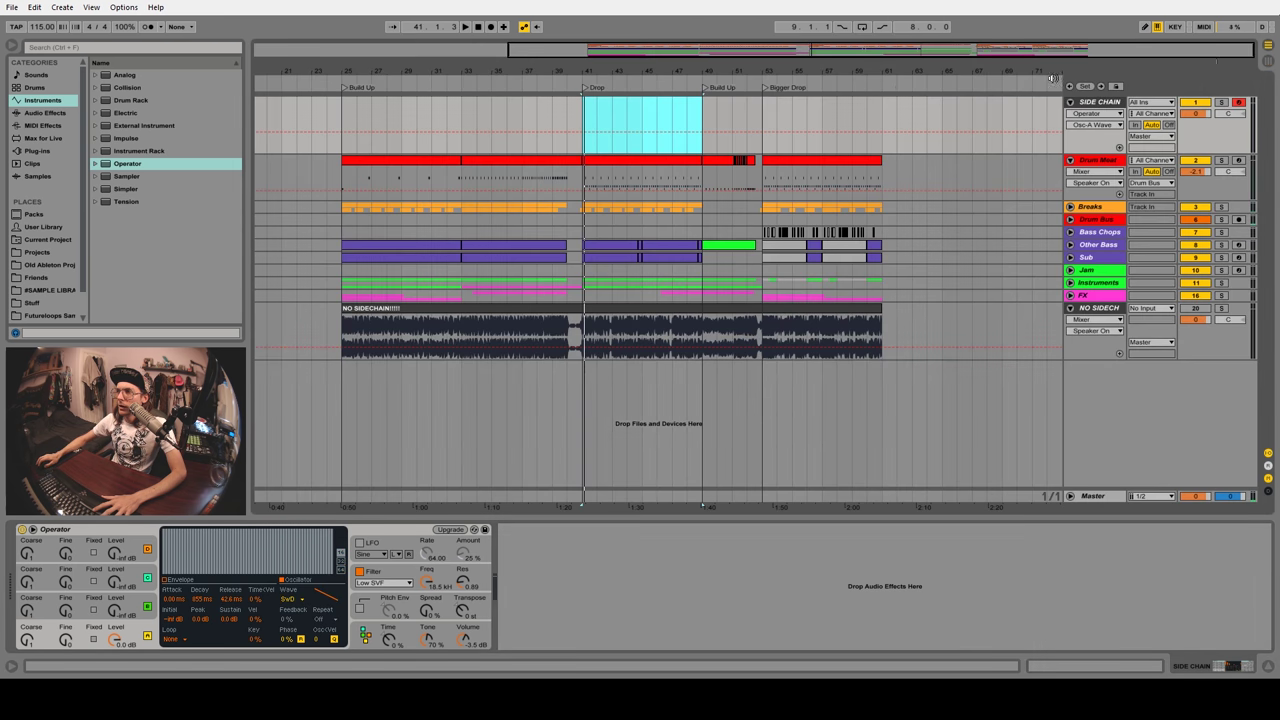
In Arrangement View, insert an empty one-bar MIDI clip on the SIDE CHAIN track from bar 41 to bar 42
key("Tab")
left_click_drag(615, 76, 463, 123)
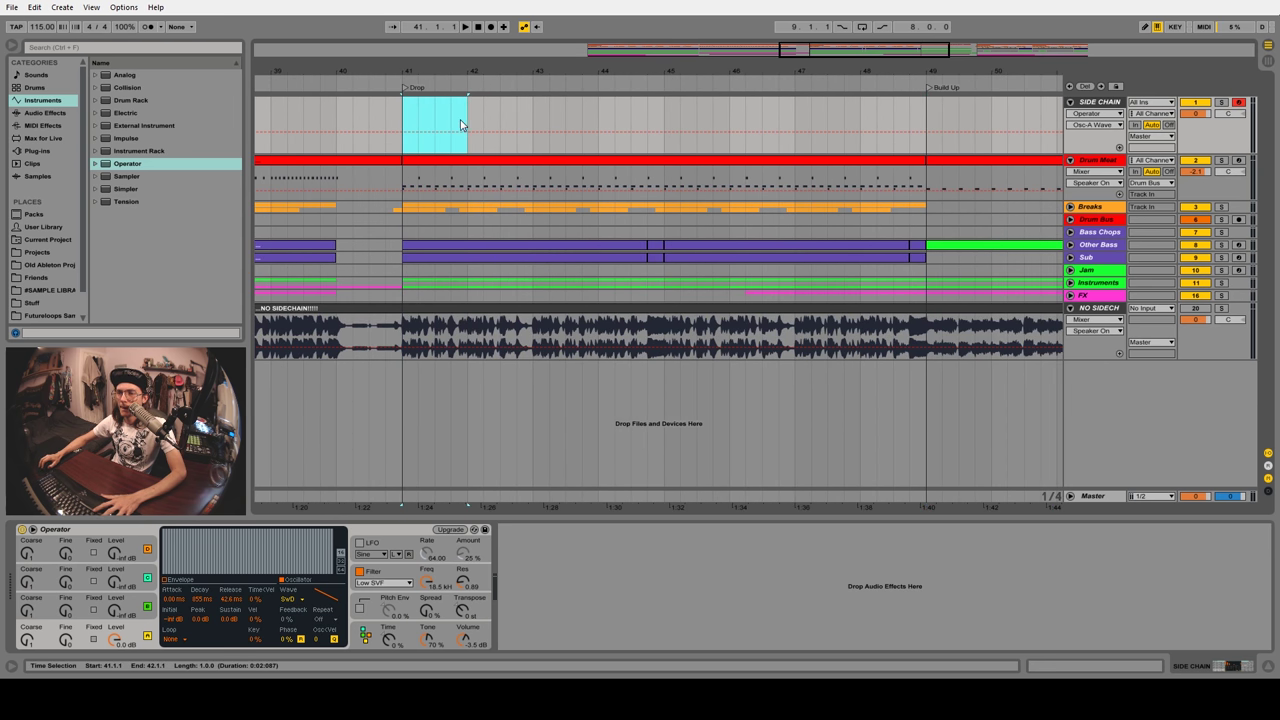
key("ctrl+shift+m")
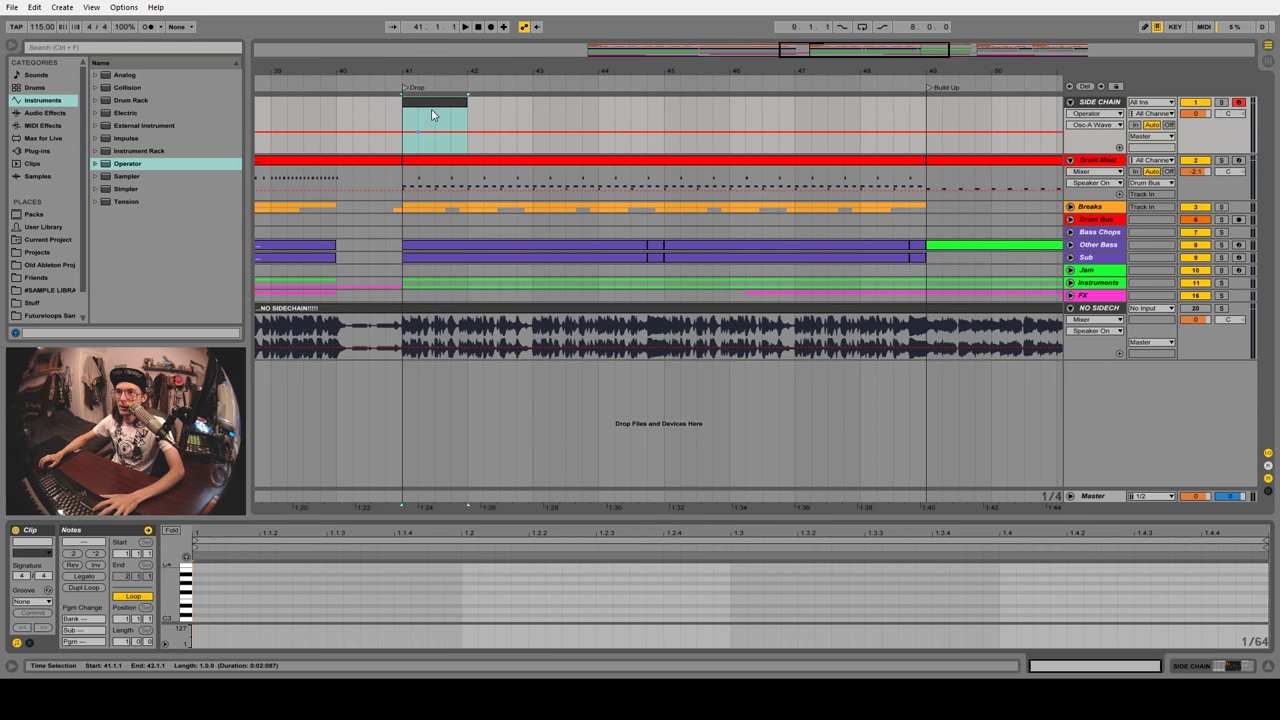
Add a 1/64 C3 note at the start of the clip, duplicate it and move the copy to beat 1.2
left_click(199, 622)
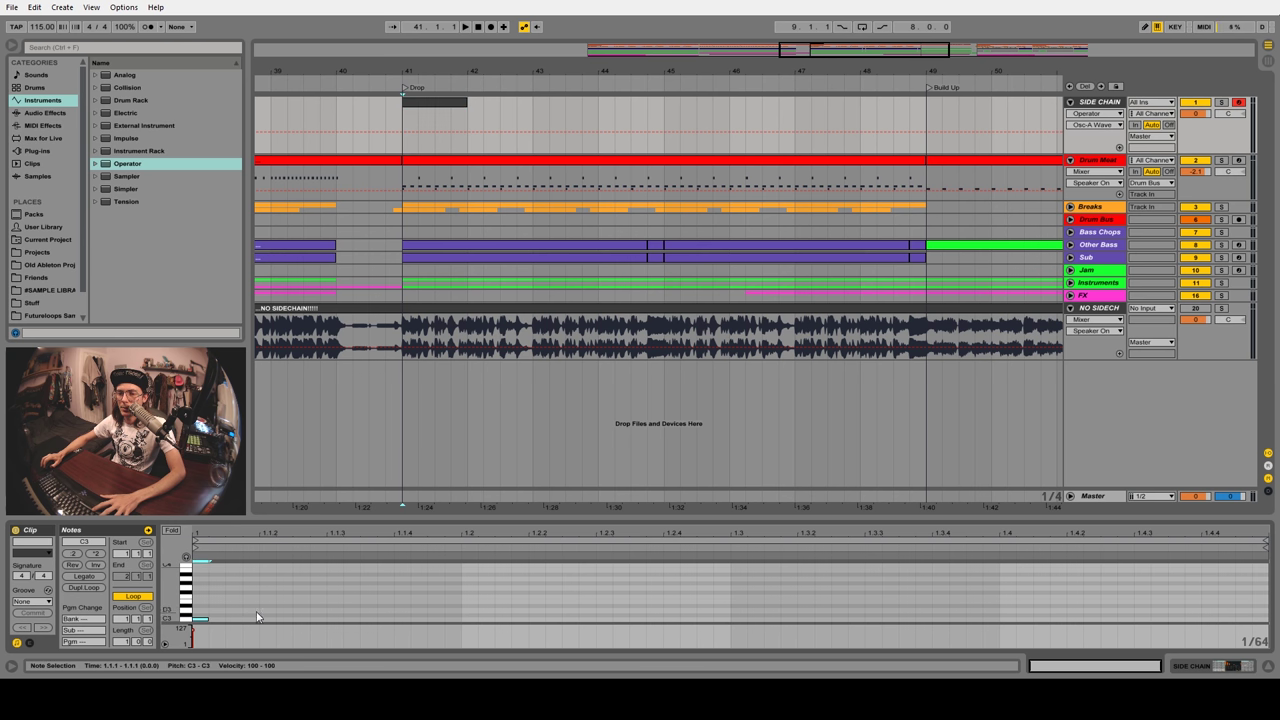
double_click(201, 620)
key("ctrl+d")
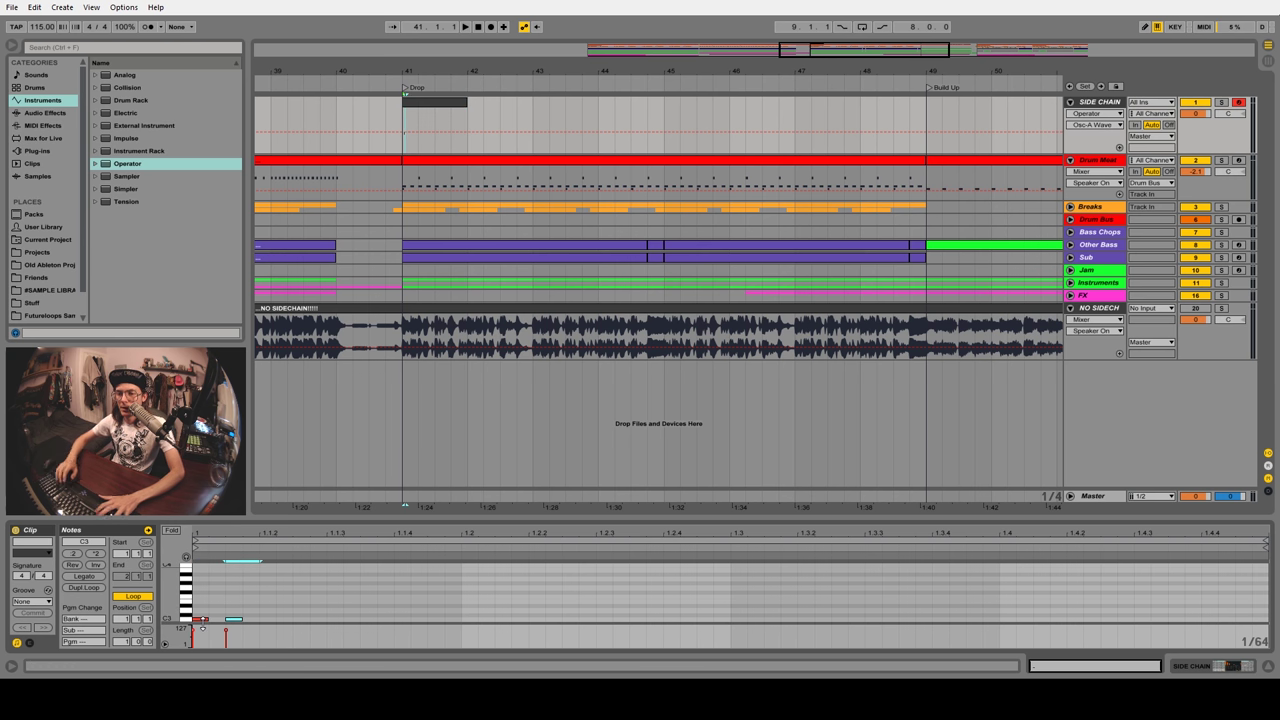
key("Right")
key("Right")
key("Right")
key("Right")
key("Right")
key("Right")
key("Right")
key("Right")
key("Right")
key("Right")
key("Right")
key("Right")
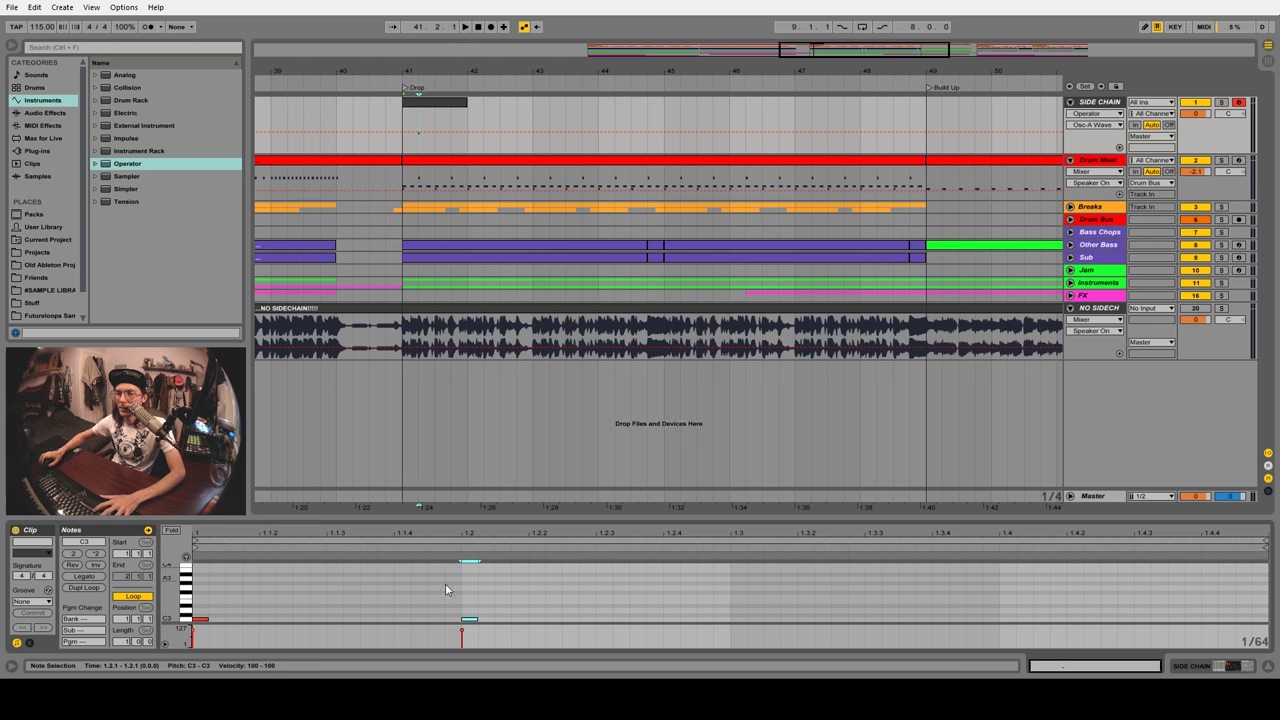
Duplicate the first half of the bar with its two C3 notes onto beats 1.3 and 1.4
left_click_drag(728, 597, 213, 650)
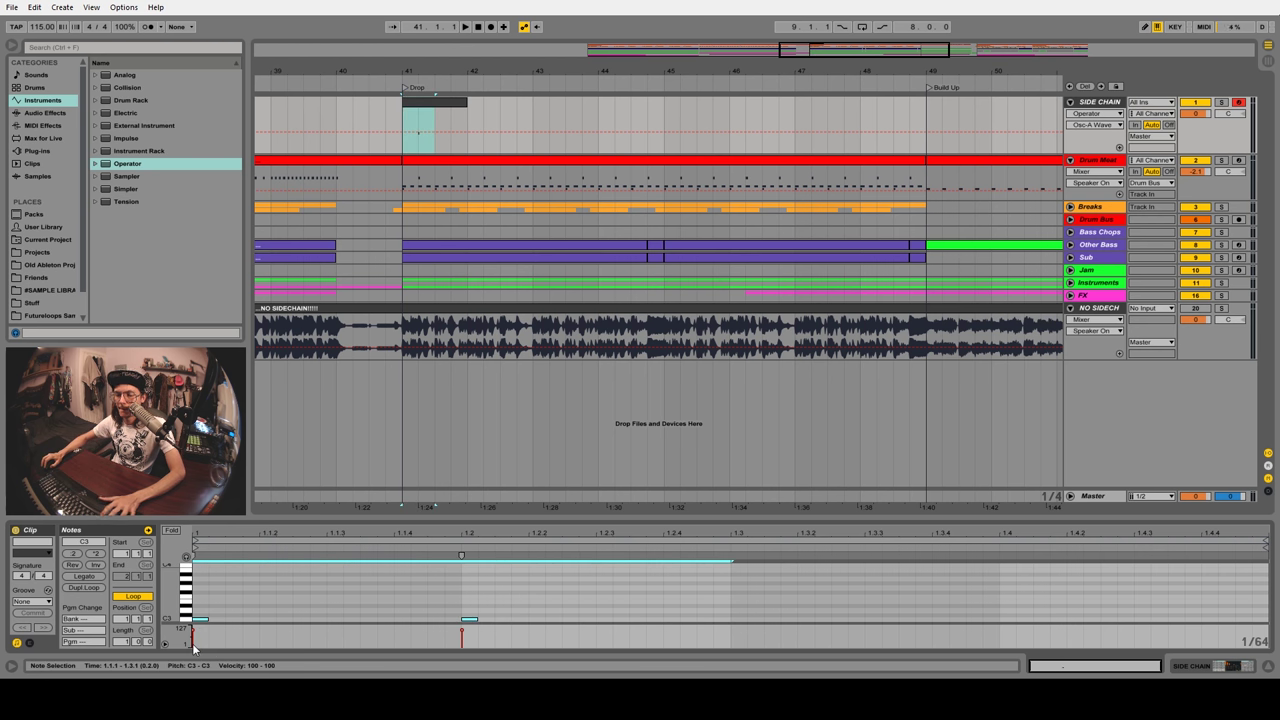
key("ctrl+d")
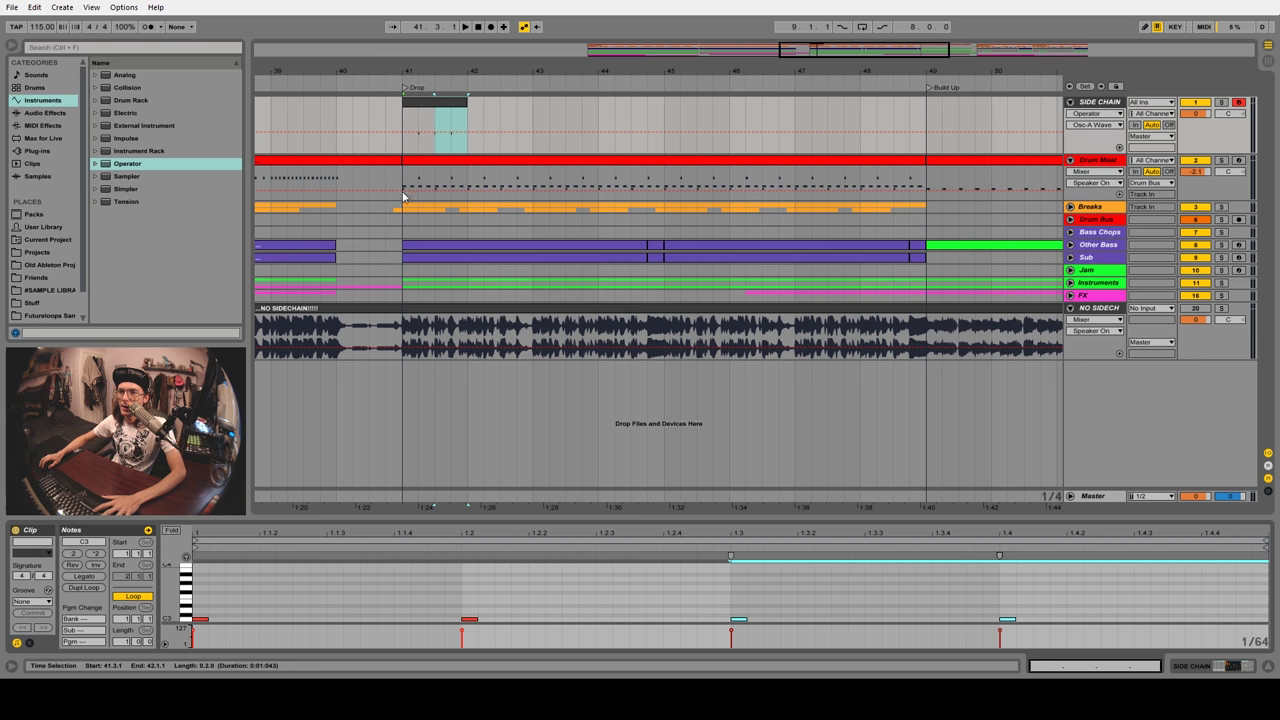
scroll(400, 198, "up", 4, "ctrl")
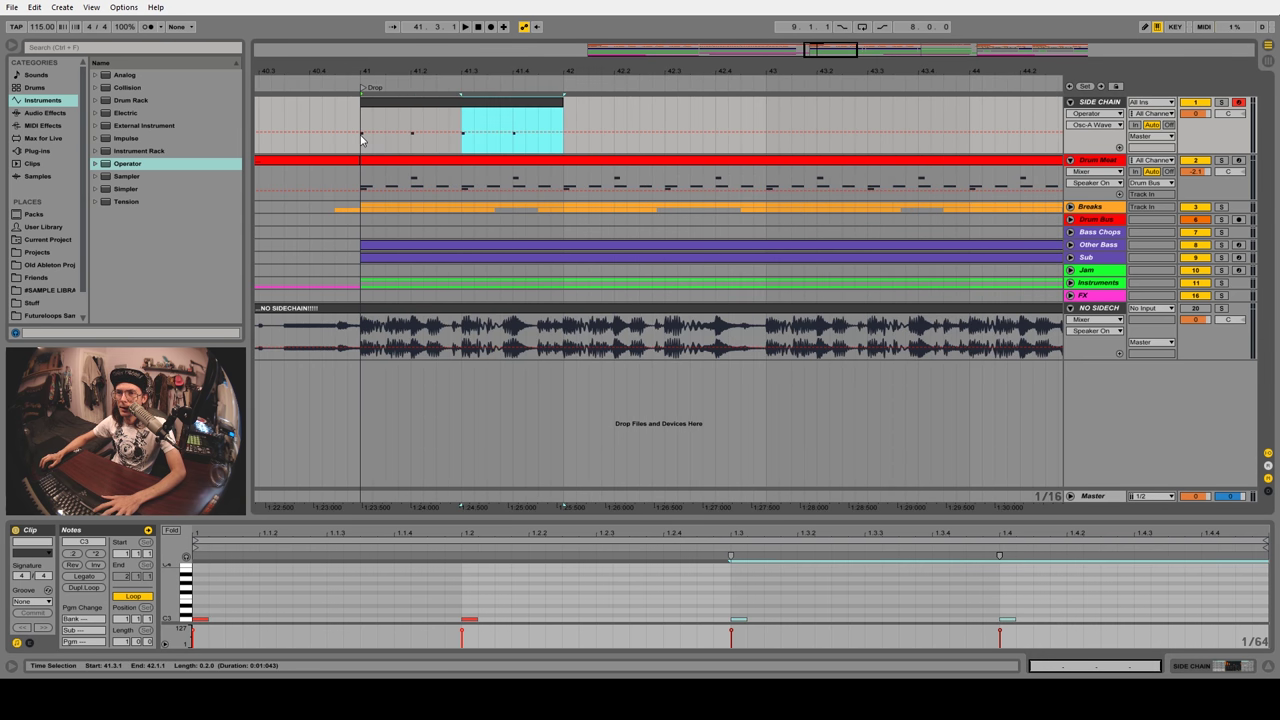
Extend the looped SIDE CHAIN clip across the whole Drop section up to bar 49
left_click(508, 102)
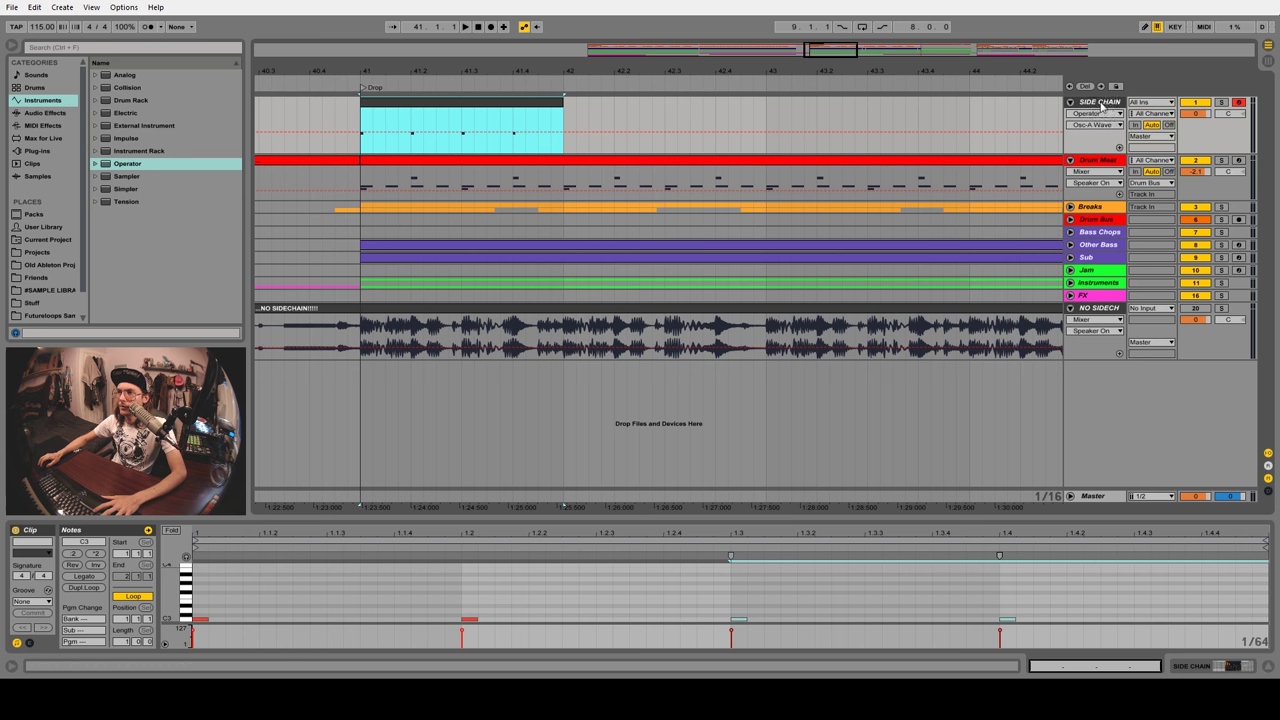
left_click_drag(563, 120, 950, 120)
key("minus")
key("minus")
left_click_drag(606, 105, 853, 108)
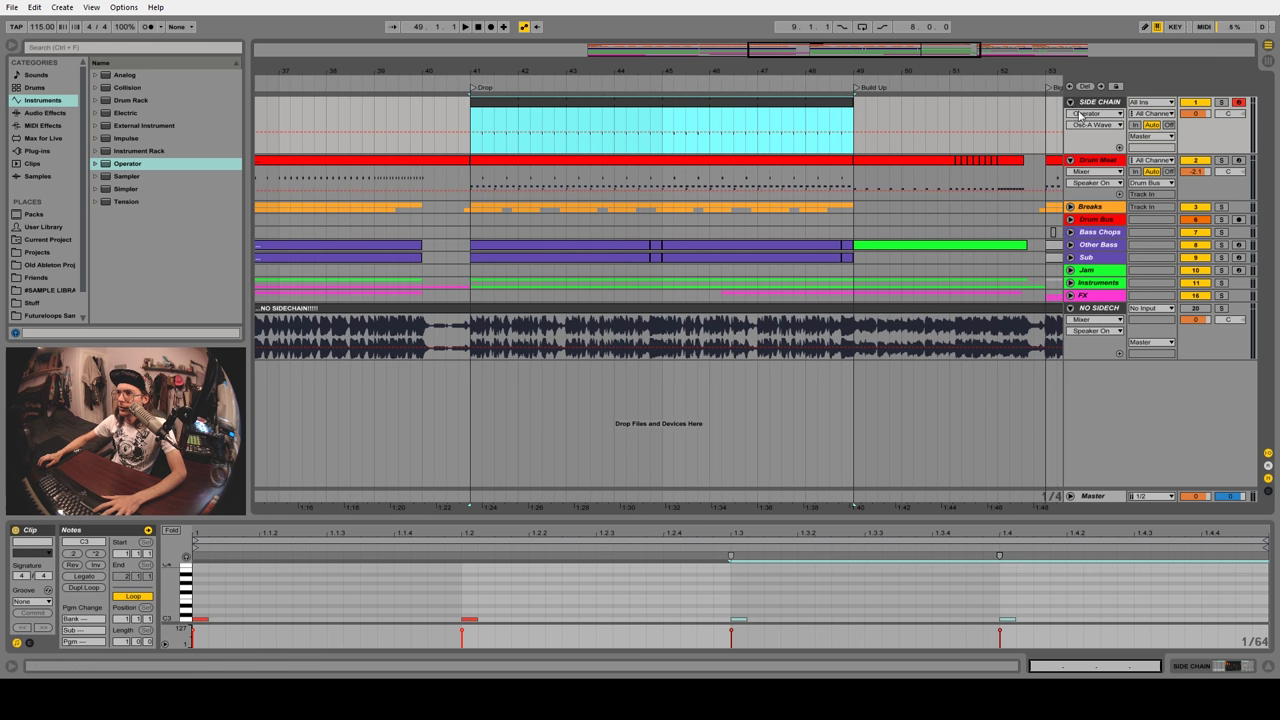
Play the Drop section with the SIDE CHAIN track soloed and return to Session View
left_click(1112, 108)
key("space")
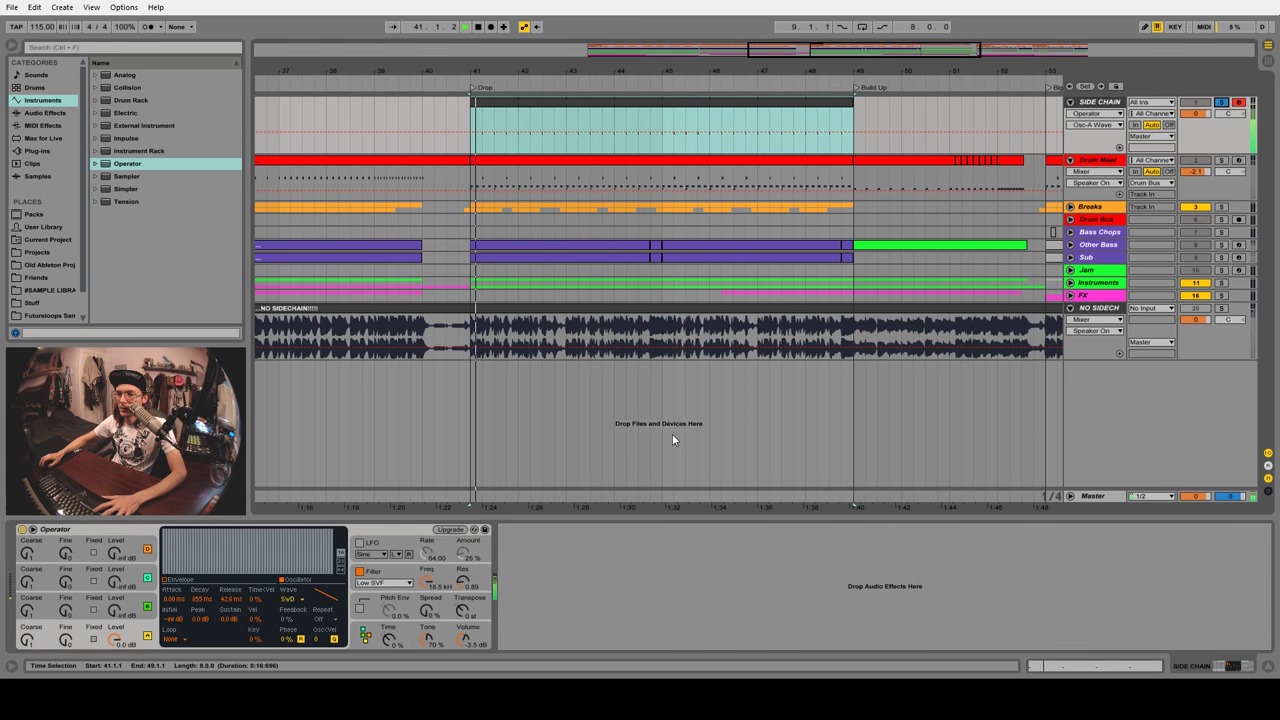
key("Tab")
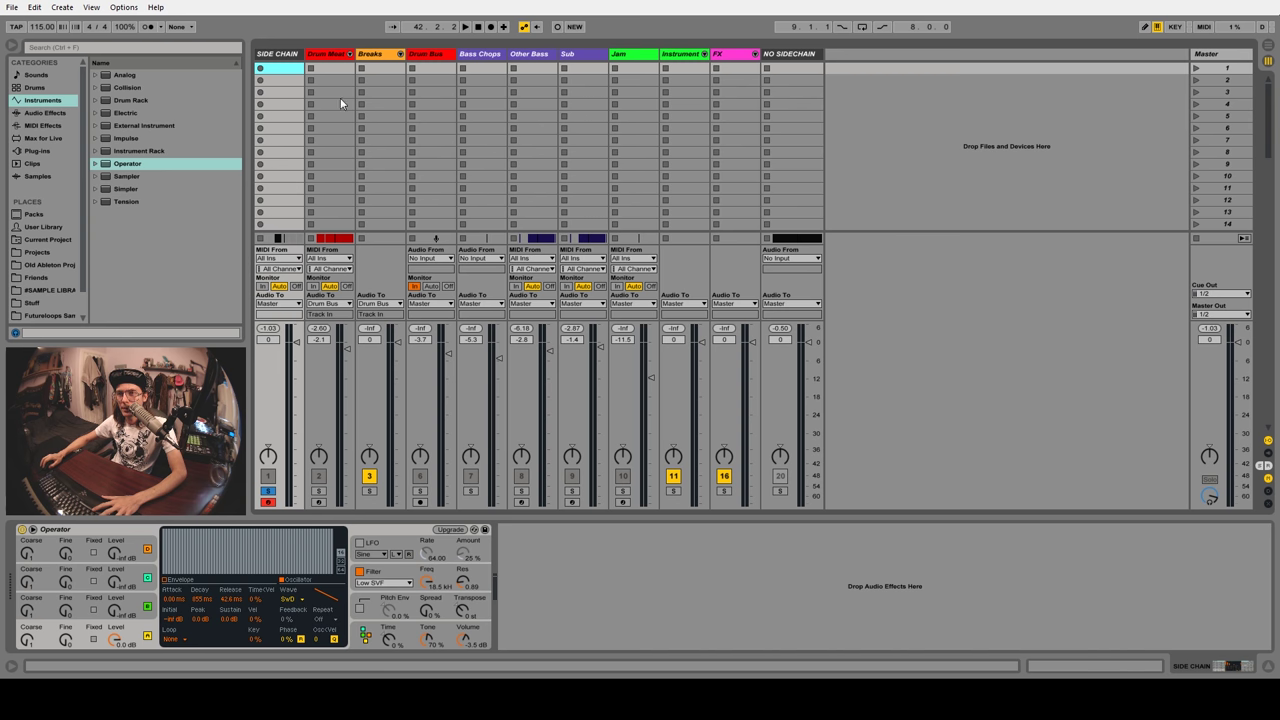
Examine the device chains of the Breaks and SIDE CHAIN tracks and Operator's pitch, global and filter settings
left_click(381, 59)
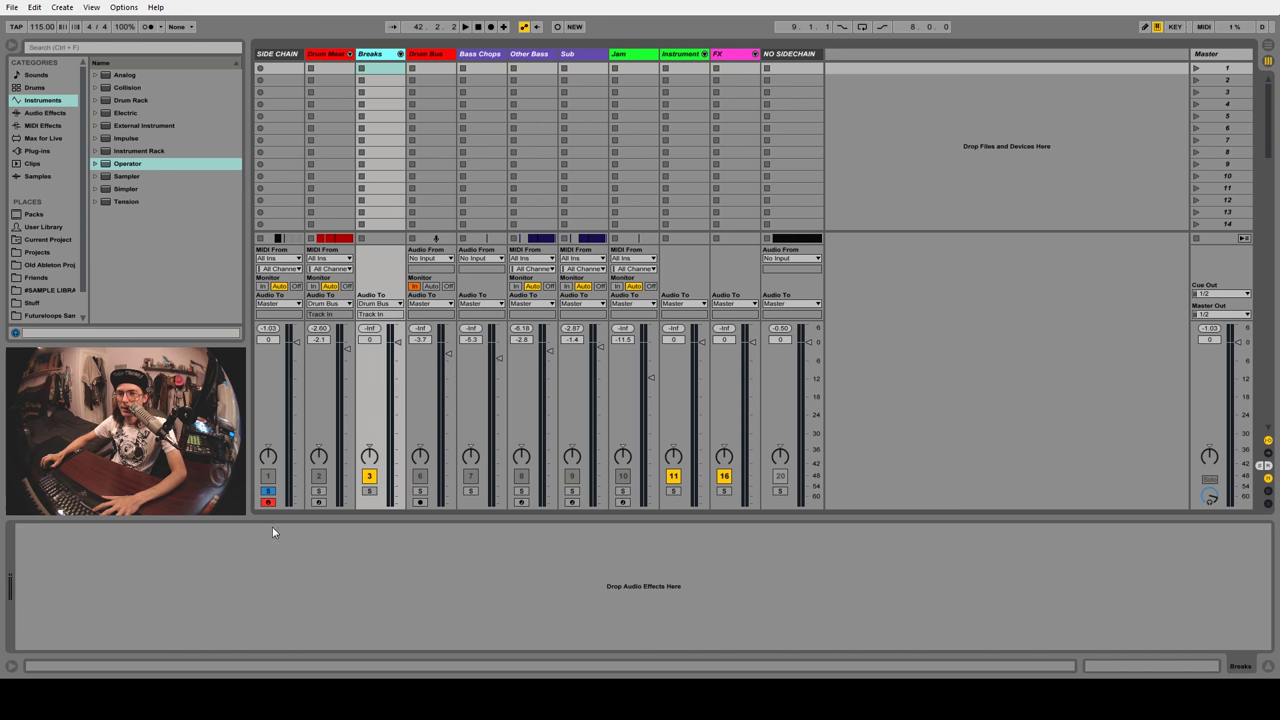
left_click(281, 55)
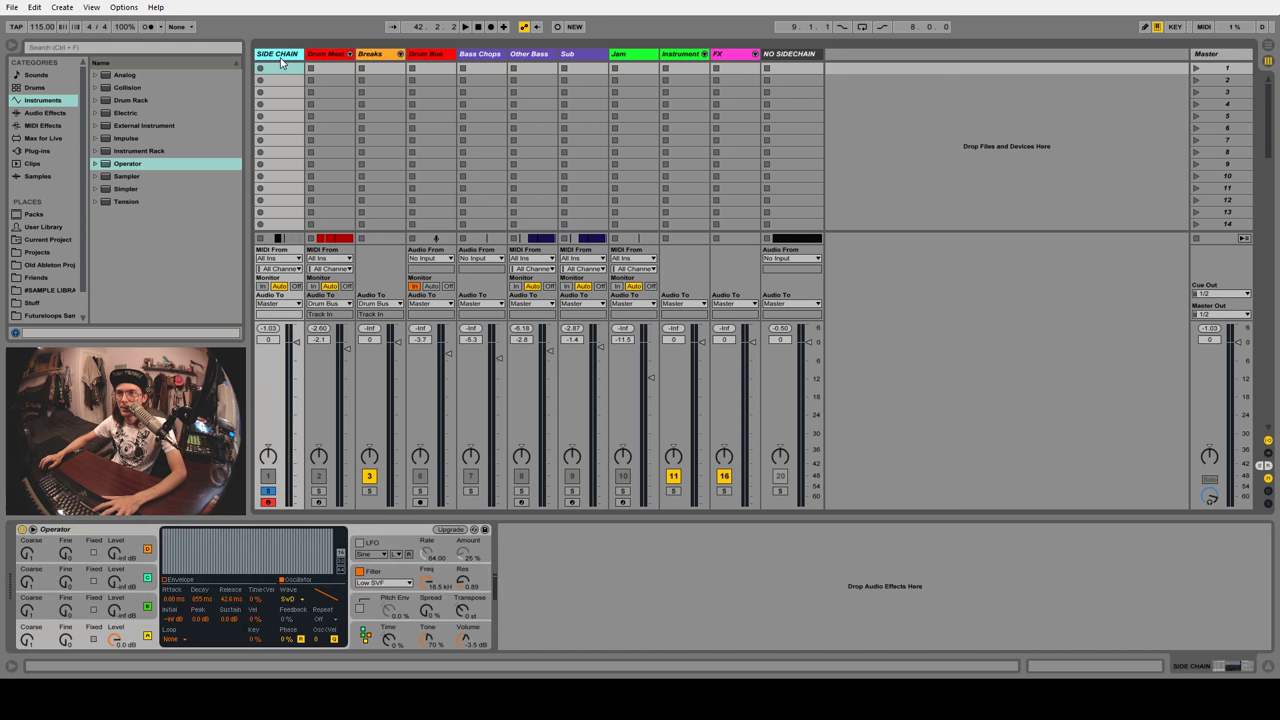
left_click(376, 57)
left_click(277, 57)
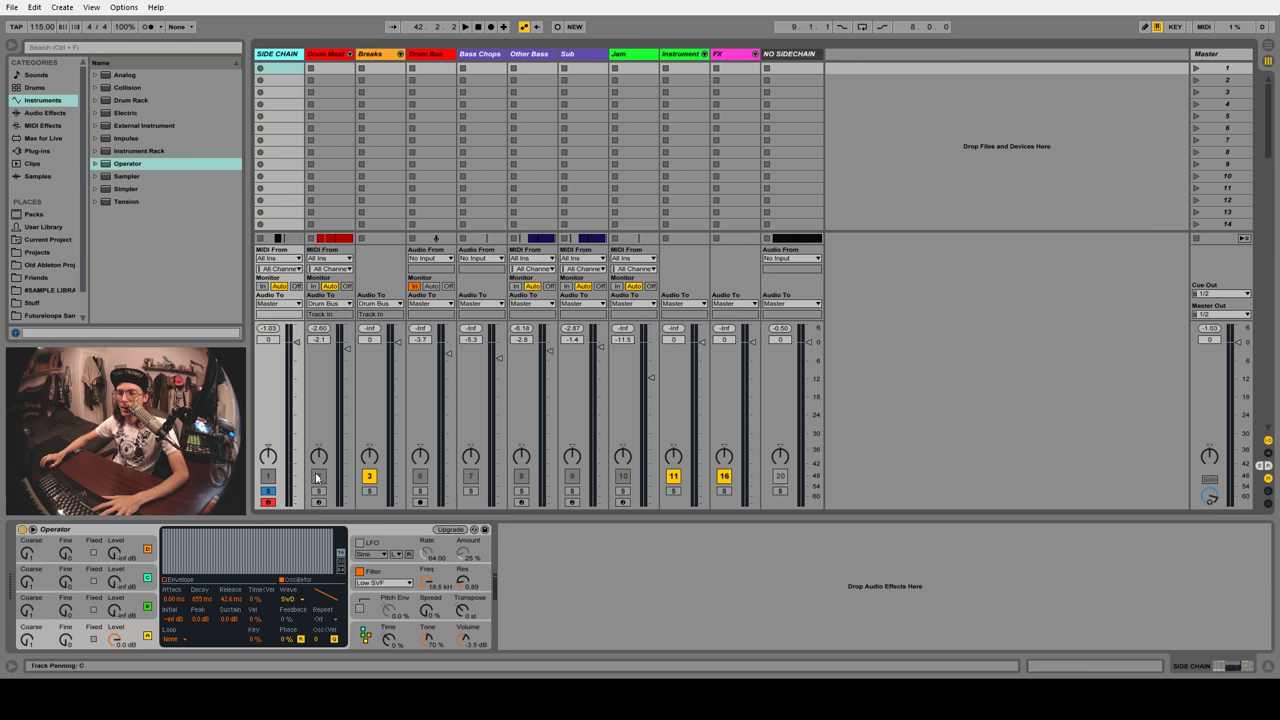
left_click(370, 615)
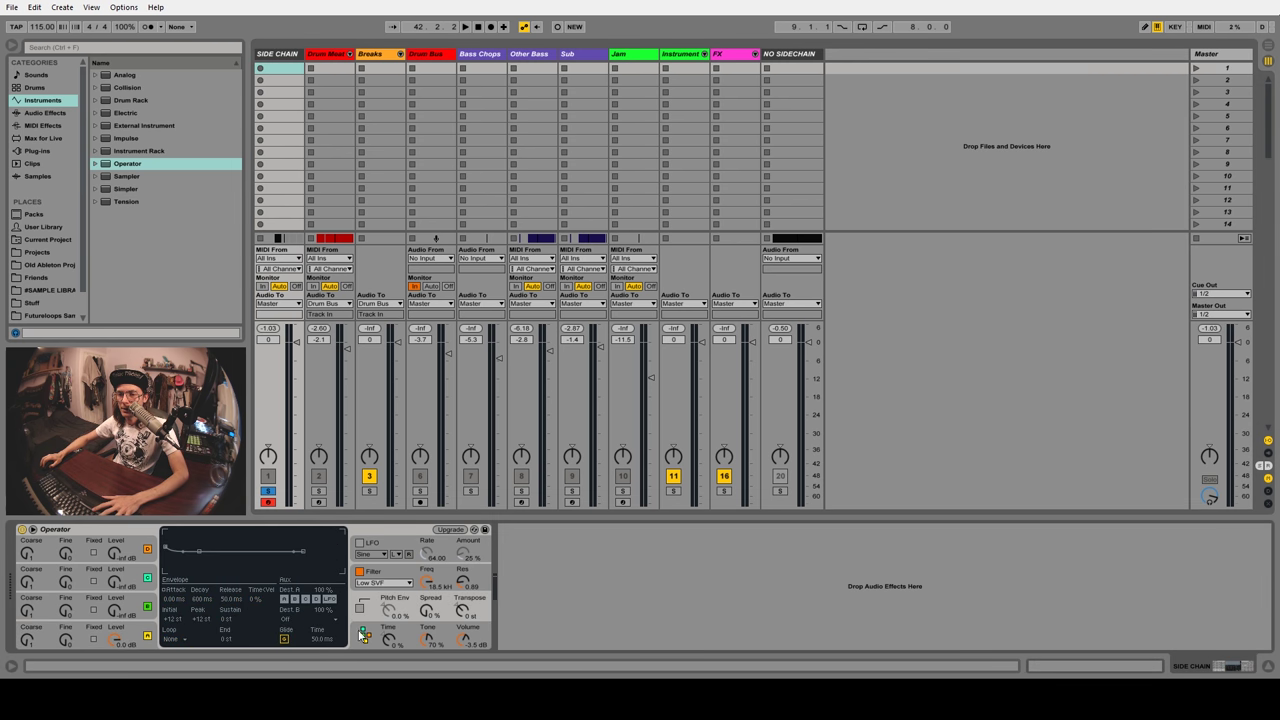
left_click(364, 636)
left_click(376, 573)
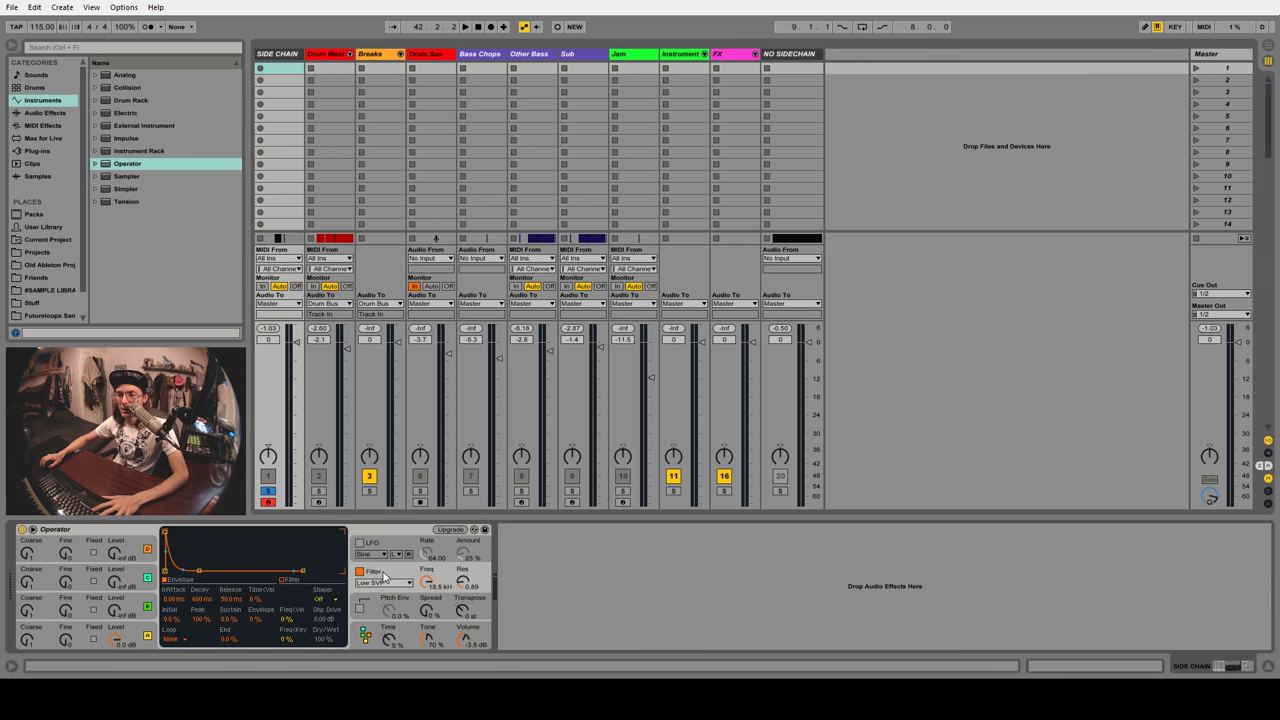
Shape oscillator A's envelope with a 50.0 ms decay and -inf dB sustain, and play the SIDE CHAIN track
left_click(132, 630)
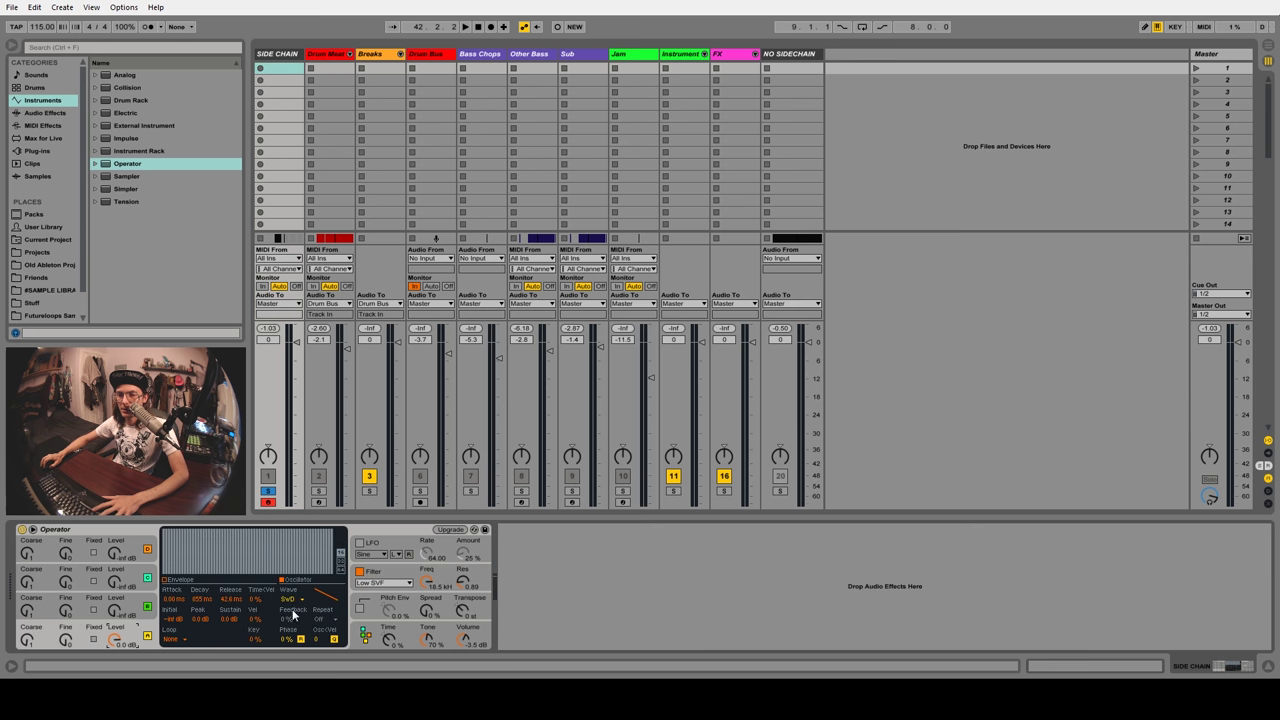
left_click(166, 585)
left_click_drag(240, 545, 223, 585)
key("space")
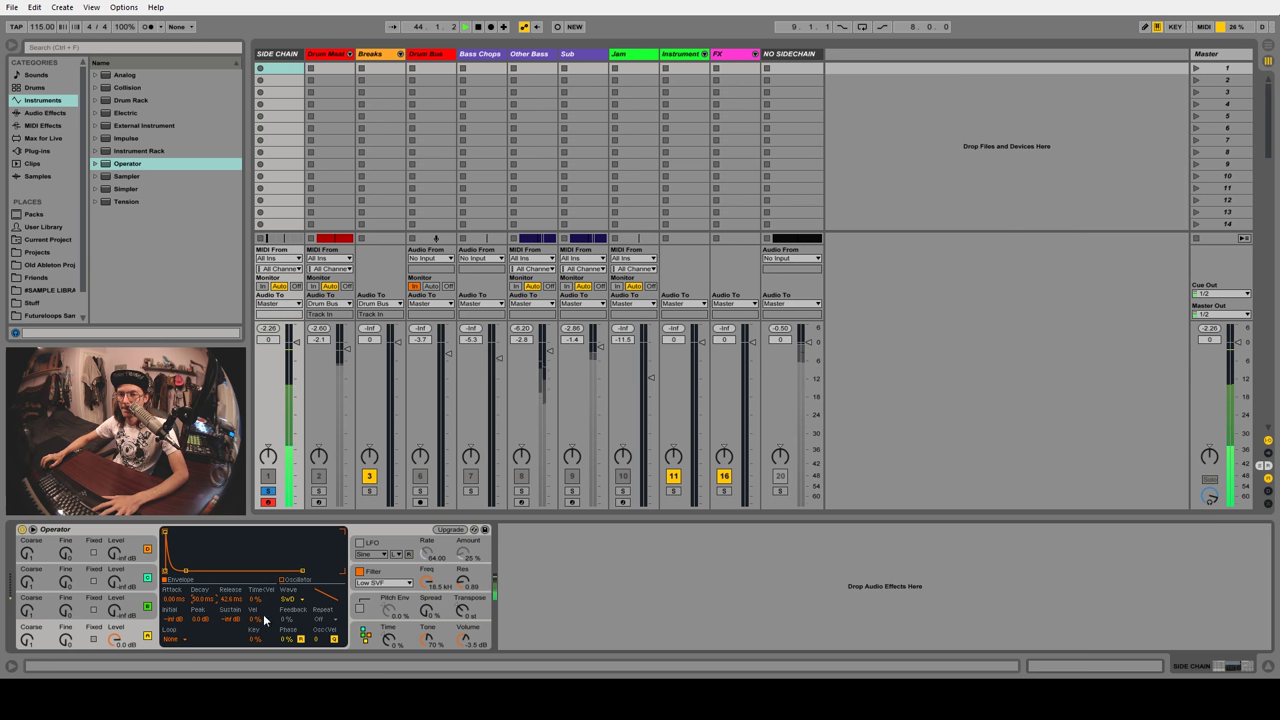
Set Operator's volume to -1.3 dB while listening to the SIDE CHAIN track and stop playback
left_click_drag(466, 652, 466, 634)
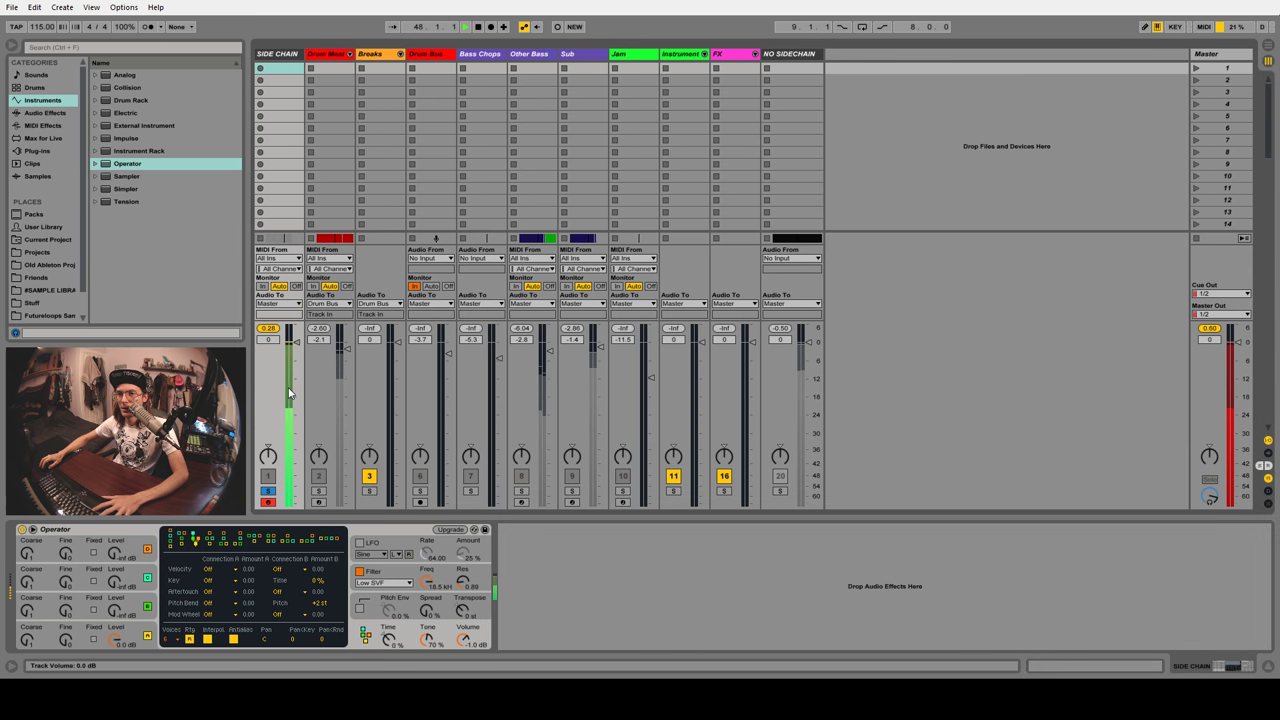
left_click_drag(465, 632, 465, 635)
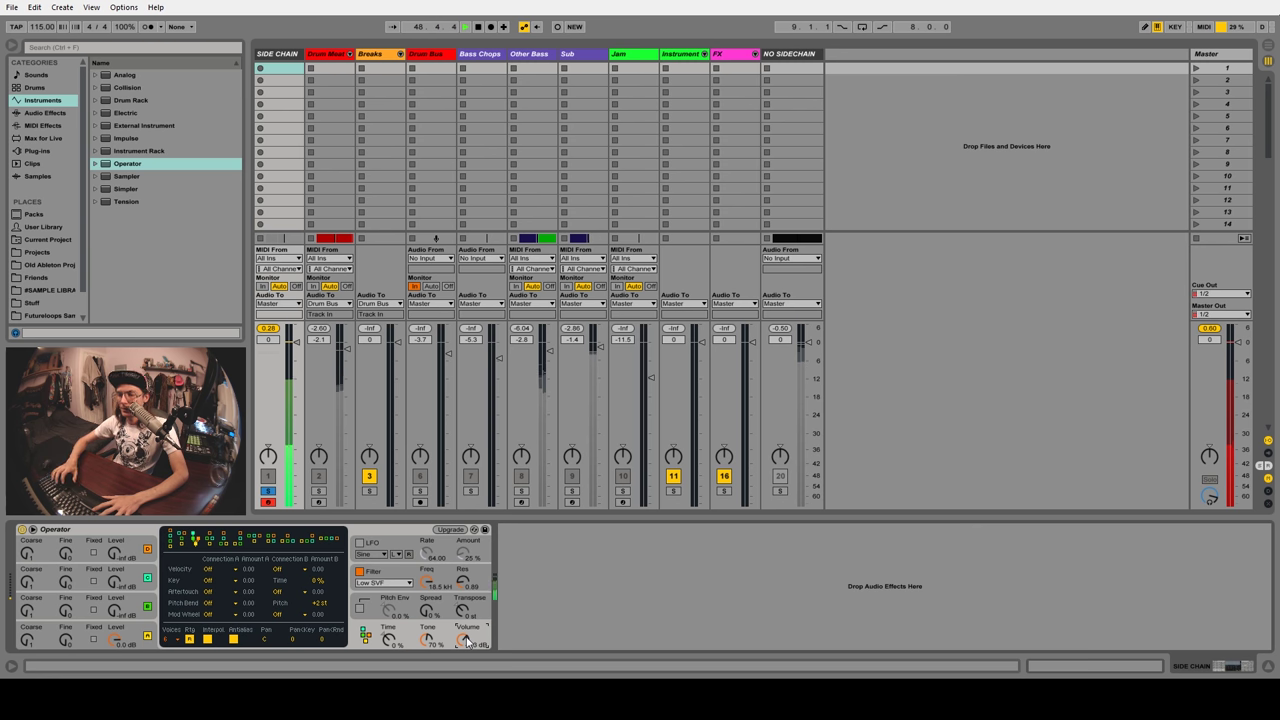
key("space")
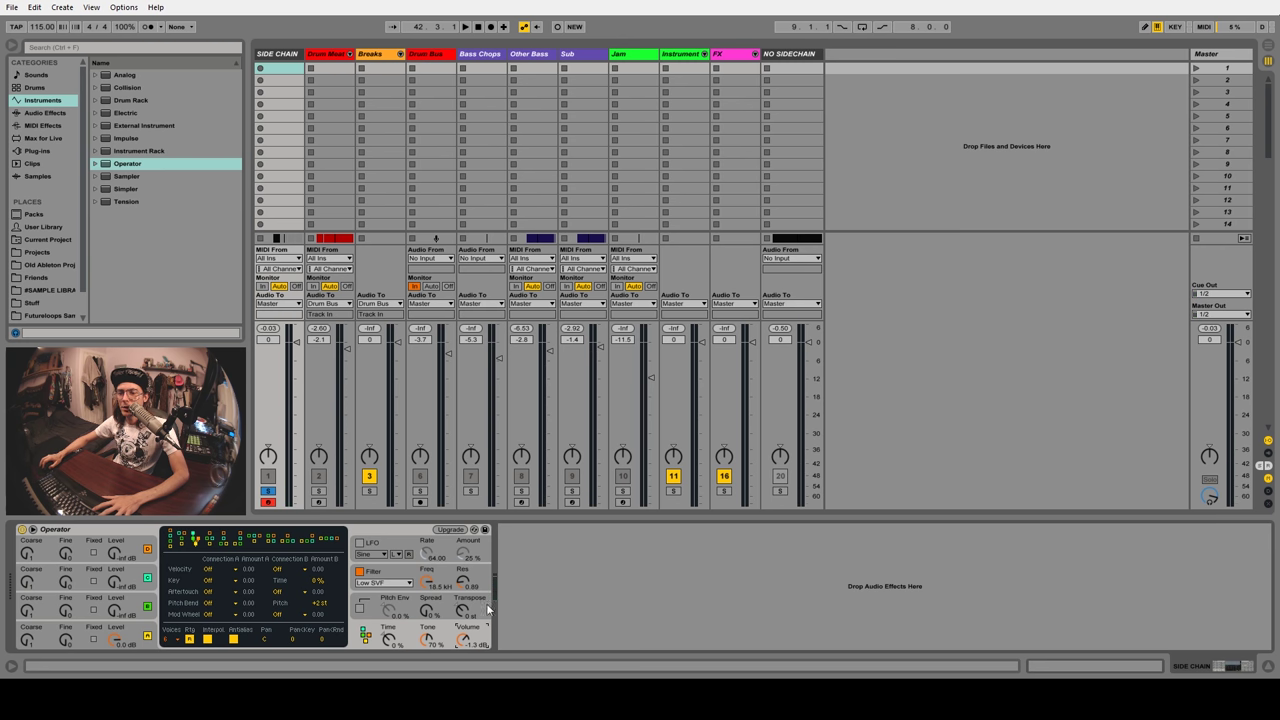
Unsolo the SIDE CHAIN track and save it in the User Library's # Tools folder as SIDE CHAIN.als
left_click(270, 491)
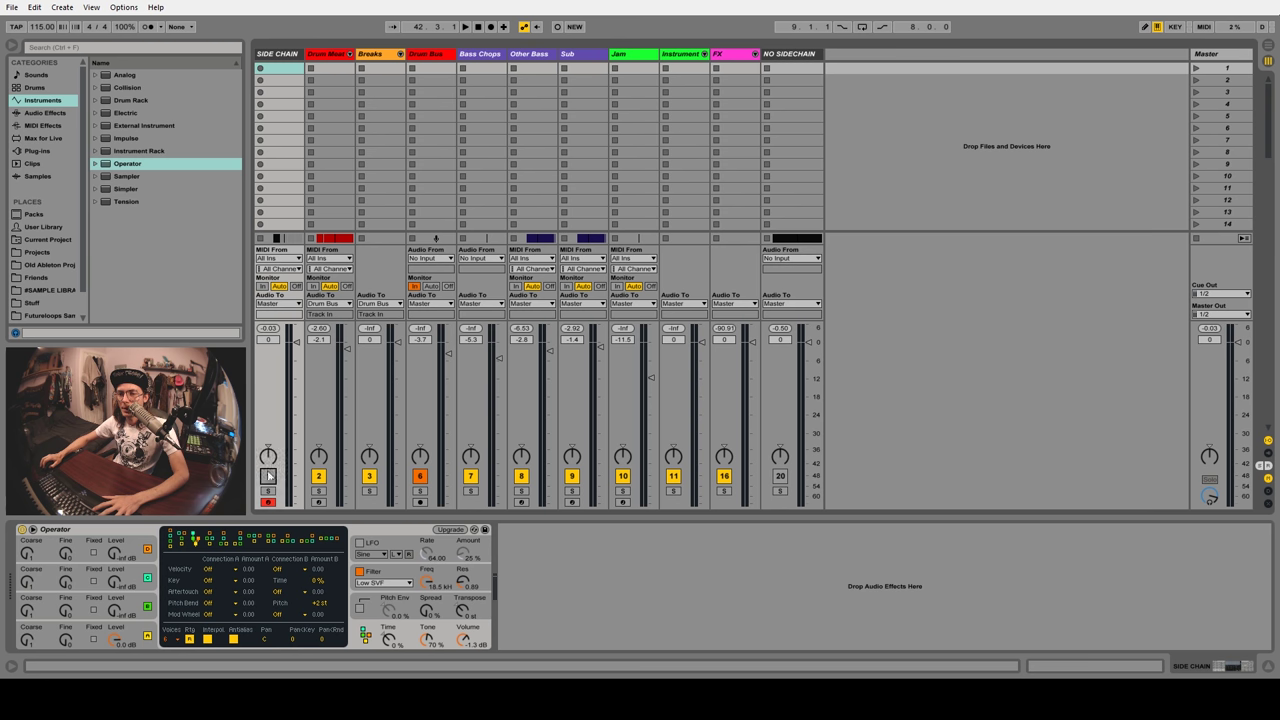
left_click(40, 228)
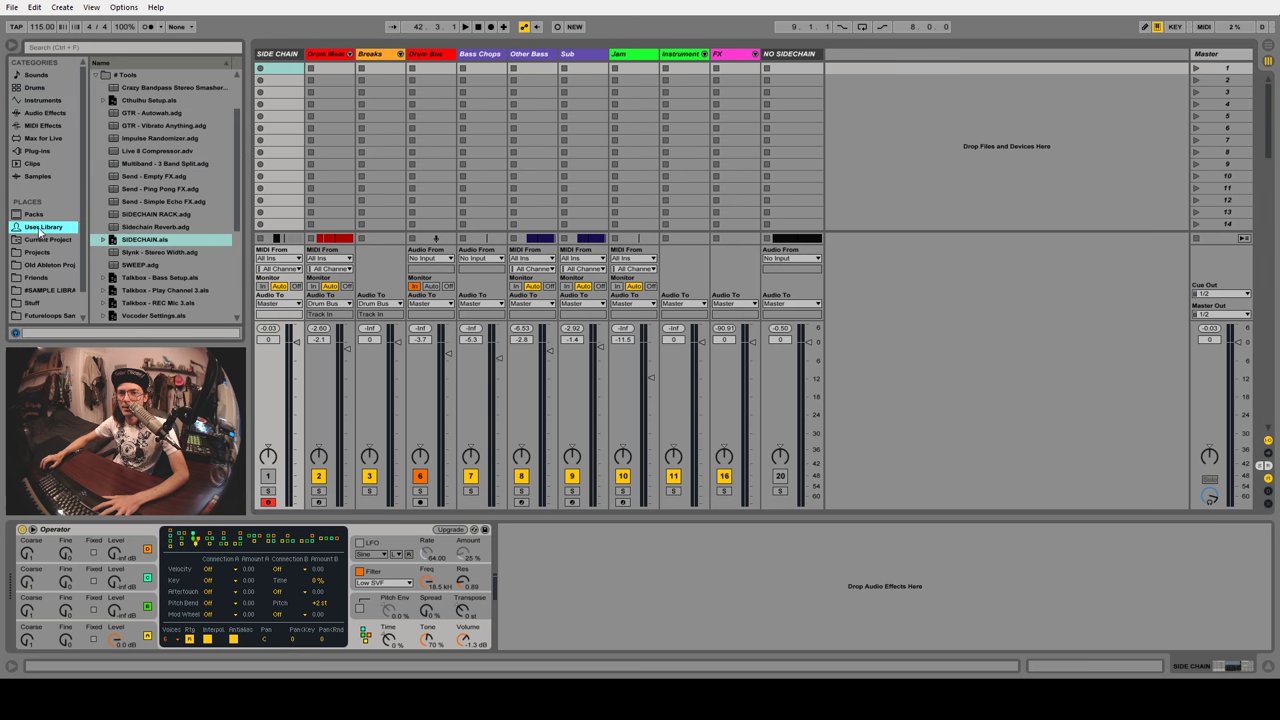
left_click(293, 54)
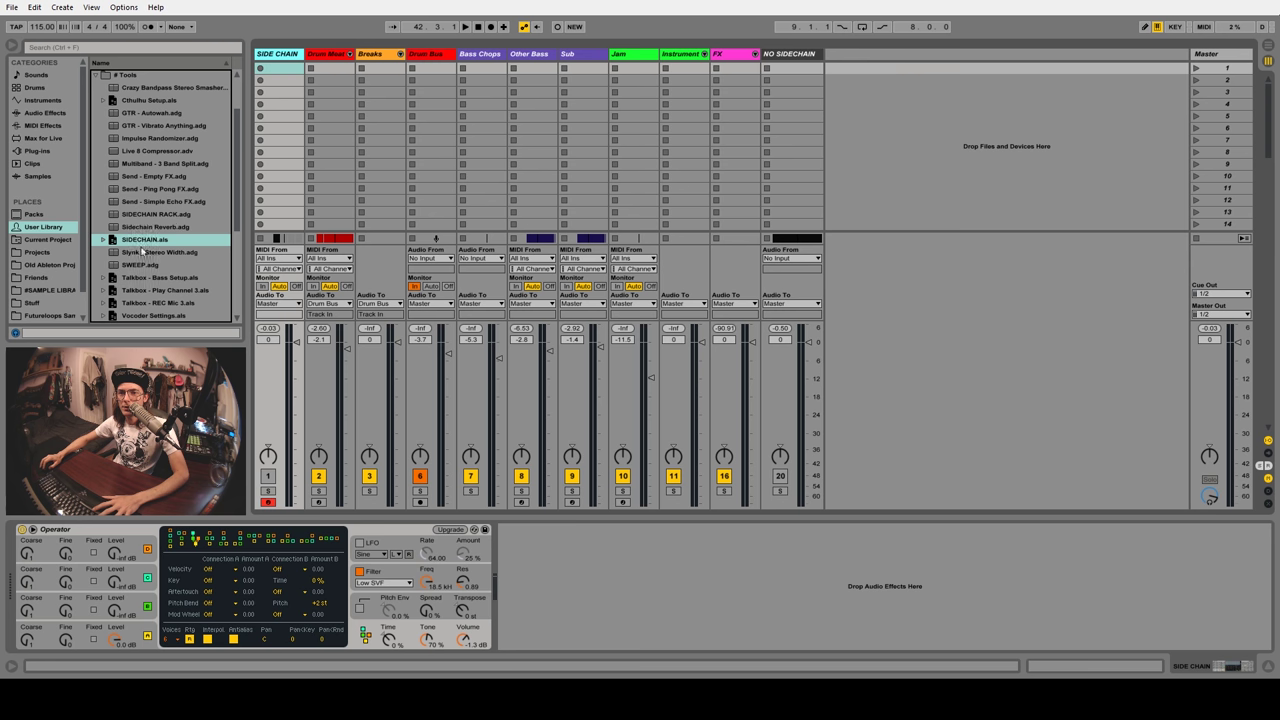
left_click_drag(138, 247, 209, 258)
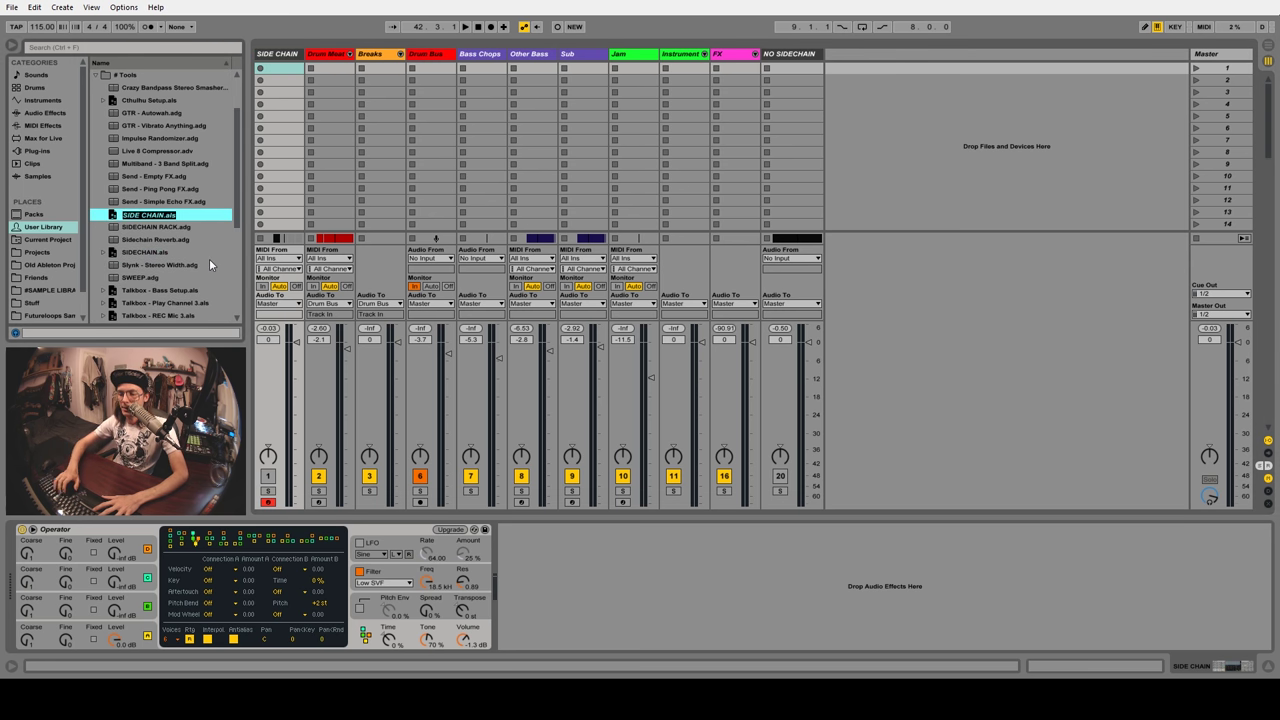
key("Return")
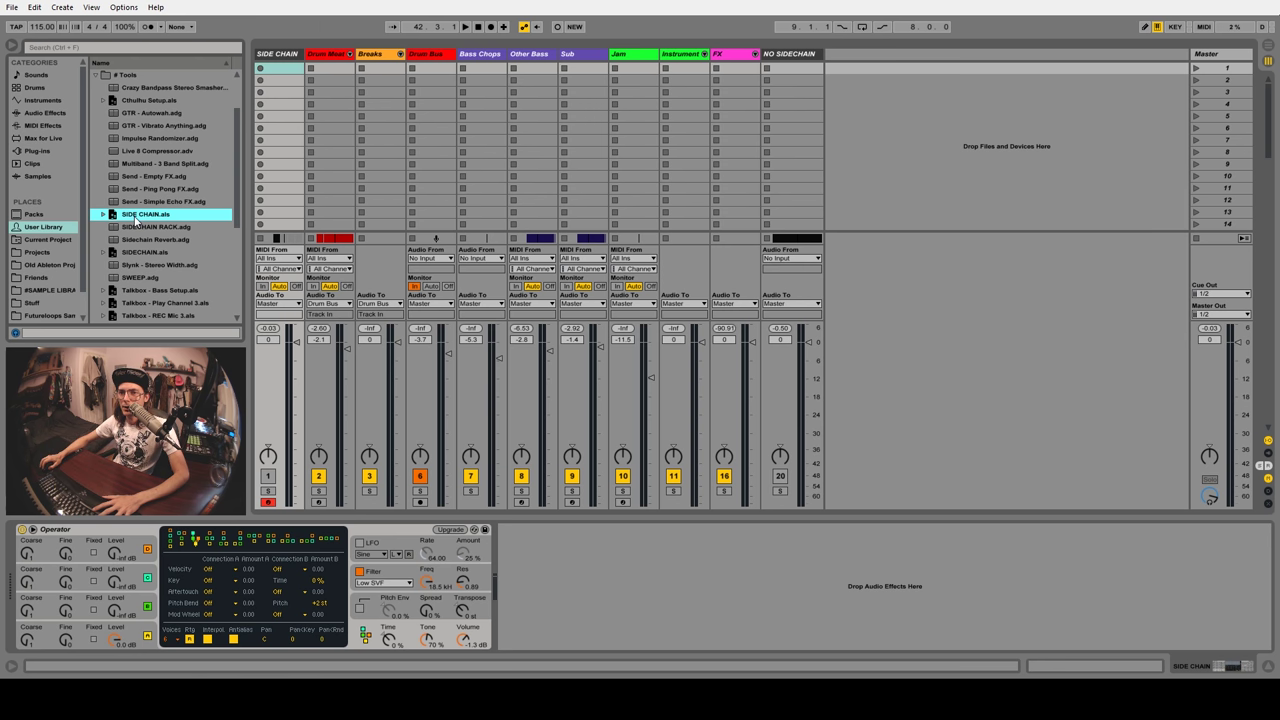
Load SIDE CHAIN.als as an extra track, and remove both that track and the saved file from the User Library
left_click_drag(136, 219, 307, 60)
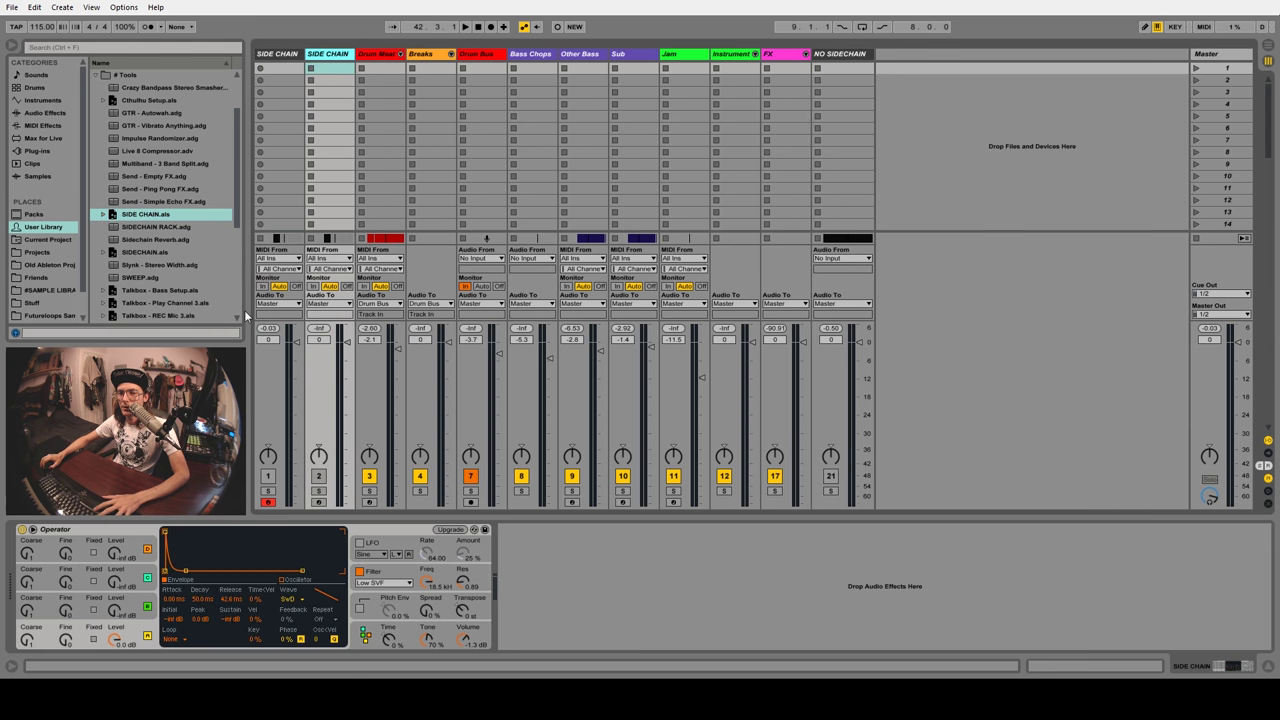
key("Delete")
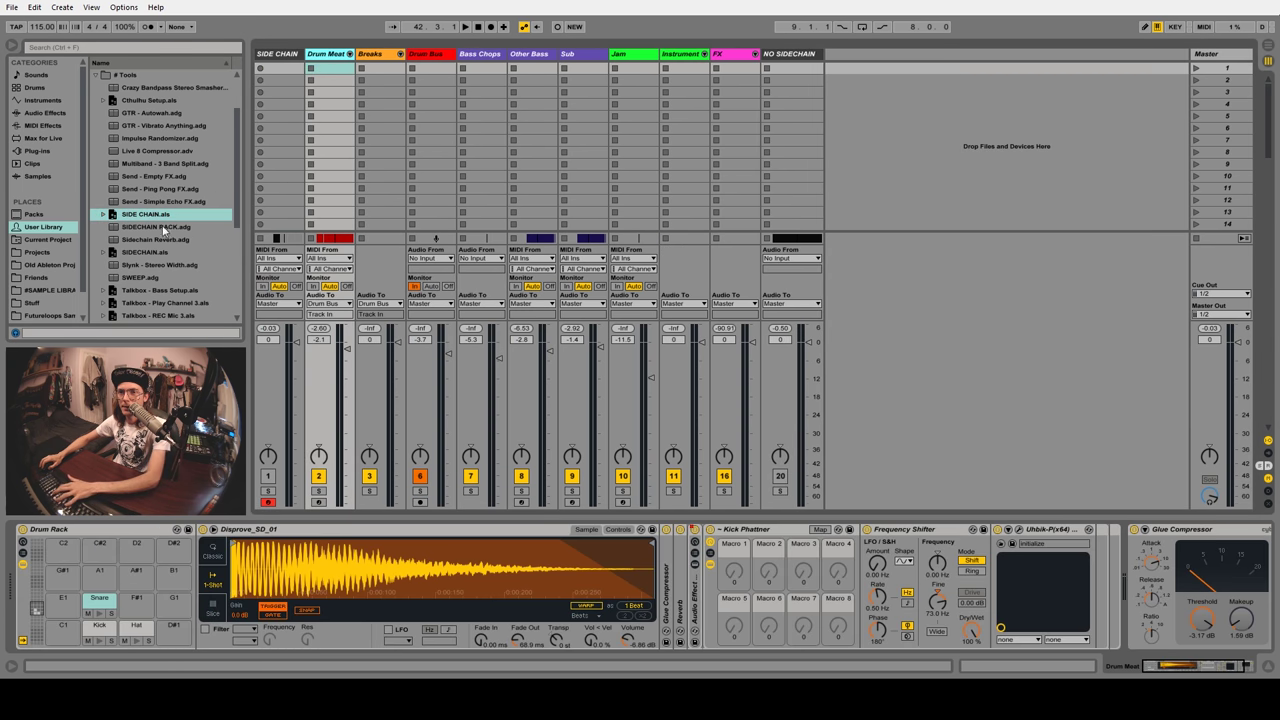
right_click(148, 217)
left_click(167, 223)
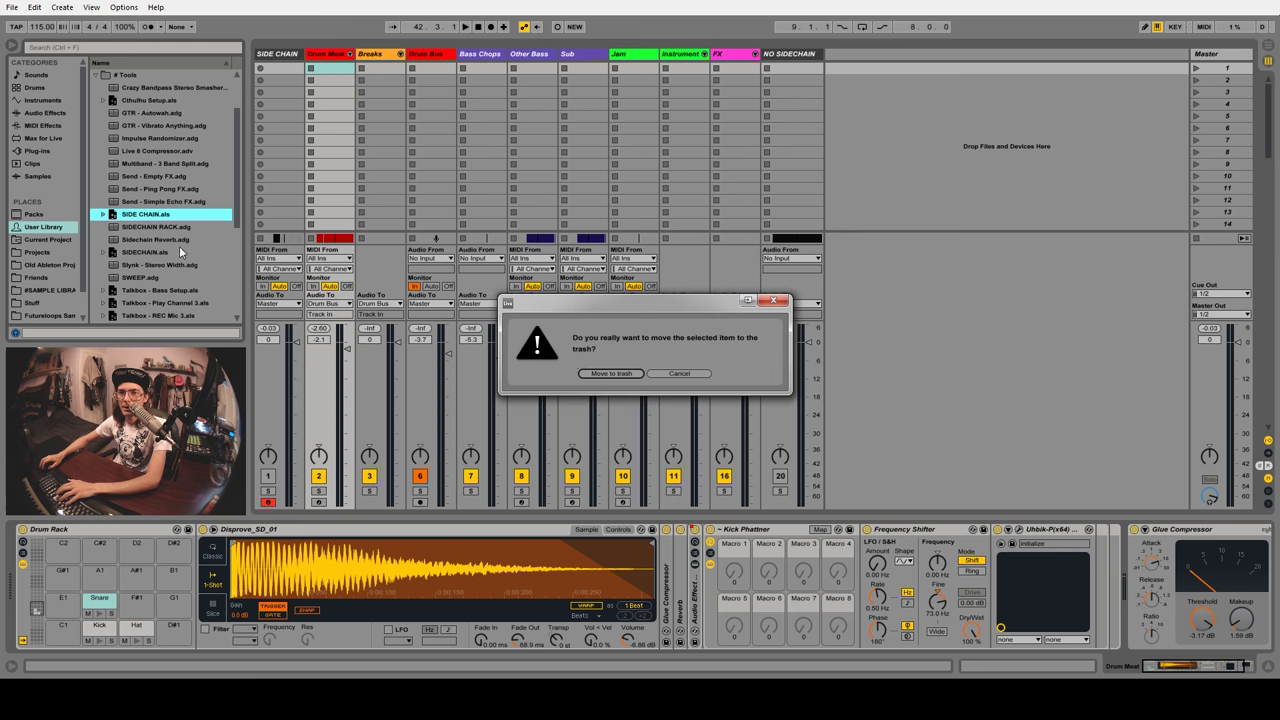
left_click(601, 374)
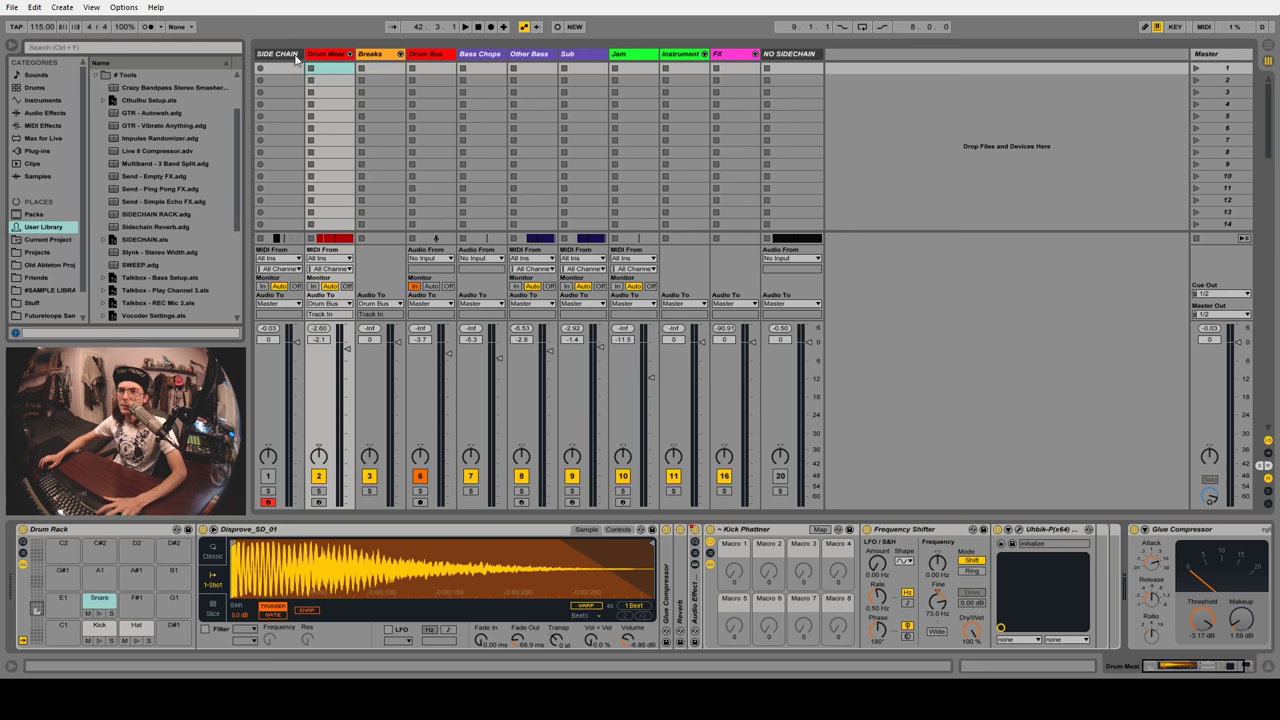
Add a Compressor audio effect to the Breaks track
left_click(374, 57)
left_click(40, 114)
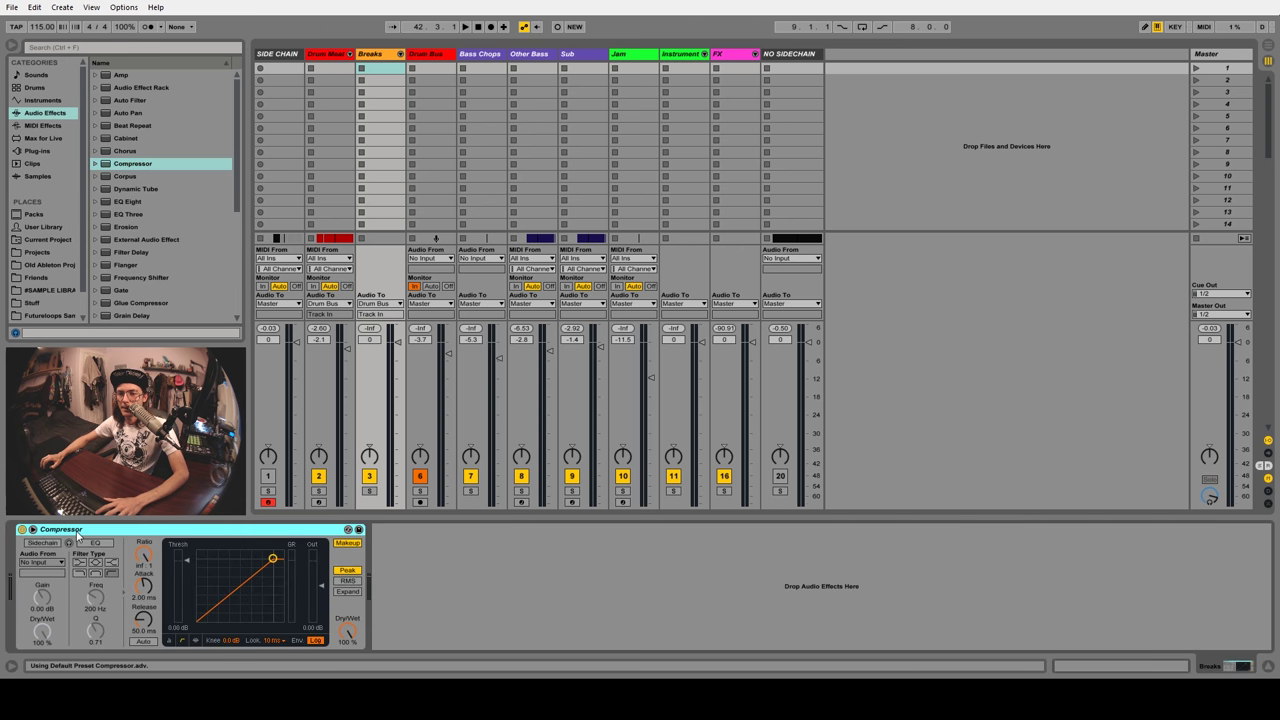
right_click(76, 534)
left_click(70, 537)
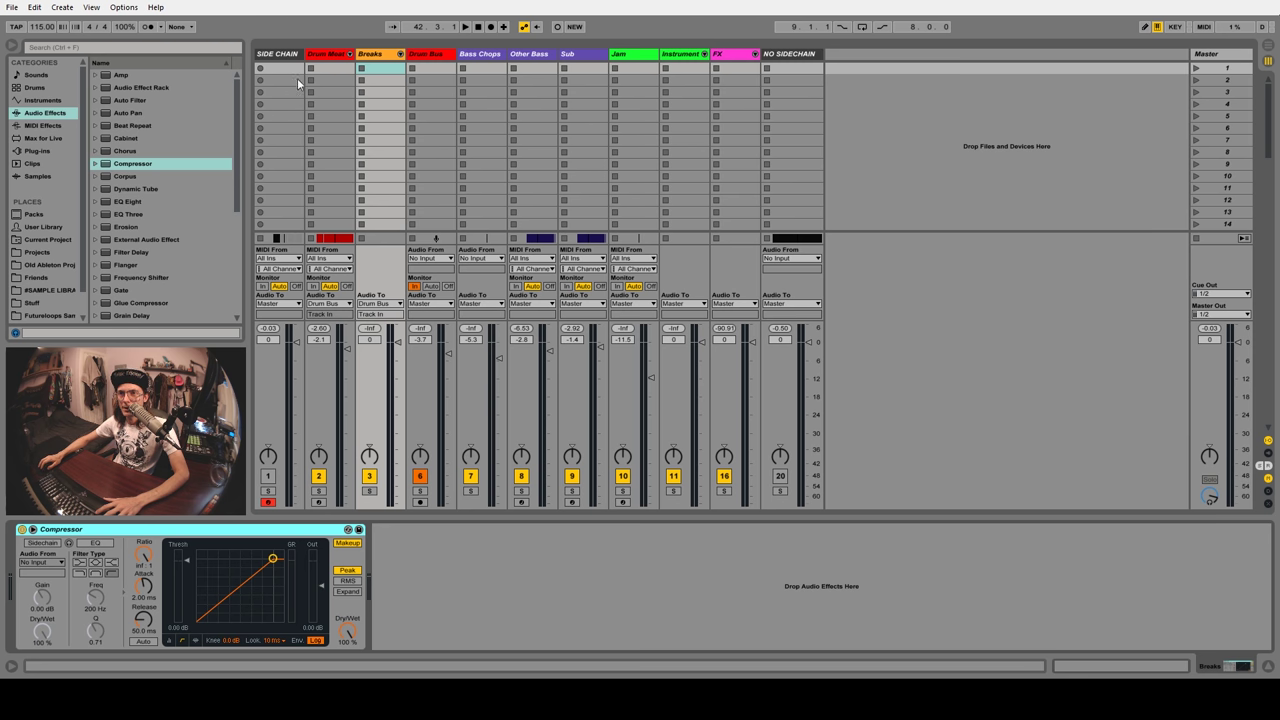
right_click(70, 534)
left_click(72, 535)
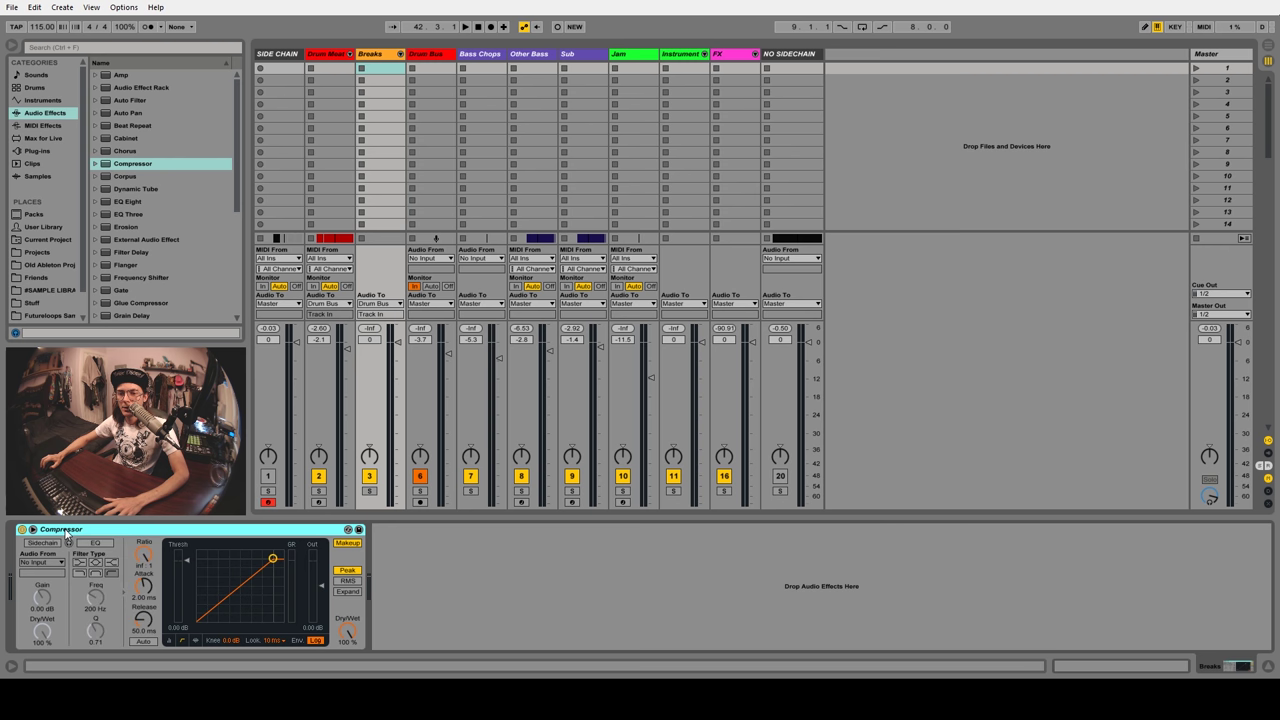
Enable the Compressor's sidechain and choose the SIDE CHAIN track as its audio source
left_click(46, 545)
left_click(54, 563)
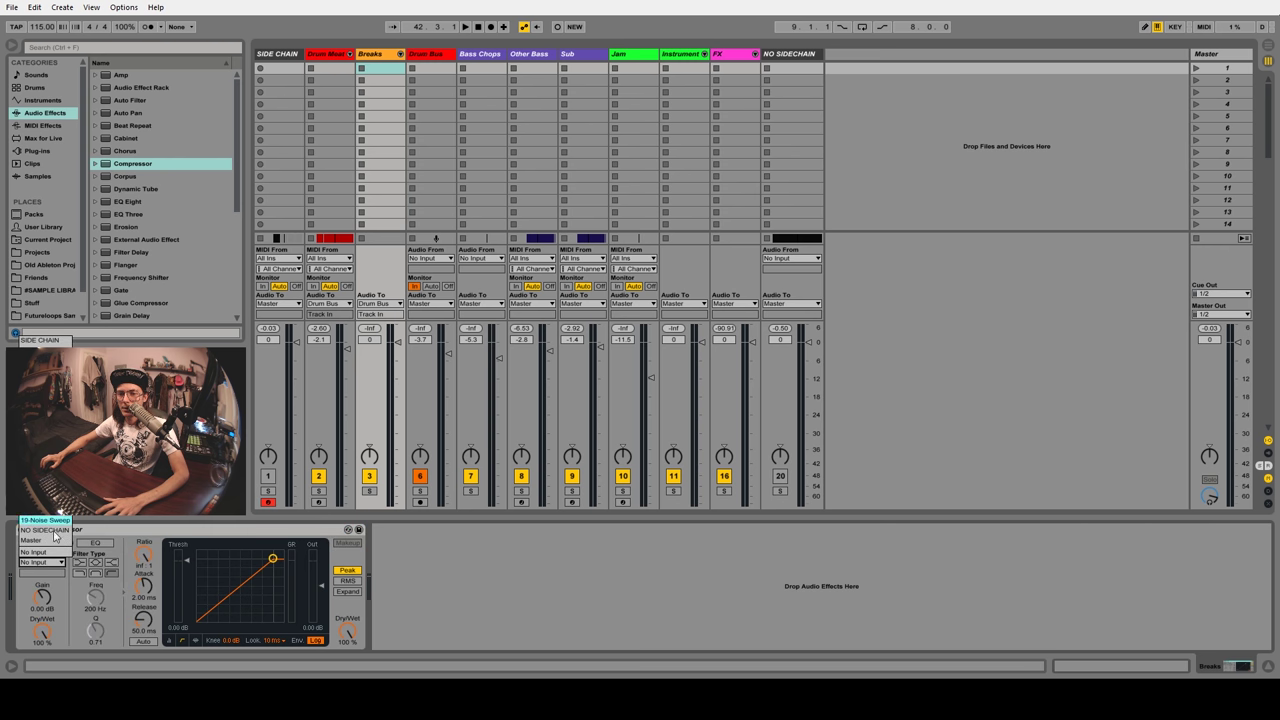
left_click(66, 521)
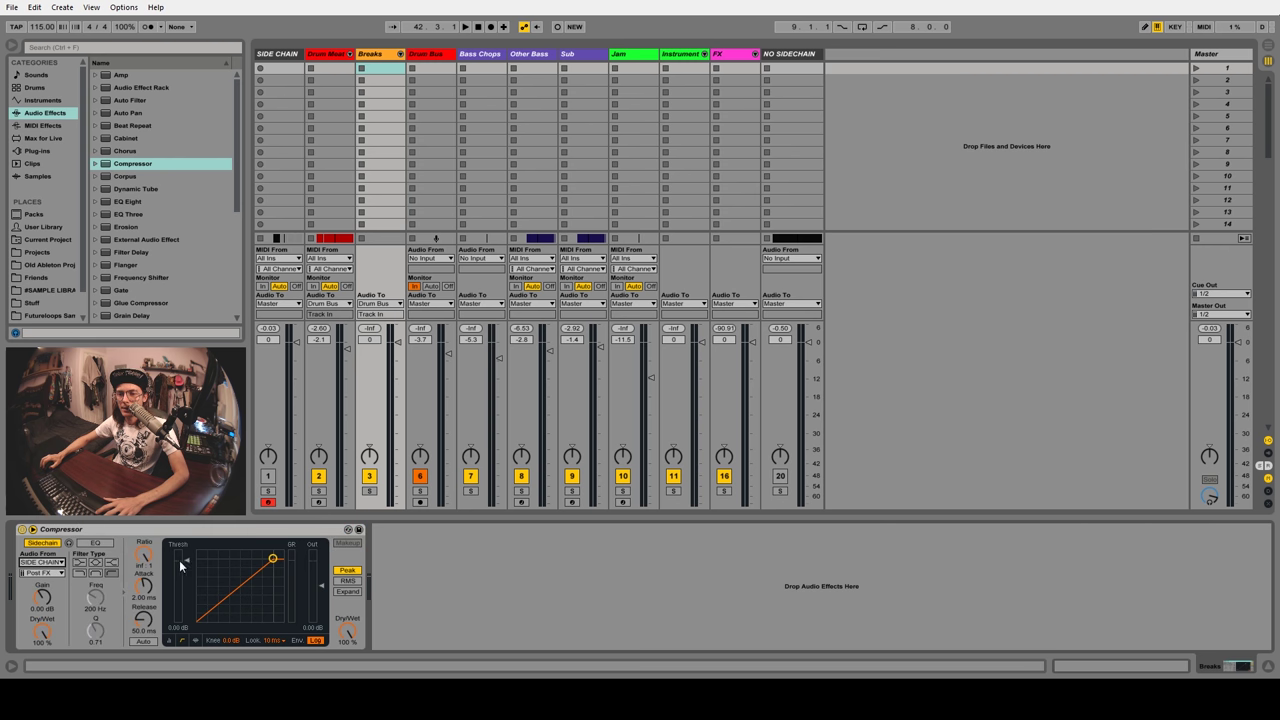
Solo and play Breaks, setting the Compressor's threshold to about -53 dB, attack to 0.01 ms and lookahead to 10 ms
left_click(369, 491)
key("space")
mouse_move(272, 558)
left_mouse_down()
mouse_move(186, 634)
mouse_move(211, 608)
left_mouse_up()
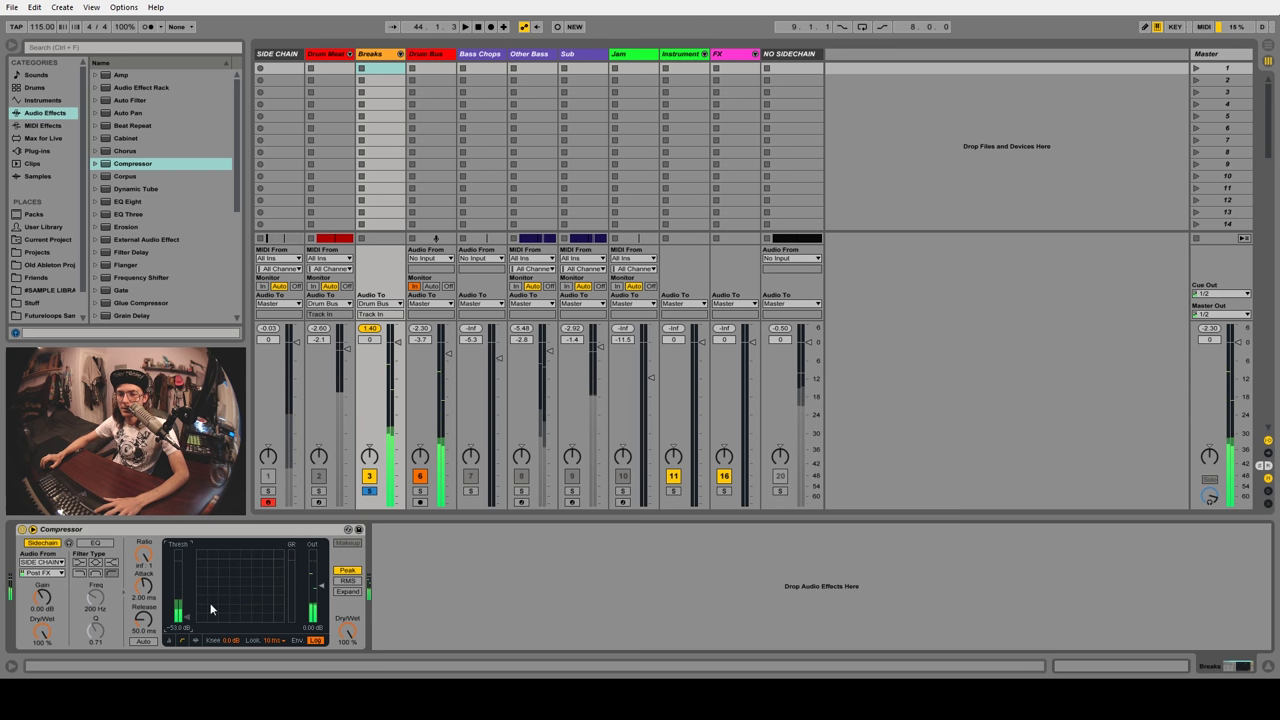
left_click_drag(143, 587, 143, 632)
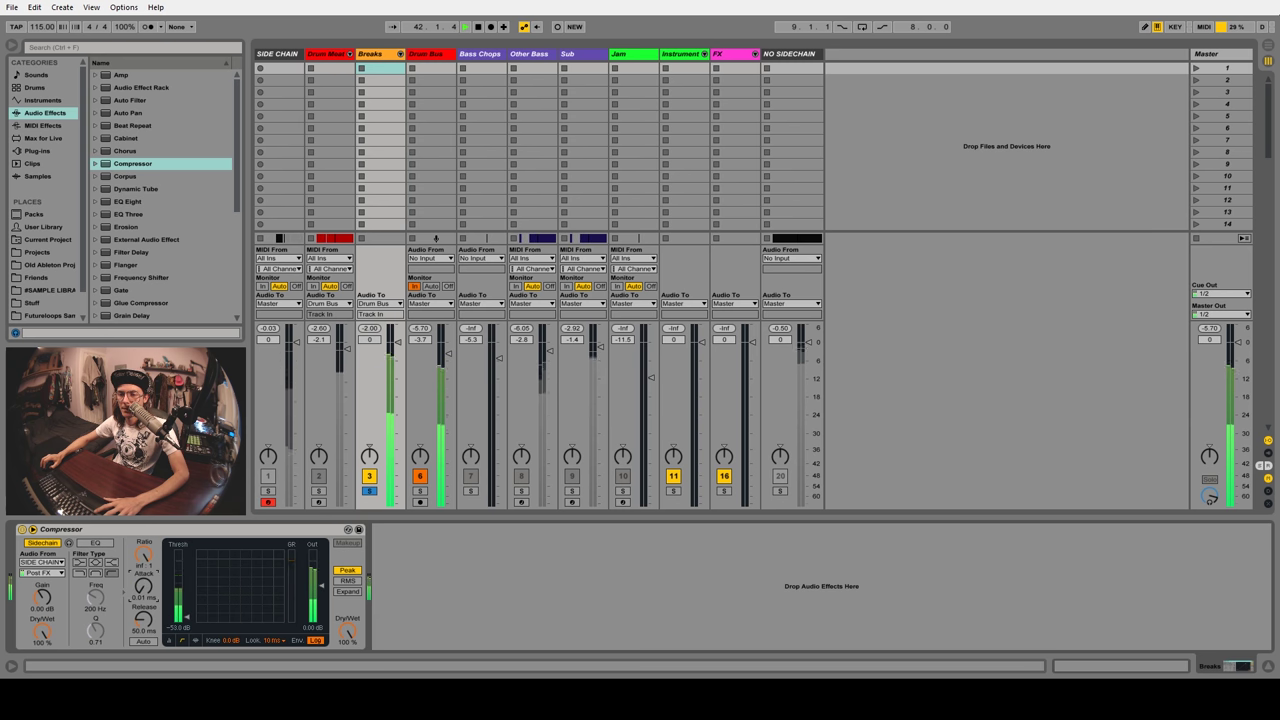
left_click(283, 641)
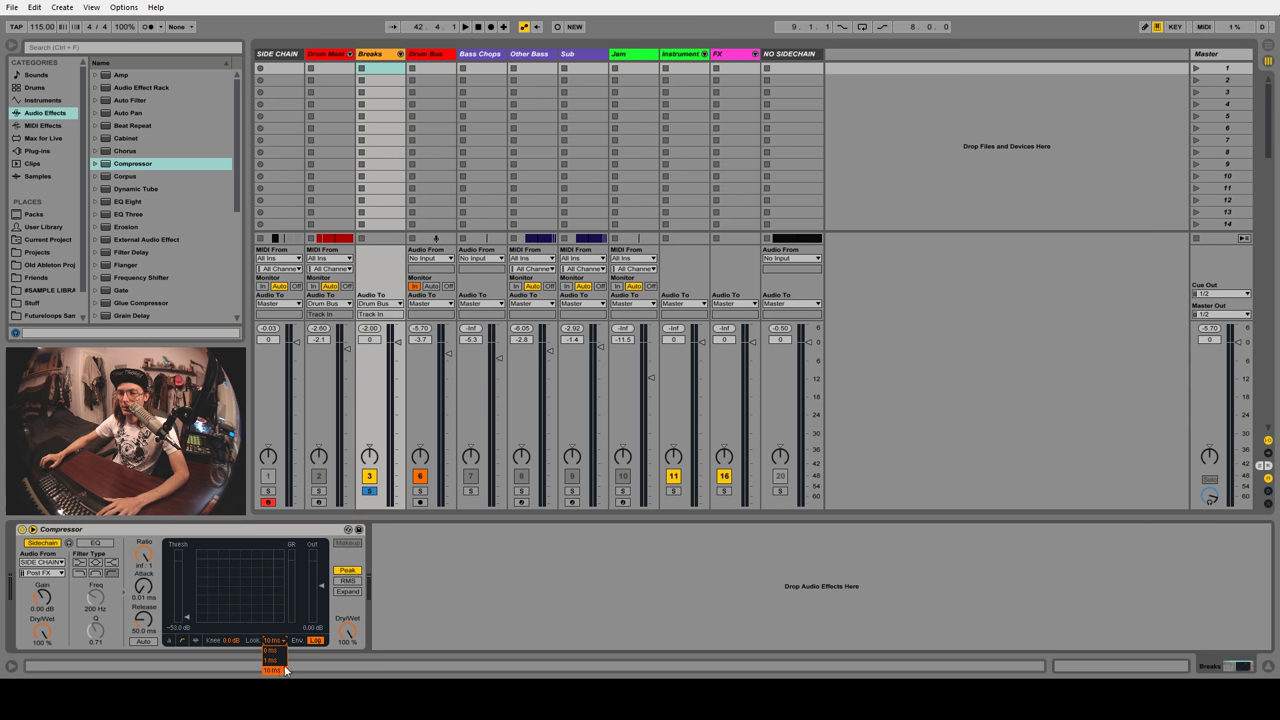
left_click(285, 670)
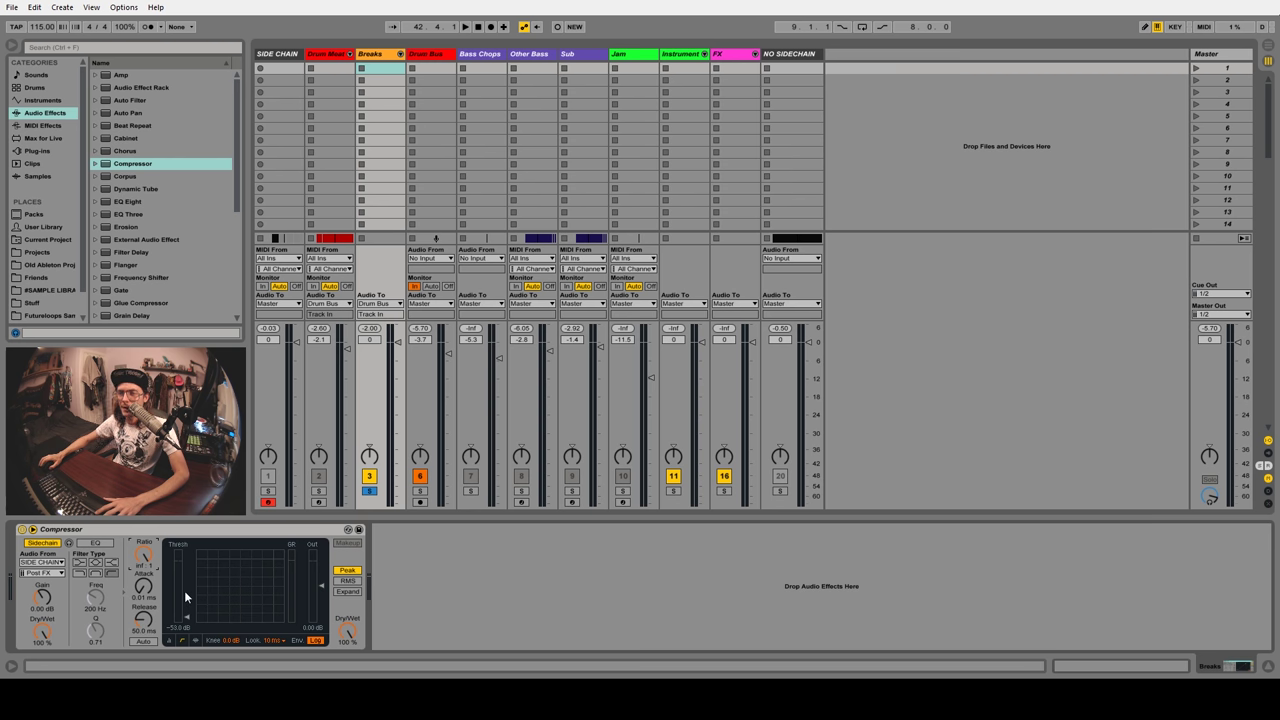
Raise the Compressor's threshold to -27.2 dB while listening, and solo the Drum Bus instead of Breaks
left_click_drag(188, 610, 143, 628)
key("space")
key("space")
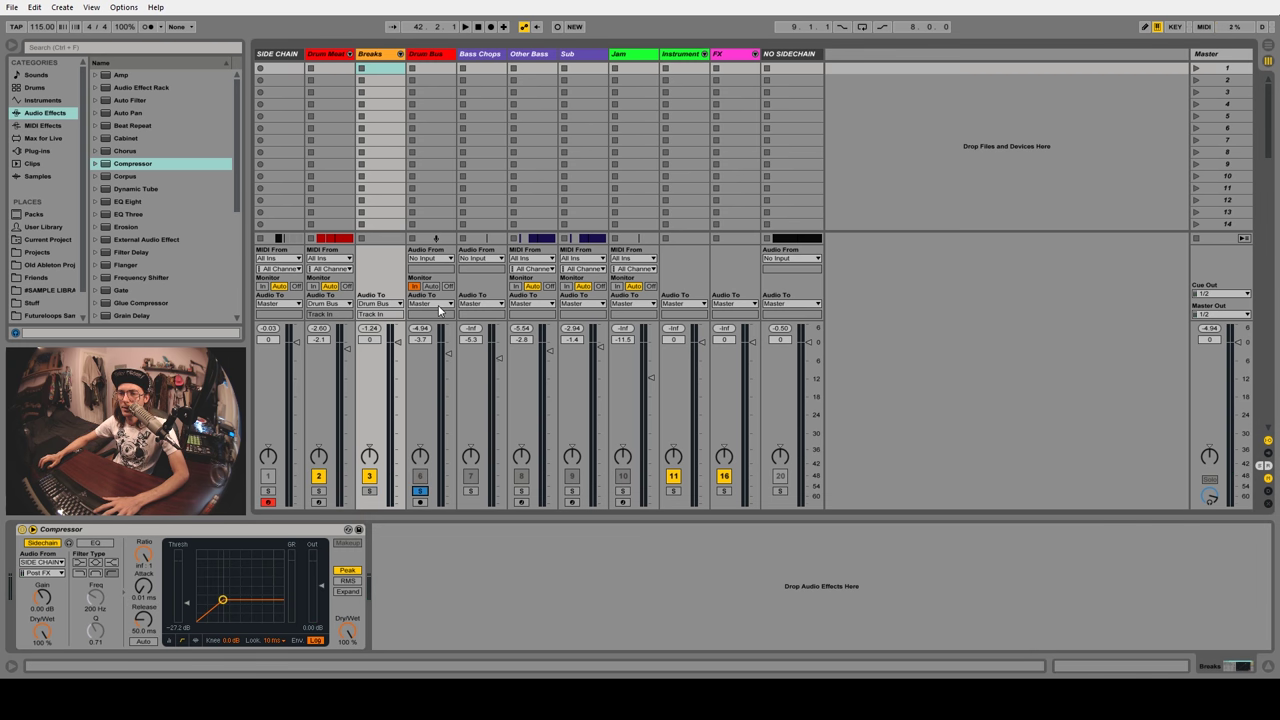
Compare the Drum Bus with the Breaks Compressor bypassed and active, and set its threshold to -11.2 dB
key("space")
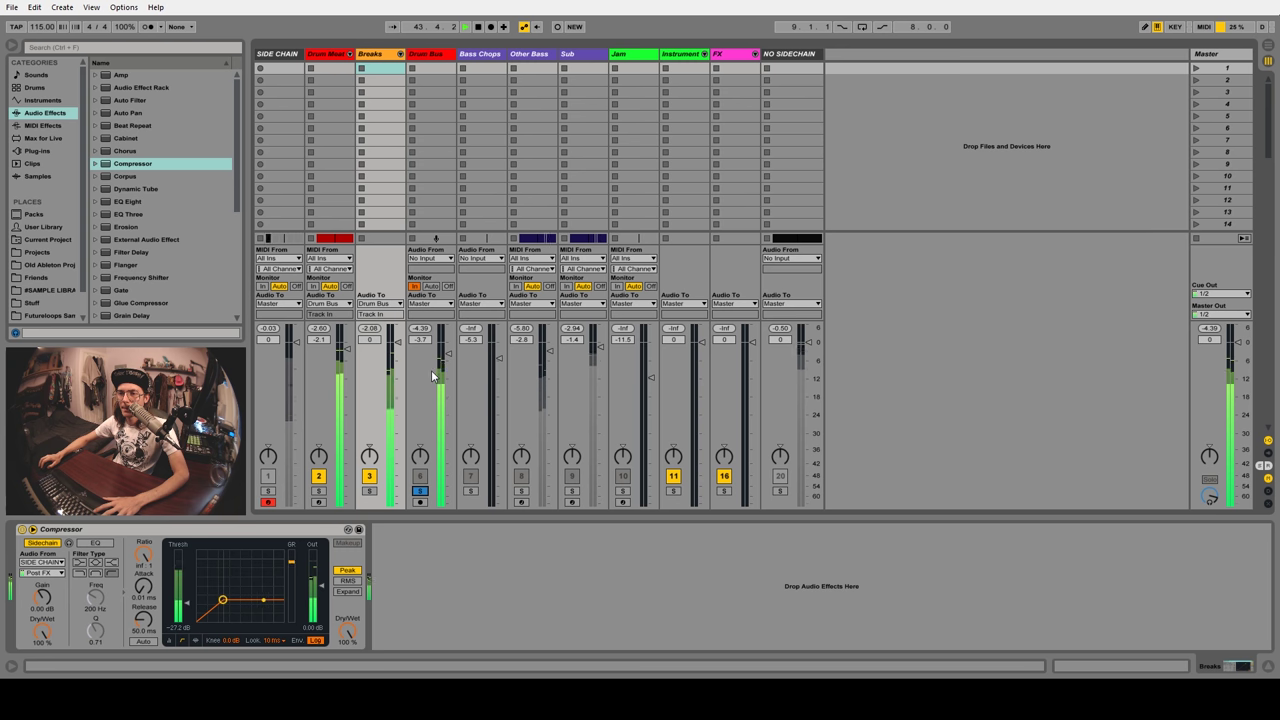
left_click(21, 530)
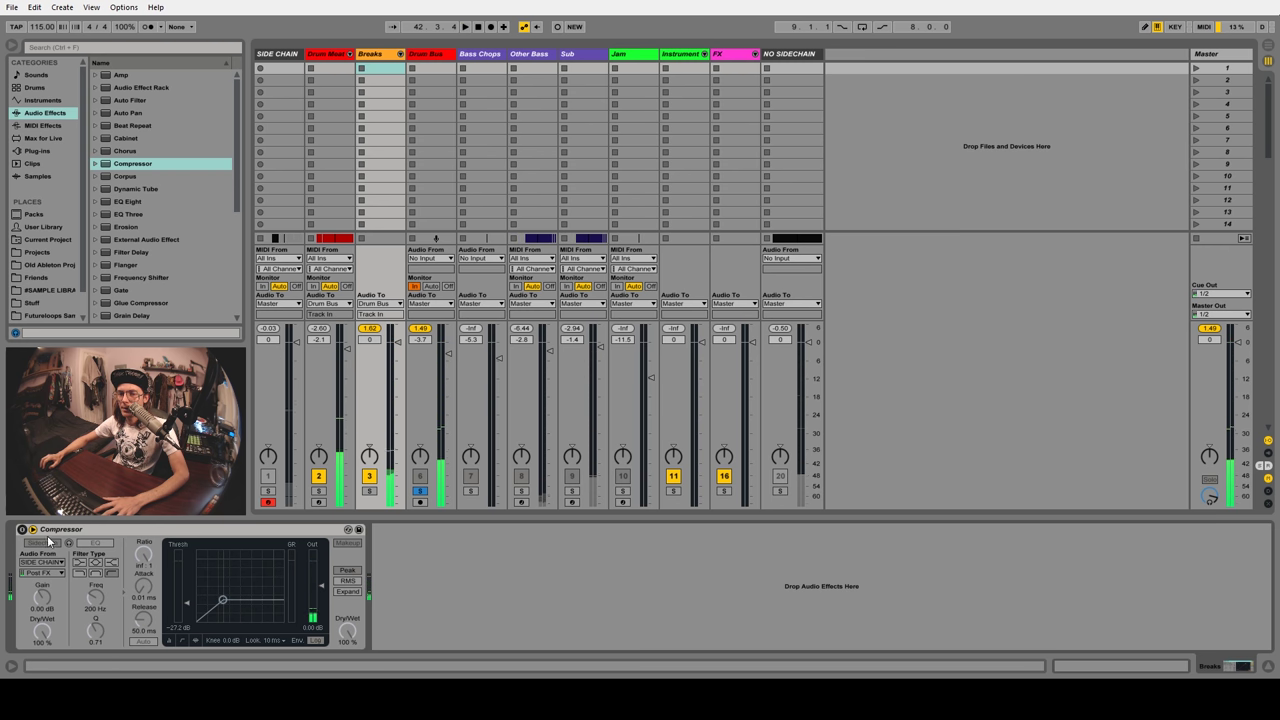
key("space")
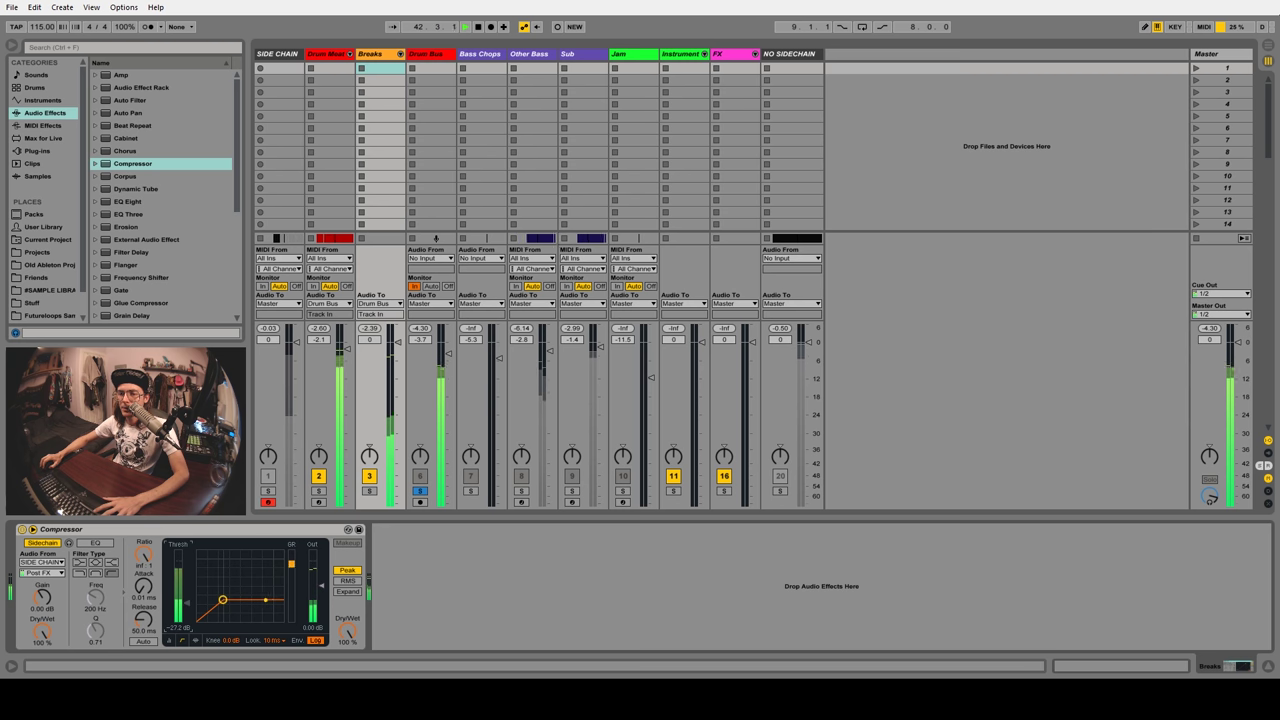
left_click_drag(190, 606, 187, 578)
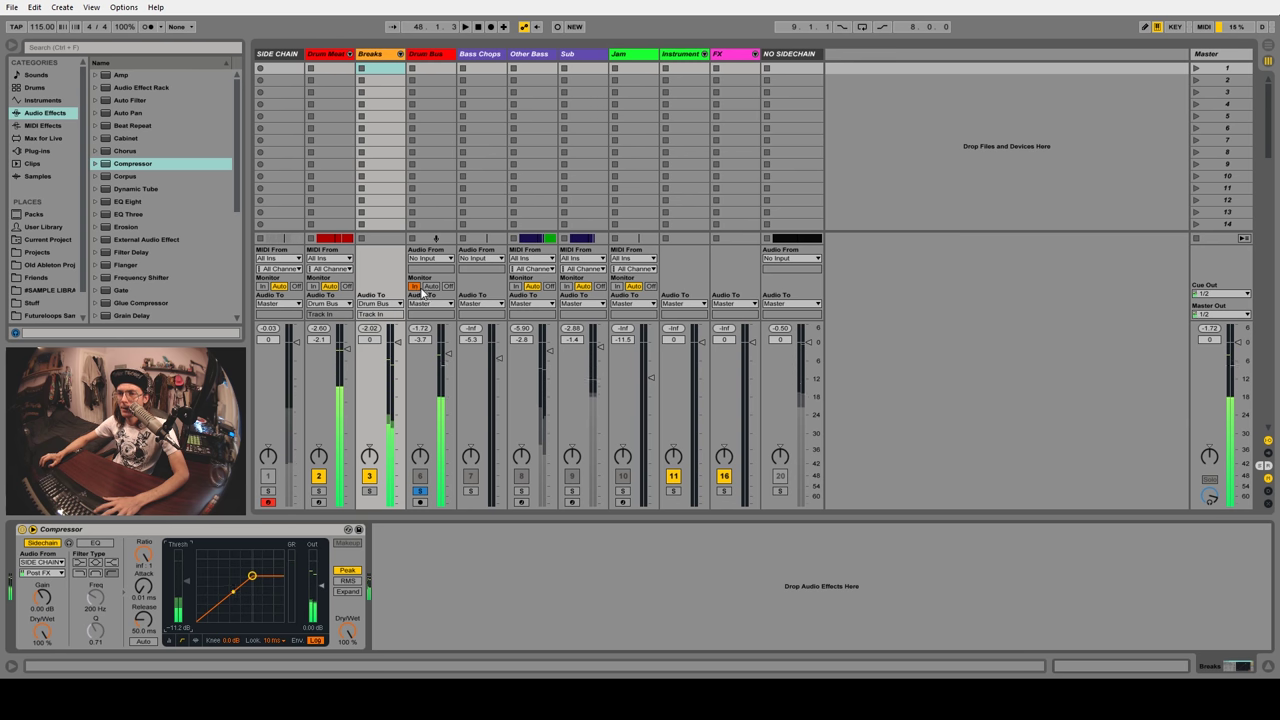
Solo the Drum Meat track and play it
left_click(336, 56)
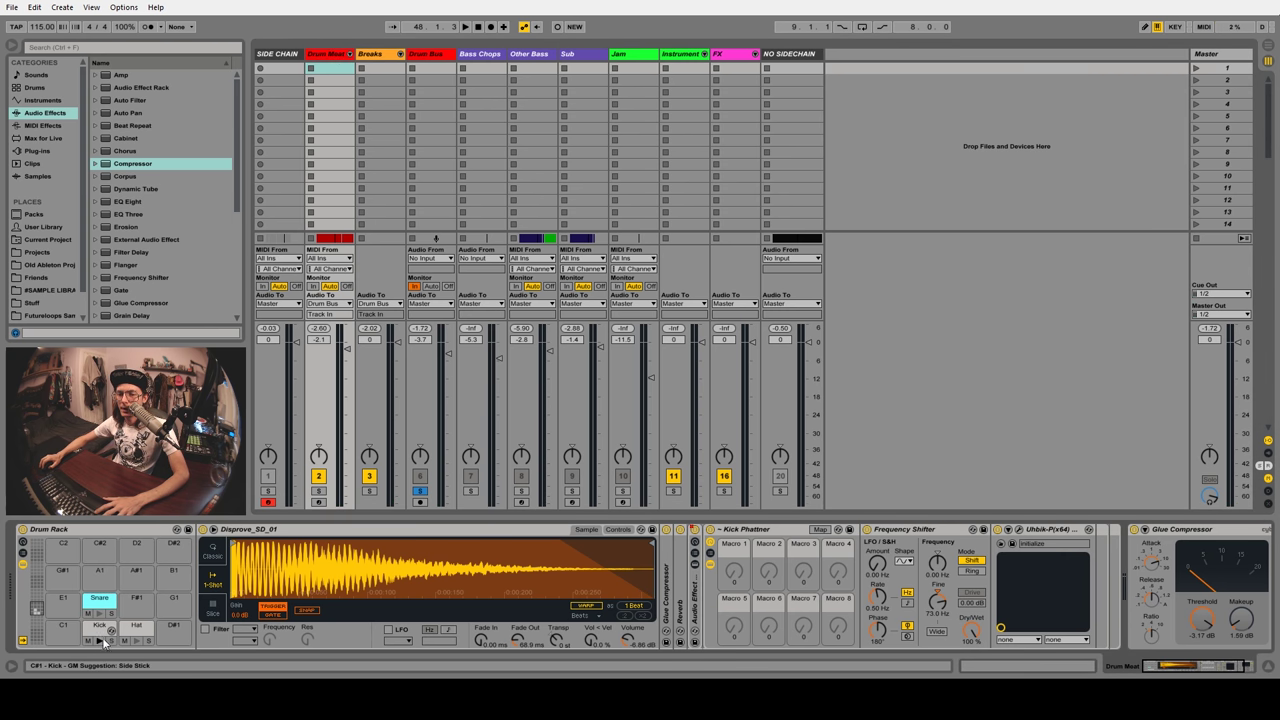
left_click(319, 493)
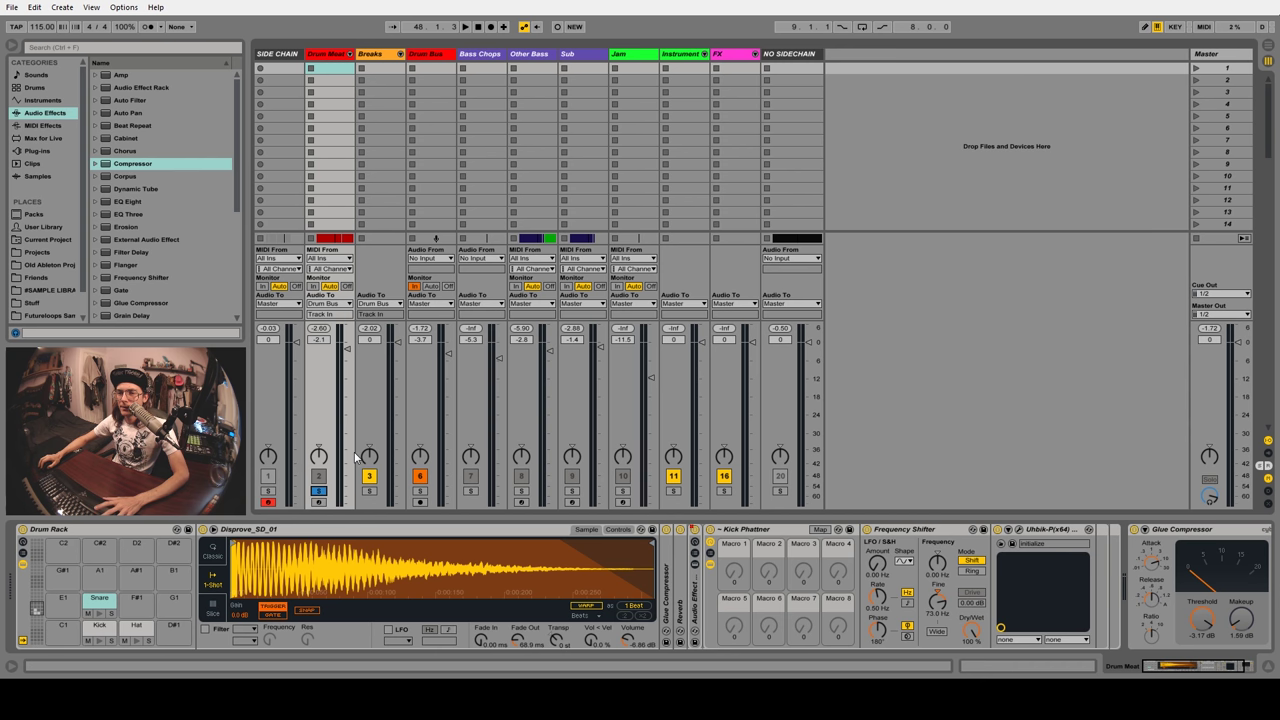
key("space")
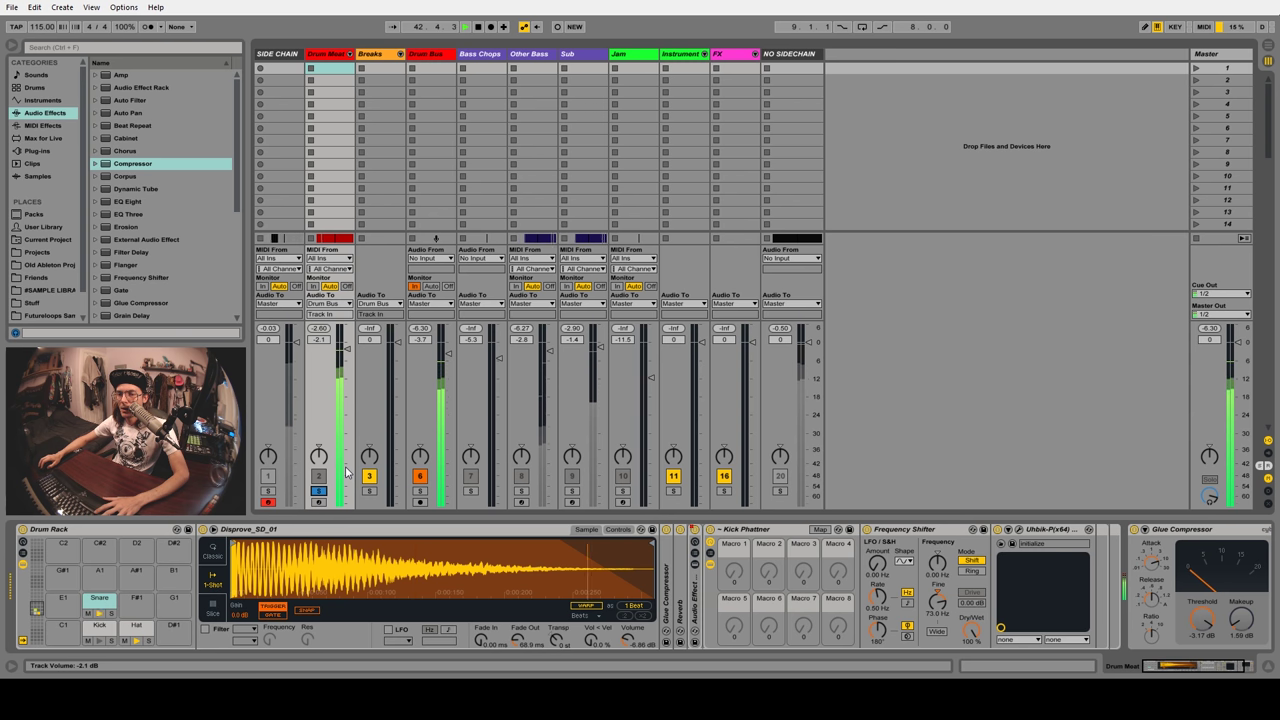
Show the Hat chain of the Drum Meat track's Drum Rack and view the Drop section in Arrangement View
left_click(99, 627)
left_click(135, 628)
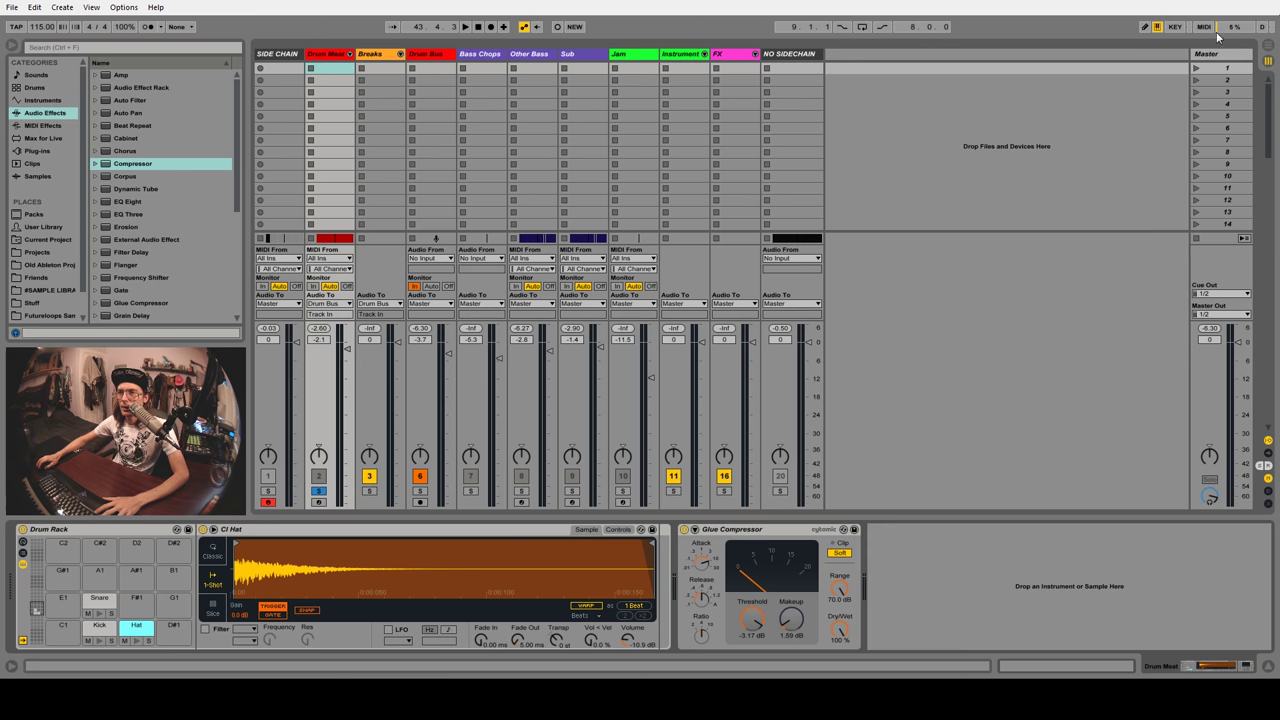
left_click(1268, 50)
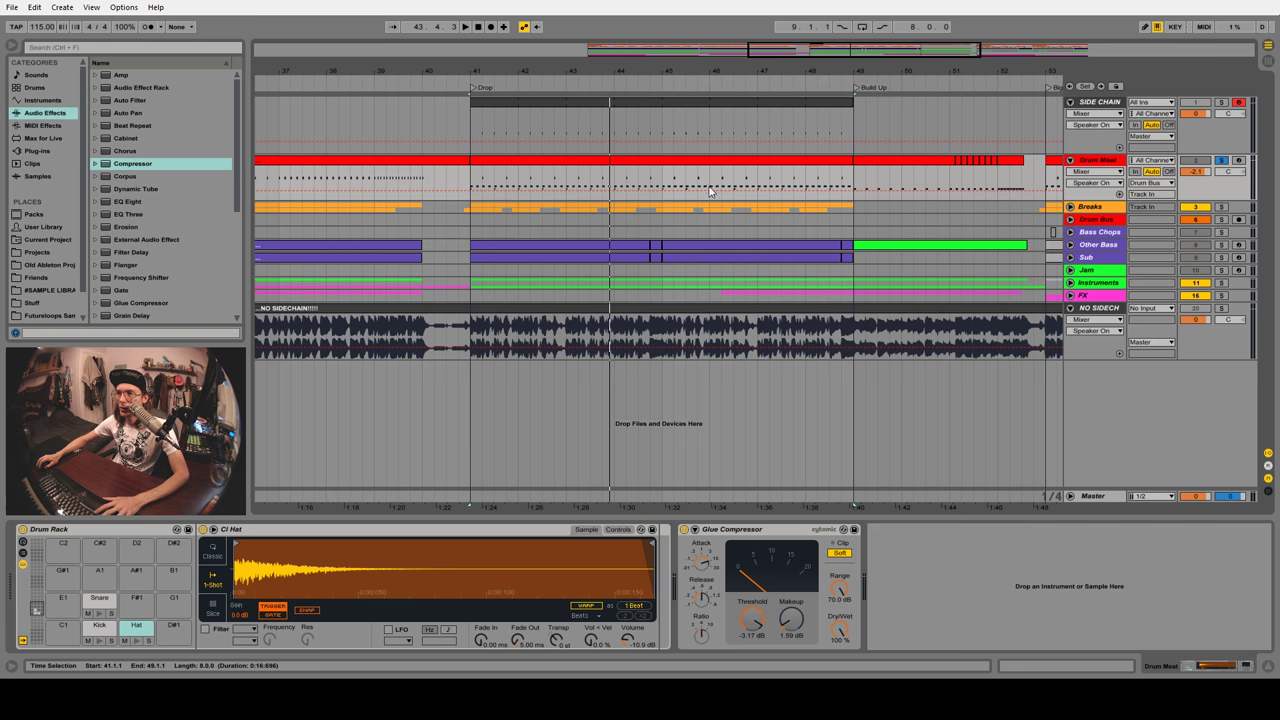
scroll(468, 116, "up", 3)
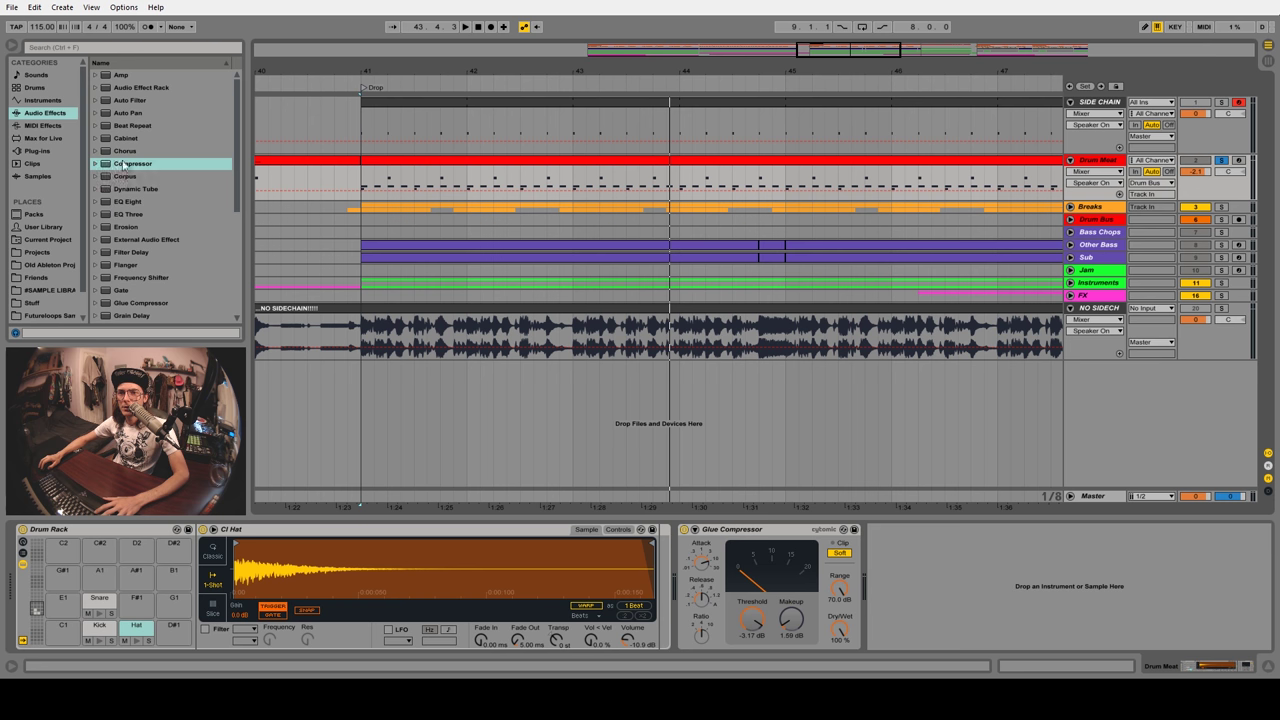
left_click_drag(124, 163, 668, 587)
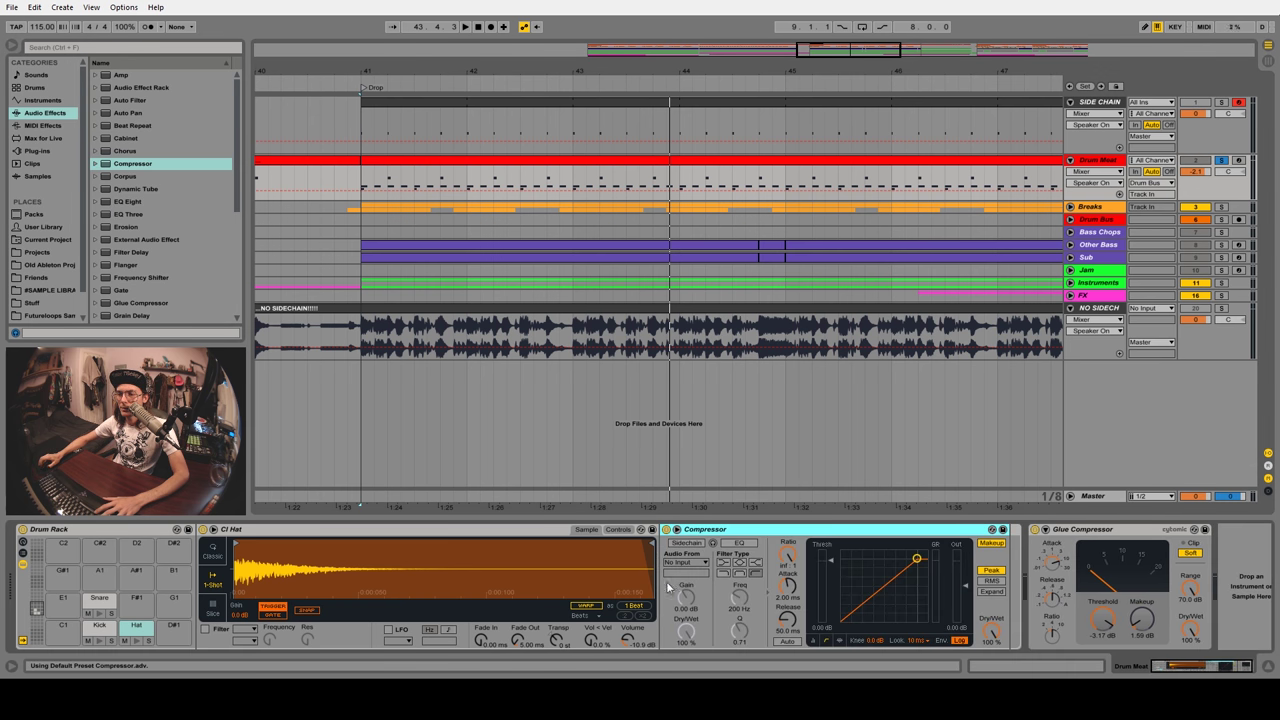
left_click(696, 544)
left_click(712, 530)
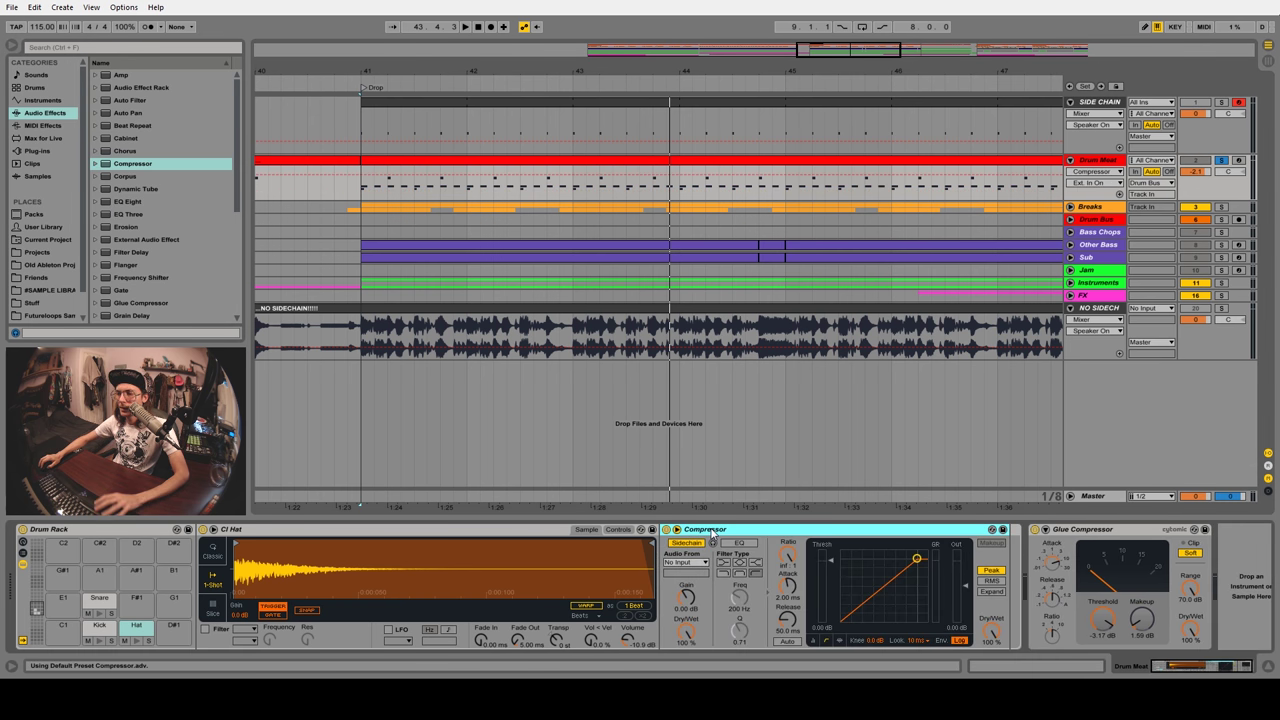
key("Delete")
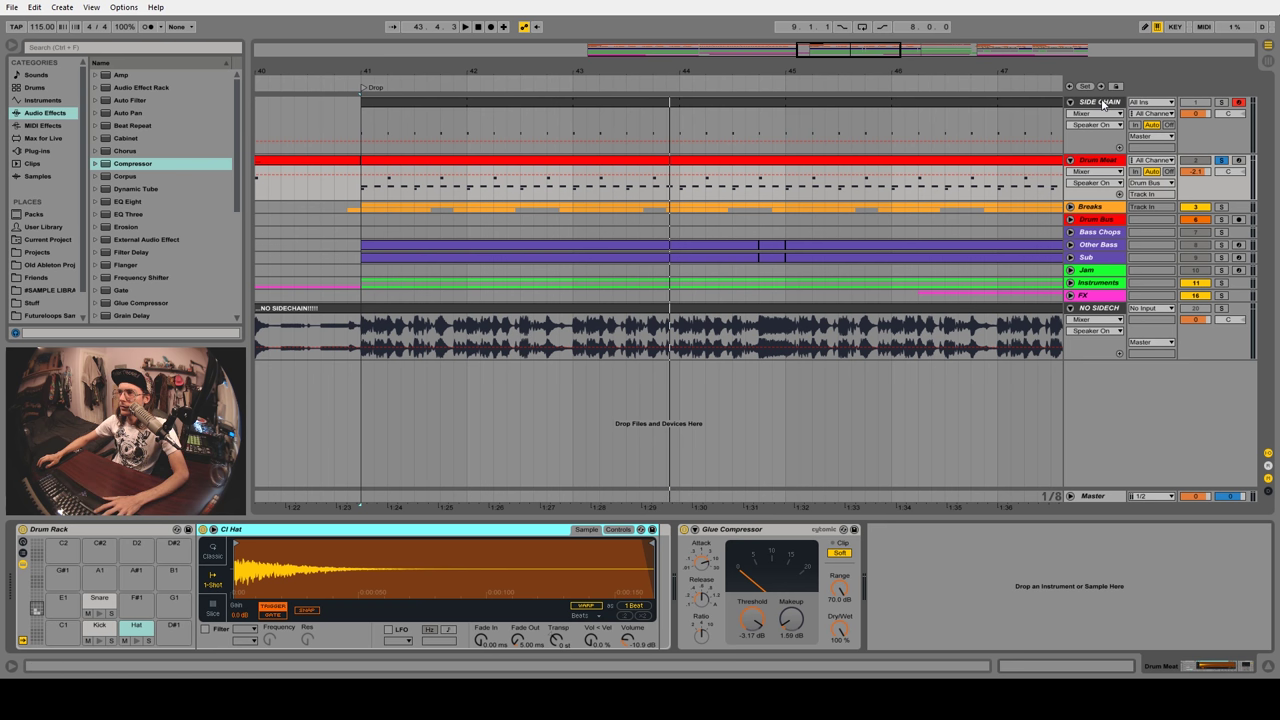
Copy the Breaks track's sidechain Compressor into the Hat chain after the CI Hat device and play the Drop
left_click(1088, 208)
left_click_drag(251, 530, 950, 247)
left_click_drag(1106, 166, 1104, 166)
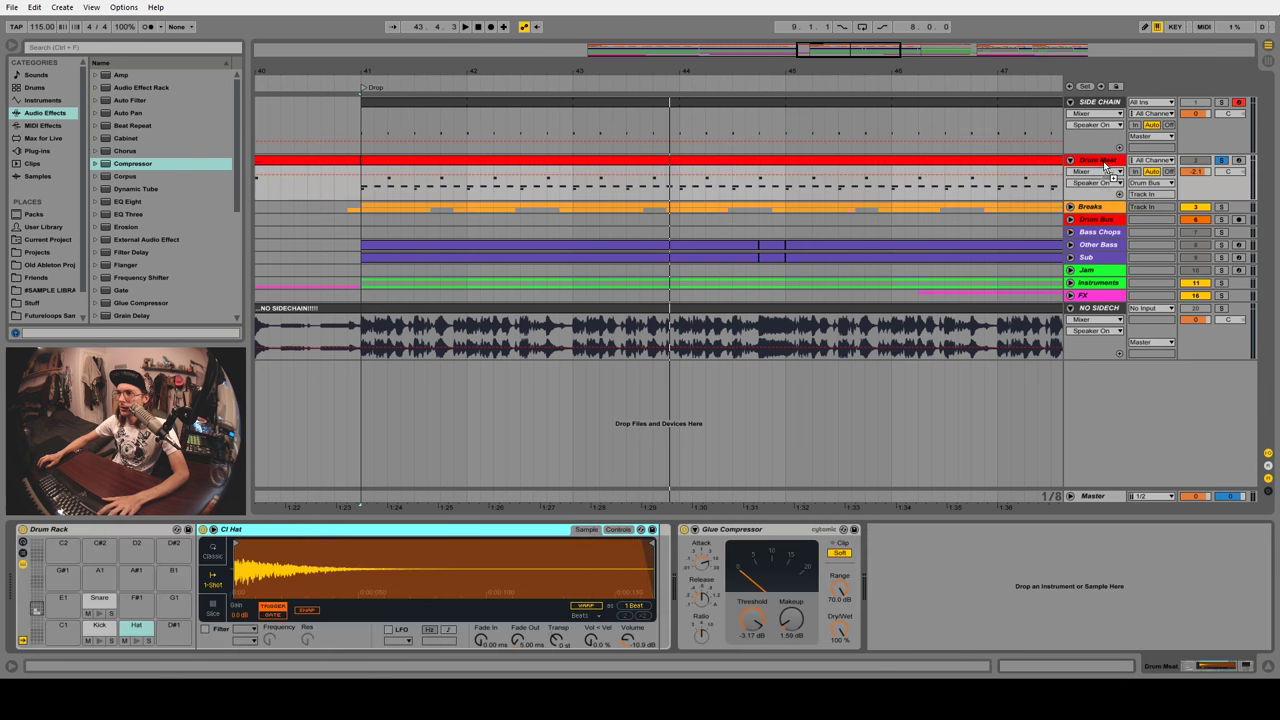
left_click_drag(654, 561, 656, 562)
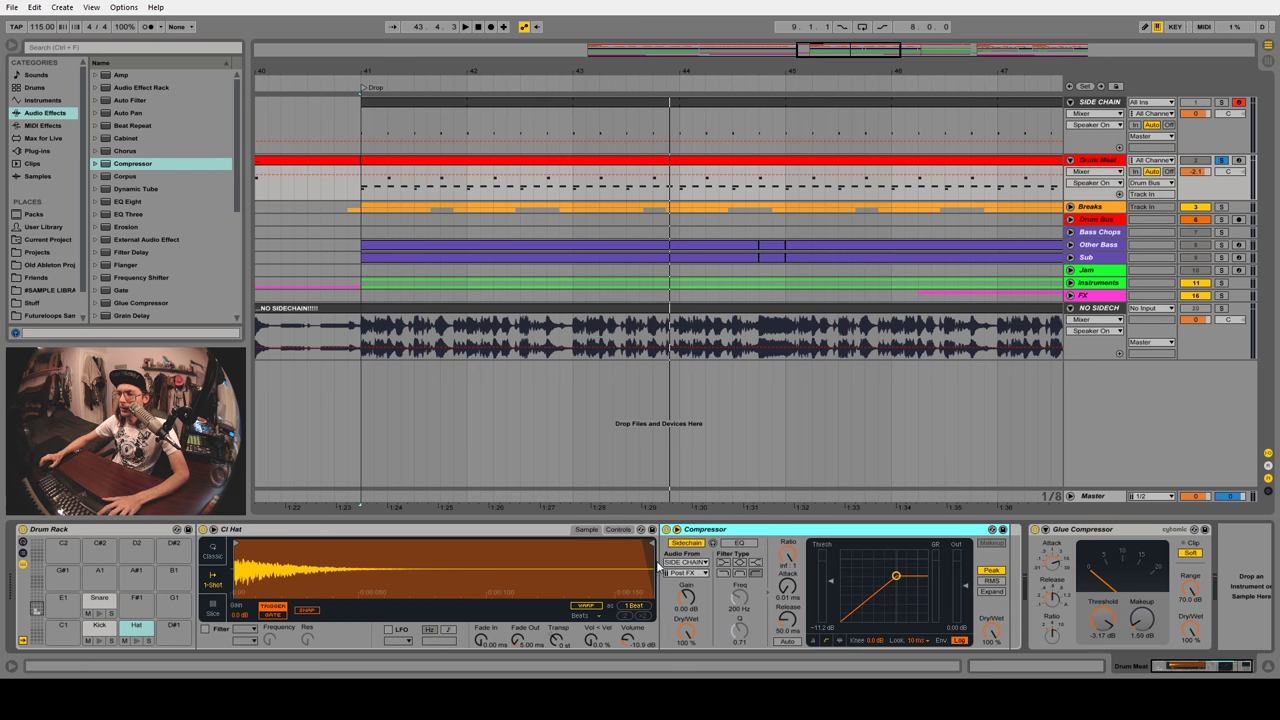
key("space")
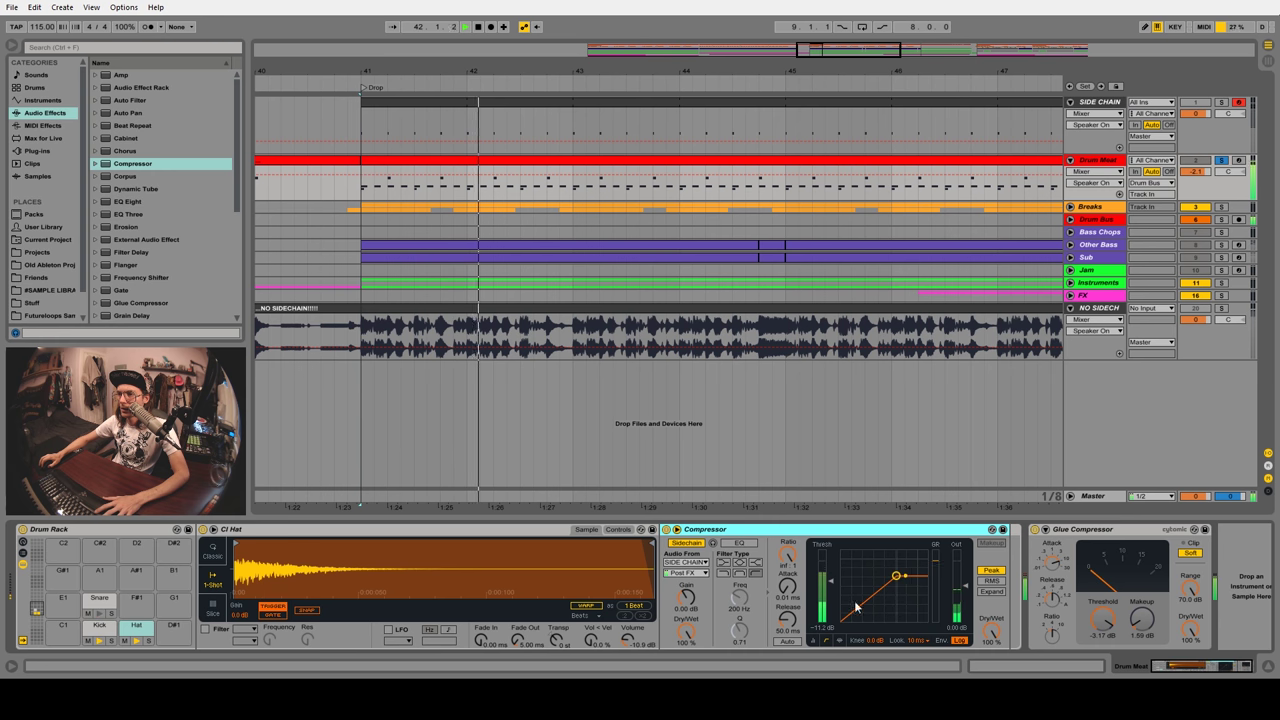
In Session View, solo the Drum Bus, route the Sub track's output to Drum Bus, and play the mix
key("Tab")
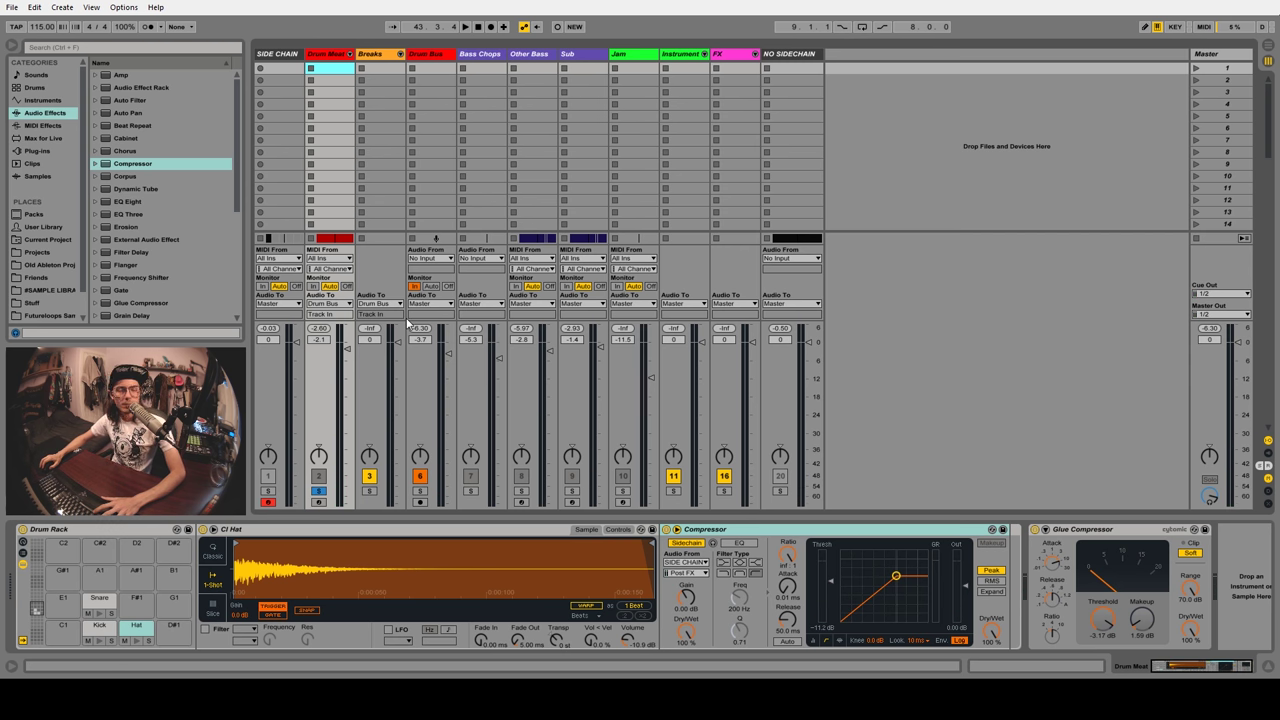
left_click(420, 491)
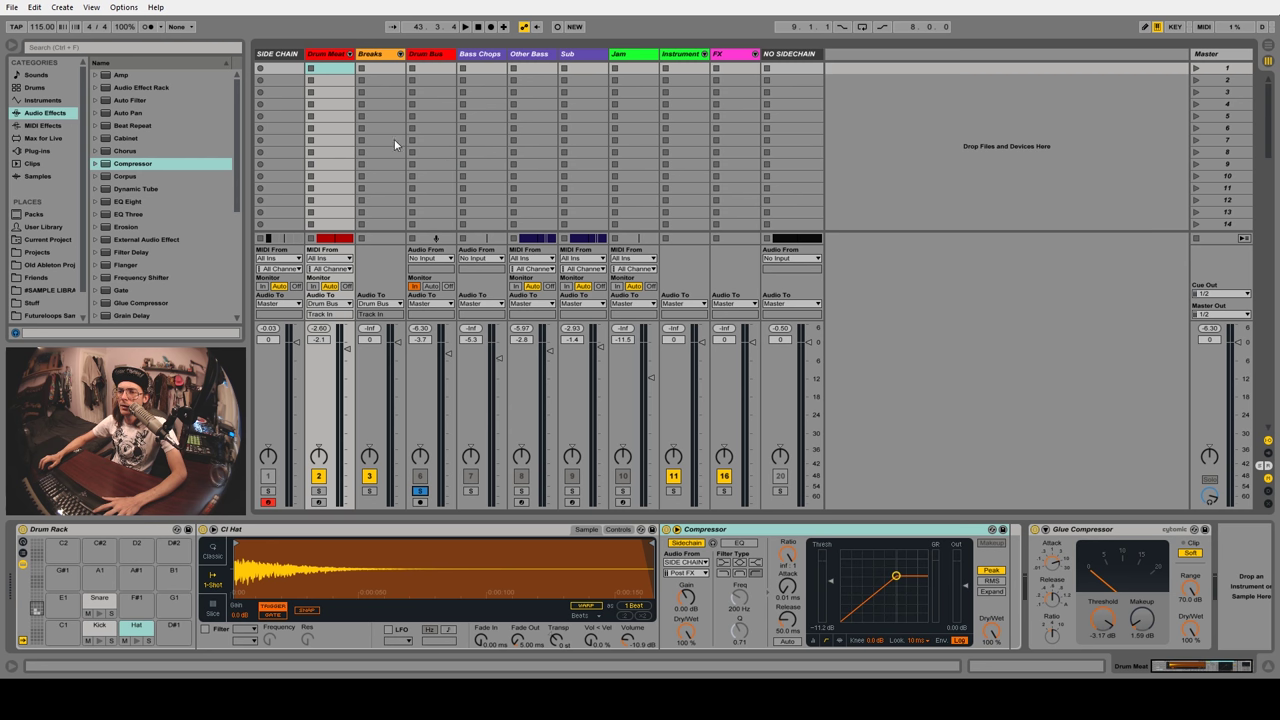
left_click(594, 304)
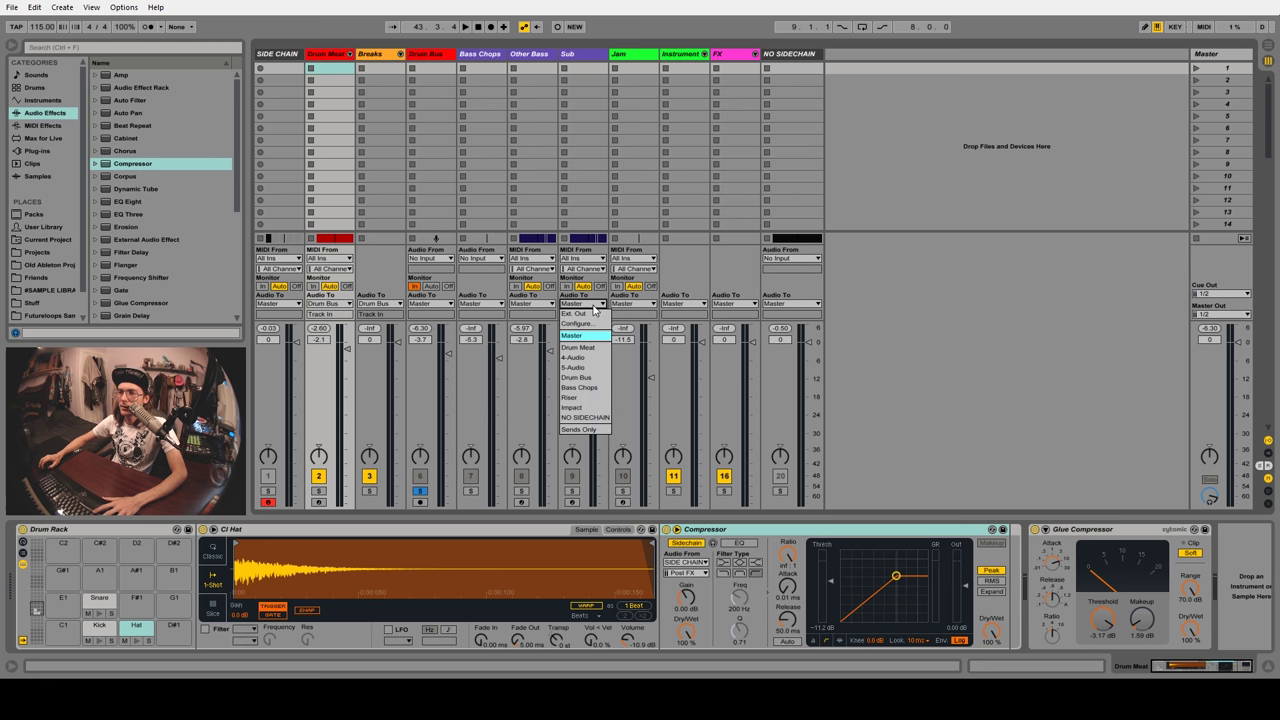
left_click(591, 377)
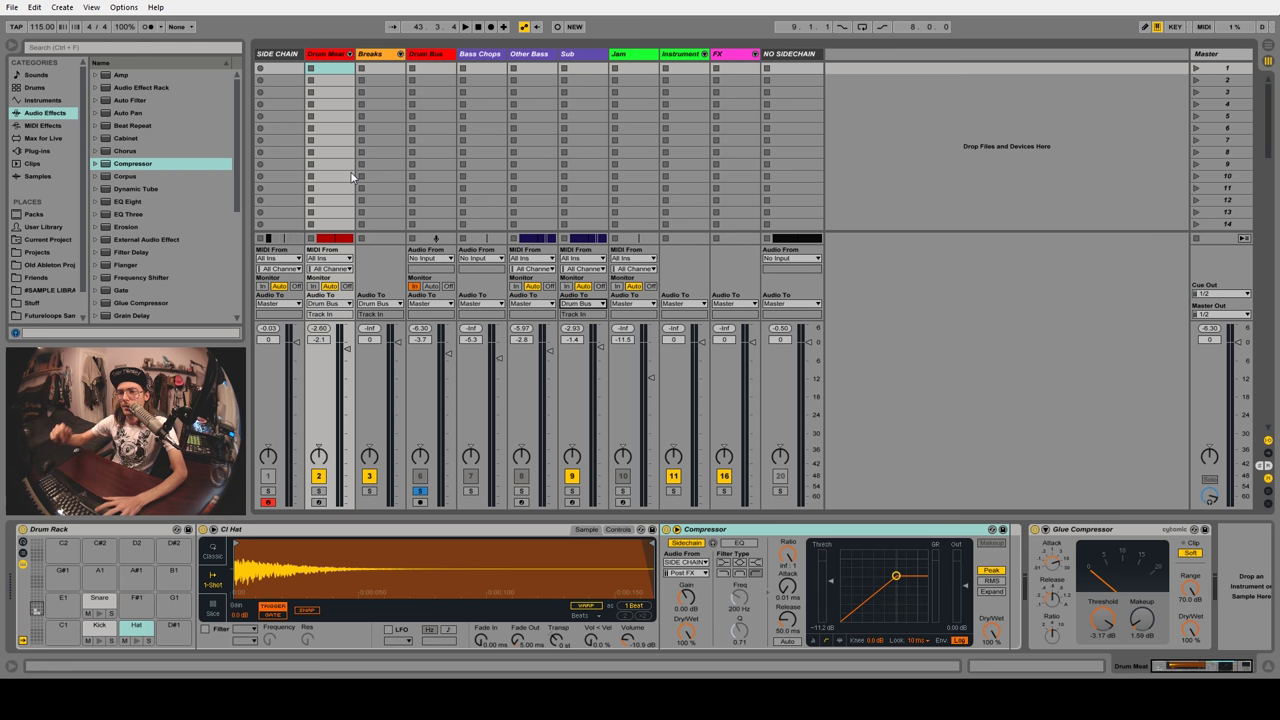
key("space")
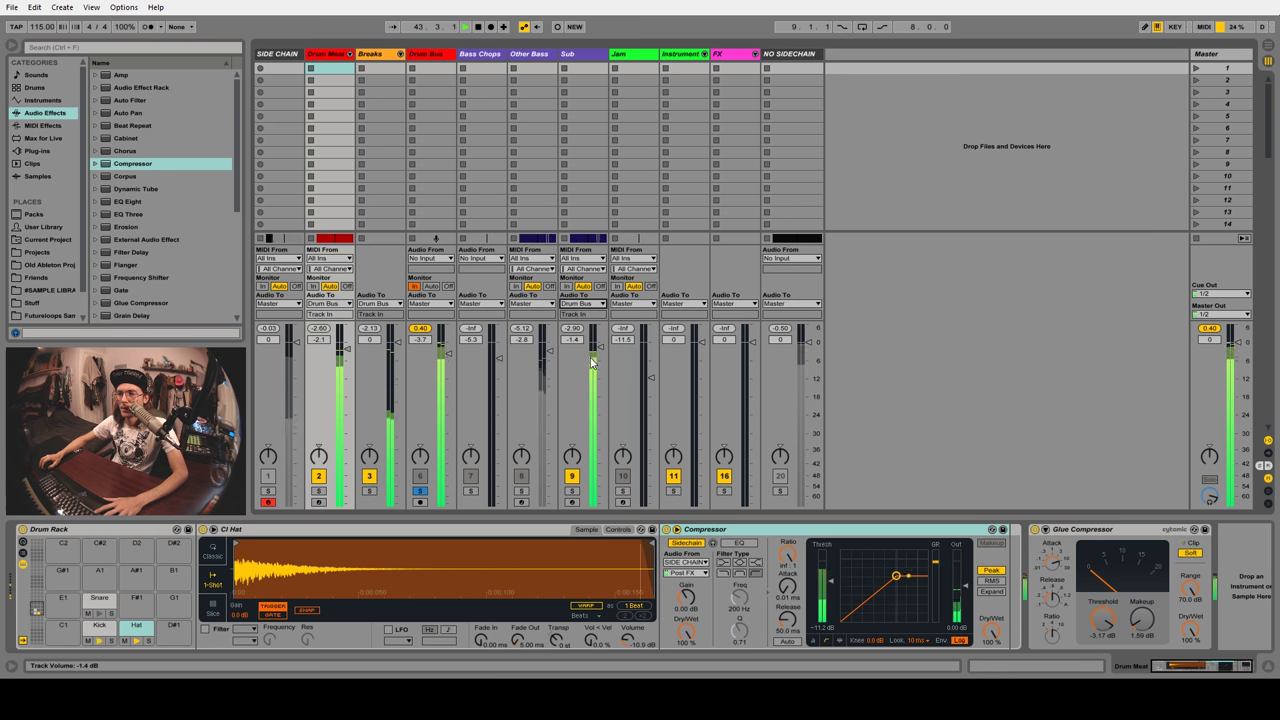
Solo the Sub track and add a Compressor after its 120 Cut device, with the sidechain section shown
left_click(572, 491)
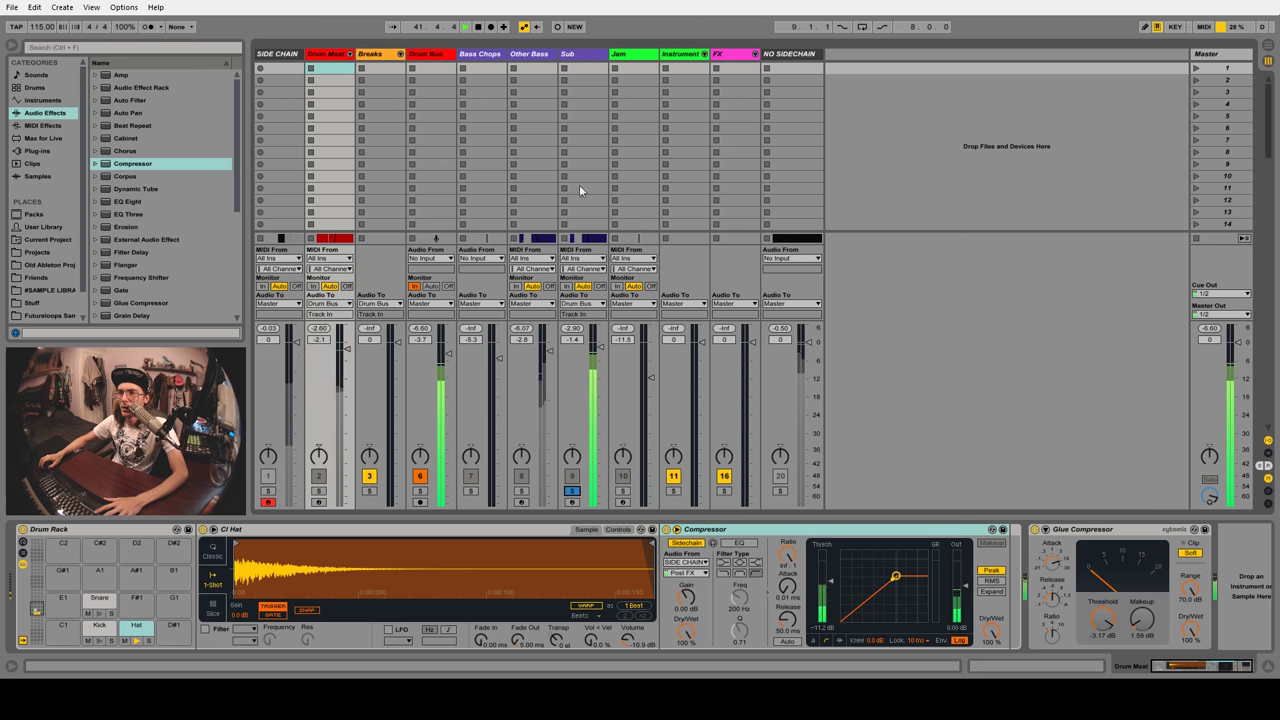
left_click(582, 55)
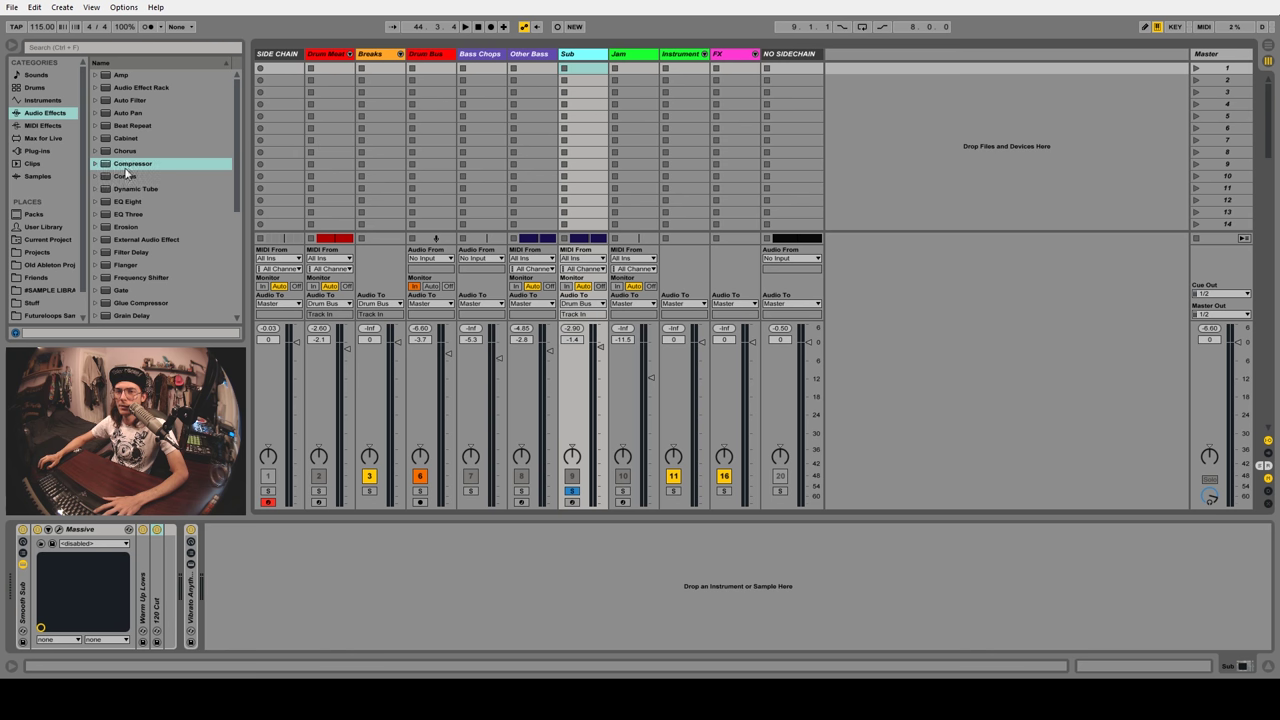
left_click_drag(125, 167, 161, 573)
left_click(172, 529)
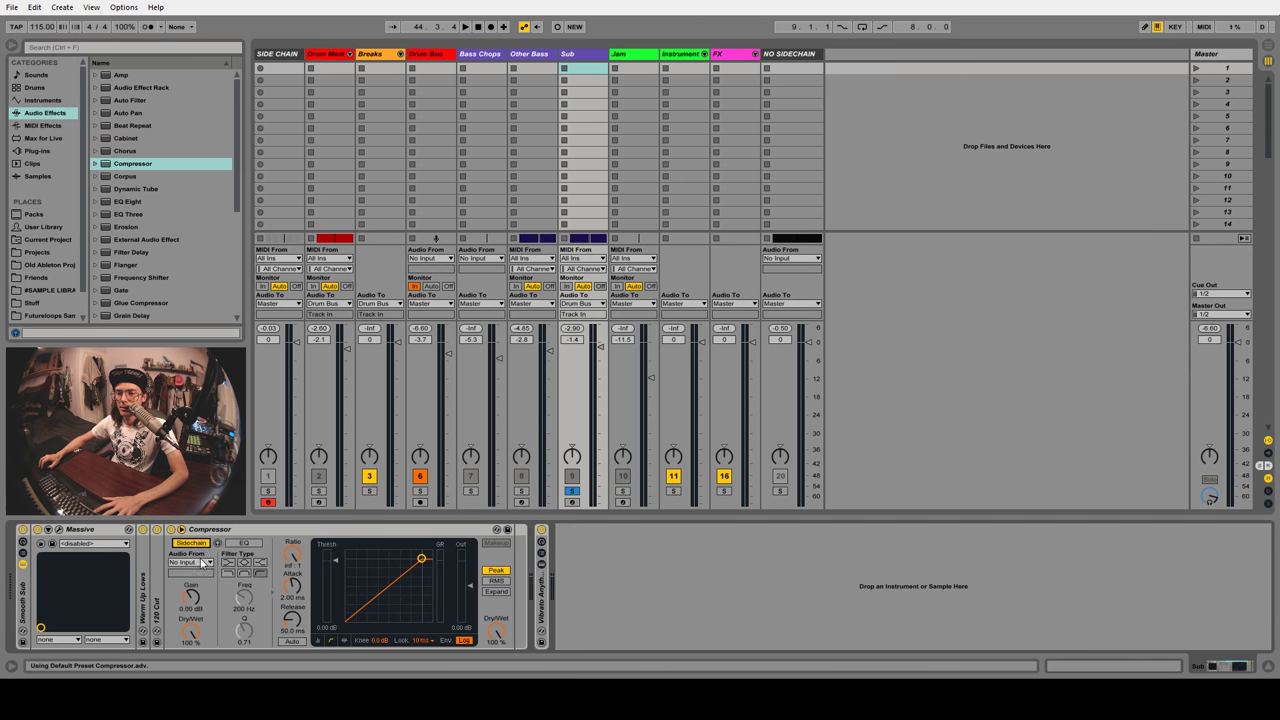
Set the Sub Compressor's sidechain source to Drum Meat, tapped at Drum Rack | Kick | Post FX
left_click(190, 562)
key("Escape")
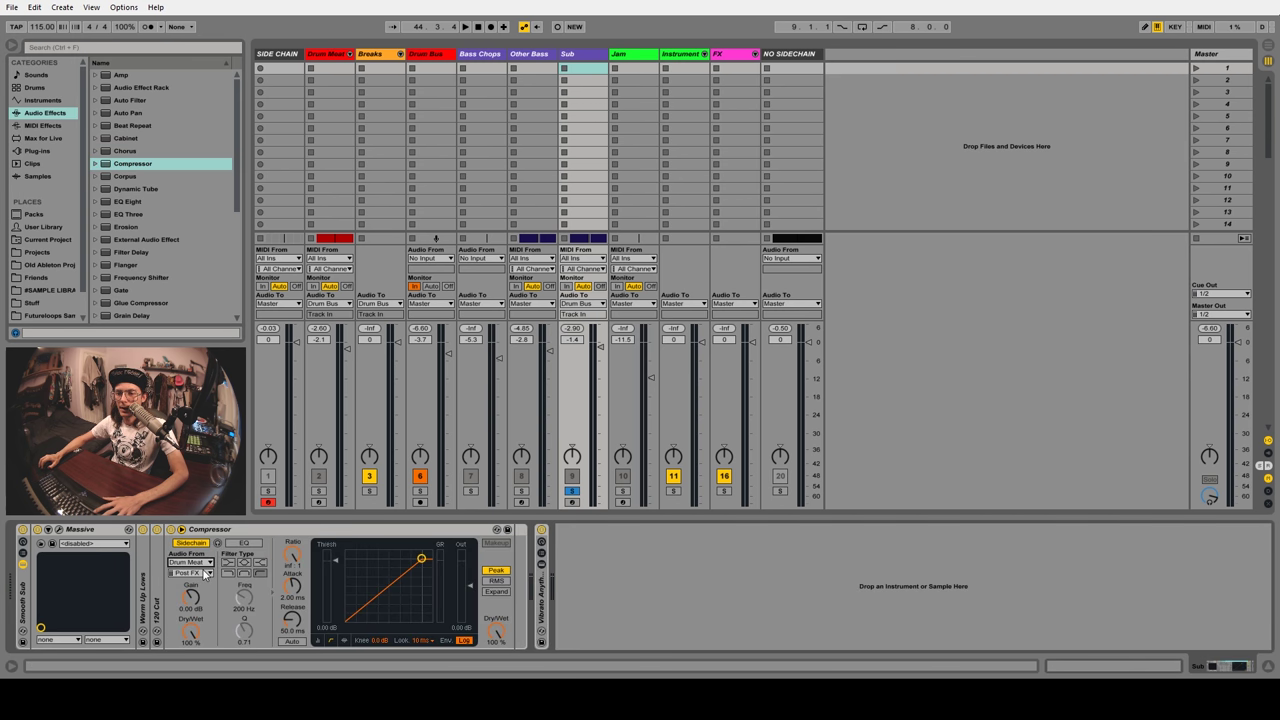
left_click(205, 573)
left_click(256, 320)
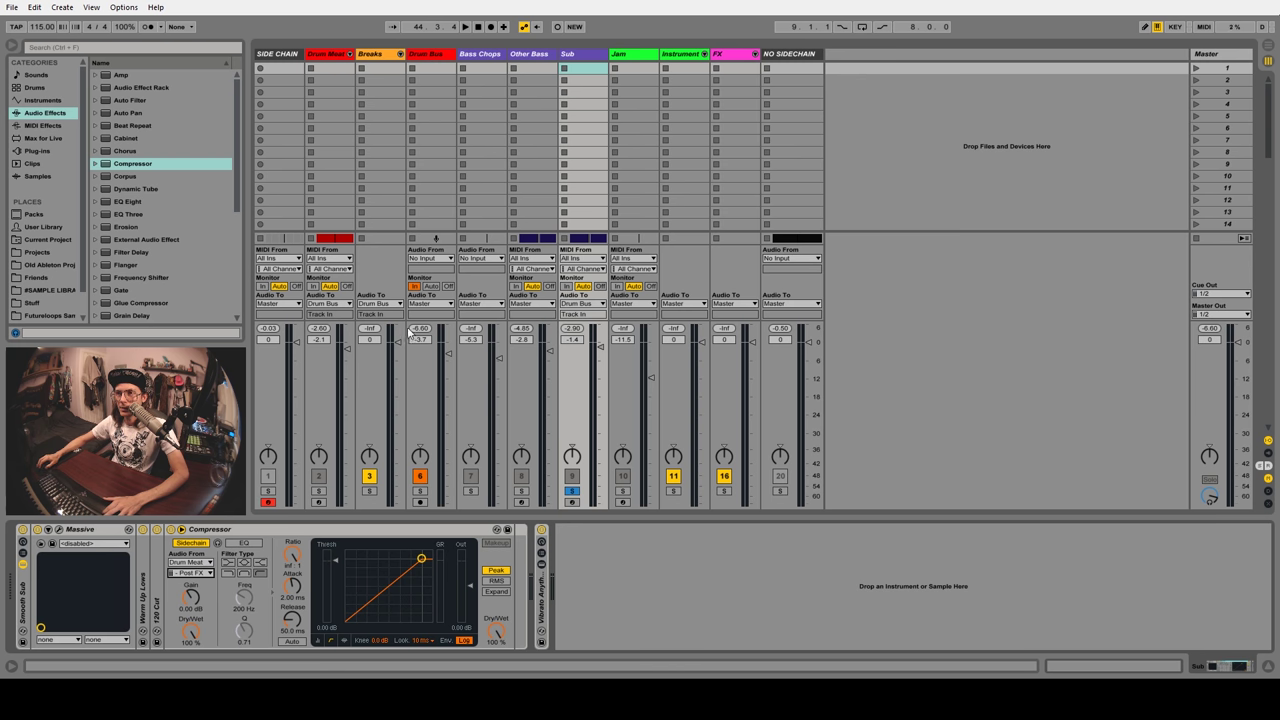
left_click(222, 572)
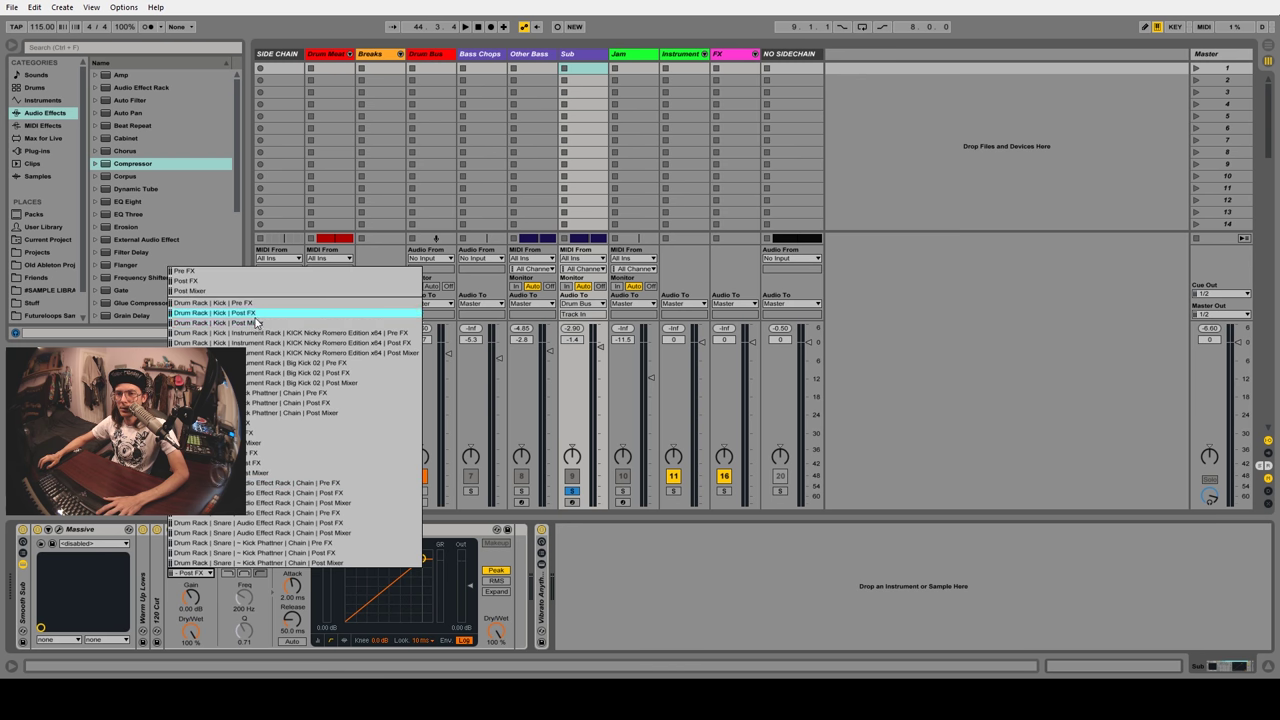
left_click(241, 532)
Enable the Sub Compressor's sidechain EQ as a high-pass at 1.15 kHz, with attack 0.01 ms and threshold -40.1 dB
left_click_drag(340, 562, 340, 571)
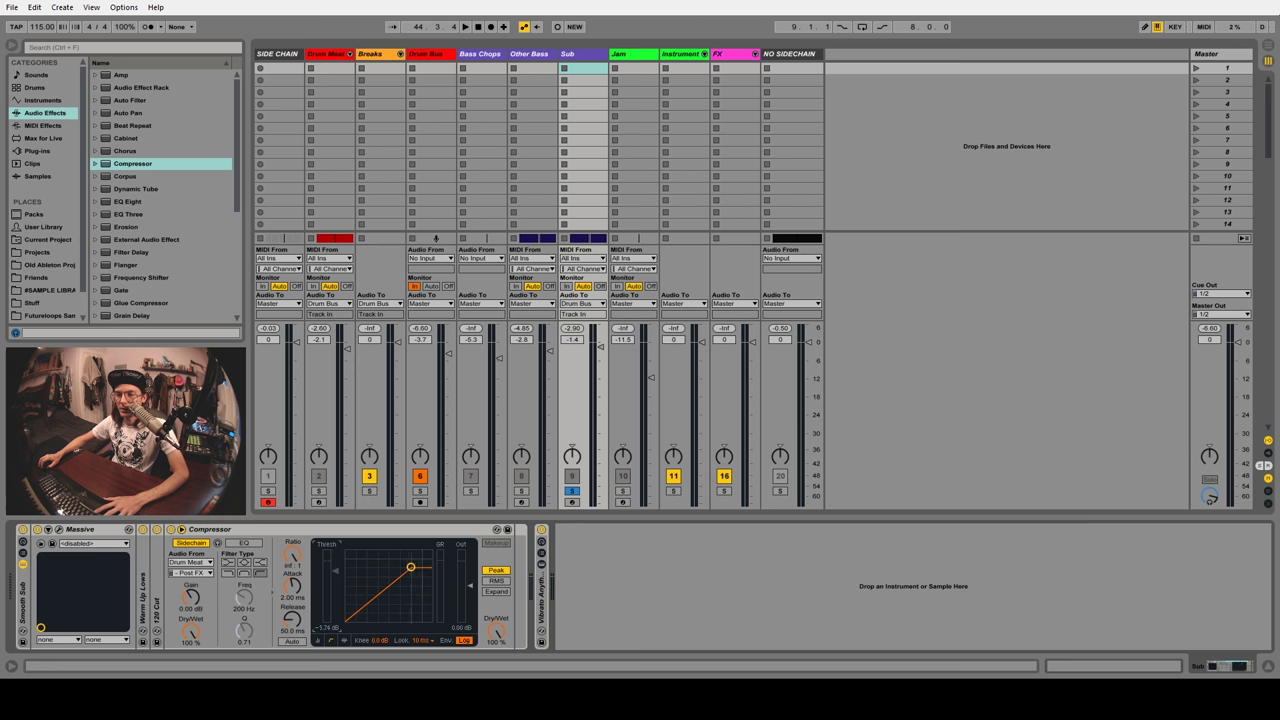
left_click(247, 543)
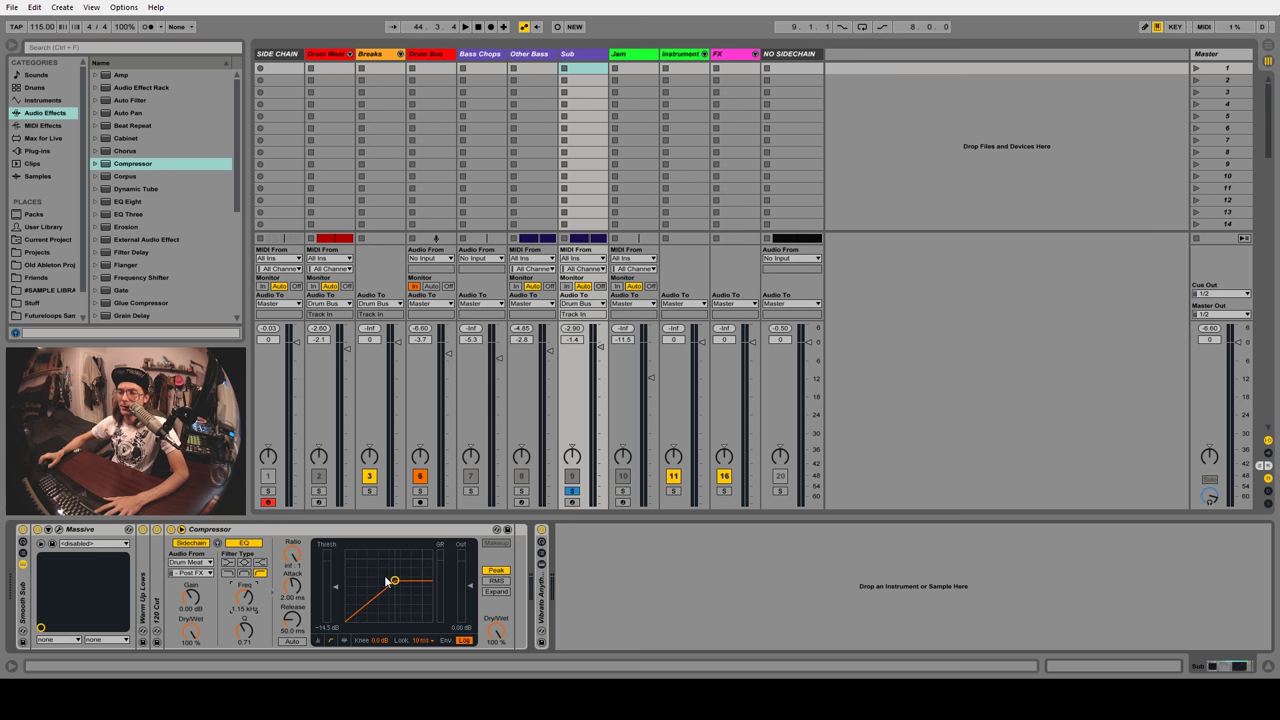
key("space")
mouse_move(333, 585)
left_mouse_down()
mouse_move(333, 618)
mouse_move(296, 615)
left_mouse_up()
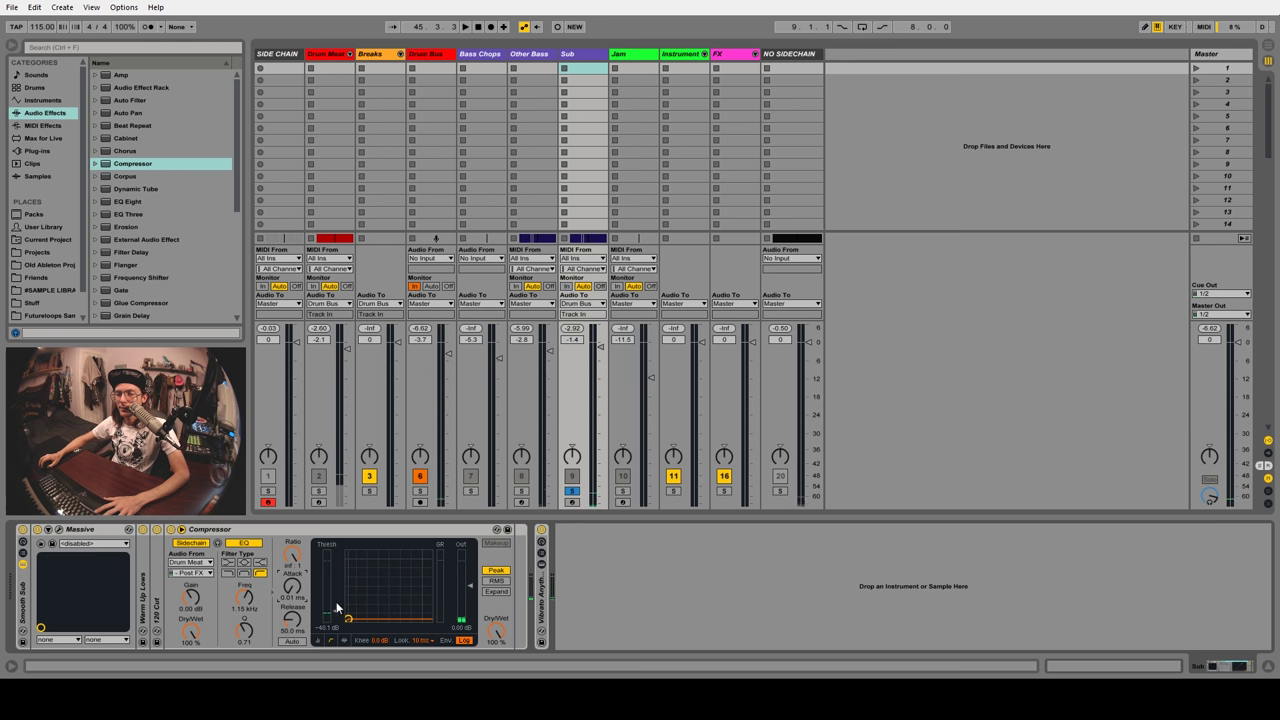
Inspect the 120 Cut device, move it after the Compressor on the Sub track, and play the result
left_click(234, 533)
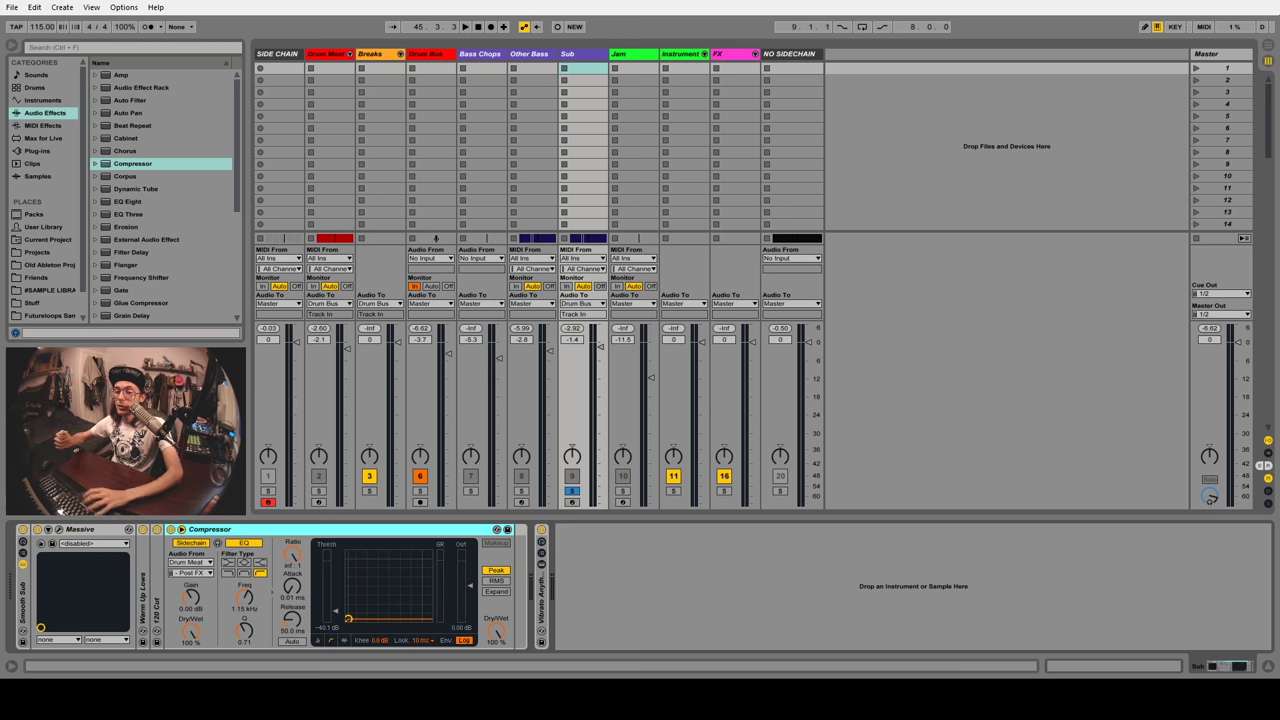
double_click(157, 570)
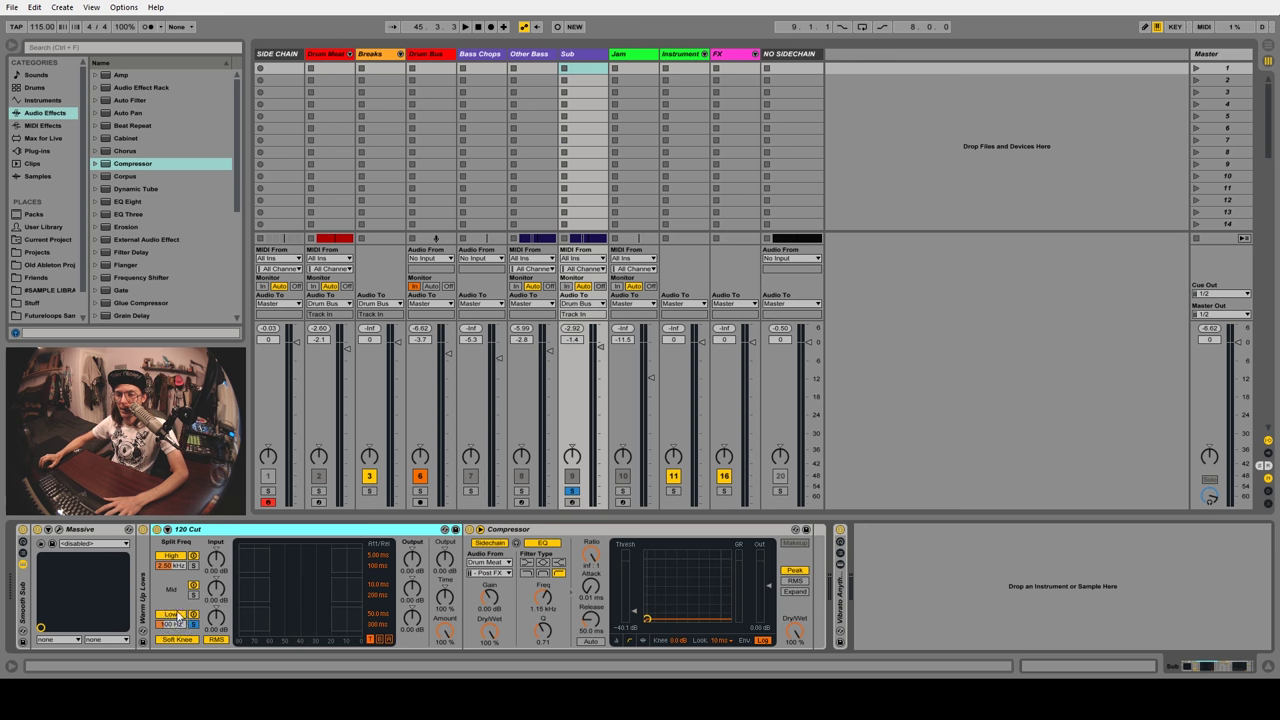
double_click(198, 530)
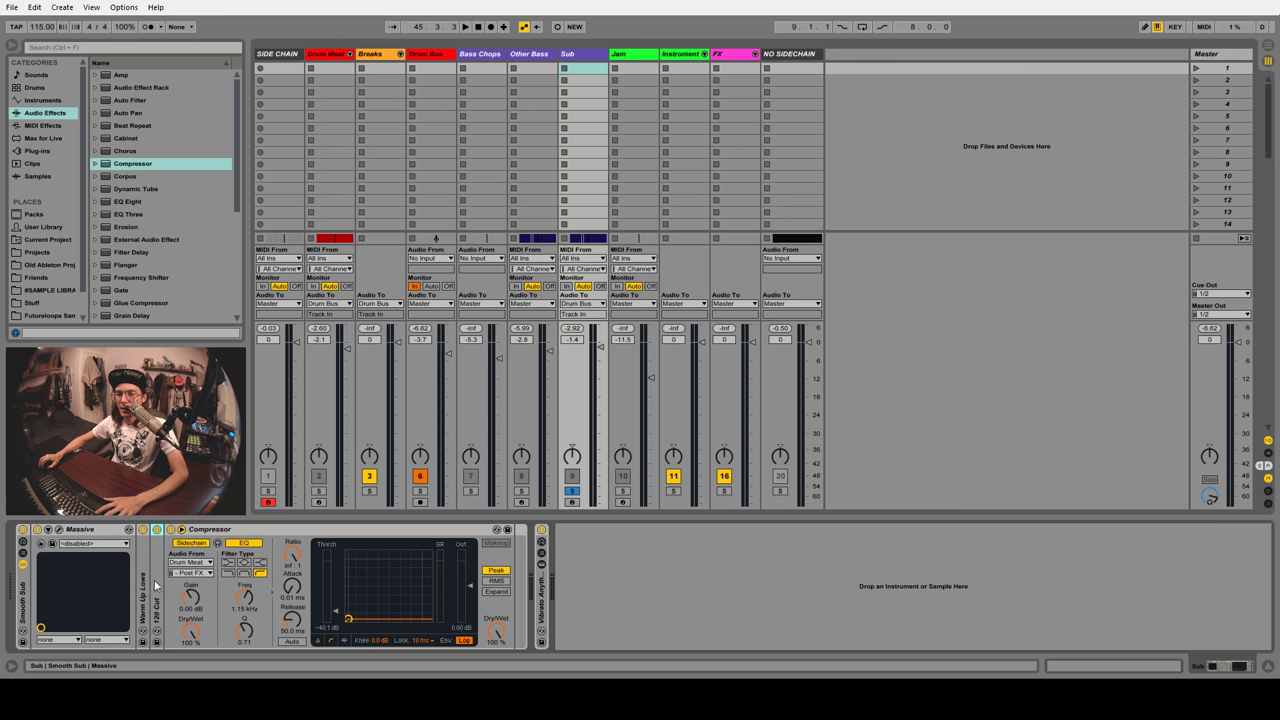
left_click_drag(508, 563, 508, 568)
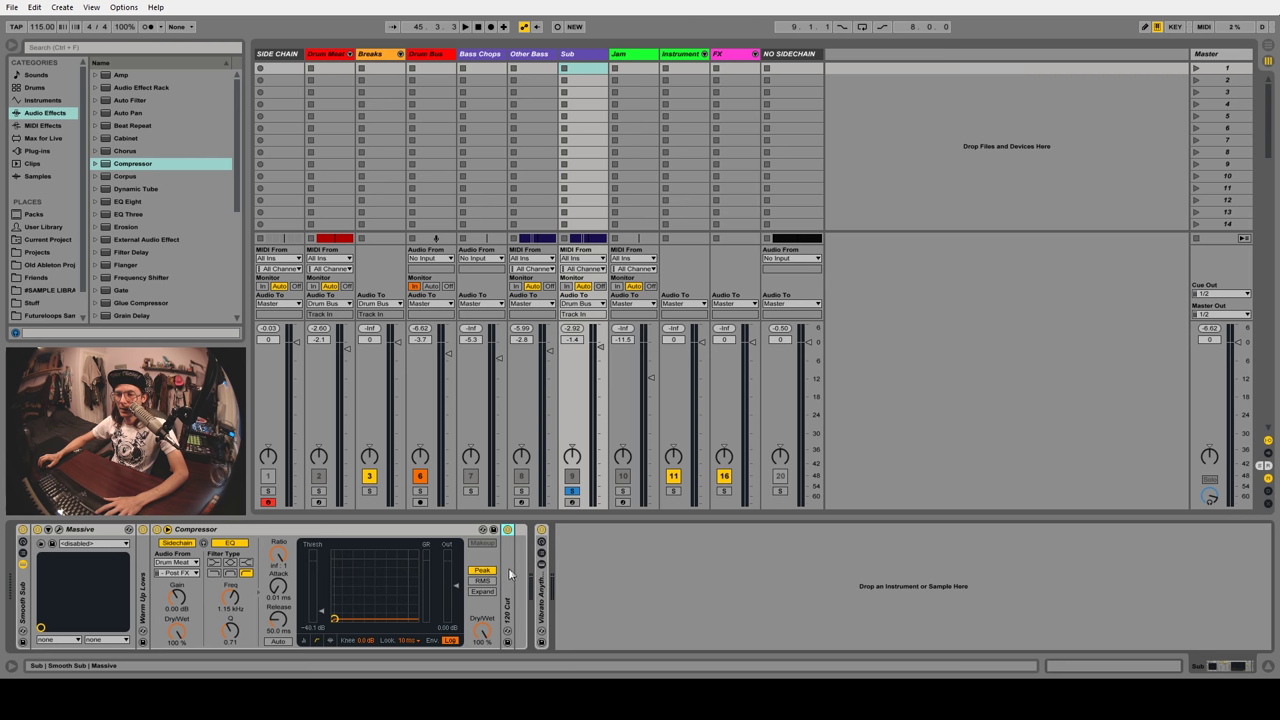
key("space")
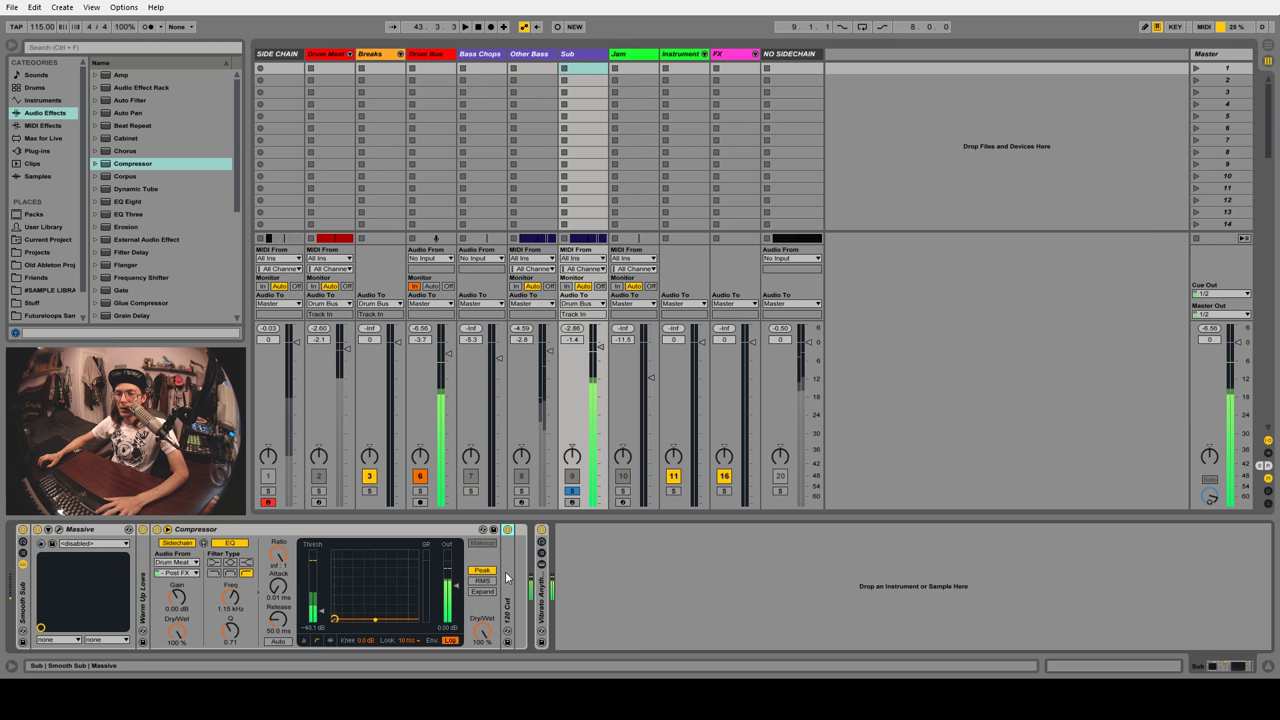
key("space")
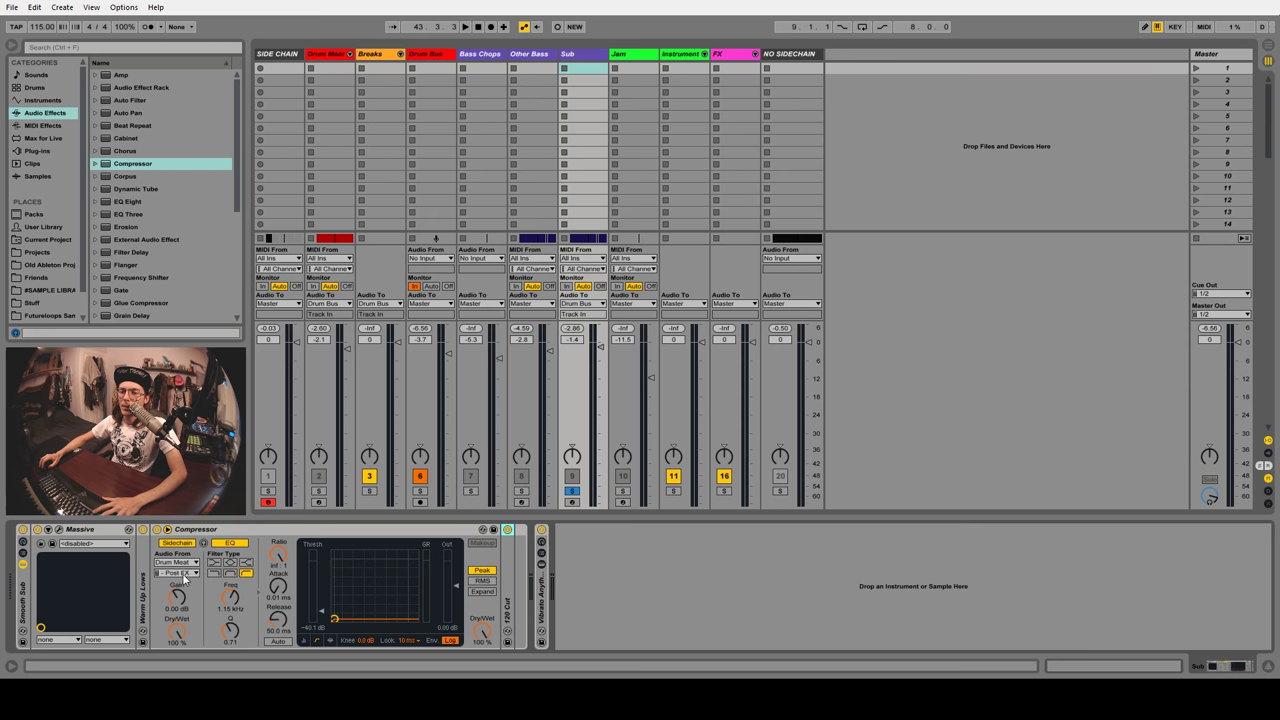
Check the 120 Cut device's settings, fold it again, and deactivate the Sub track's Compressor
double_click(510, 574)
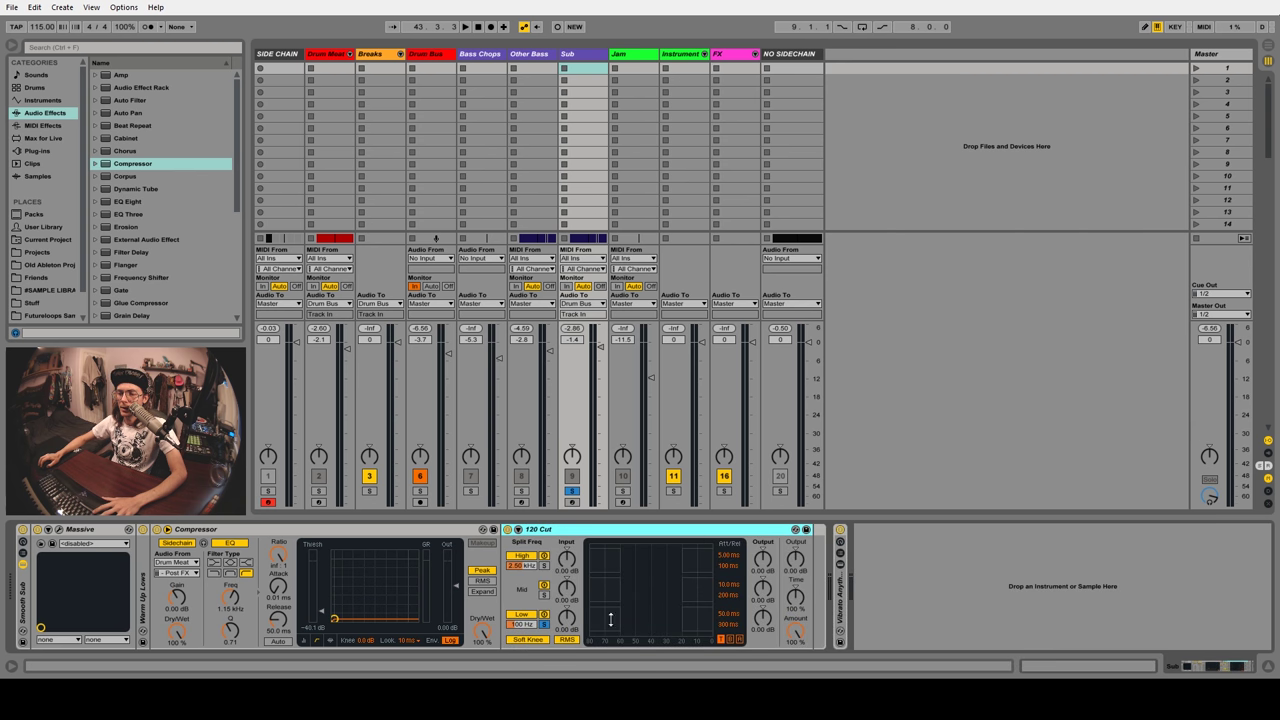
double_click(561, 531)
left_click(372, 533)
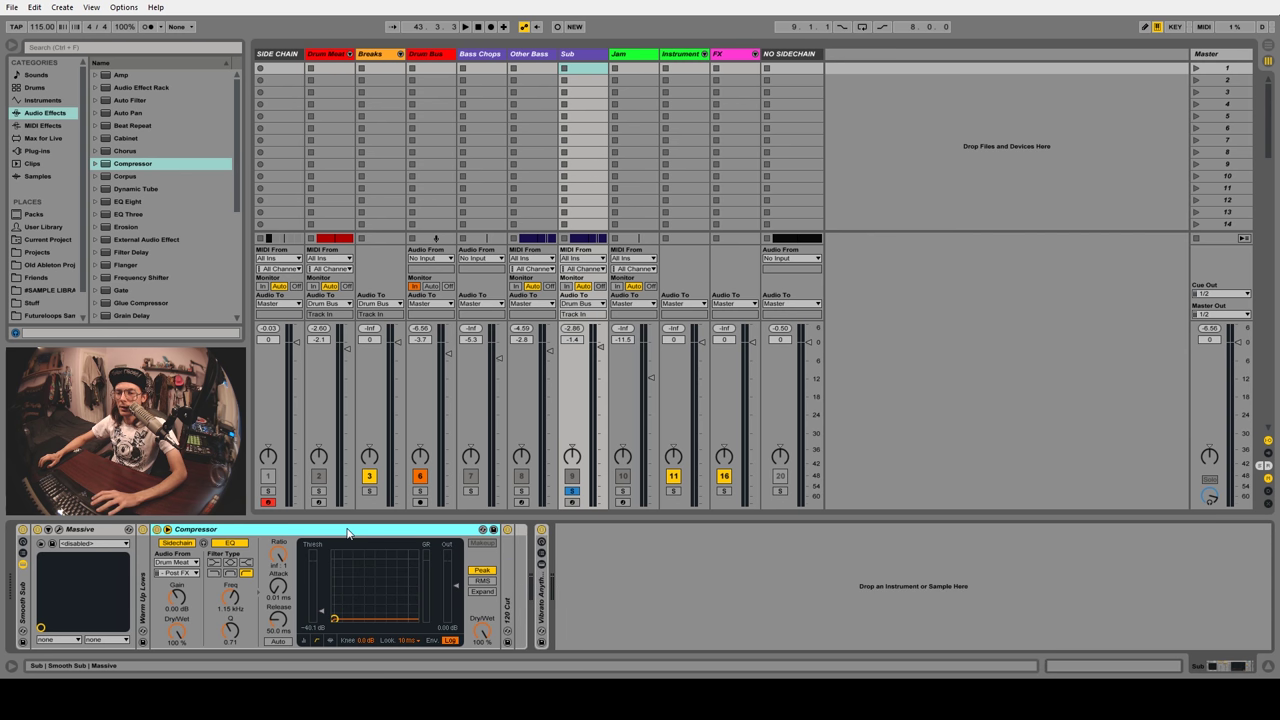
key("0")
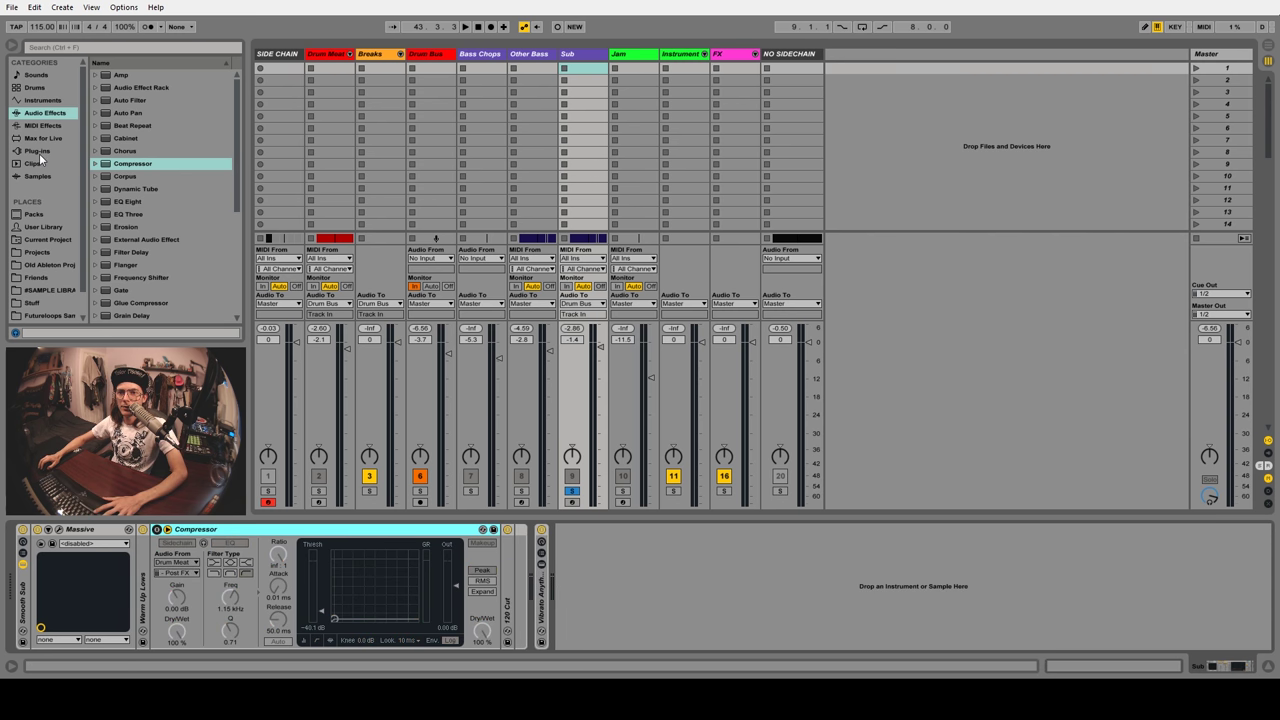
Add Live 8 Compressor.adv from the User Library after 120 Cut and set its sidechain source to SIDE CHAIN
left_click(40, 227)
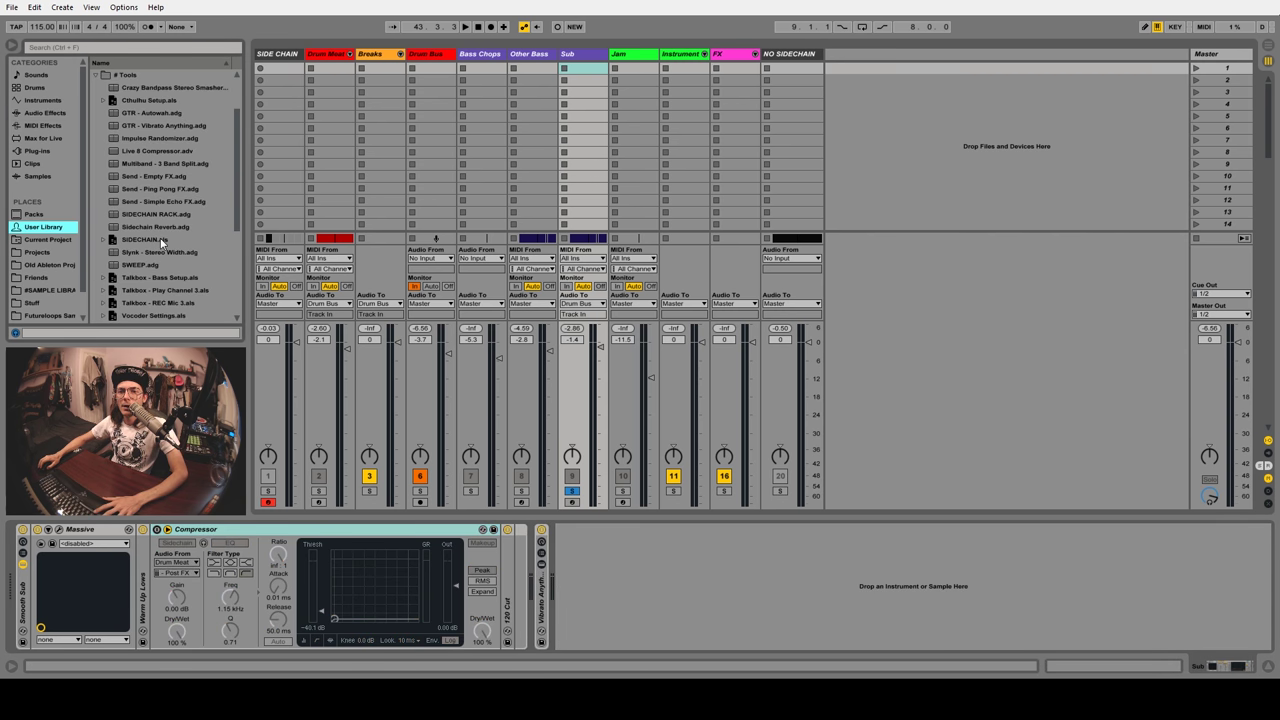
scroll(161, 242, "down", 1)
scroll(160, 241, "up", 1)
left_click_drag(150, 153, 549, 573)
left_click(551, 563)
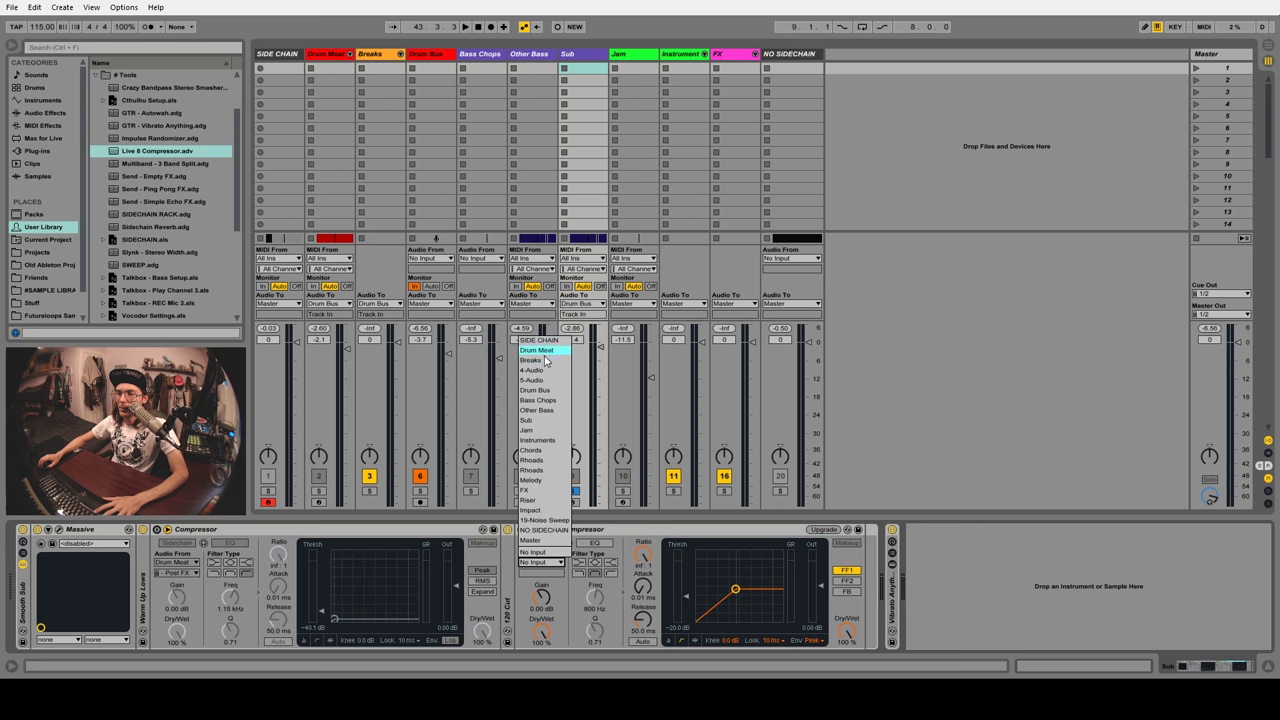
left_click(545, 347)
During playback, lower the Live 8 Compressor's threshold to about -39 dB and compare its FF2, FB and FF1 modes
key("space")
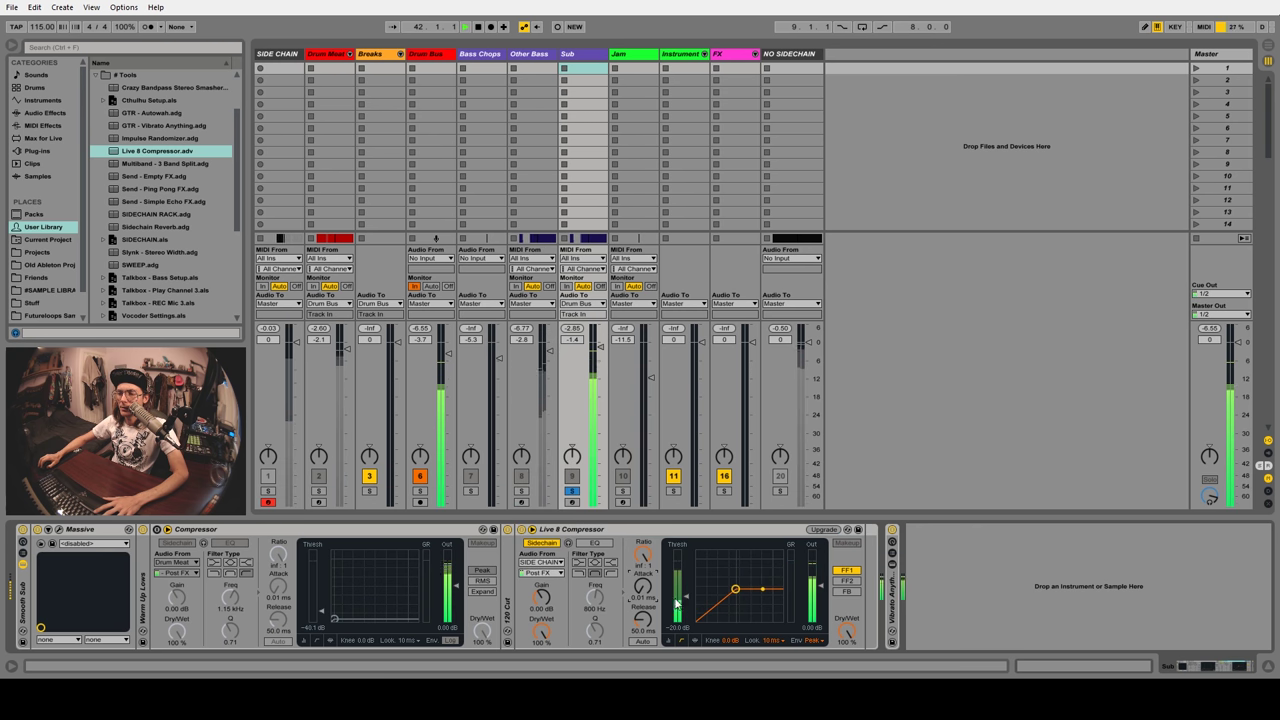
left_click_drag(688, 601, 688, 628)
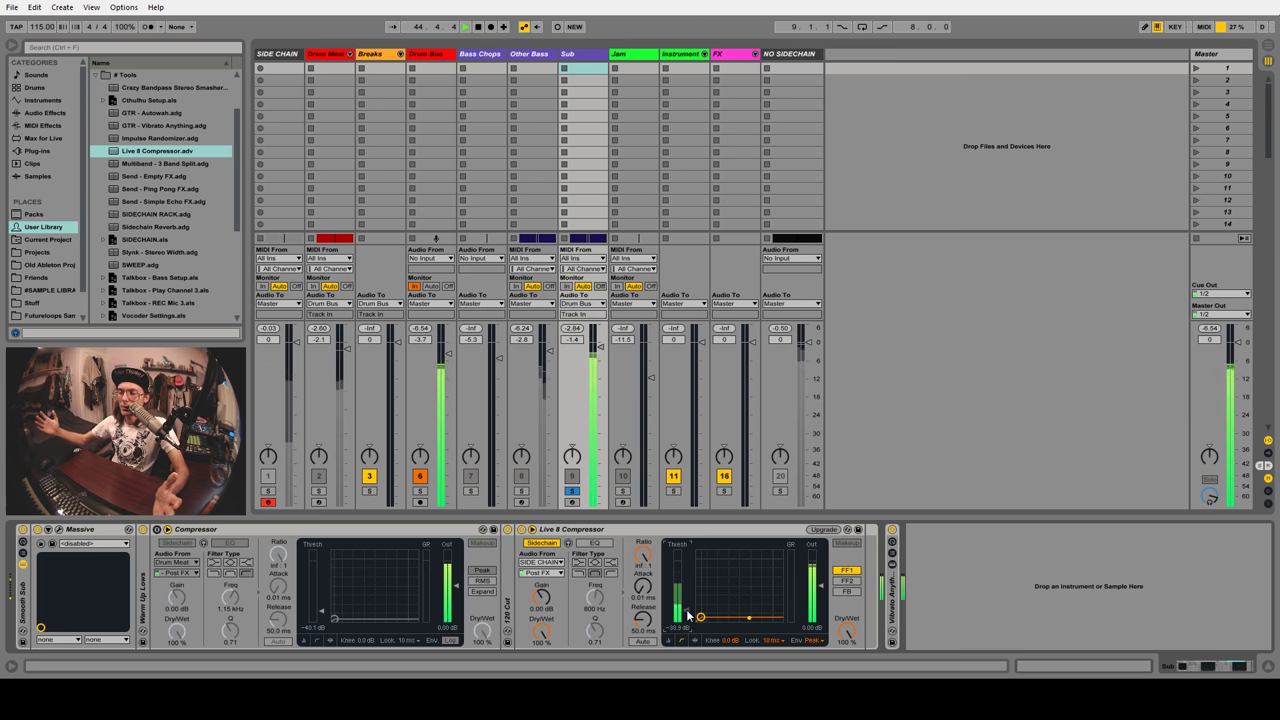
left_click(847, 580)
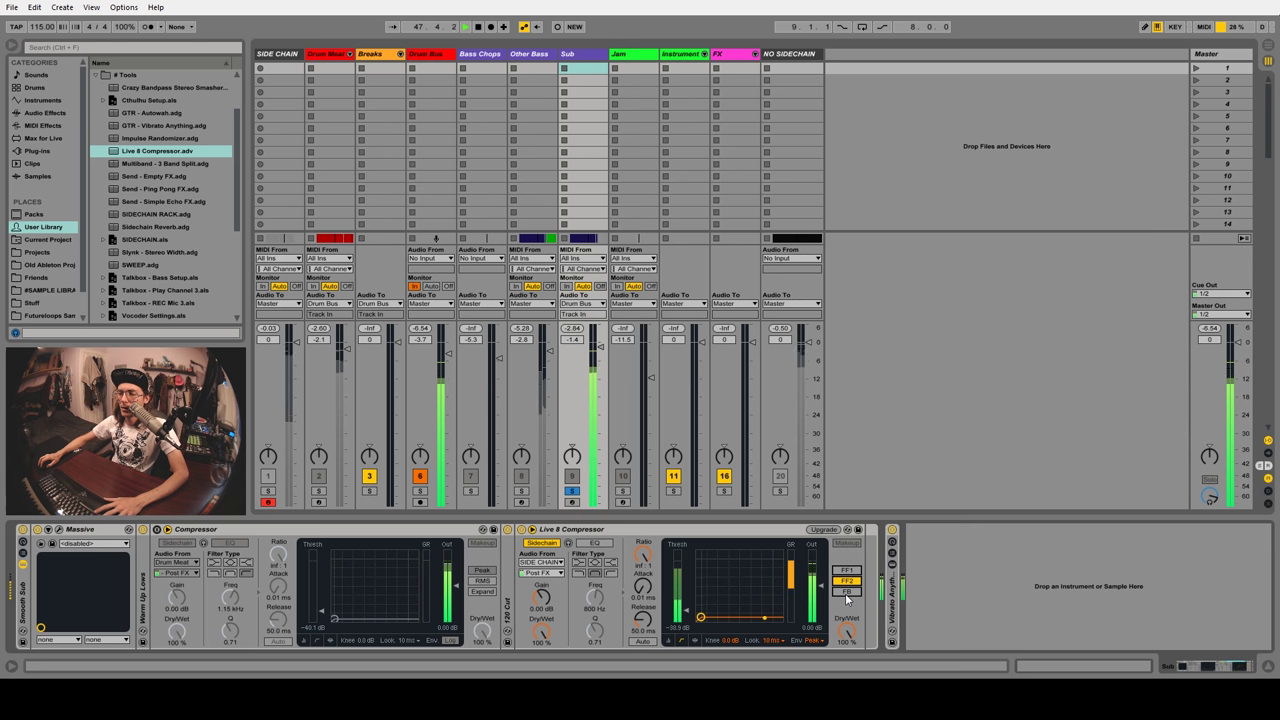
left_click(847, 592)
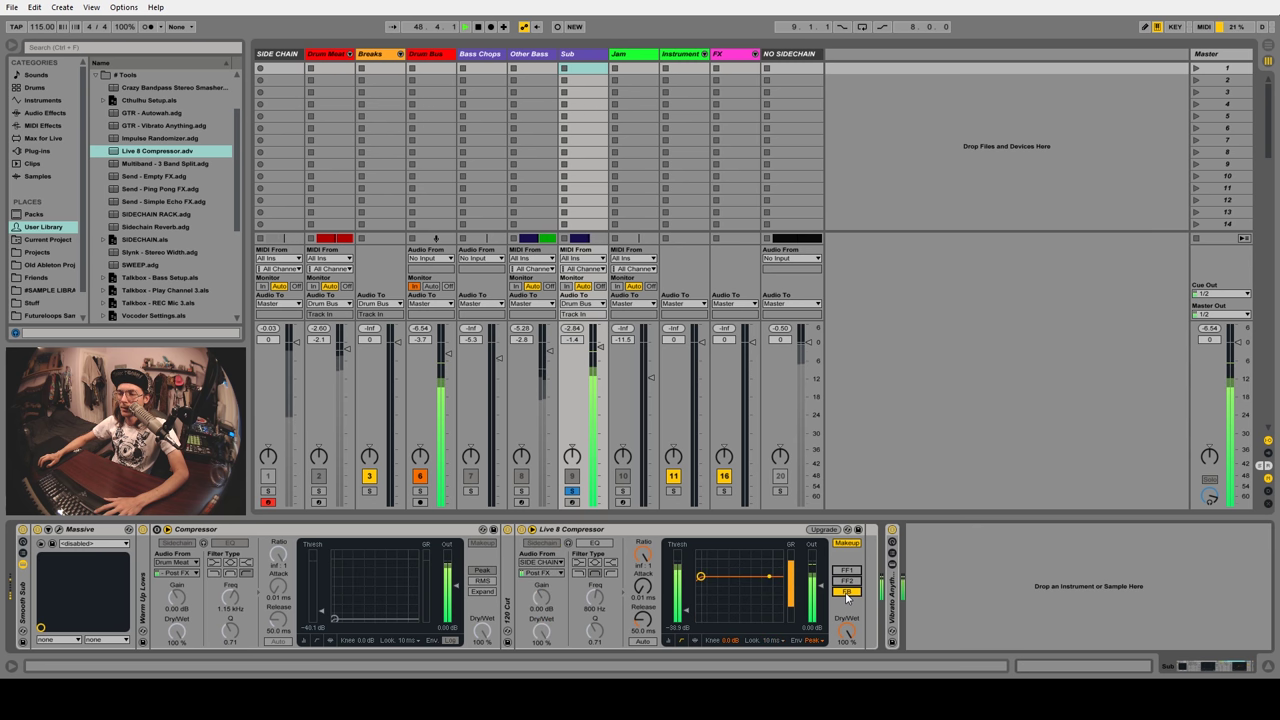
left_click(847, 582)
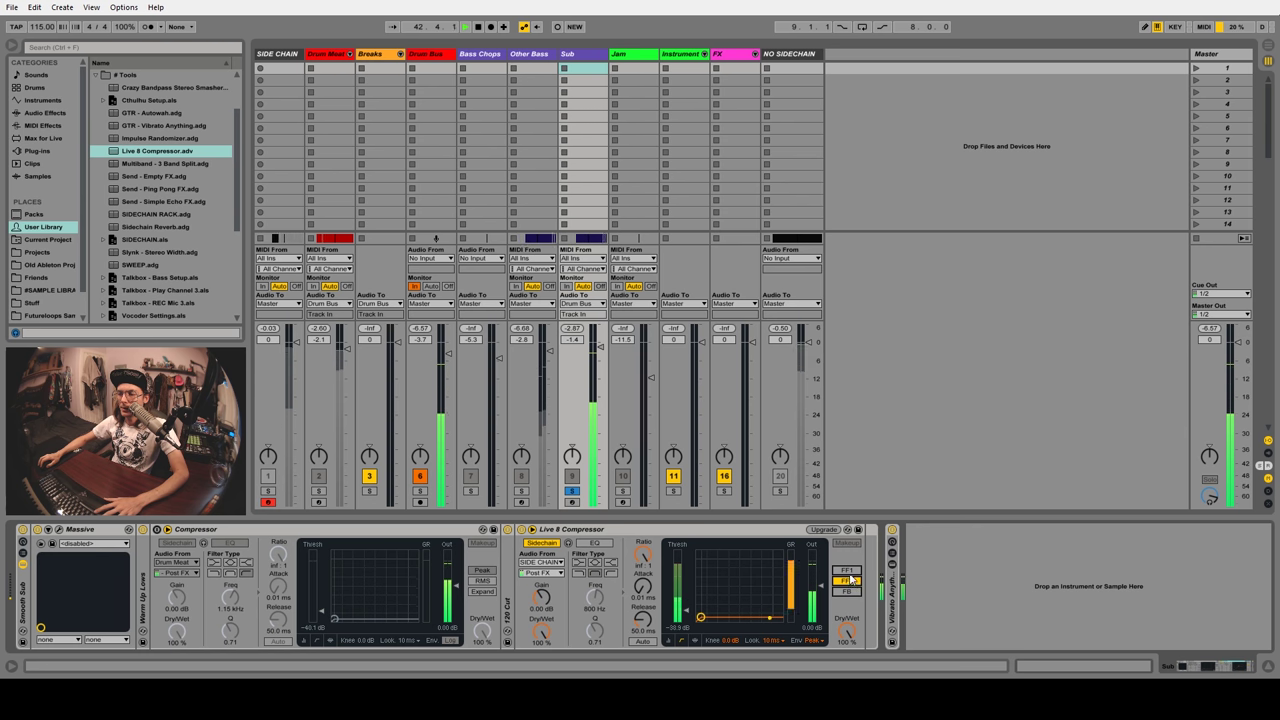
left_click(847, 570)
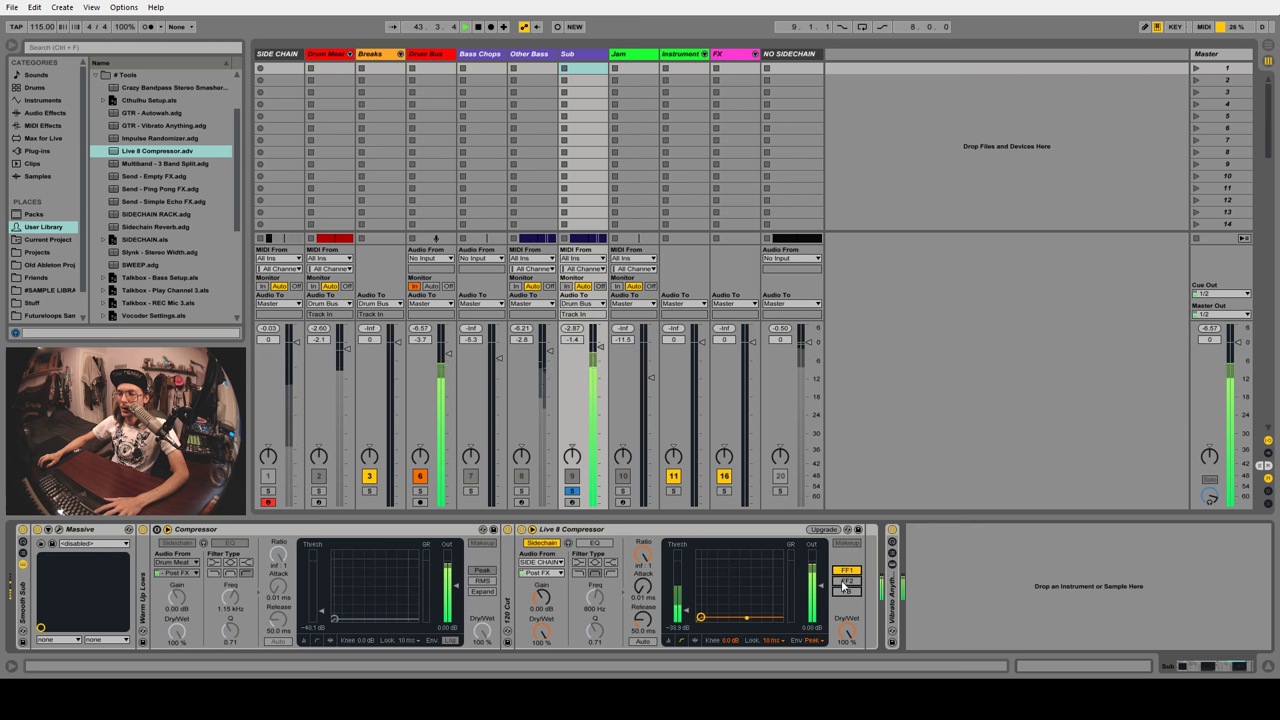
Deactivate the Live 8 Compressor, reactivate the regular Compressor on the Sub track, and point out both devices
left_click(521, 529)
left_click(158, 530)
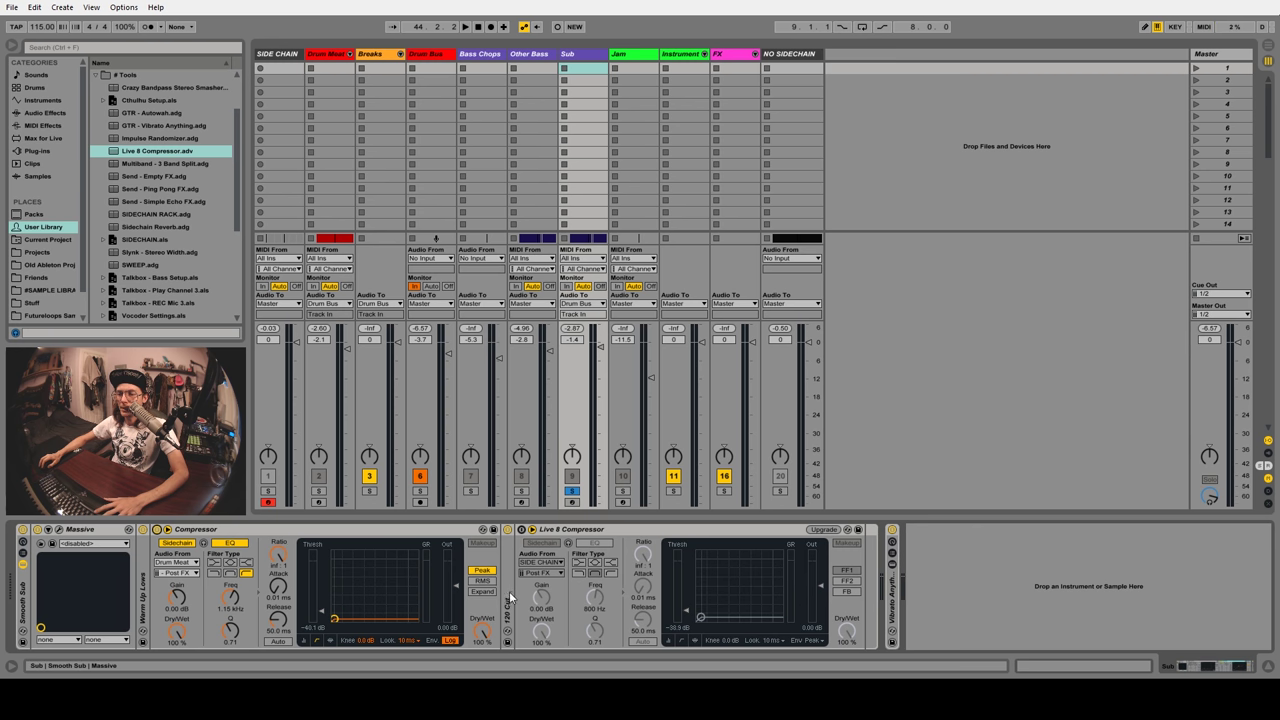
left_click(576, 531)
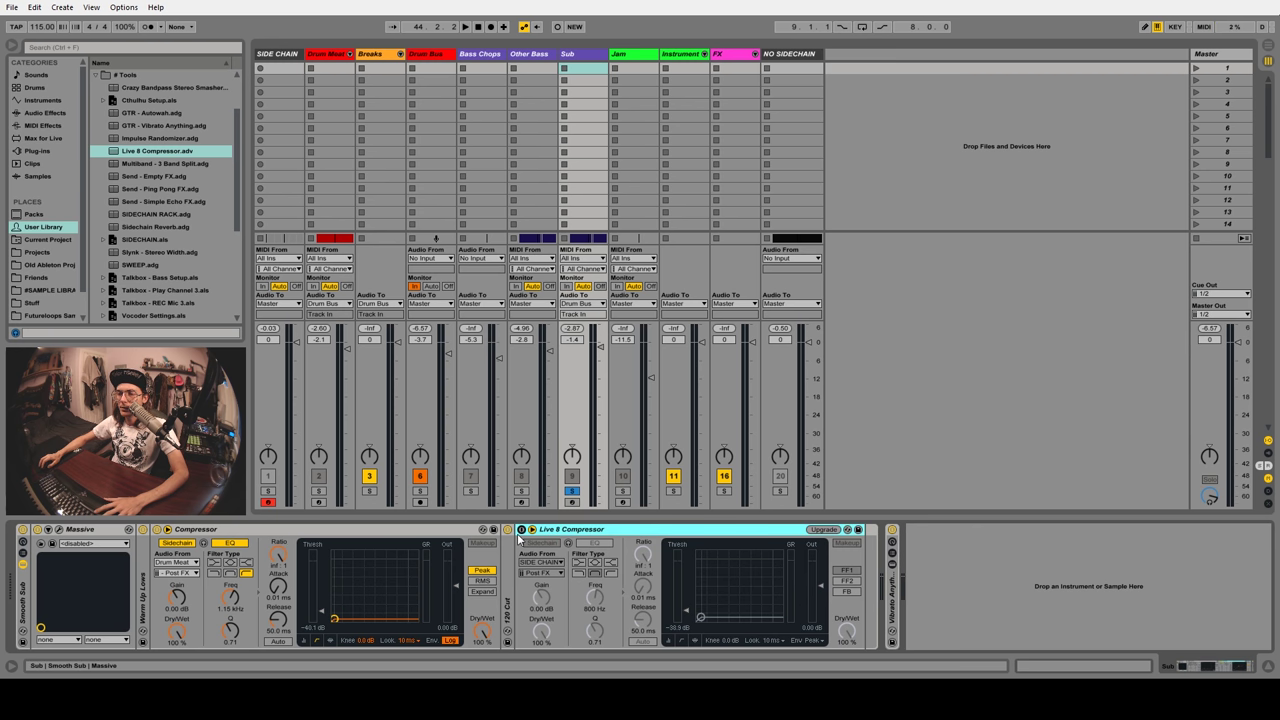
left_click(418, 534)
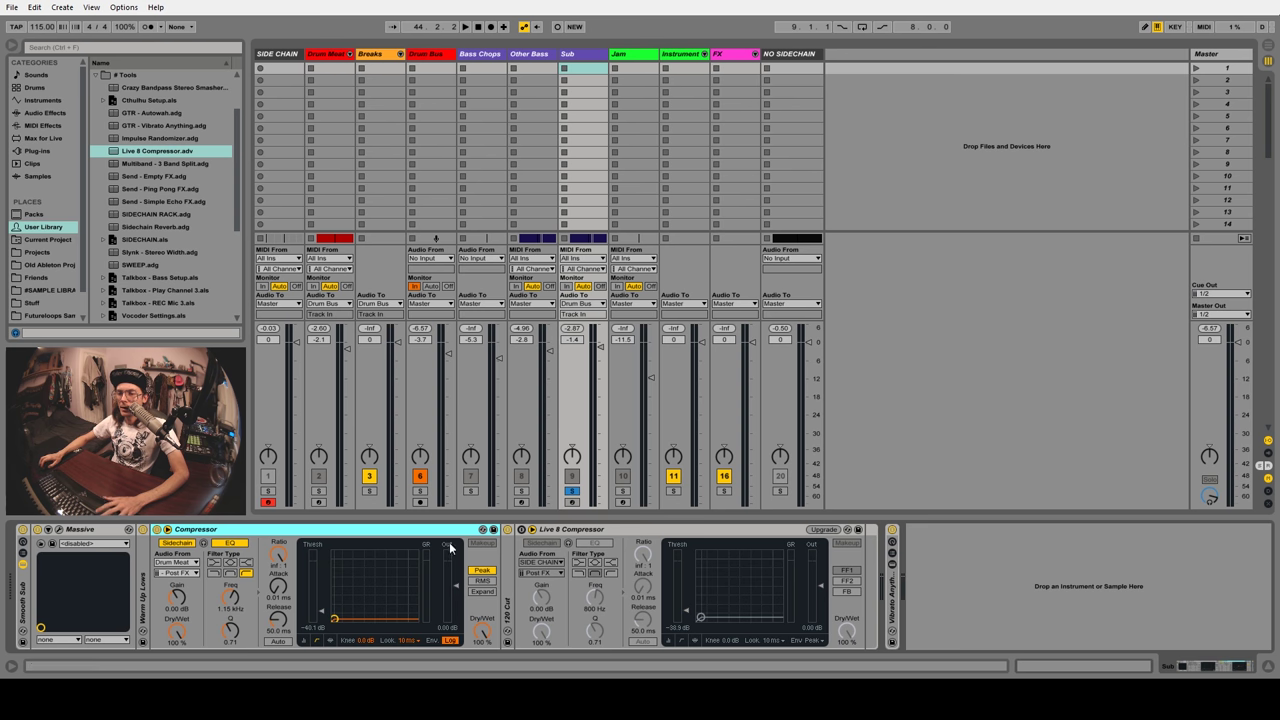
left_click(582, 532)
left_click(440, 531)
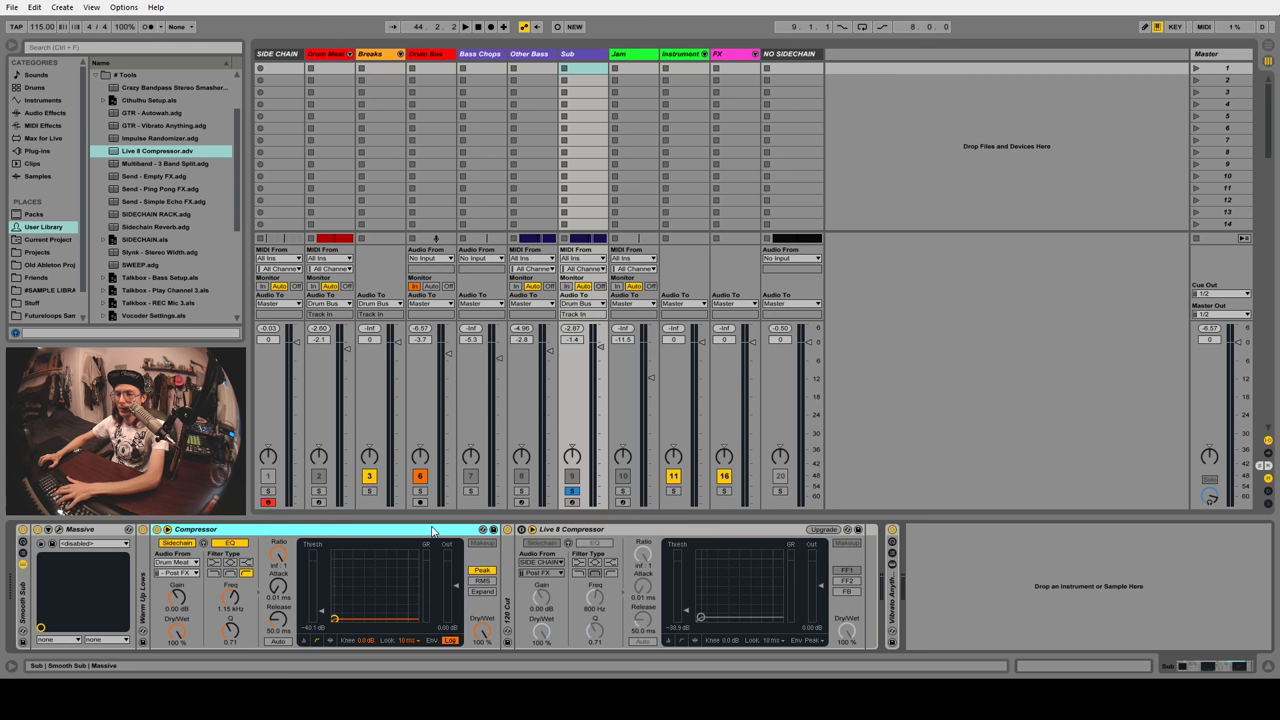
Delete the regular Compressor from the Sub track, reactivate the Live 8 Compressor, and raise its threshold to about -31 dB during playback
key("Delete")
left_click(171, 529)
key("space")
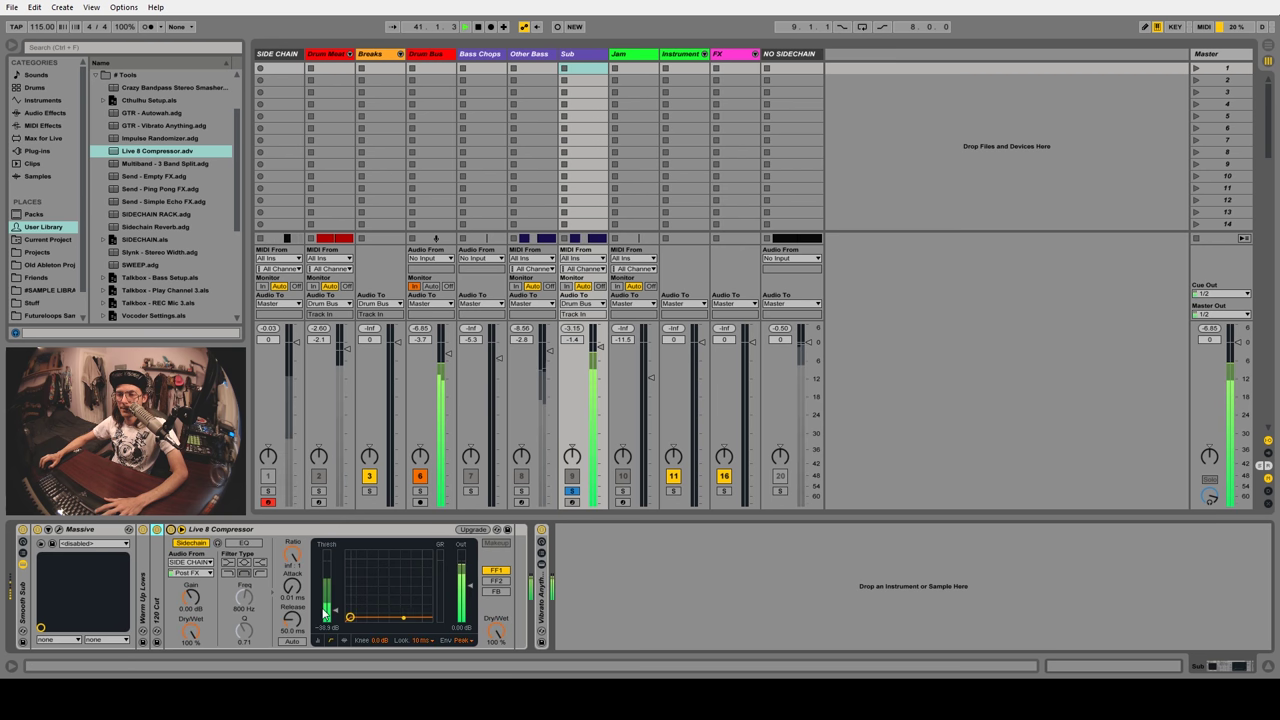
left_click_drag(337, 611, 337, 607)
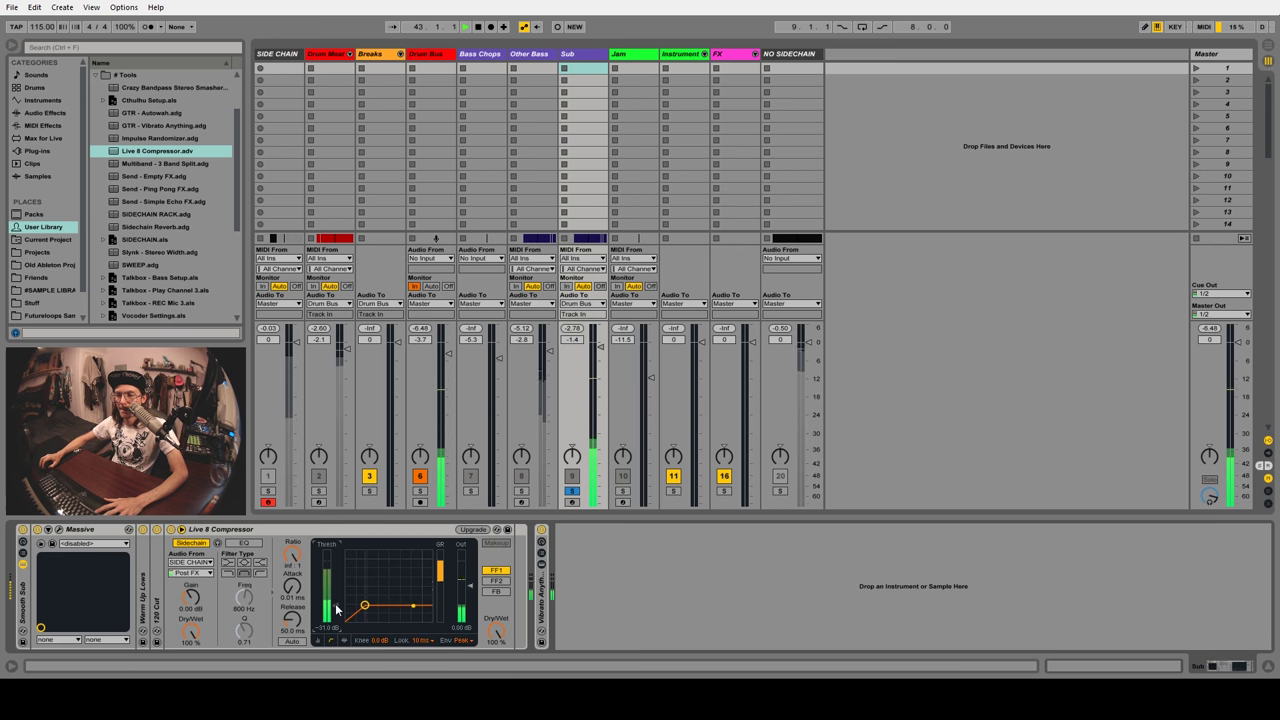
Solo the Drum Bus and compare the sound with the Sub track's Live 8 Compressor deactivated and active during playback
left_click(421, 491)
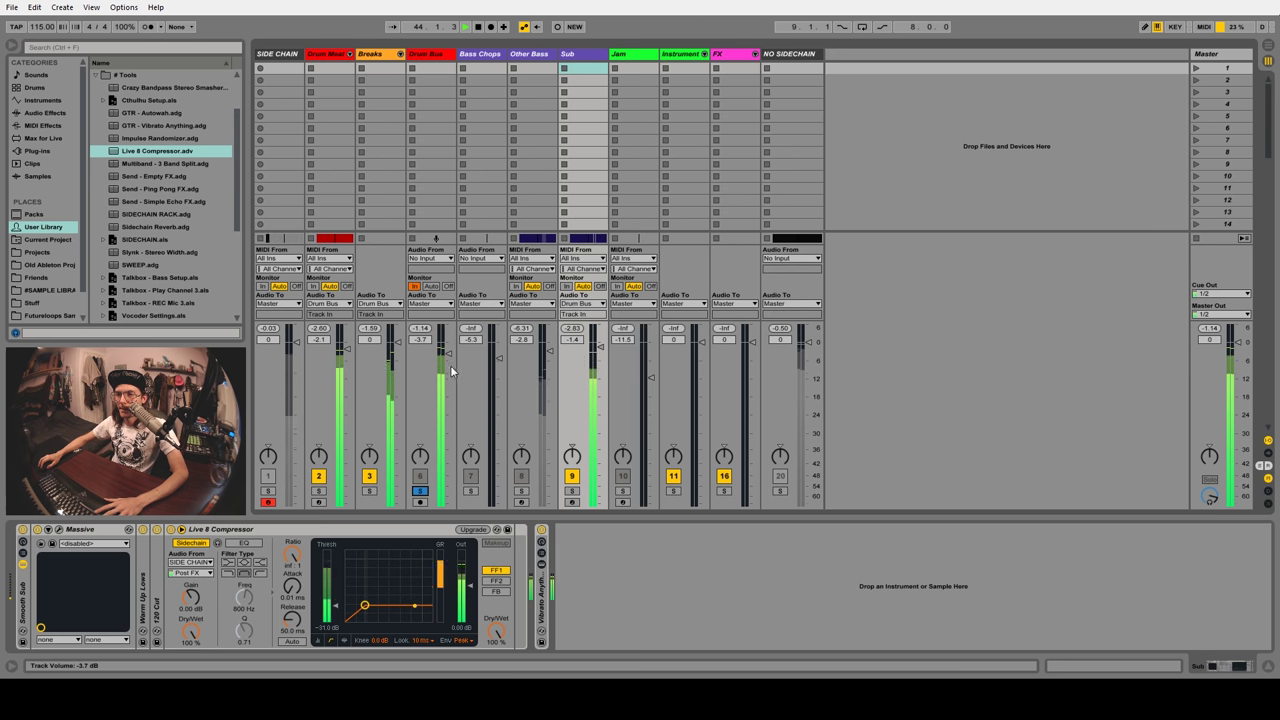
left_click(170, 529)
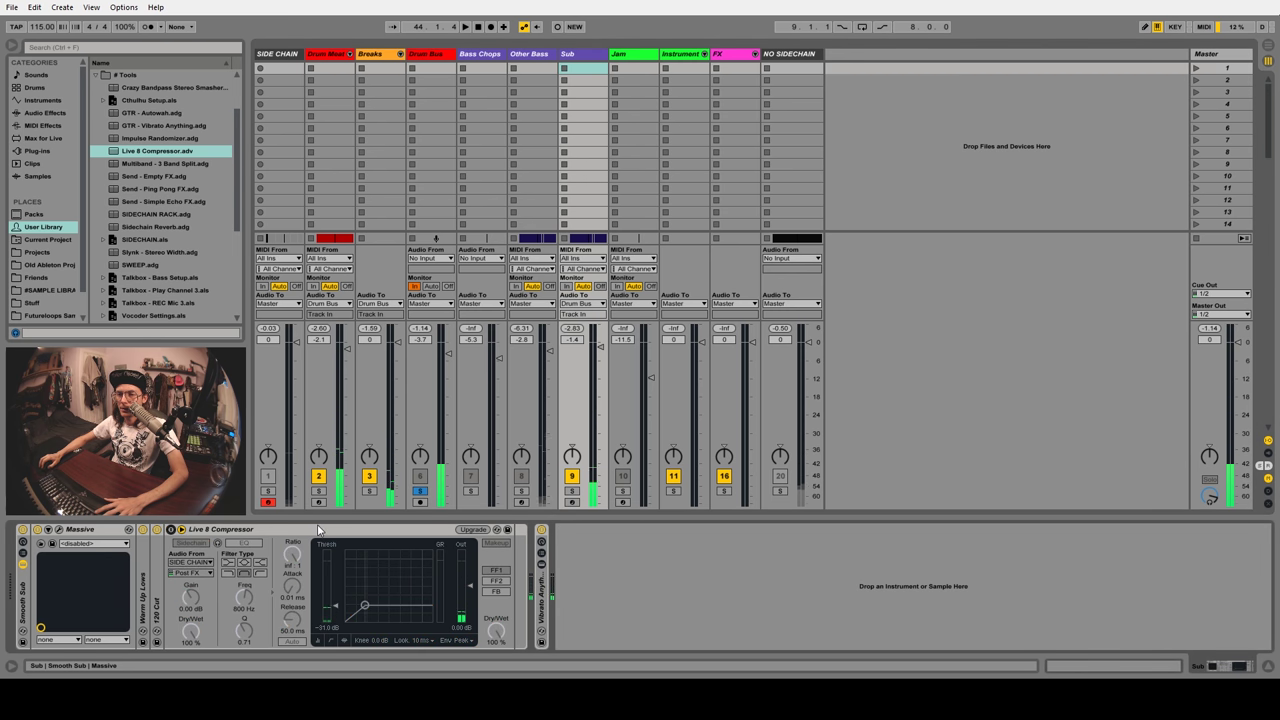
key("space")
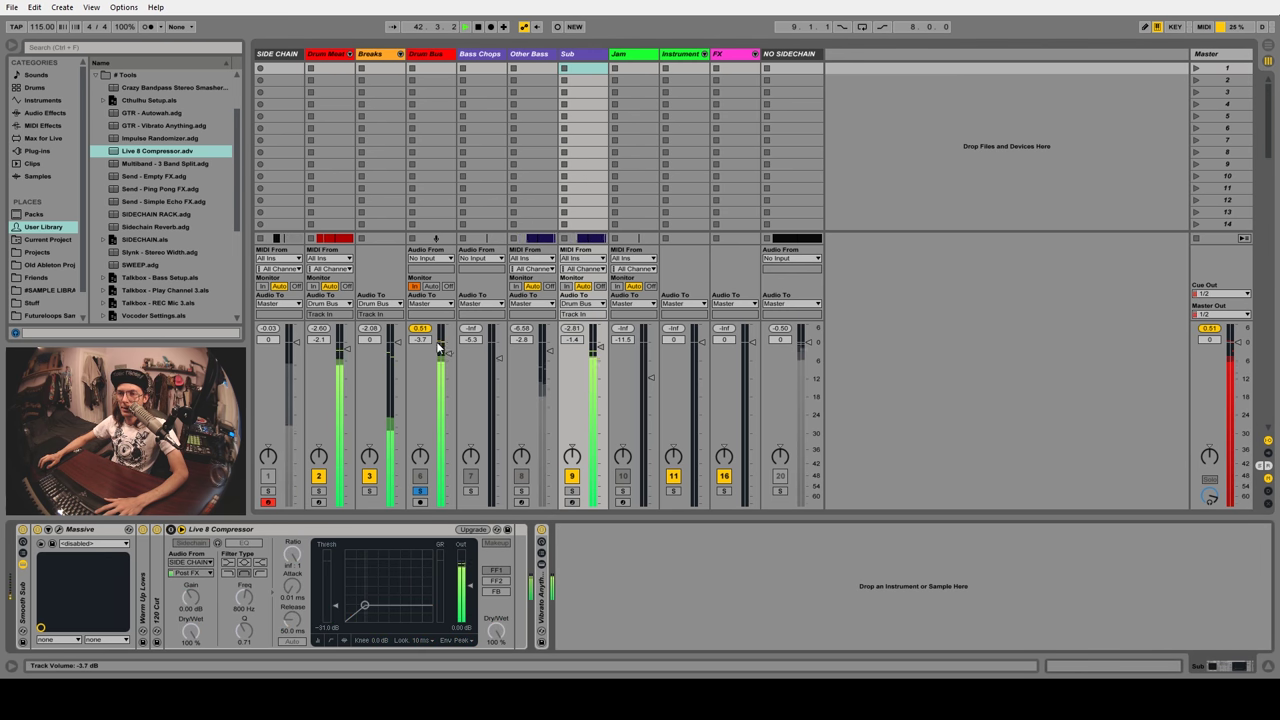
left_click(170, 529)
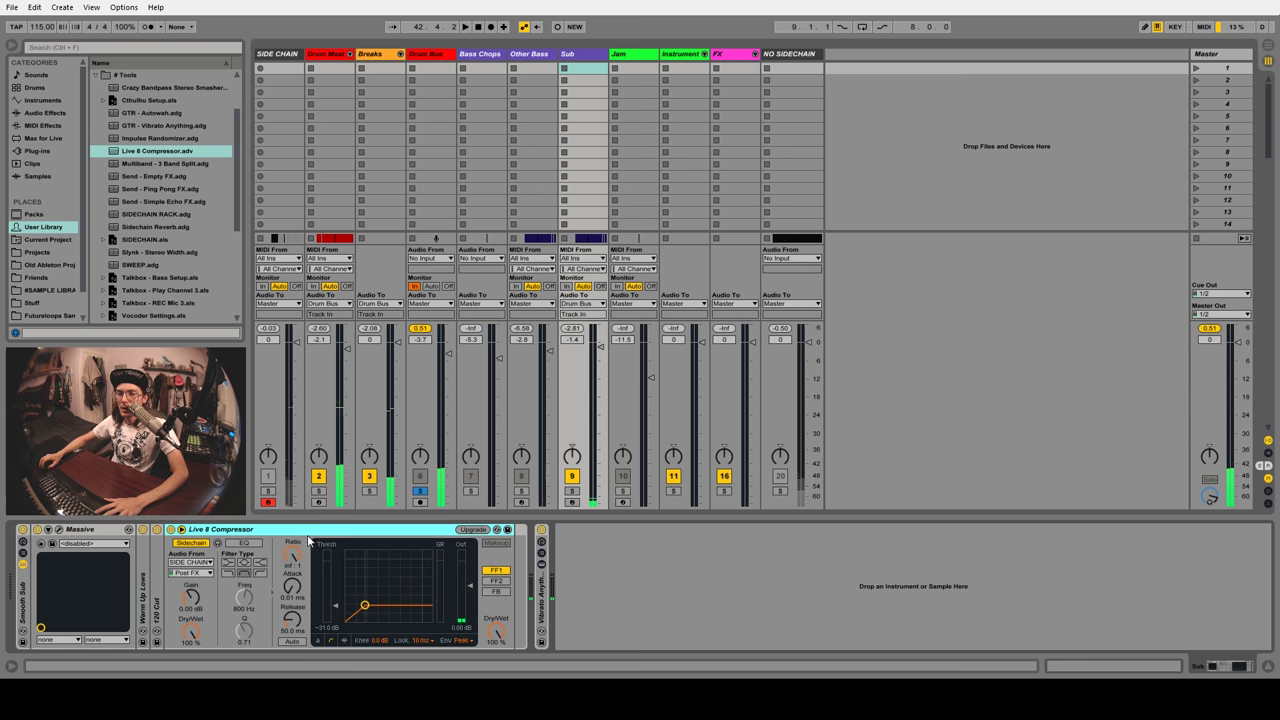
Set the Live 8 Compressor's sidechain source to Drum Meat, Drum Rack | Kick | Post FX, and enable its sidechain EQ
left_click(200, 564)
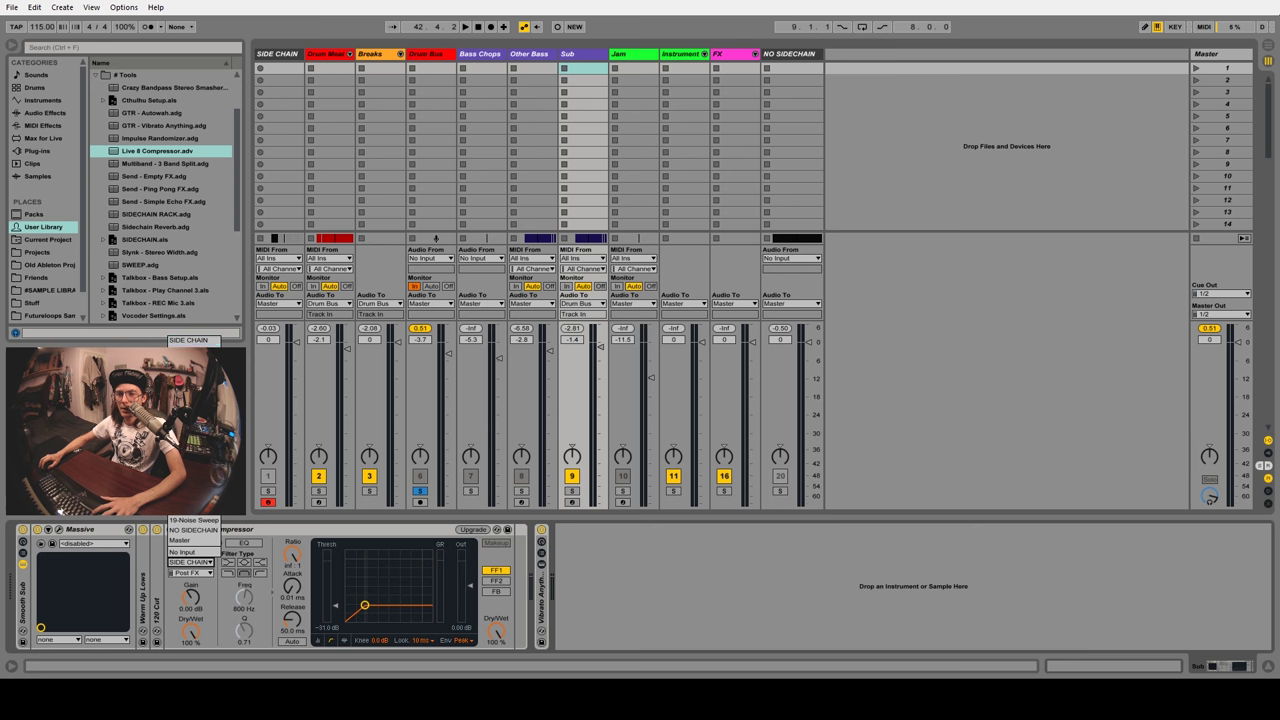
left_click(190, 522)
left_click(201, 575)
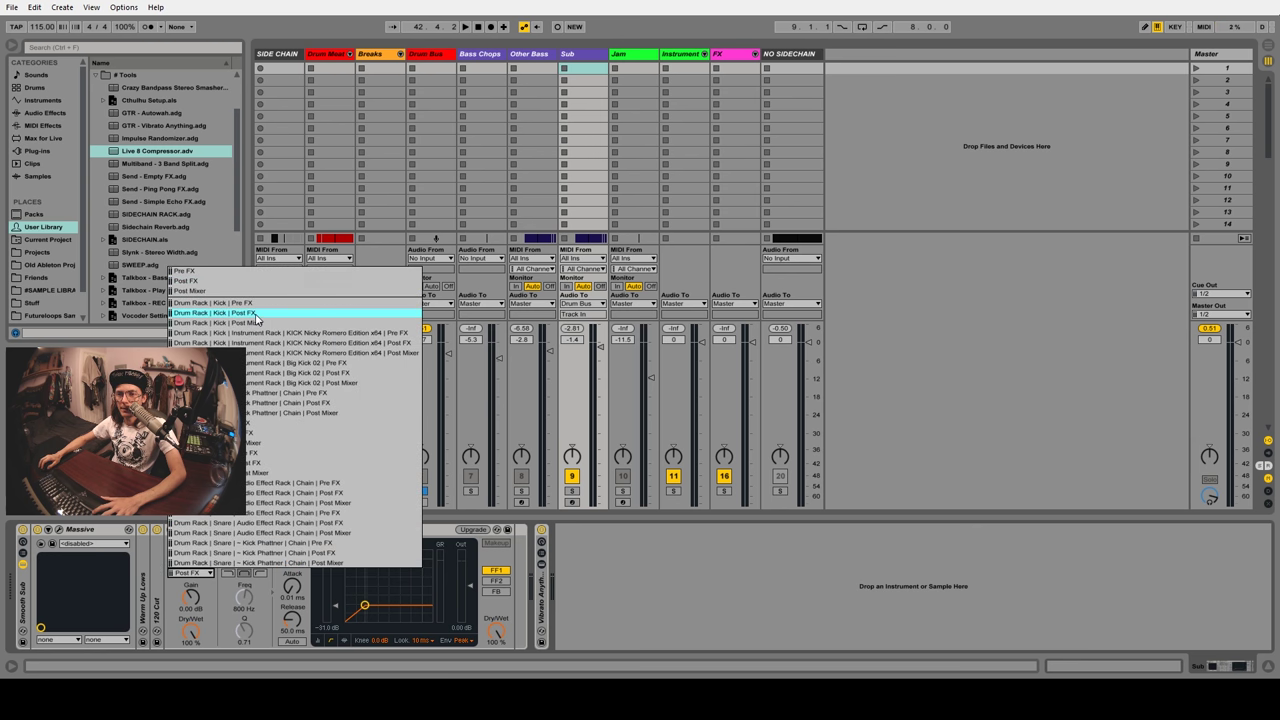
left_click(230, 568)
left_click(243, 543)
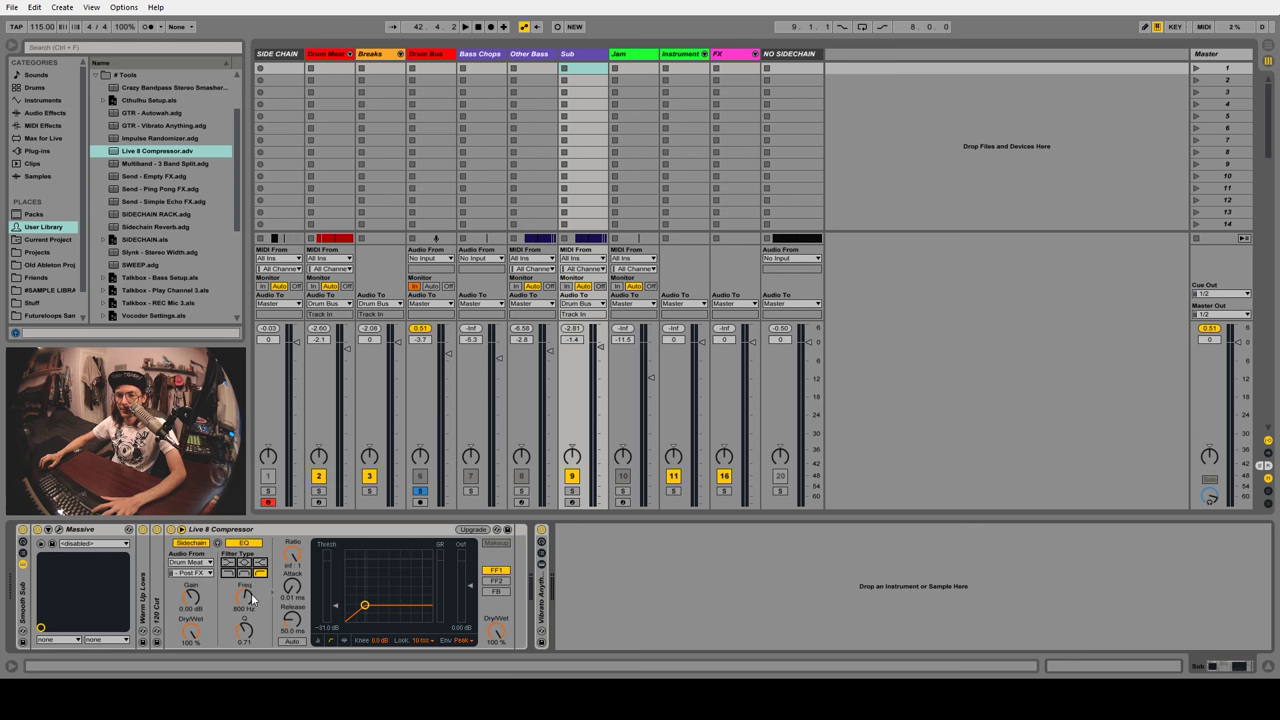
During playback, raise the sidechain EQ frequency to 15.0 kHz and adjust the threshold to about -47 dB and release to about 85.7 ms
left_click_drag(244, 597, 244, 585)
key("space")
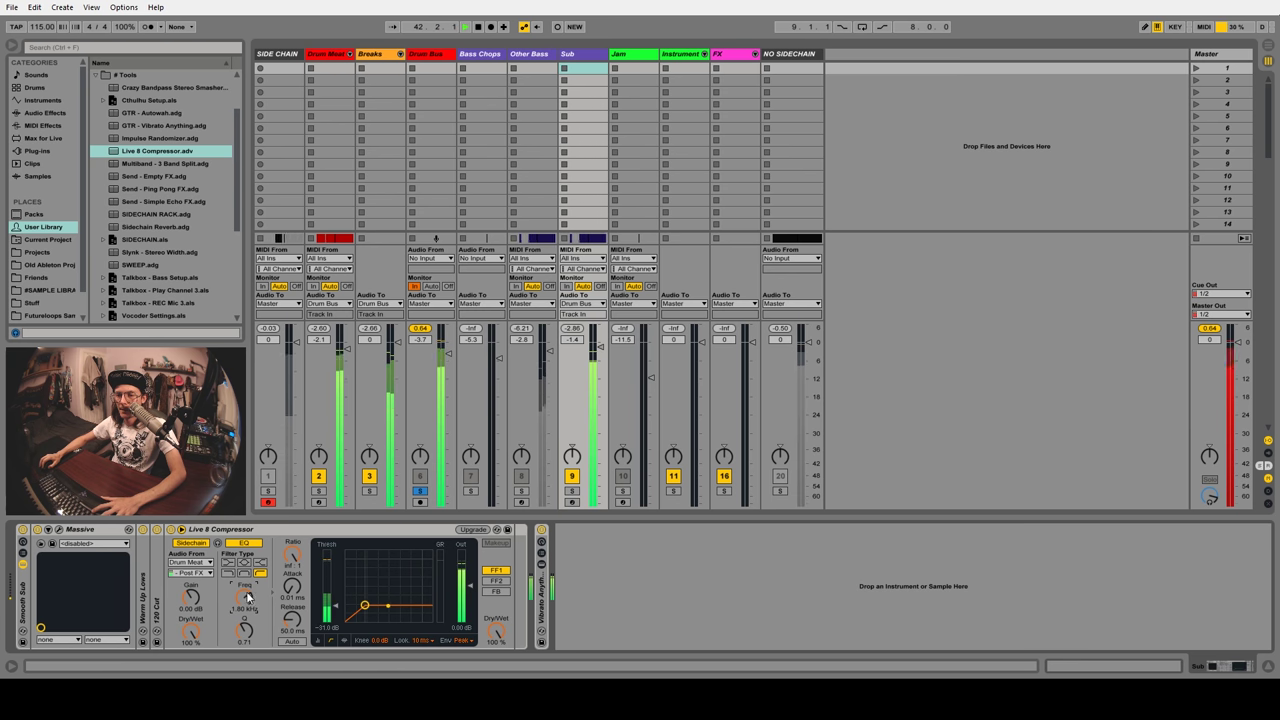
left_click_drag(244, 598, 244, 586)
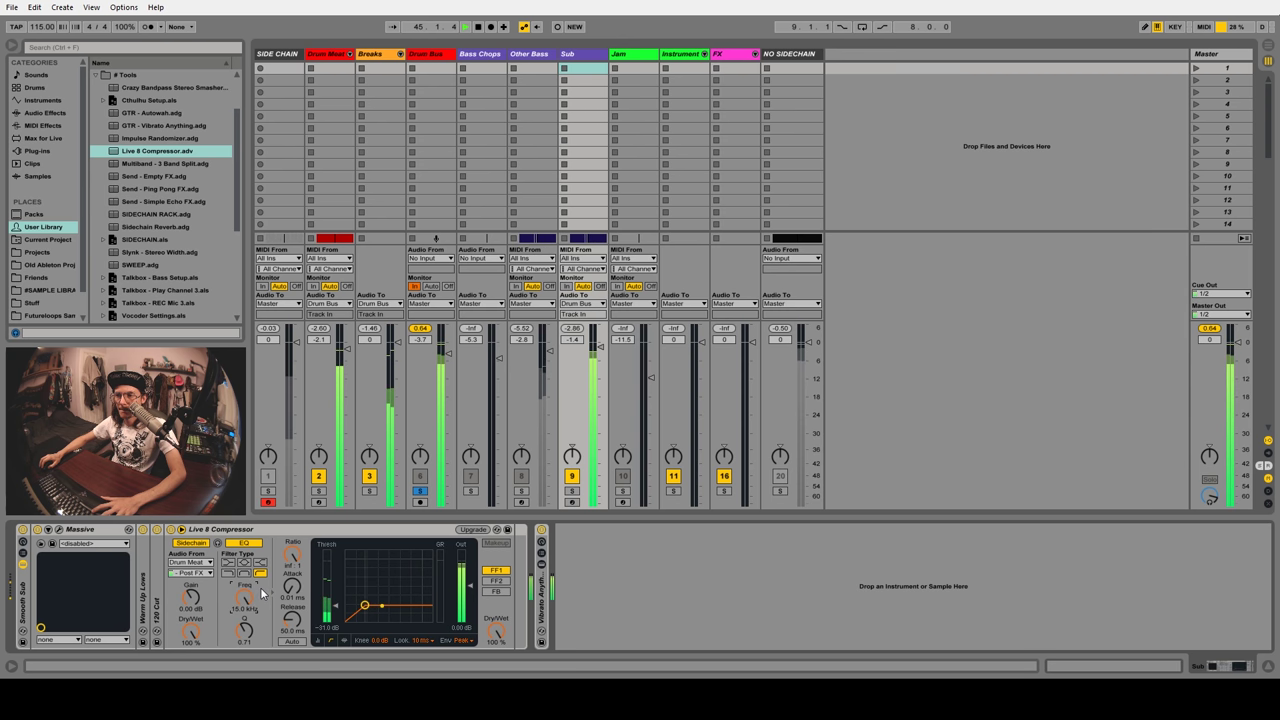
left_click_drag(335, 605, 292, 608)
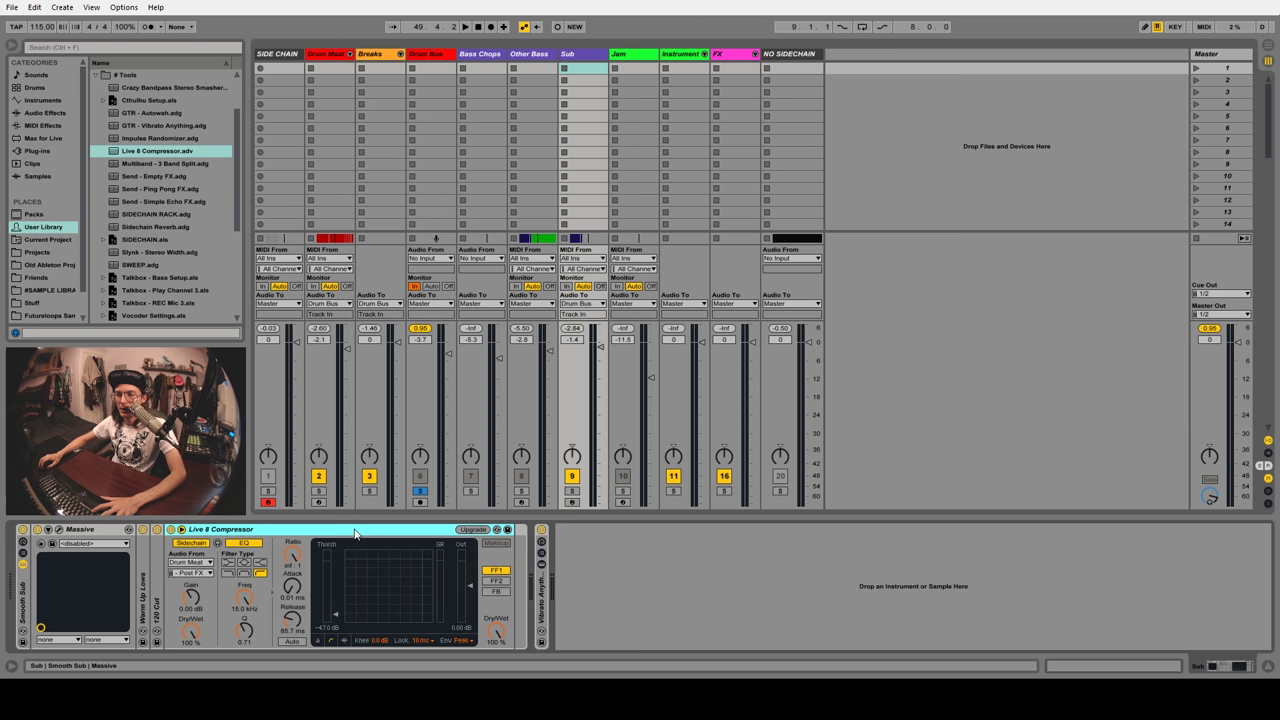
Duplicate the Live 8 Compressor and key the copy from Drum Rack | Snare | Post FX with about -32 dB threshold and 41.1 ms release
key("ctrl+d")
left_click(557, 572)
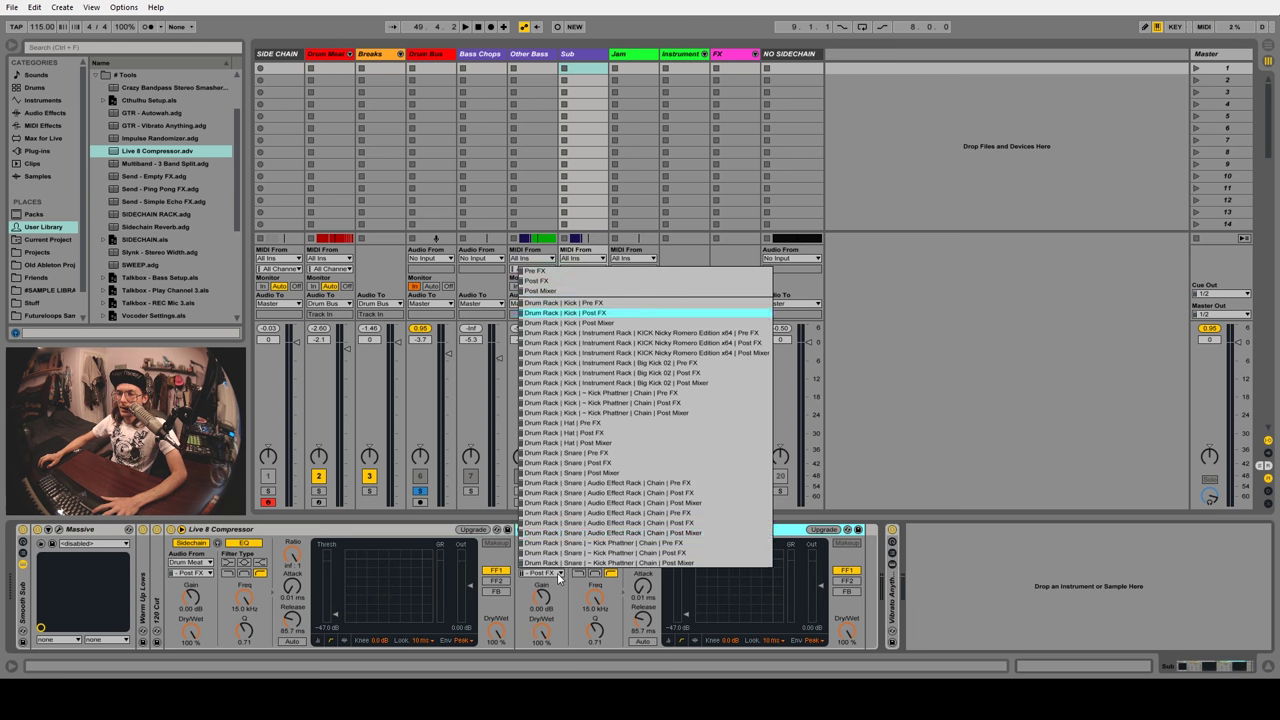
left_click(605, 463)
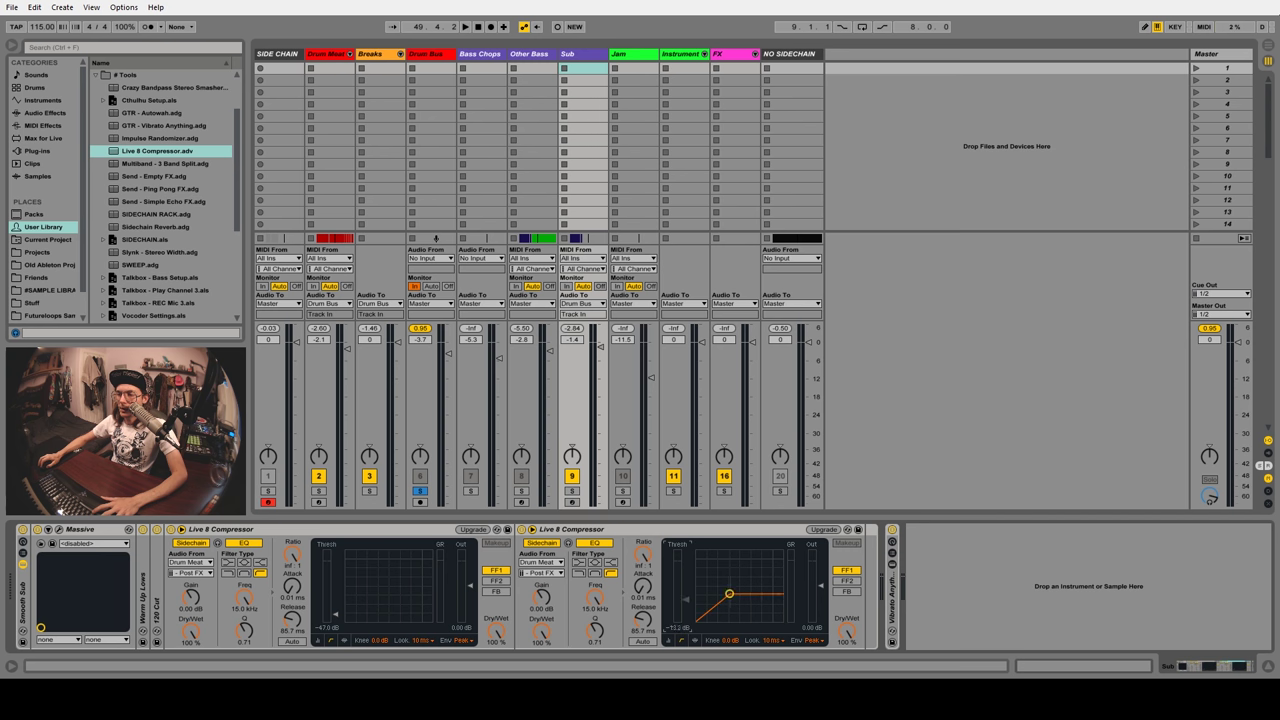
left_click_drag(729, 594, 643, 630)
key("space")
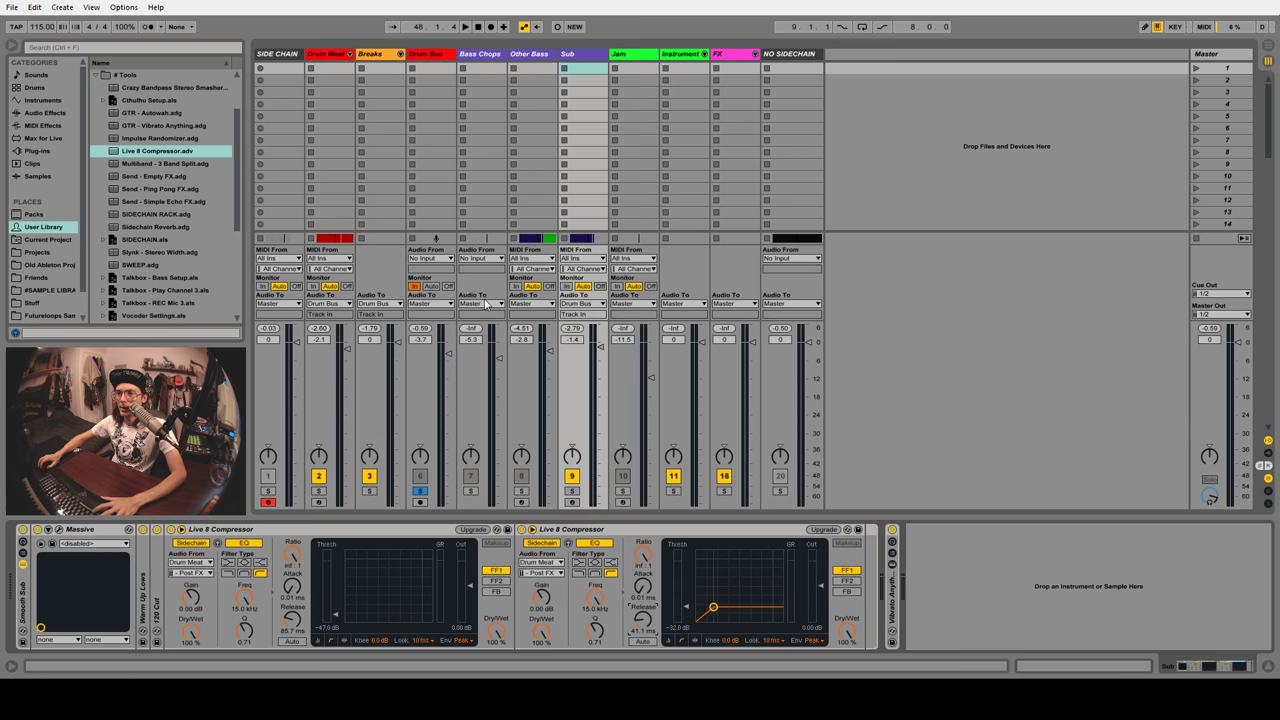
Check the Sub track's output routing options, unsolo the Drum Bus, and play the full mix
left_click(591, 304)
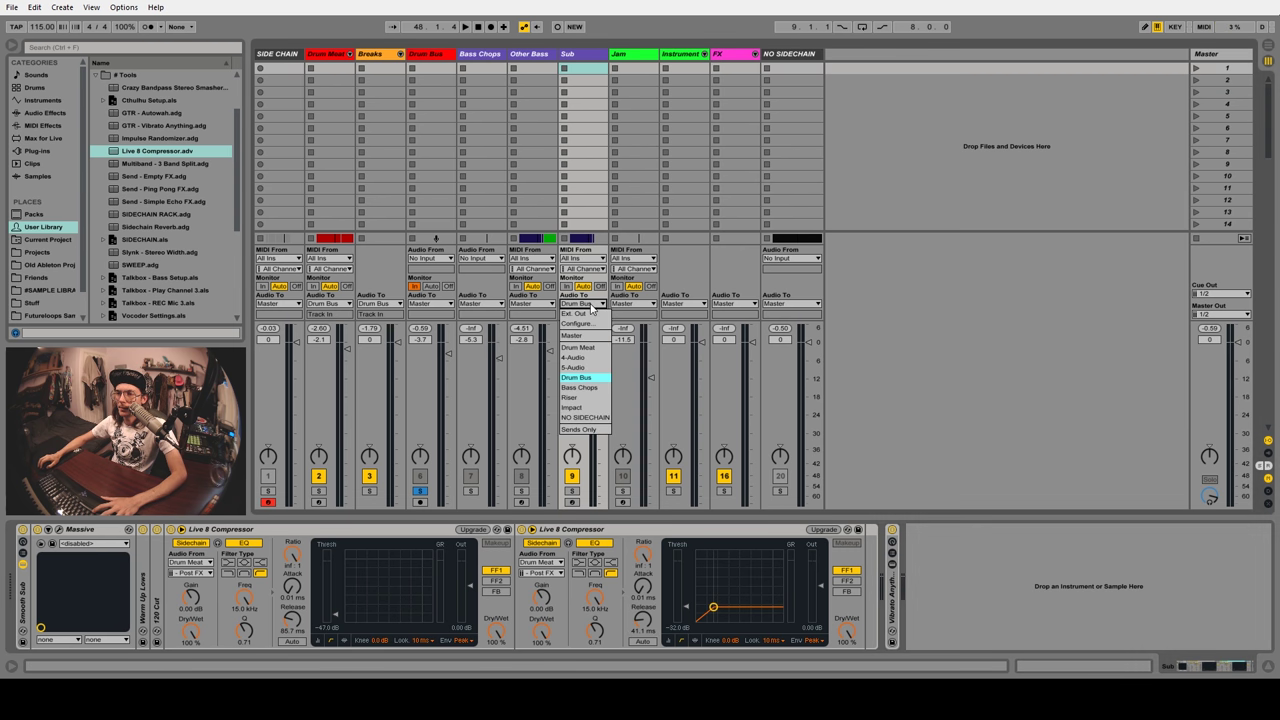
left_click(420, 491)
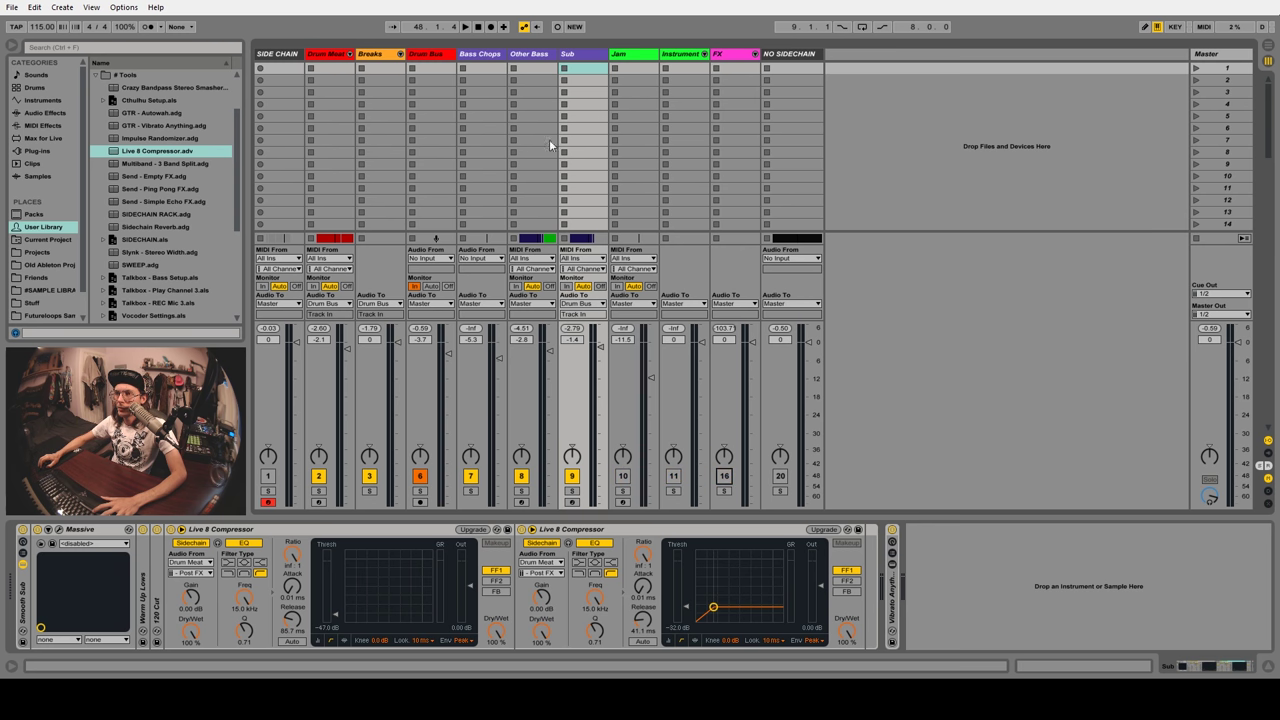
key("space")
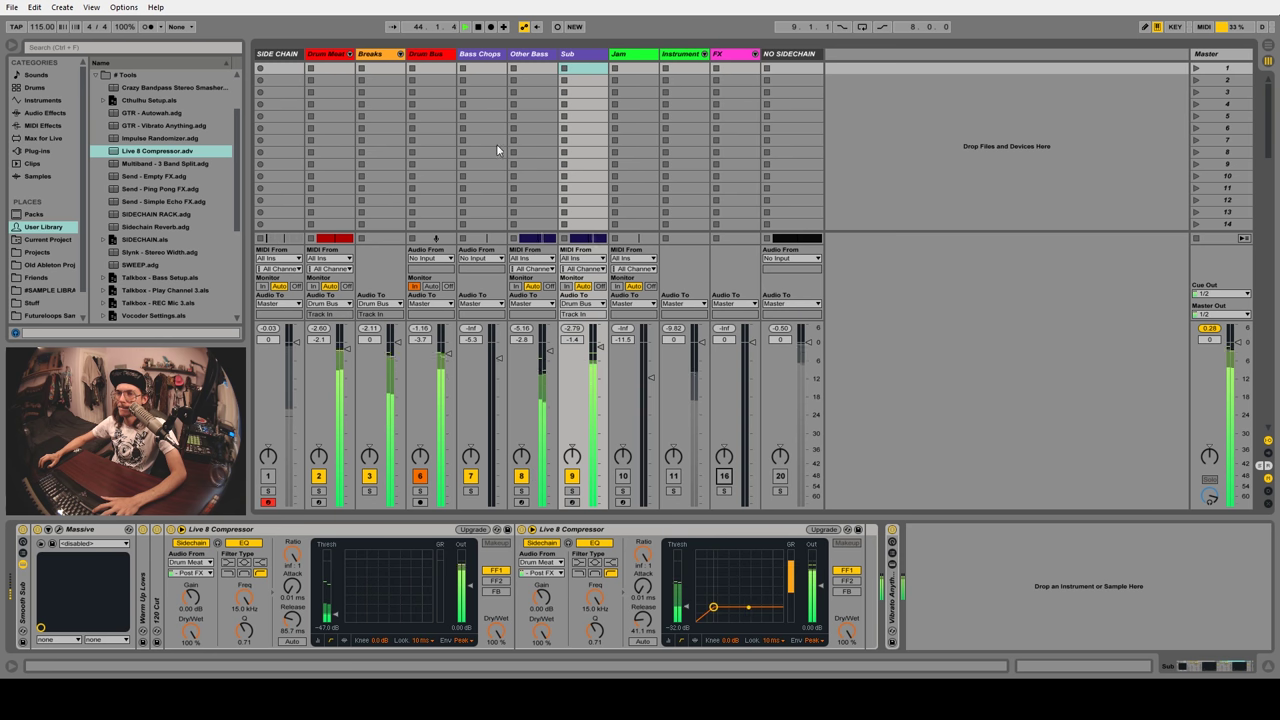
Copy the Breaks track's SIDE CHAIN-keyed Compressor to the end of the Other Bass track's device chain
left_click(384, 74)
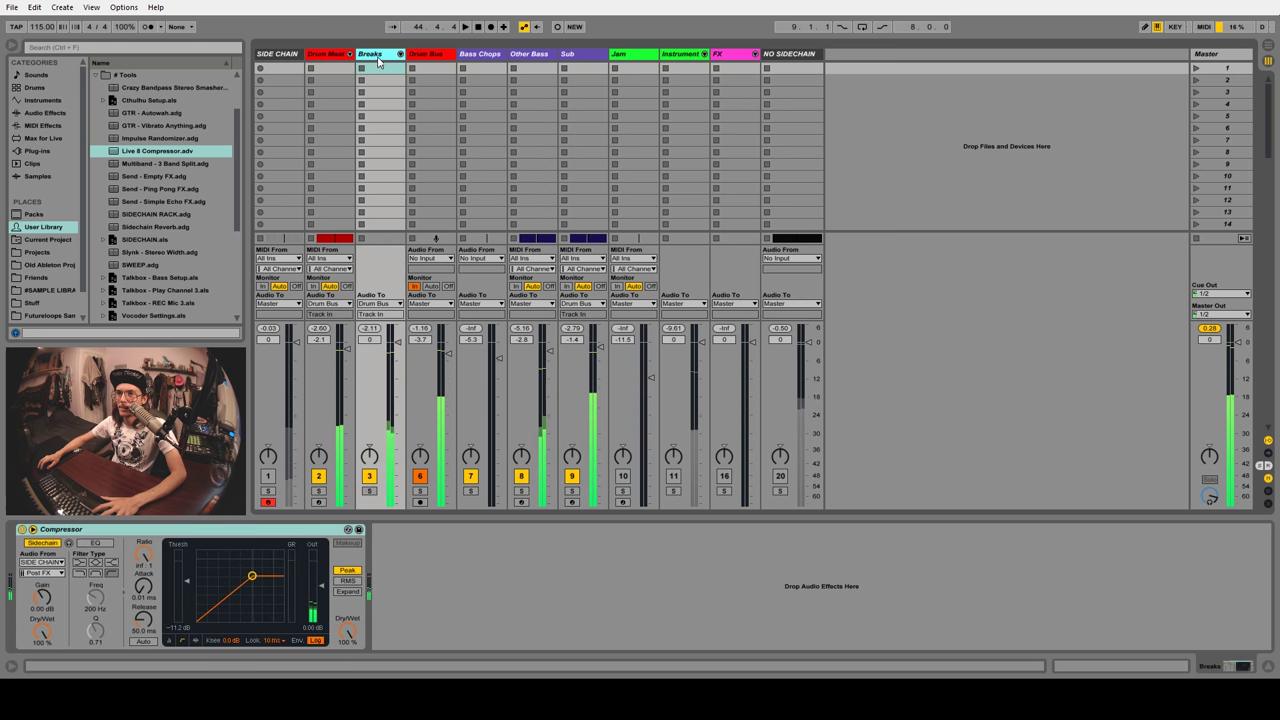
left_click(157, 552)
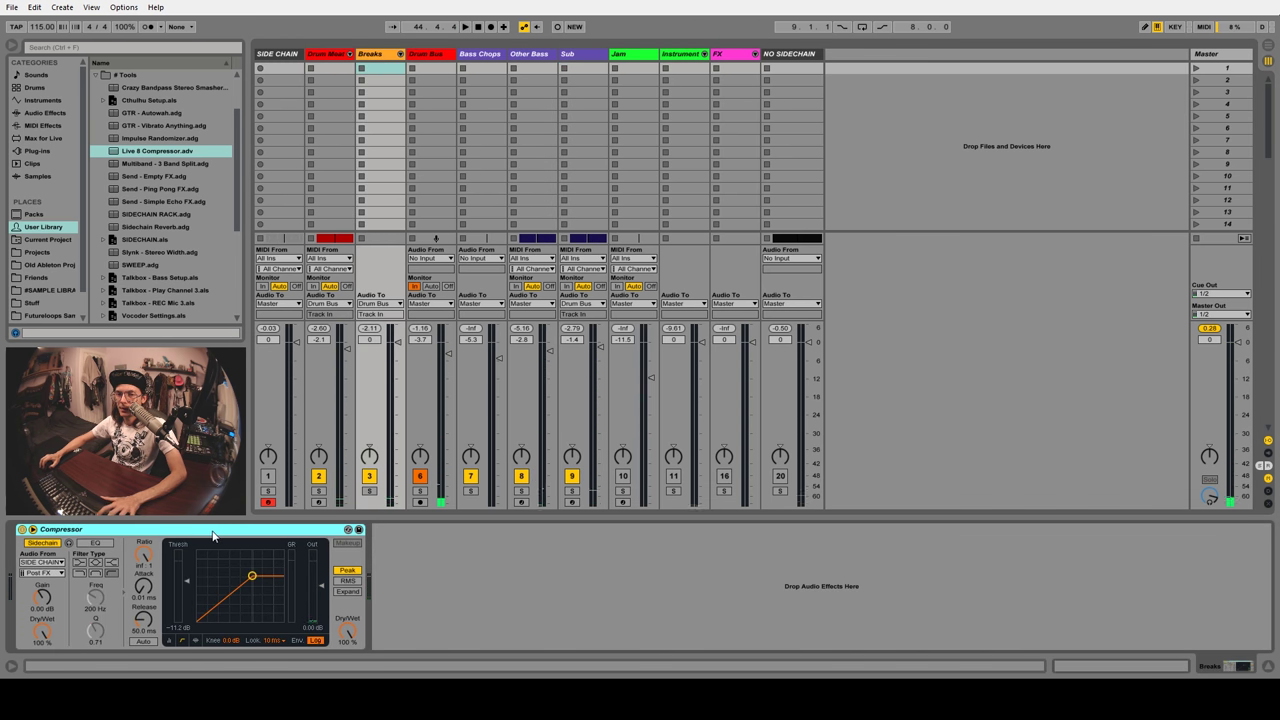
left_click(540, 67)
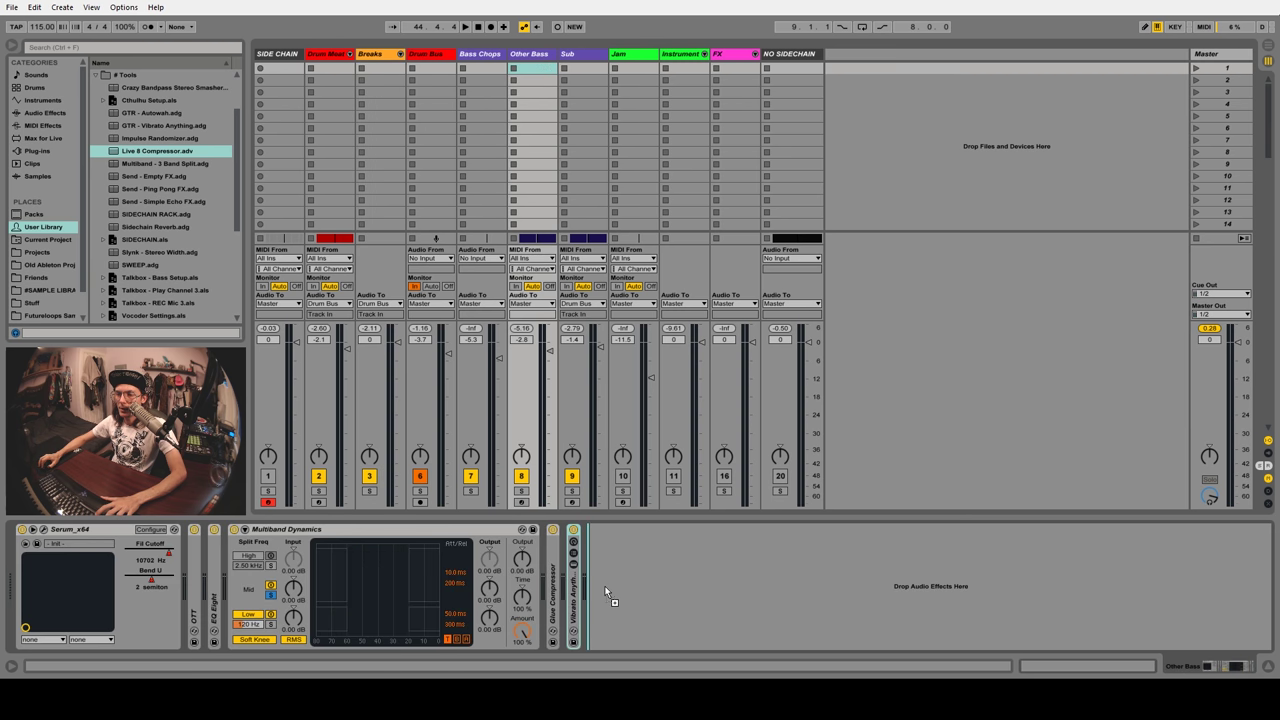
left_click_drag(605, 586, 608, 586)
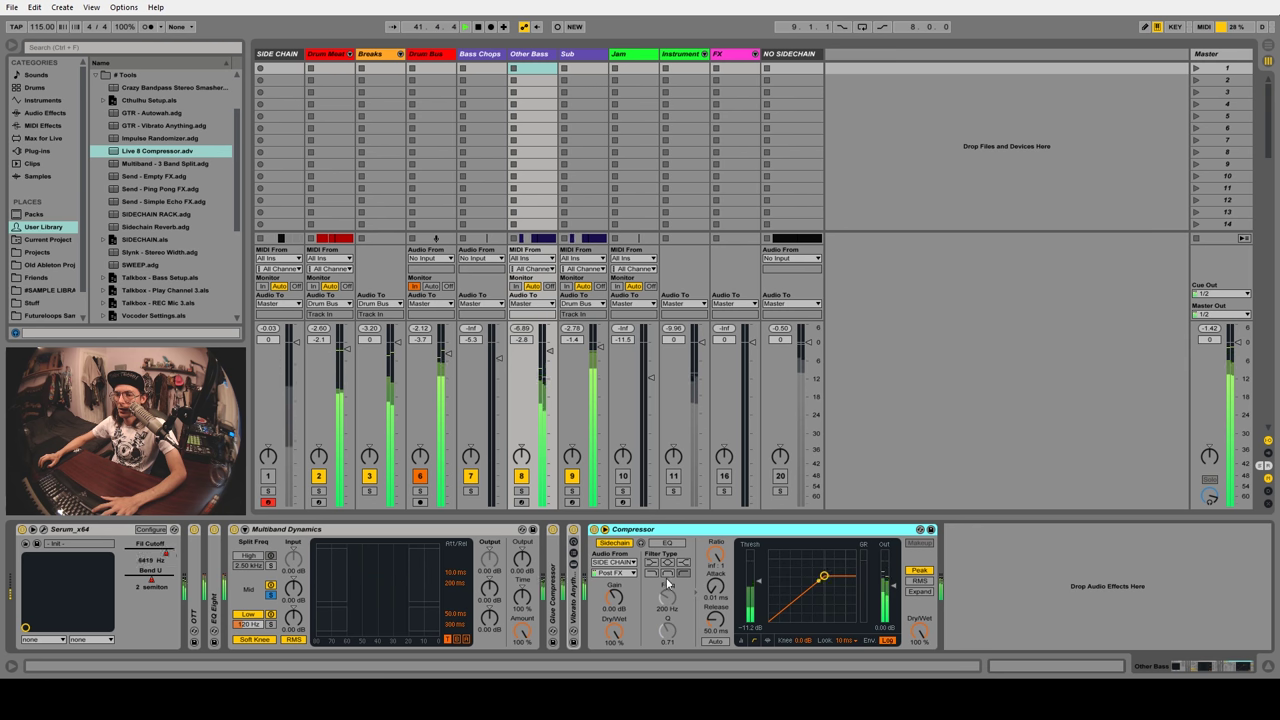
Solo the Other Bass track and lower its Compressor's threshold to about -21.3 dB during playback
left_click(521, 490)
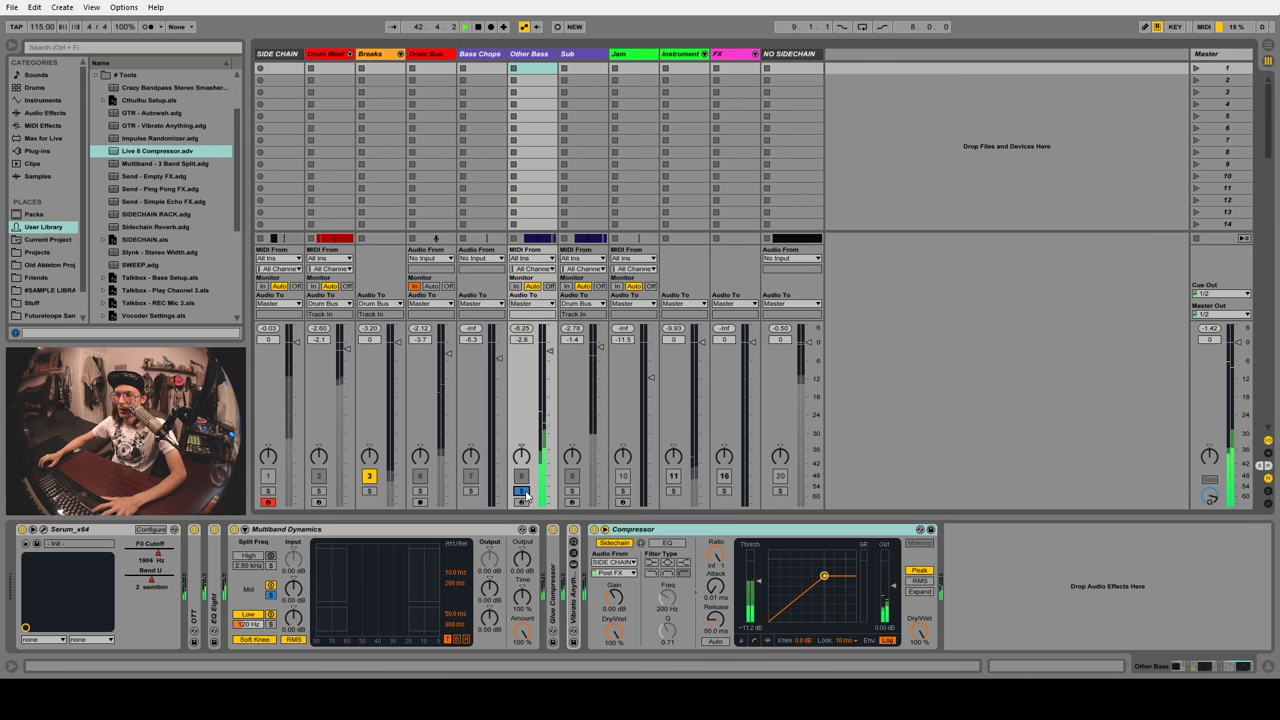
left_click_drag(778, 592, 778, 613)
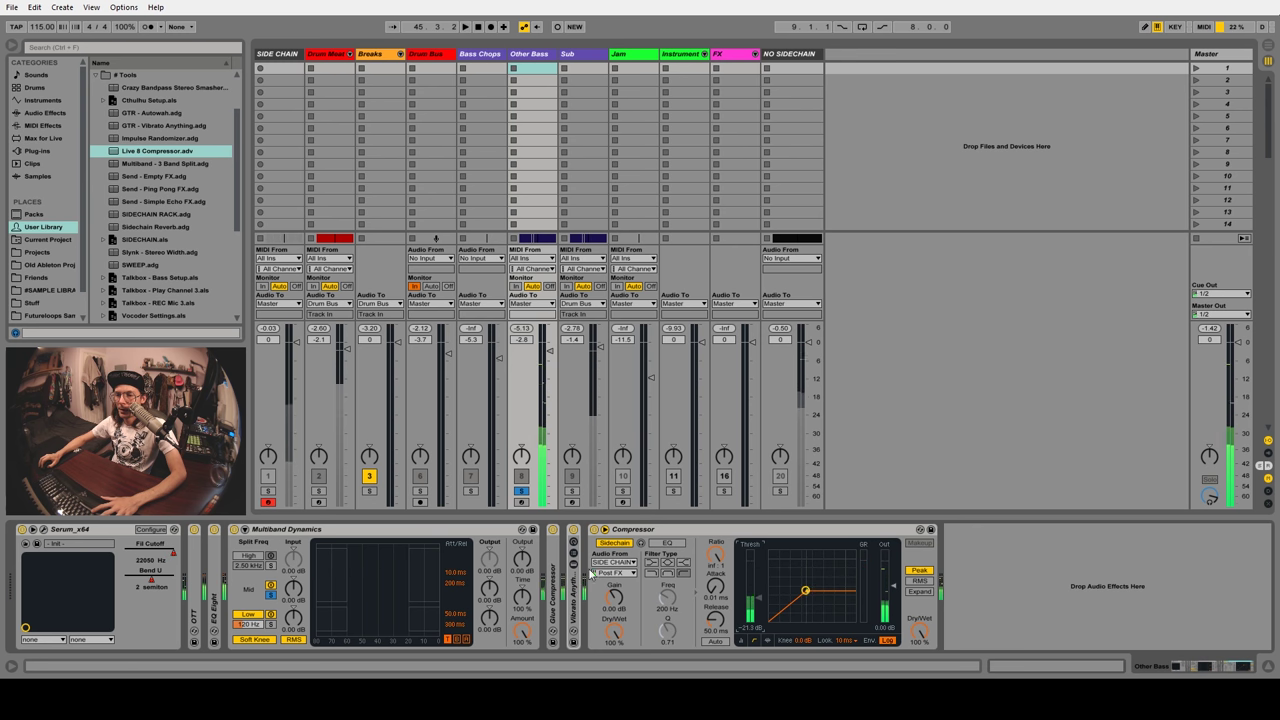
Try the Compressor before Multiband Dynamics on Other Bass during playback, and move it back to the end of the chain
left_click_drag(634, 529, 255, 555)
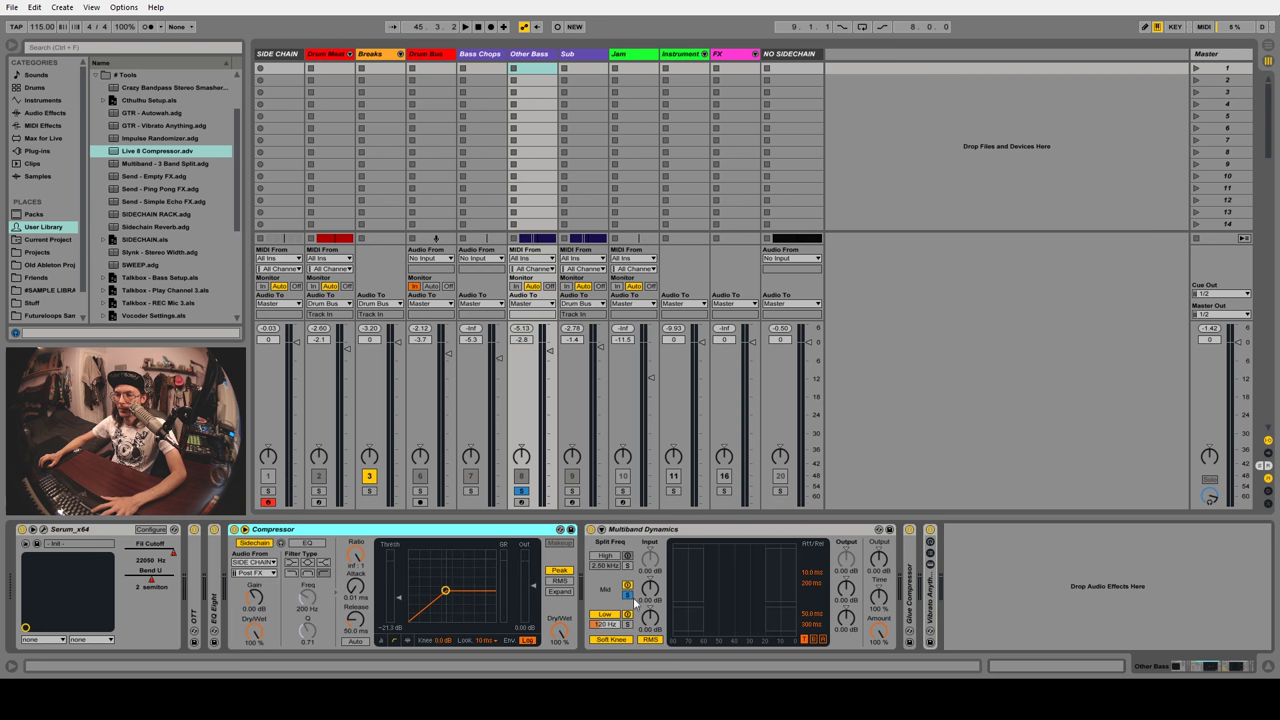
key("space")
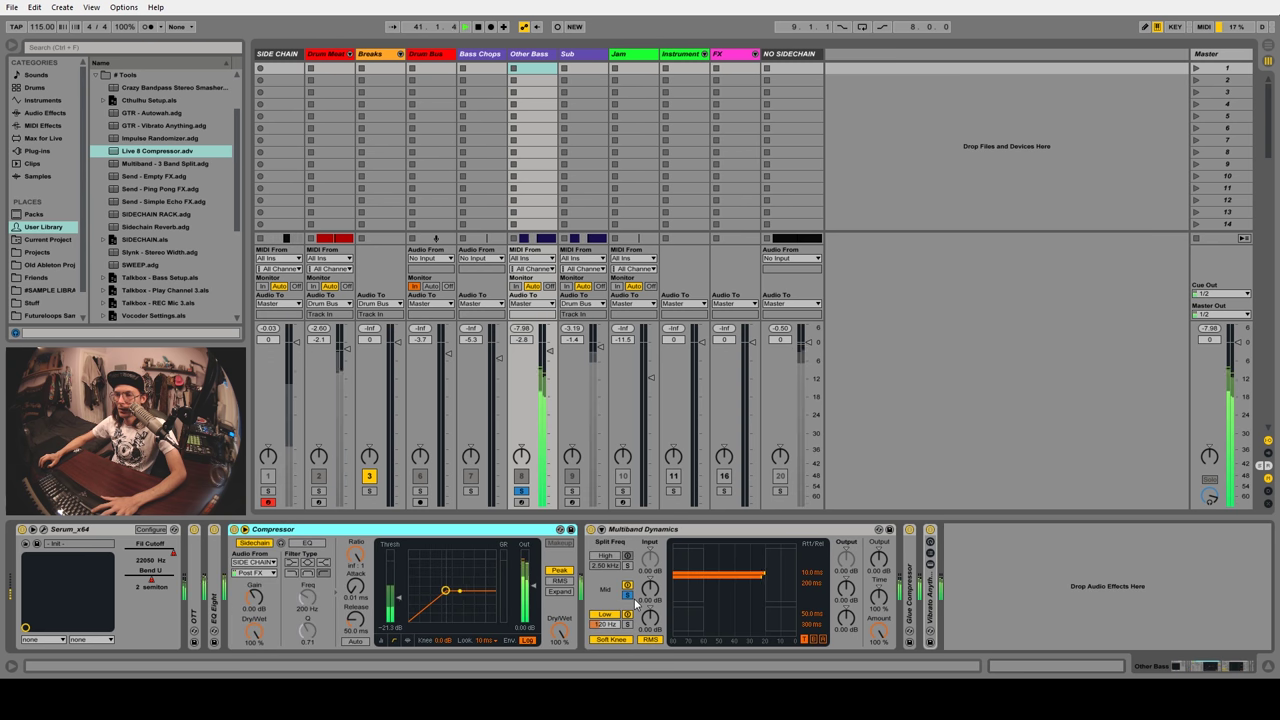
key("space")
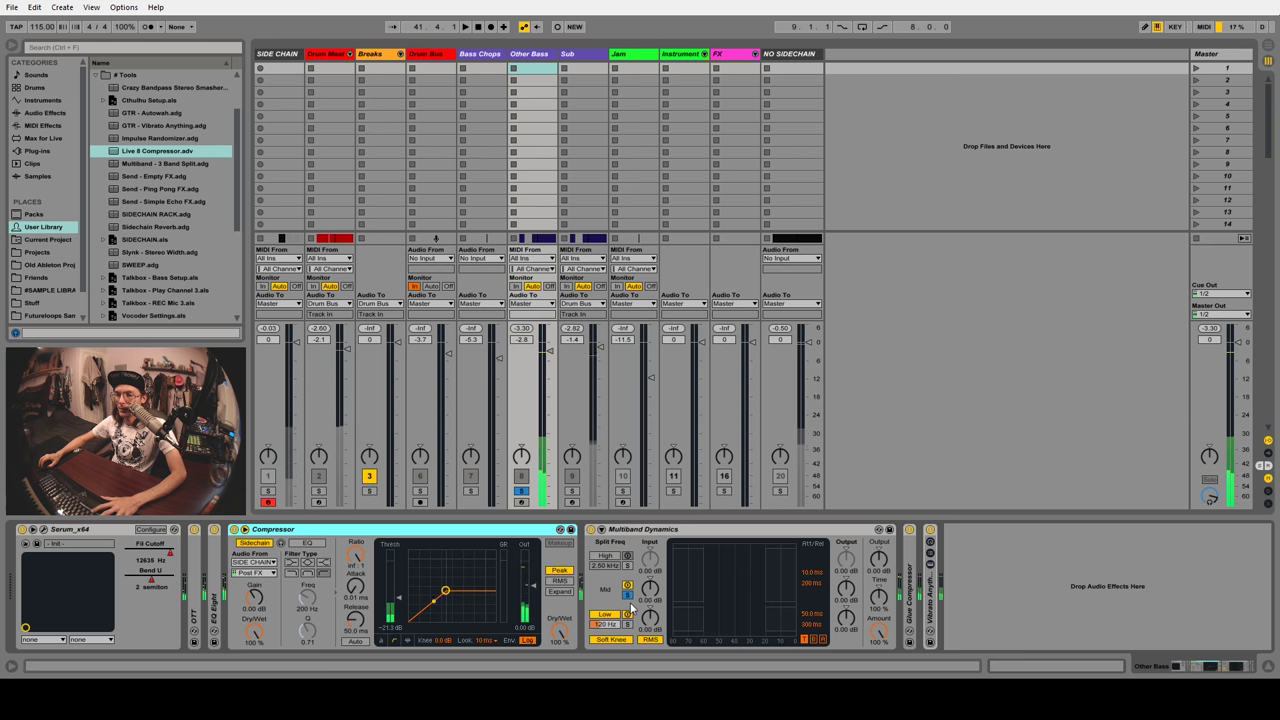
left_click_drag(474, 535, 983, 557)
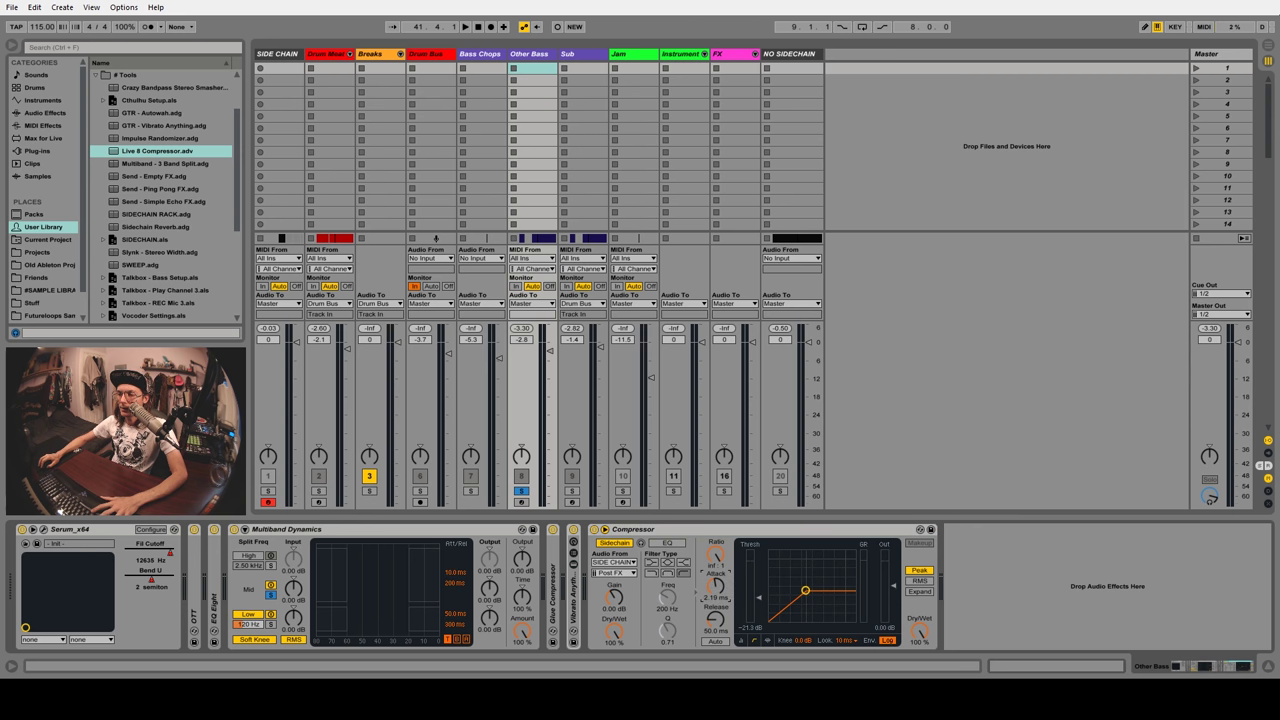
Audition the Other Bass Compressor, setting its attack to about 2.89 ms and lowering its threshold to about -39 dB
key("space")
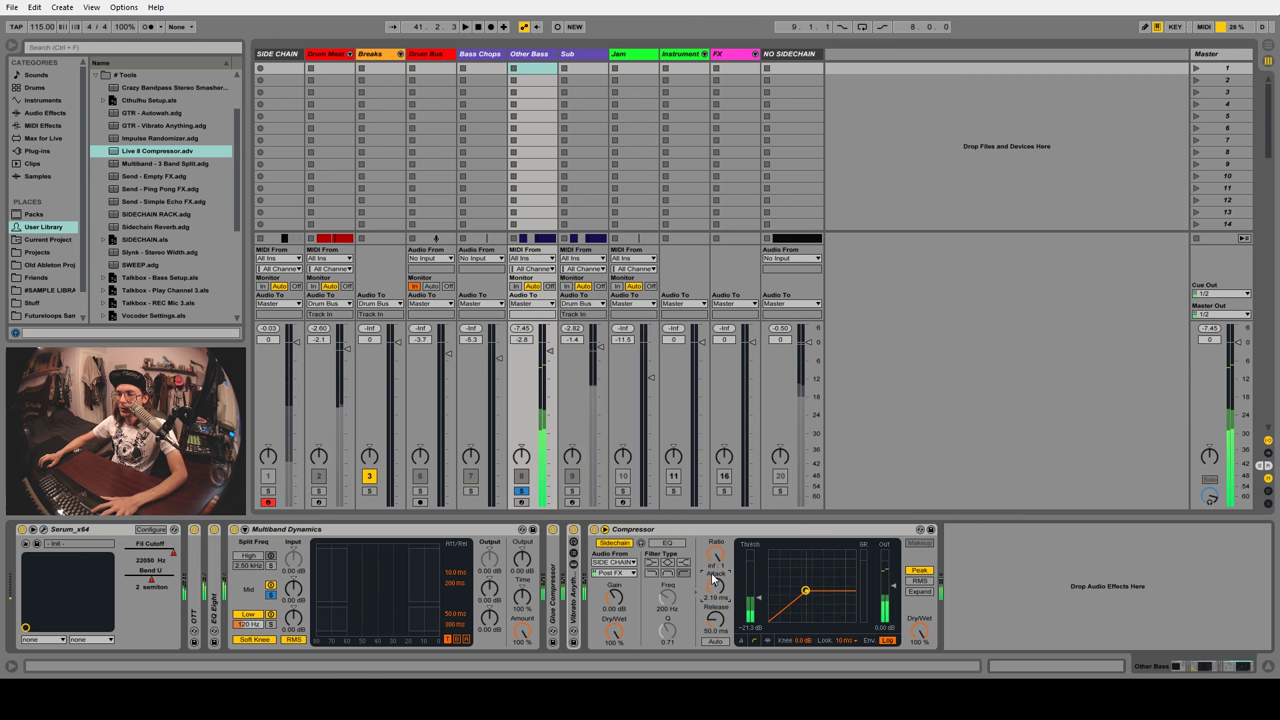
key("space")
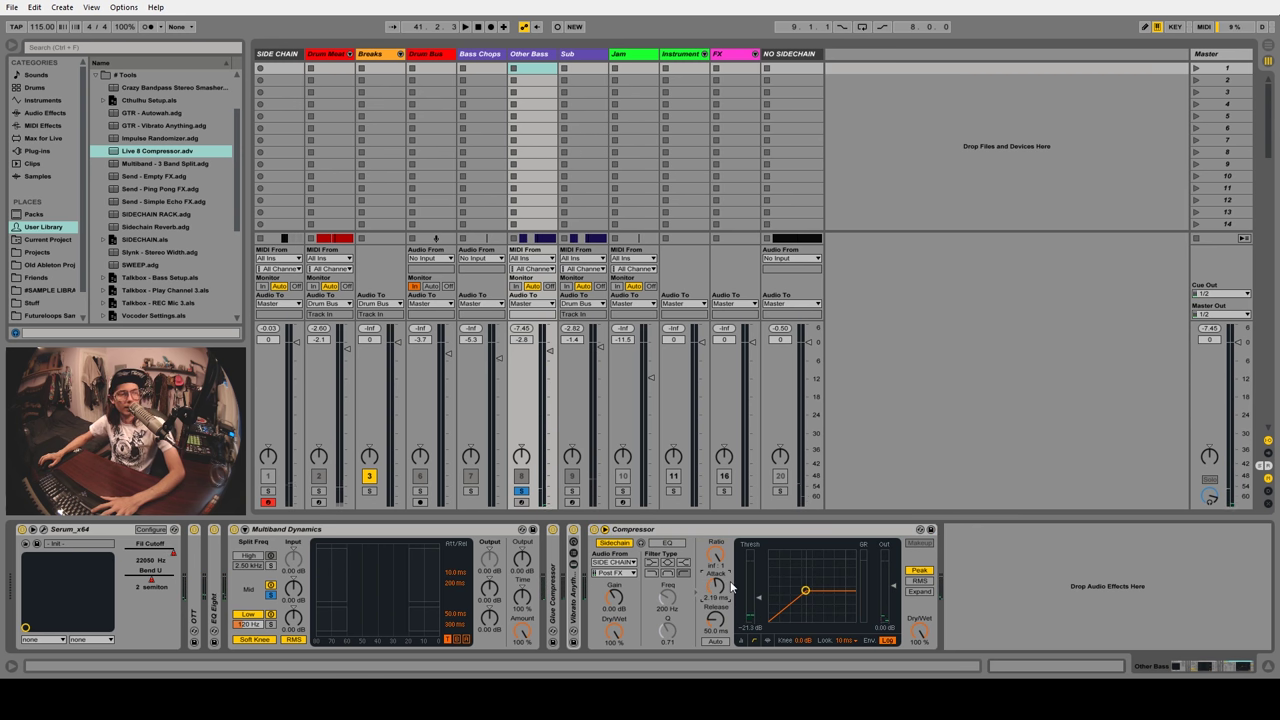
left_click_drag(718, 586, 718, 580)
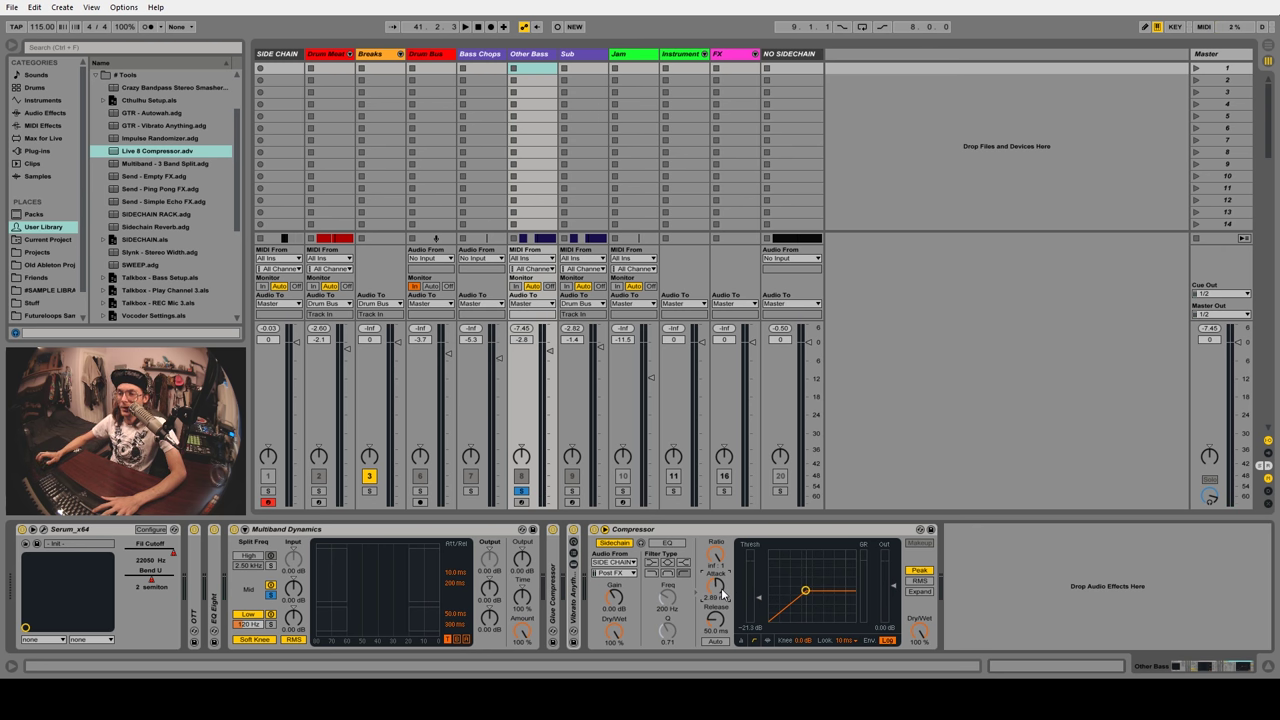
key("space")
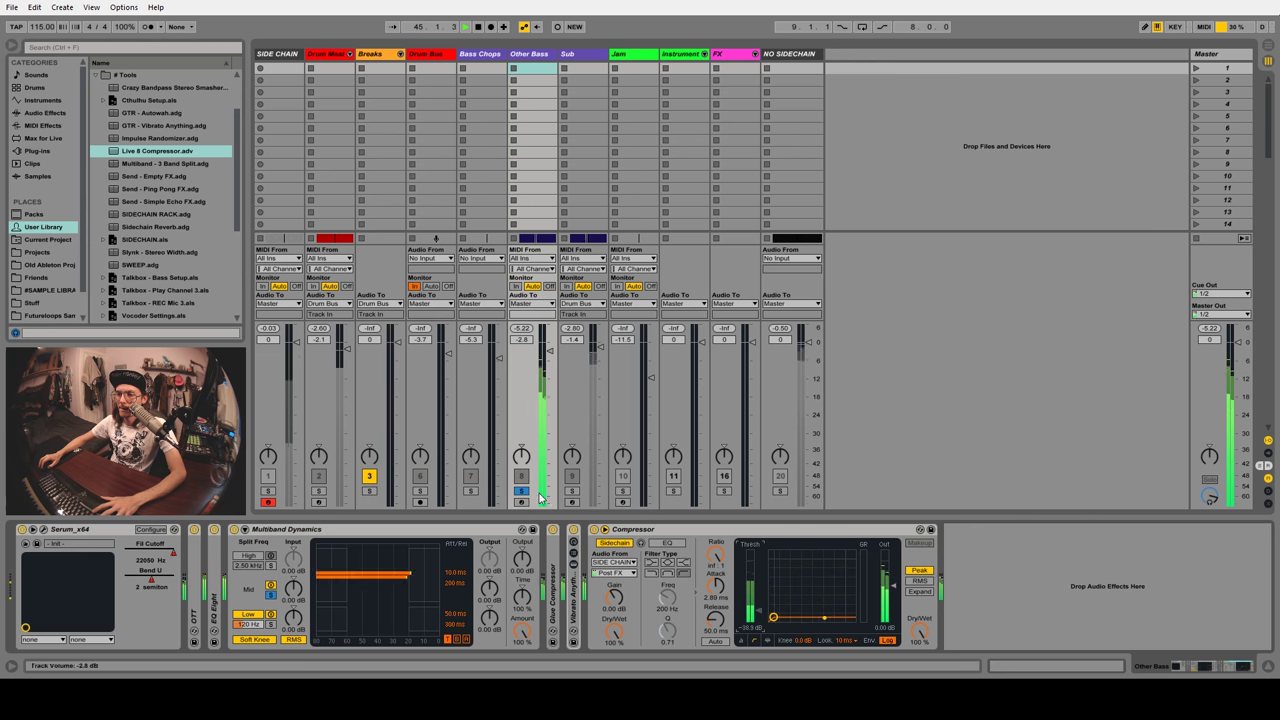
Solo the Sub and Drum Bus together with Other Bass, select the Master track, and check the combined level during playback
left_click(573, 492)
left_click(420, 492)
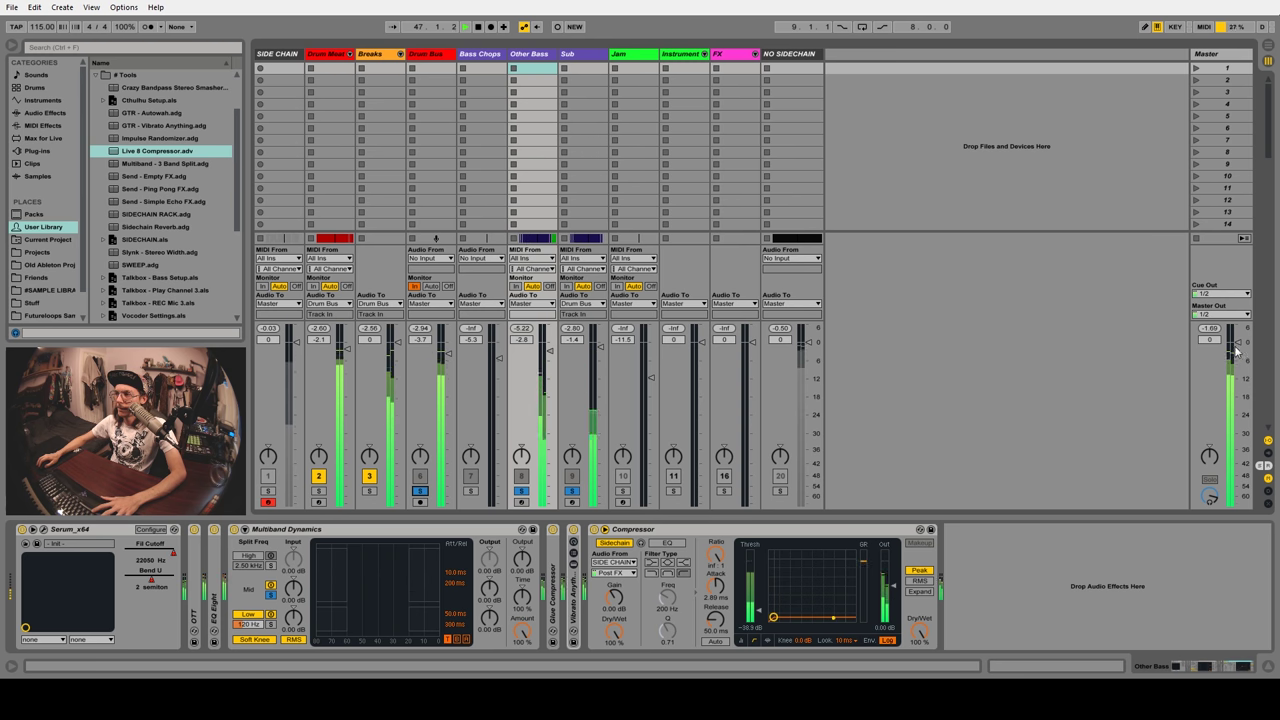
left_click(1224, 56)
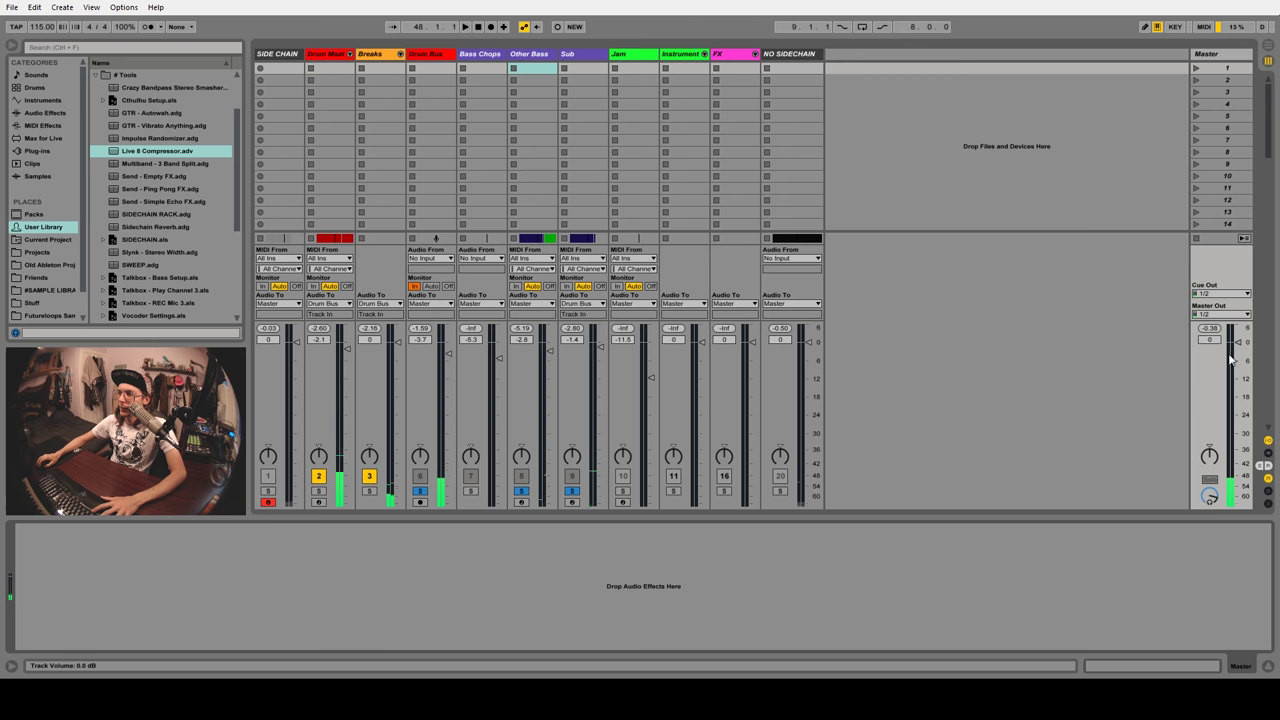
key("space")
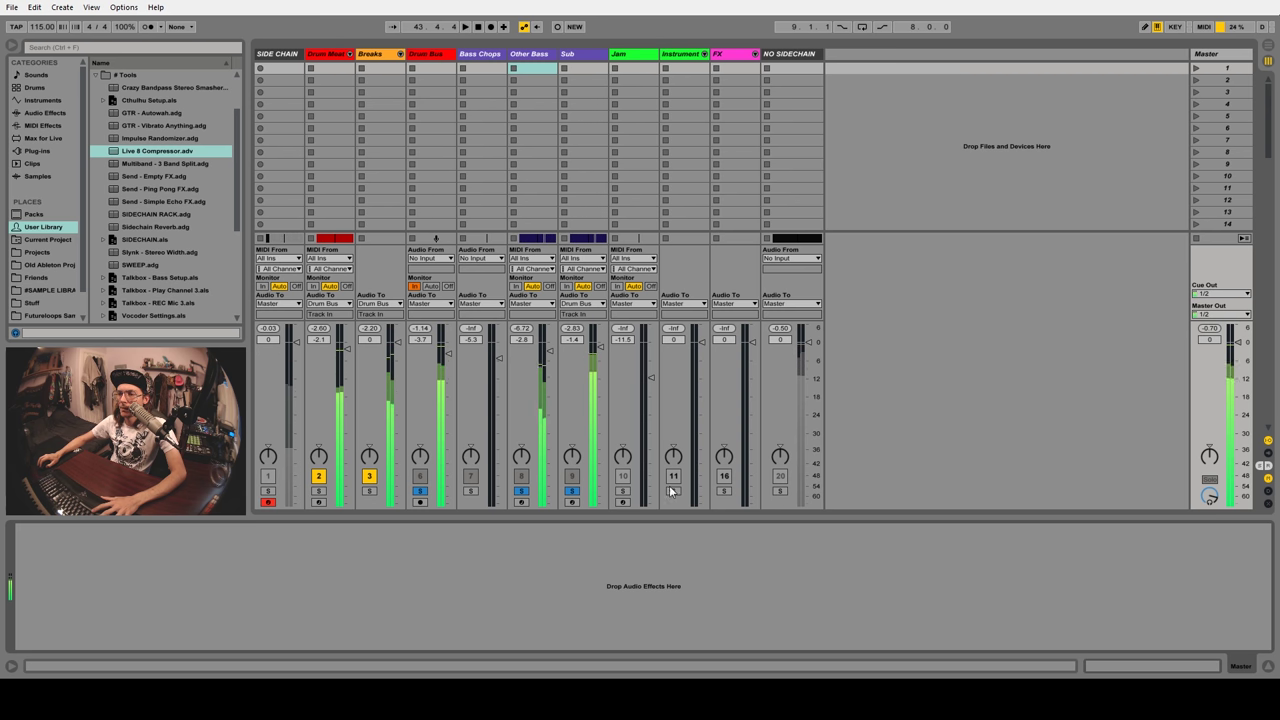
Unfold the Instruments group and audition it in the full mix, finishing with the Chords track soloed
left_click(705, 54)
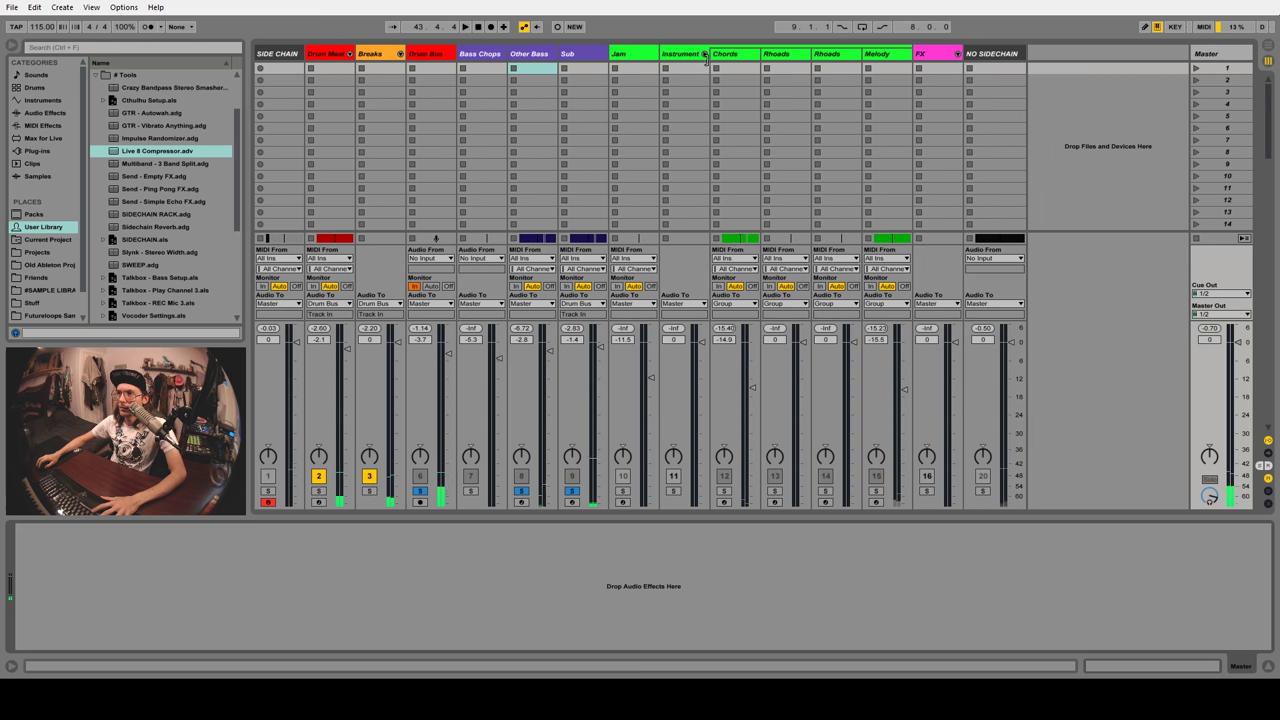
left_click(685, 58)
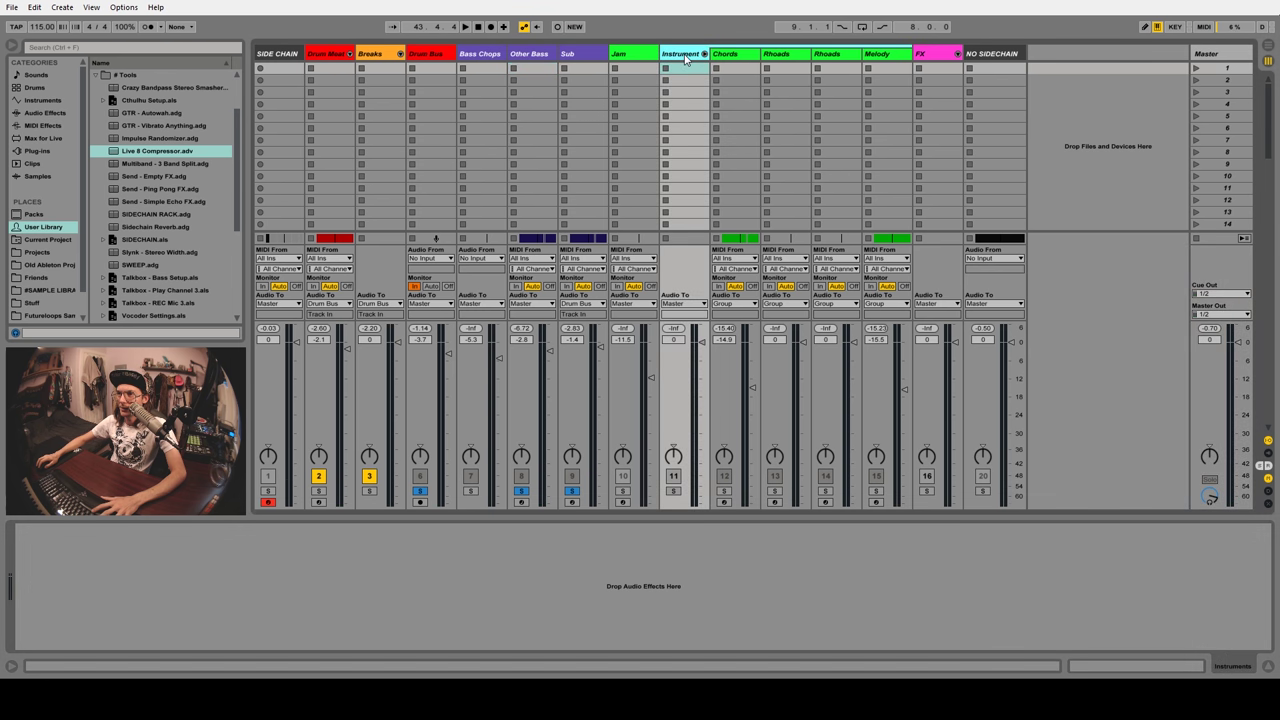
left_click(673, 480)
left_click(675, 493)
key("space")
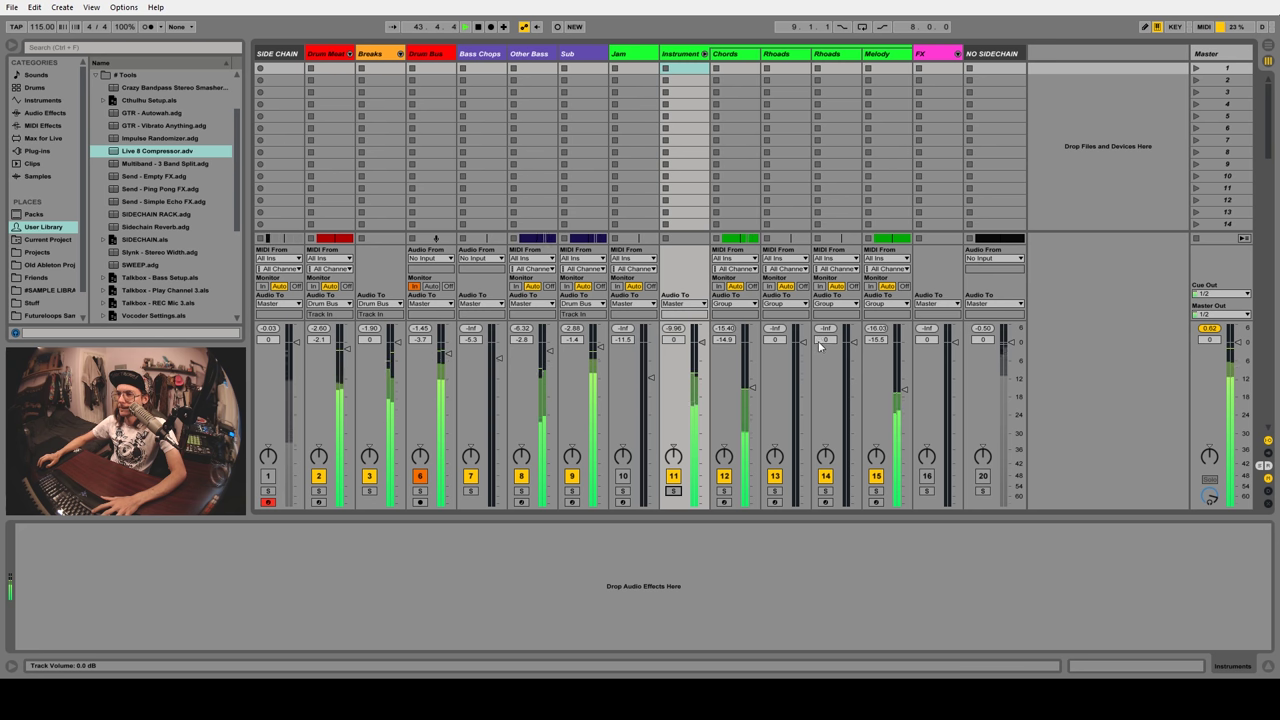
left_click(725, 491)
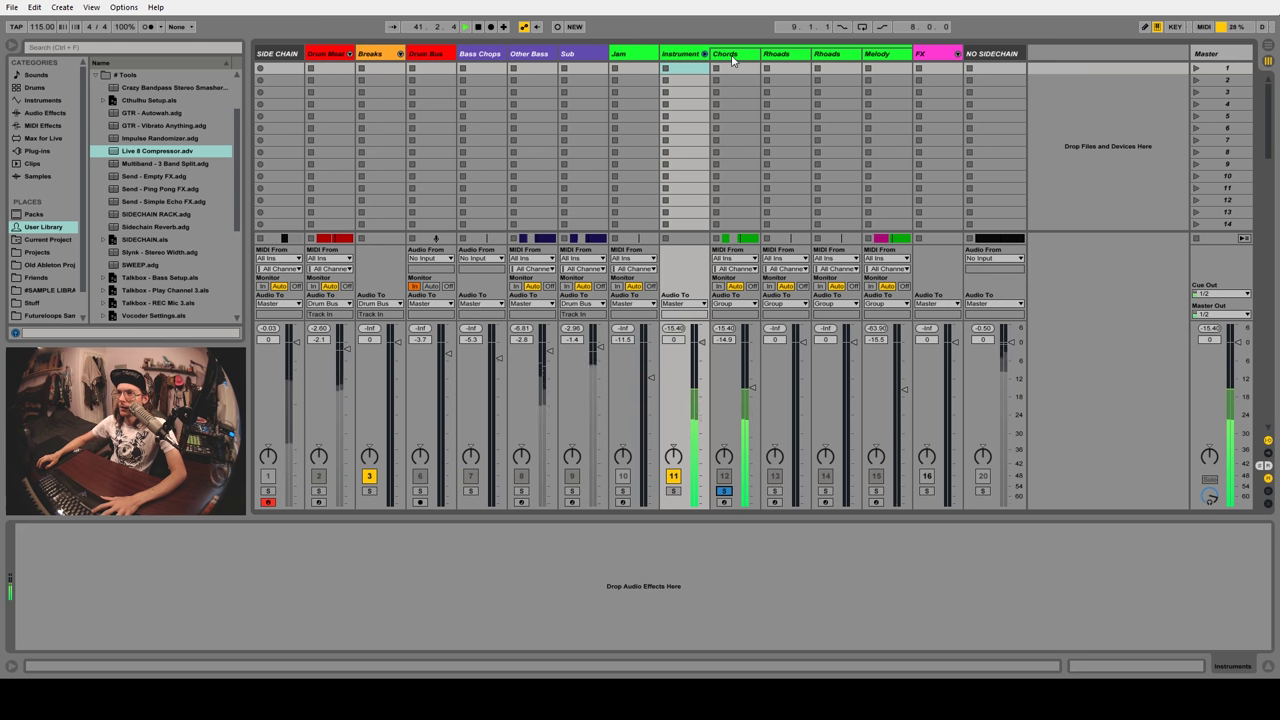
Copy the sidechained Compressor from the Other Bass track to the end of the Chords track's device chain
left_click(526, 56)
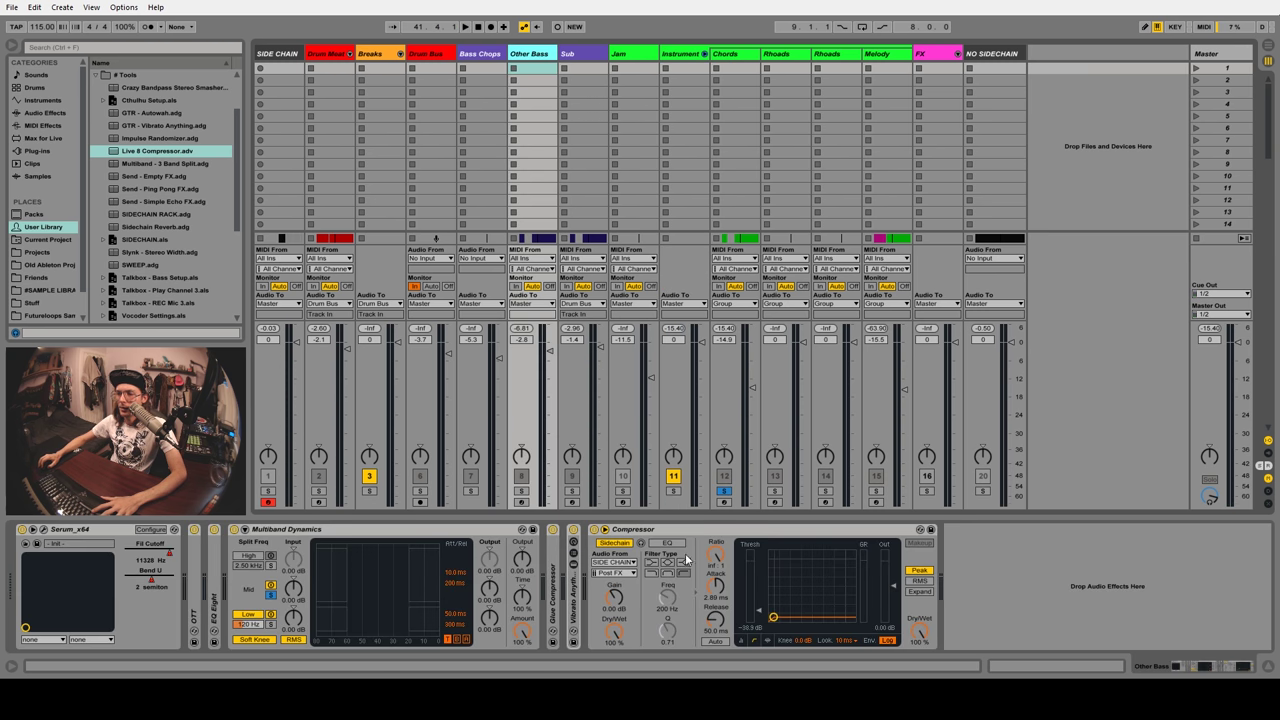
left_click(735, 57)
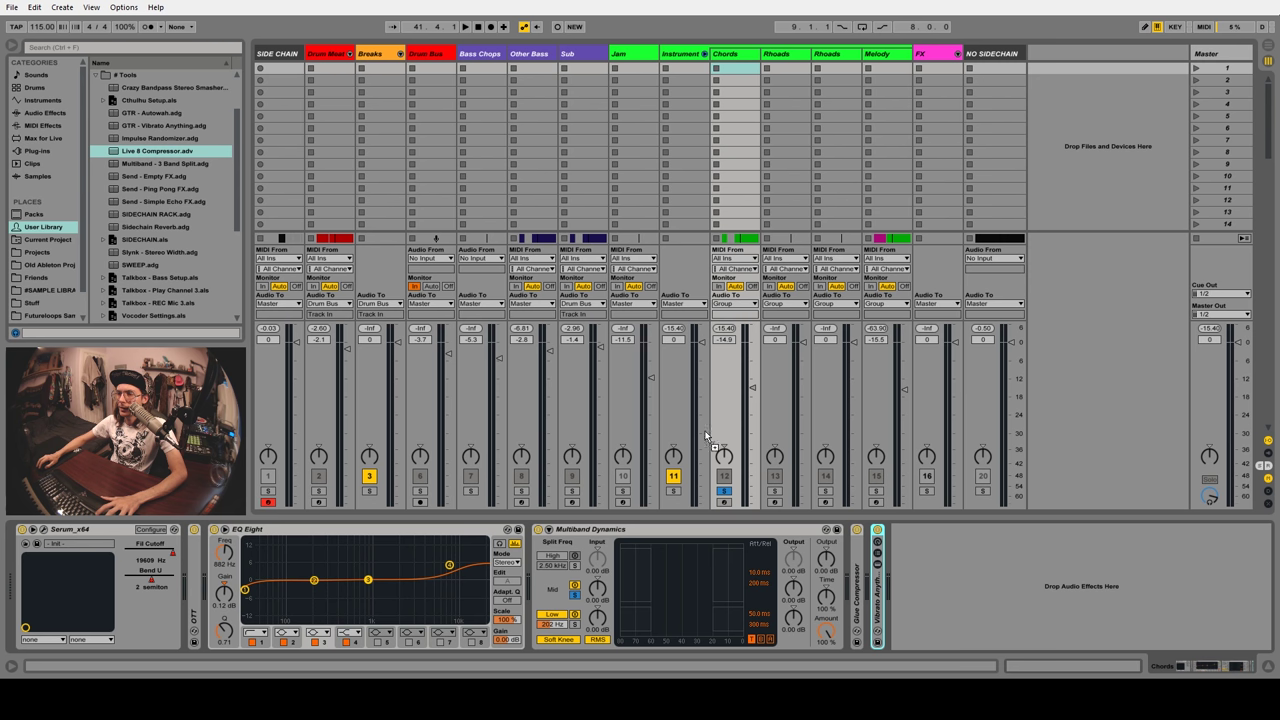
left_click_drag(935, 612, 934, 605)
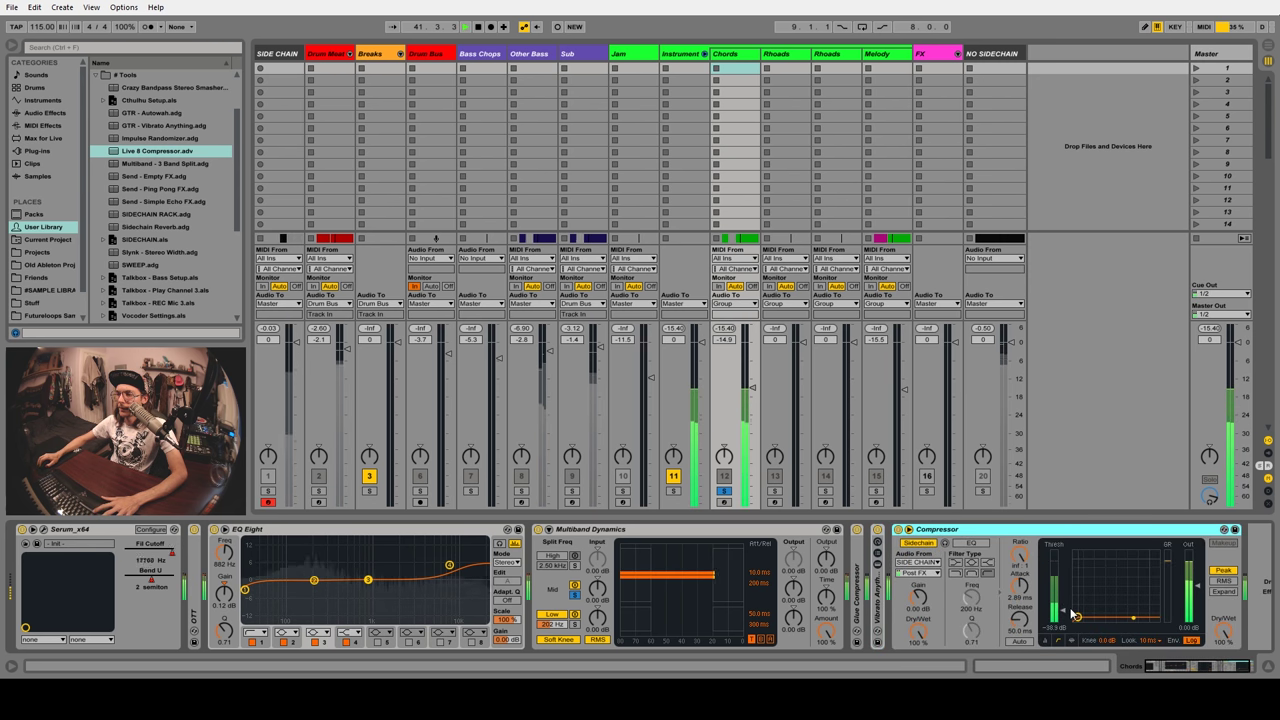
Adjust the Chords Compressor during playback to about -34.2 dB threshold, 0.51 ms attack and 30.7 ms release
left_click_drag(1077, 617, 1094, 604)
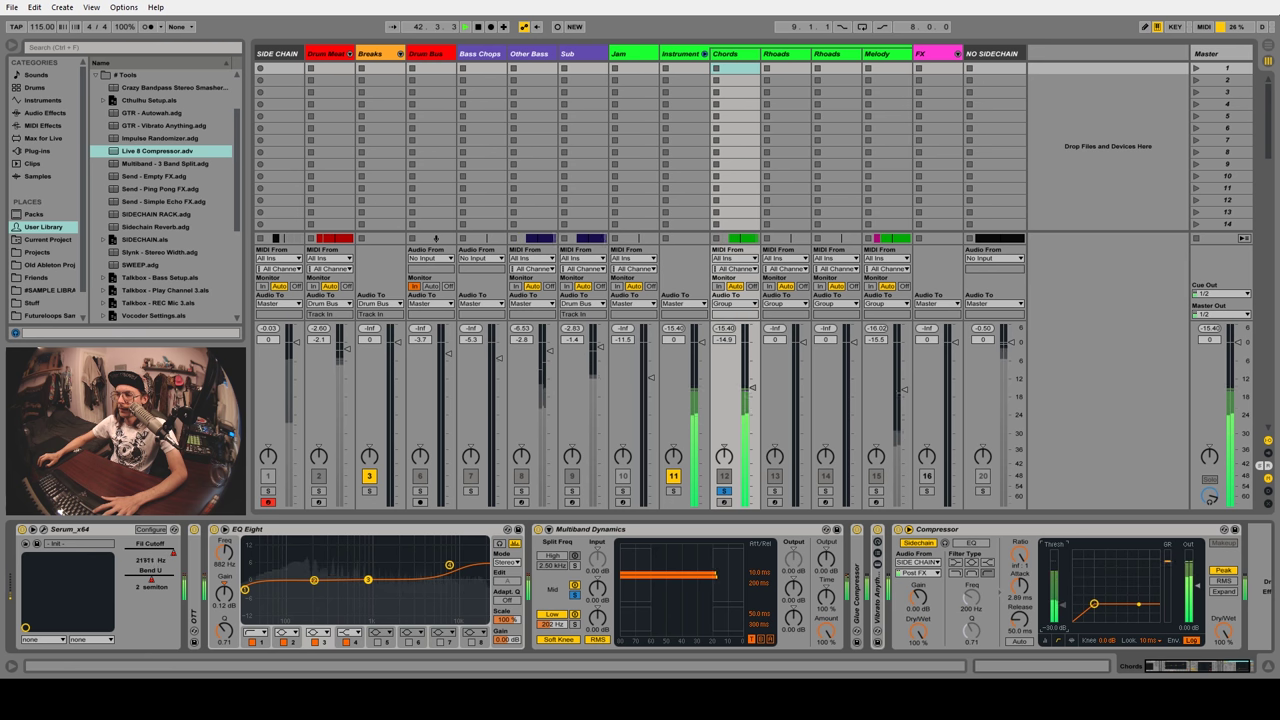
key("space")
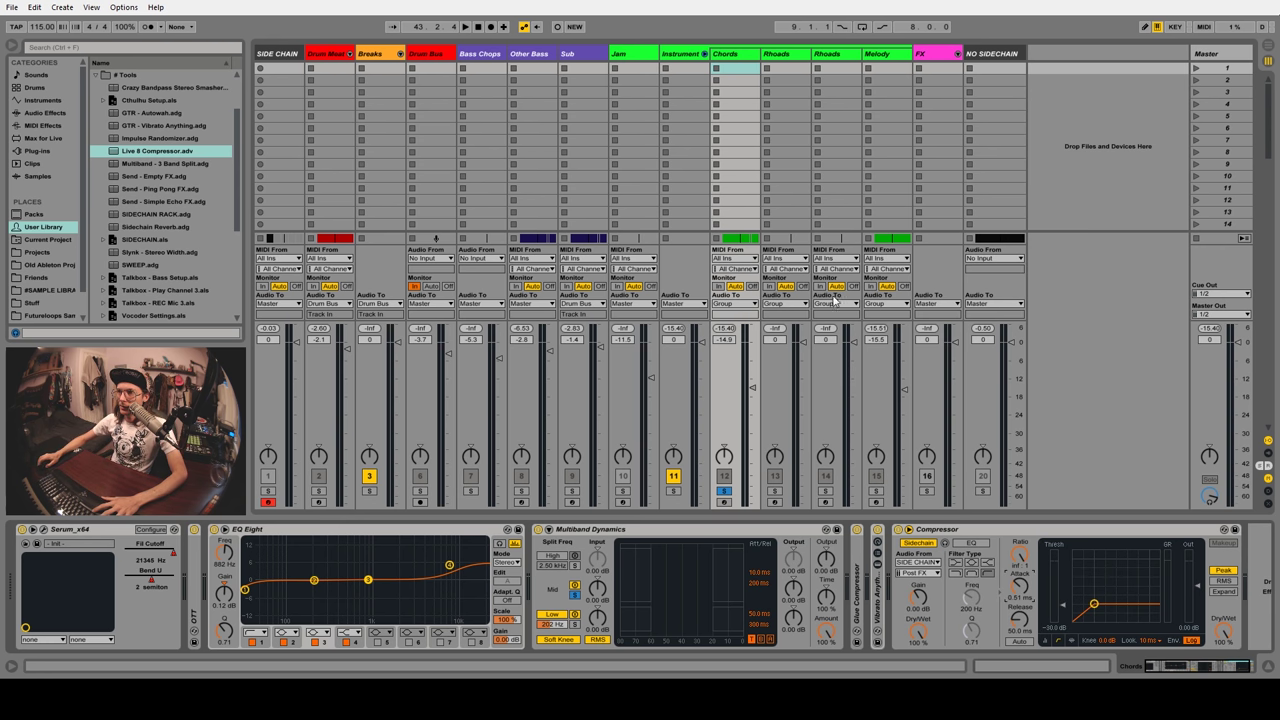
key("space")
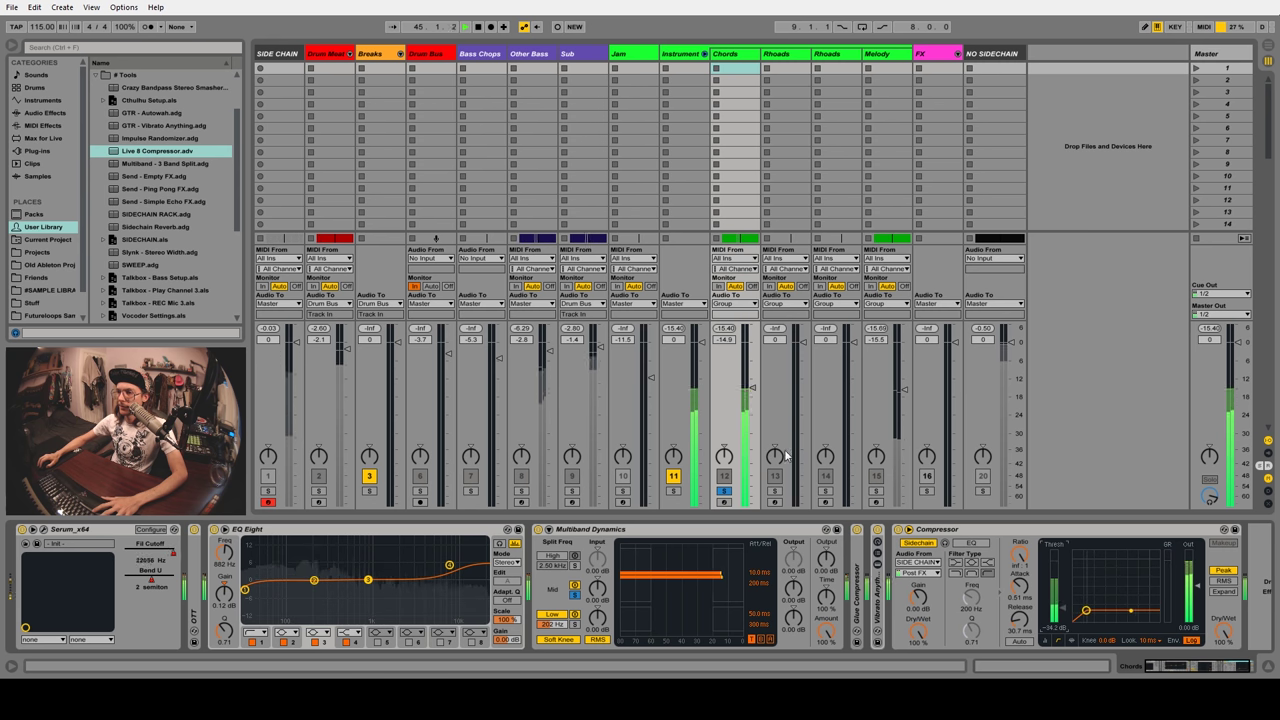
Solo the Melody track and copy the Chords Compressor into its chain, placing it just before the Ping Pong Delay
left_click(876, 491)
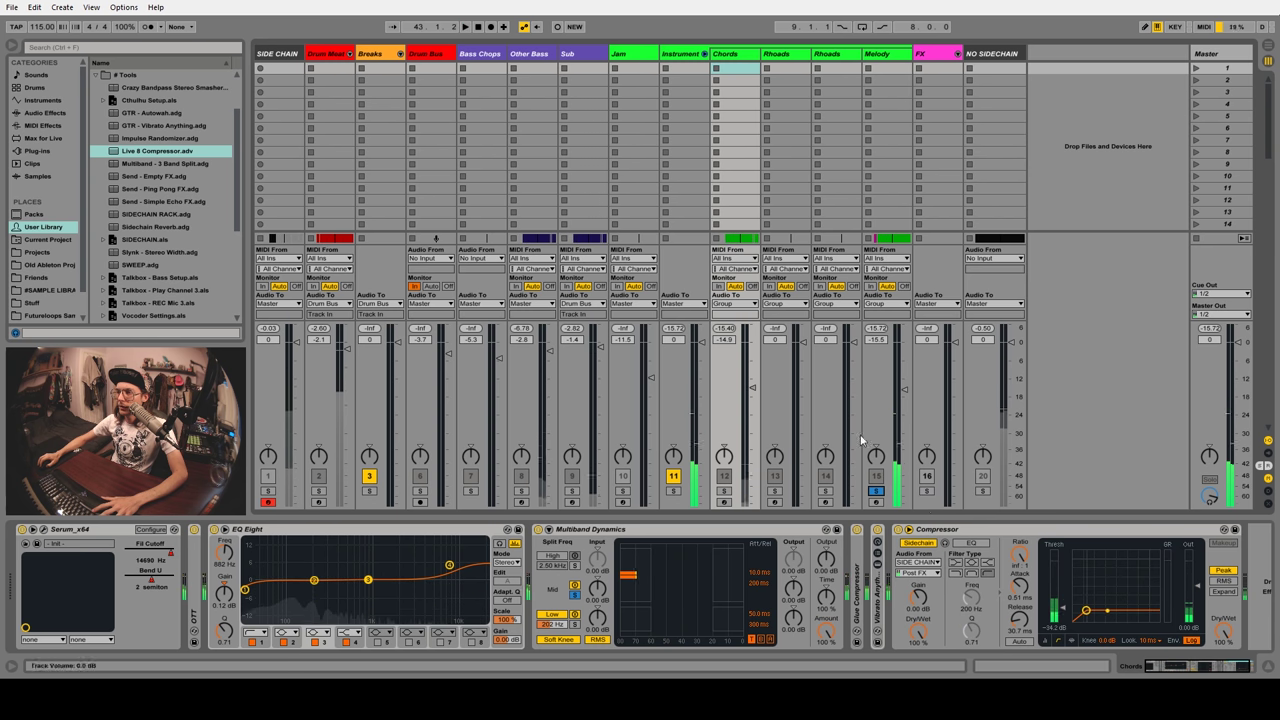
left_click(726, 56)
left_click(947, 531)
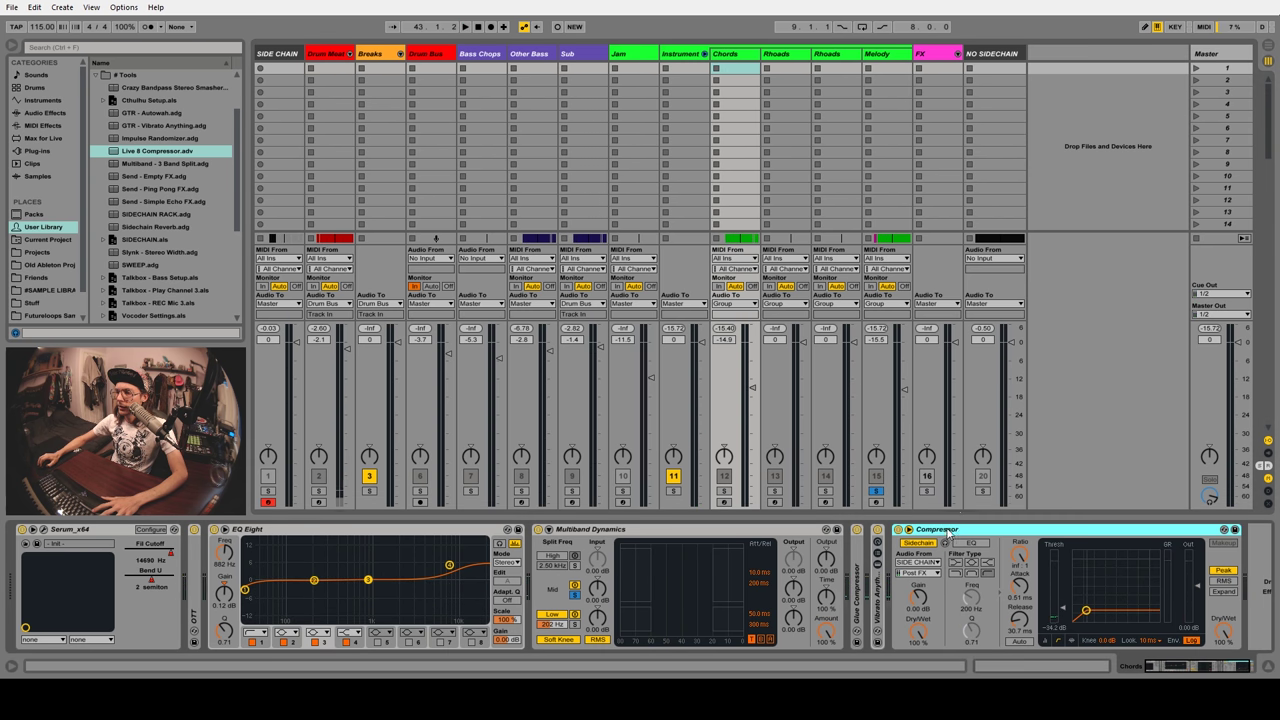
left_click(880, 92)
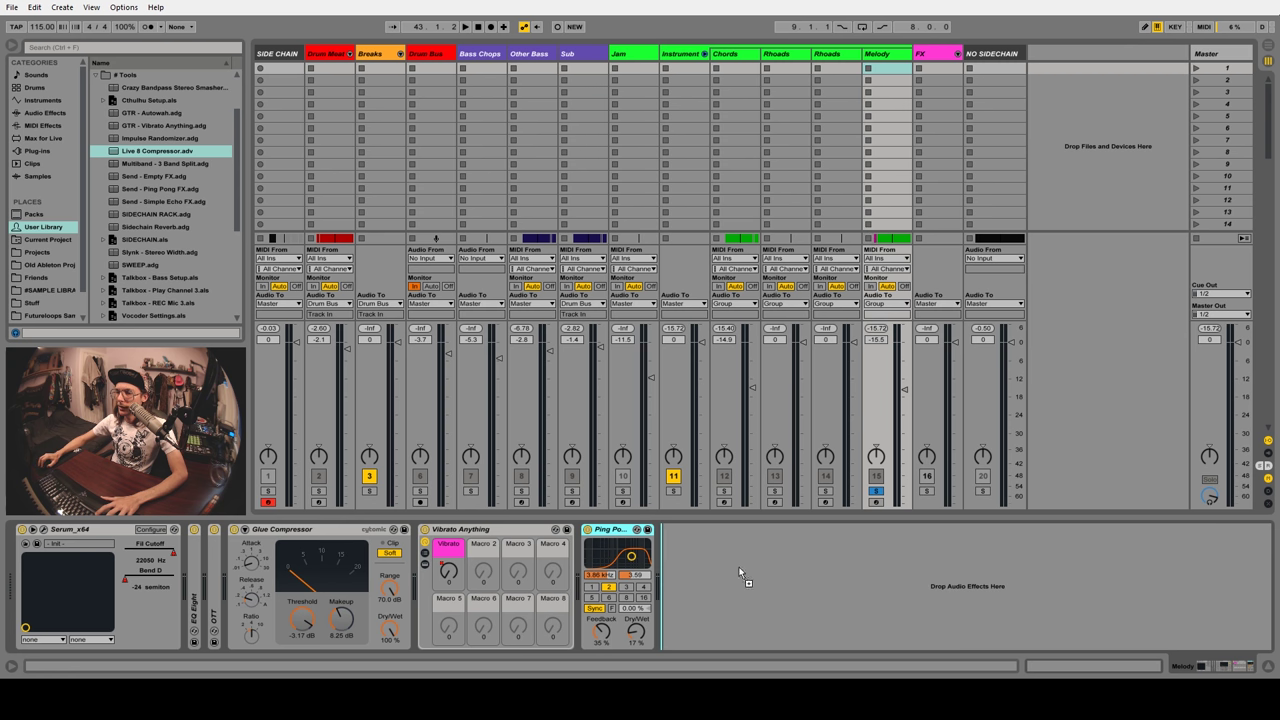
left_click_drag(742, 530, 629, 548)
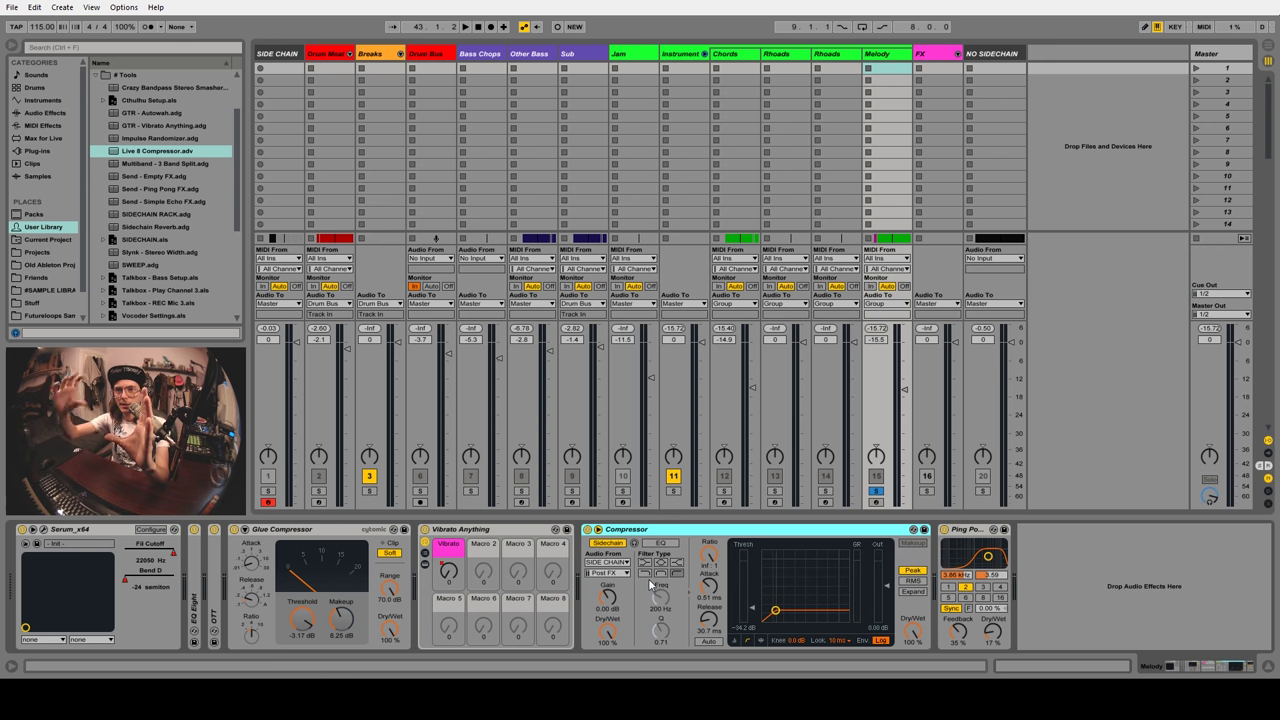
During playback, lower the Compressor thresholds to about -40.1 dB on Chords and -45.5 dB on Melody, setting Melody's release to about 41.1 ms
key("space")
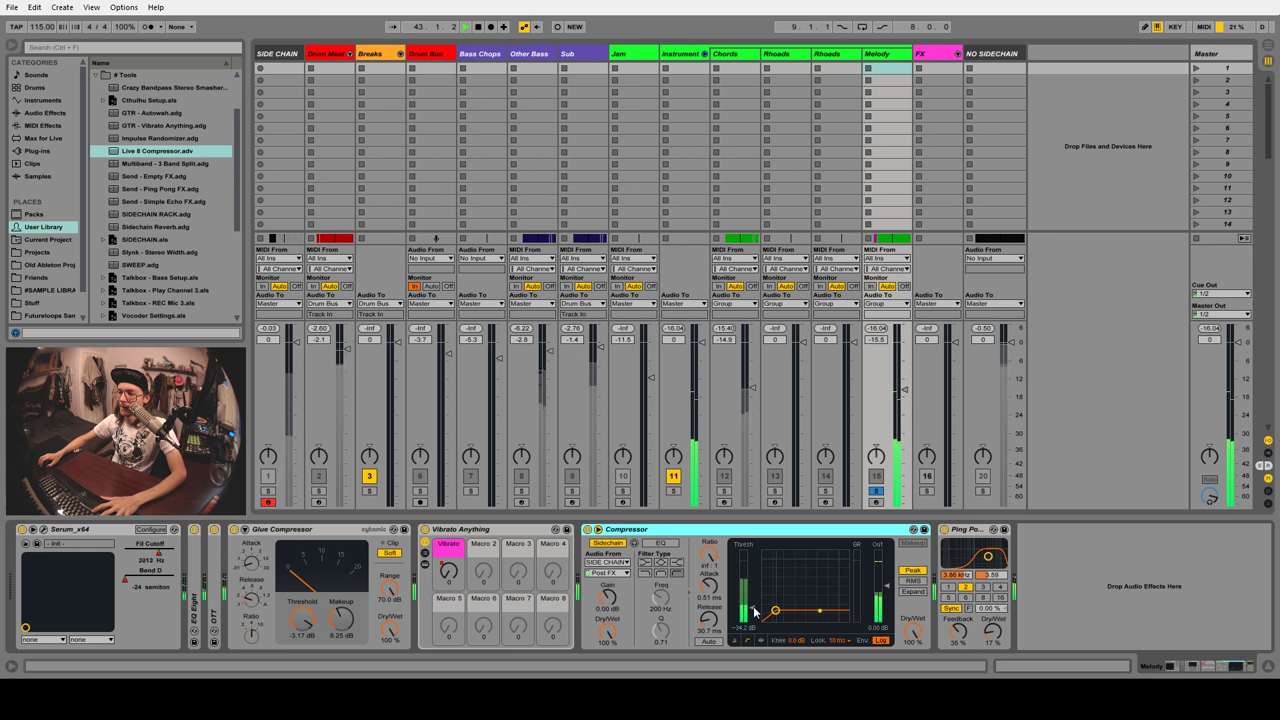
left_click(448, 571)
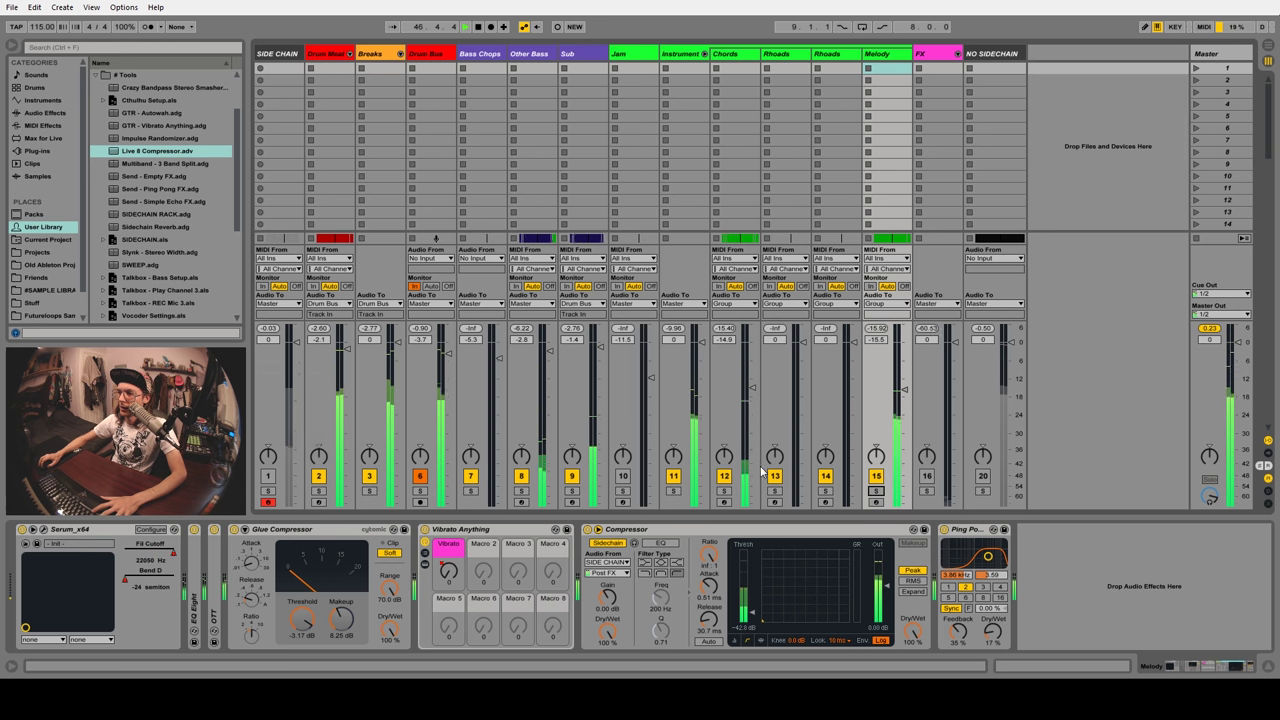
left_click(740, 90)
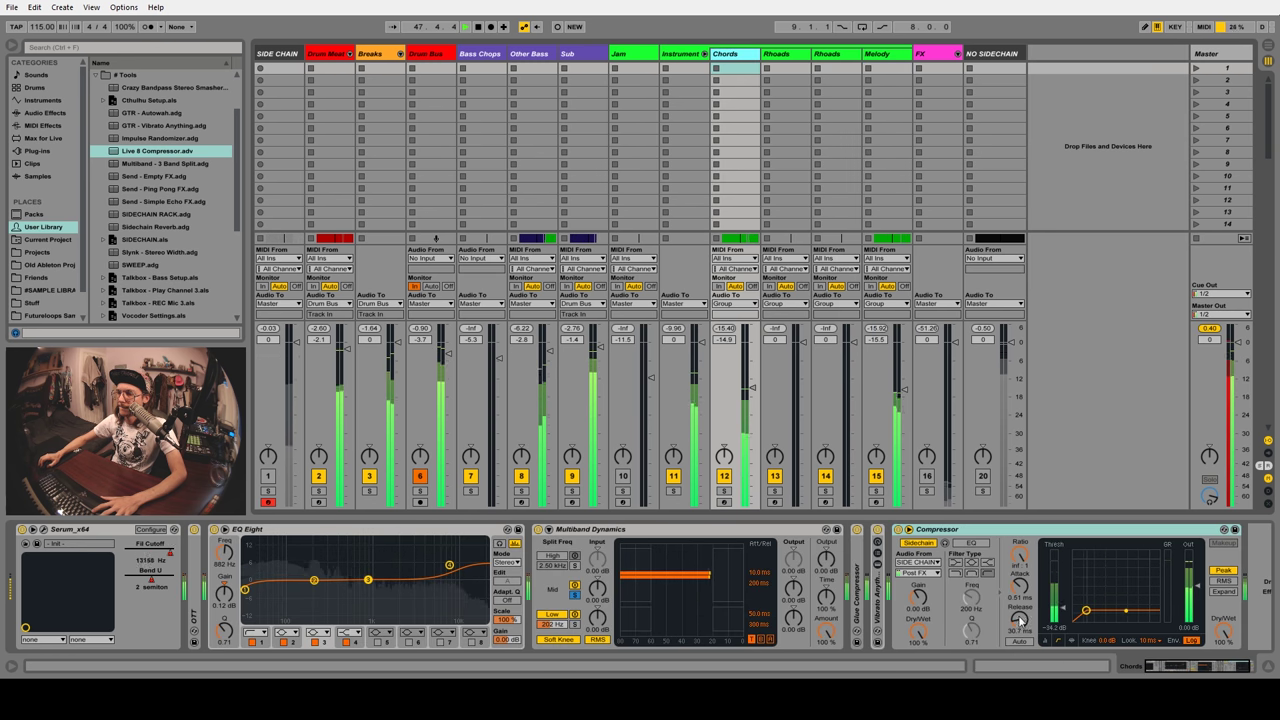
left_click(735, 68)
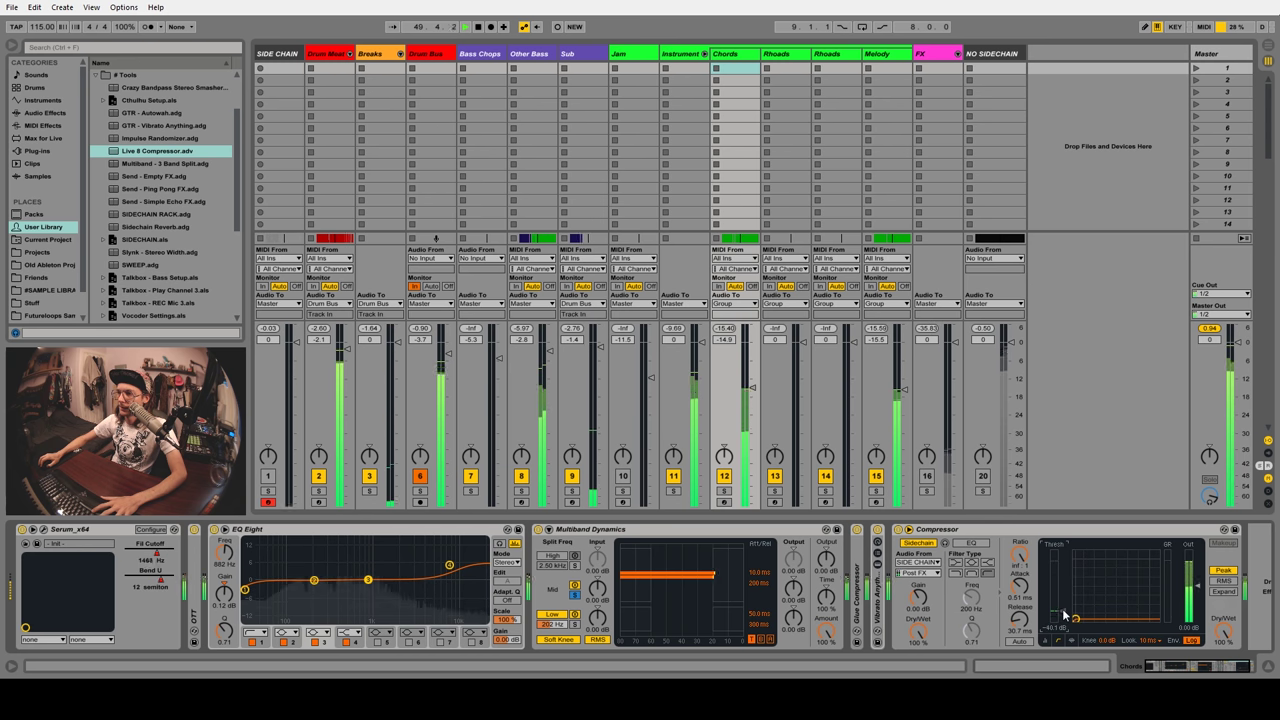
left_click(888, 66)
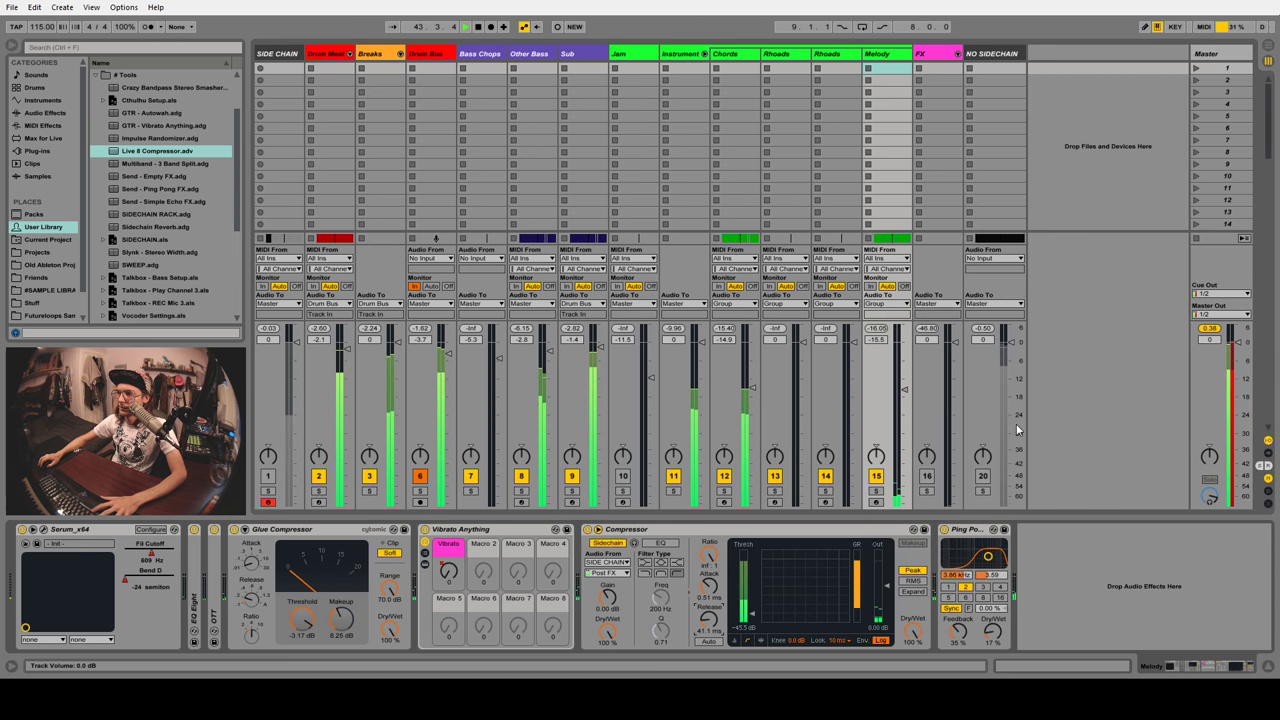
key("space")
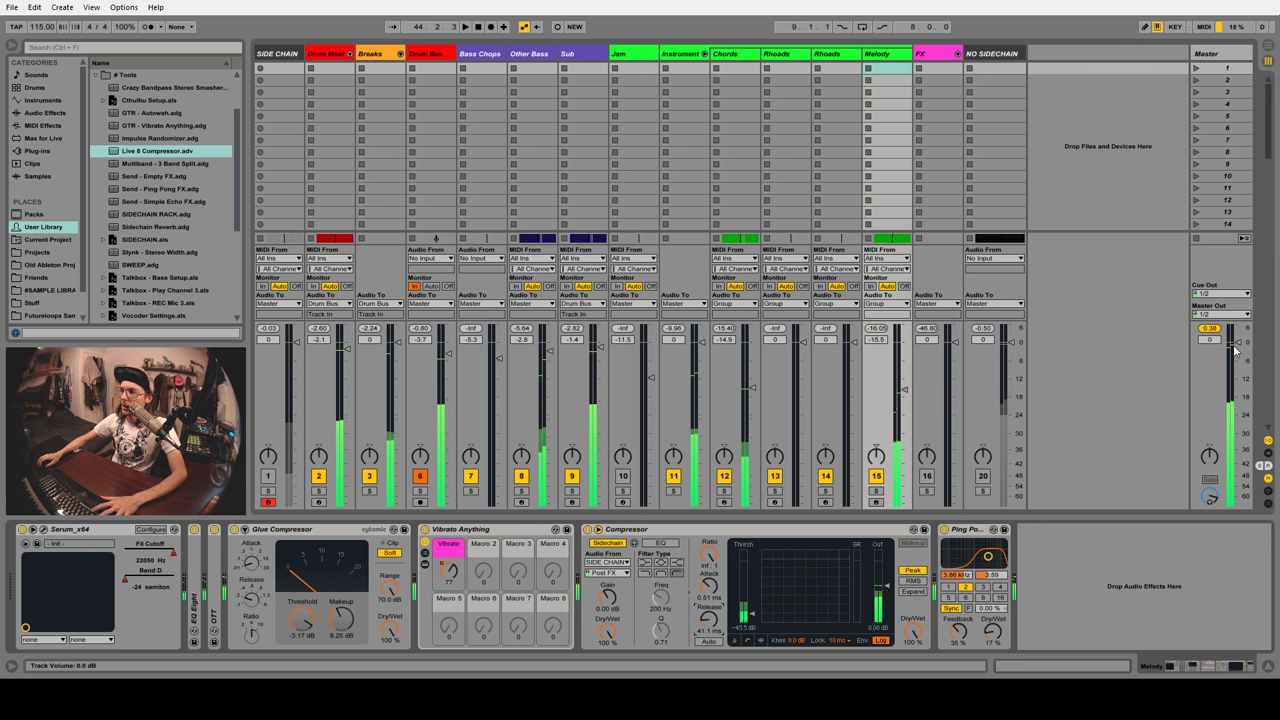
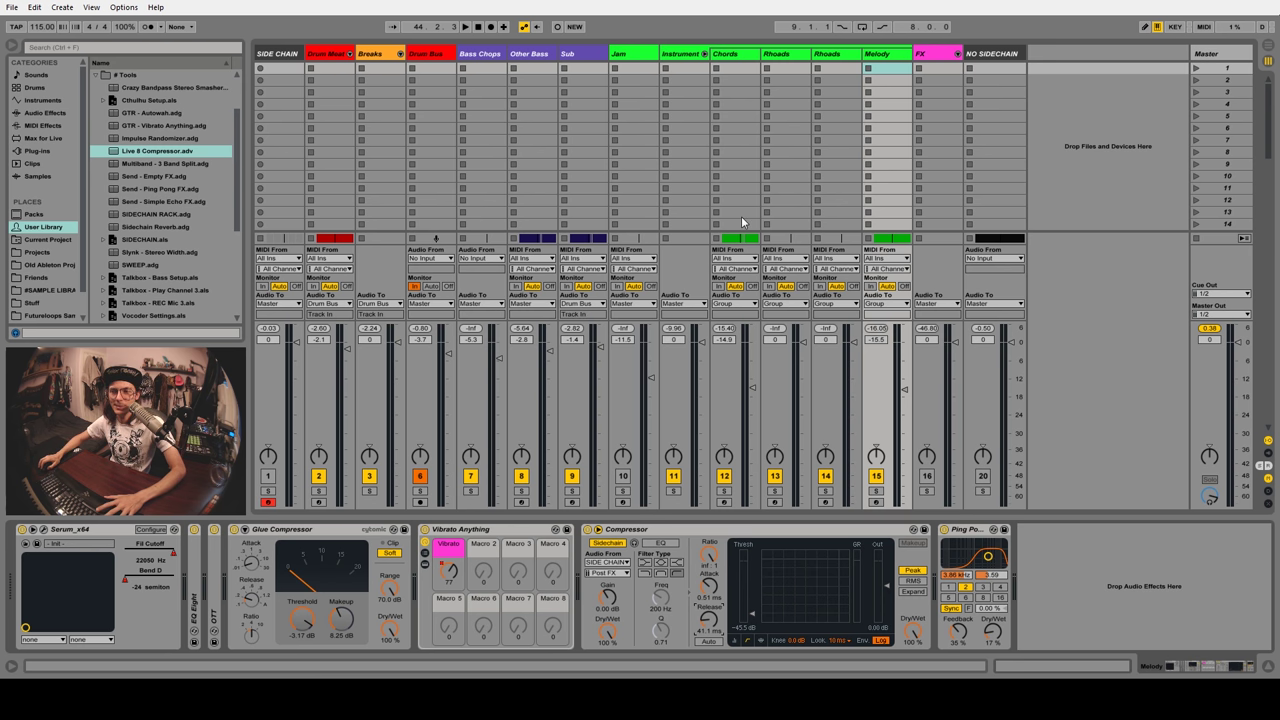
Play the full mix, fold the Instruments group and activate the FX group track
key("space")
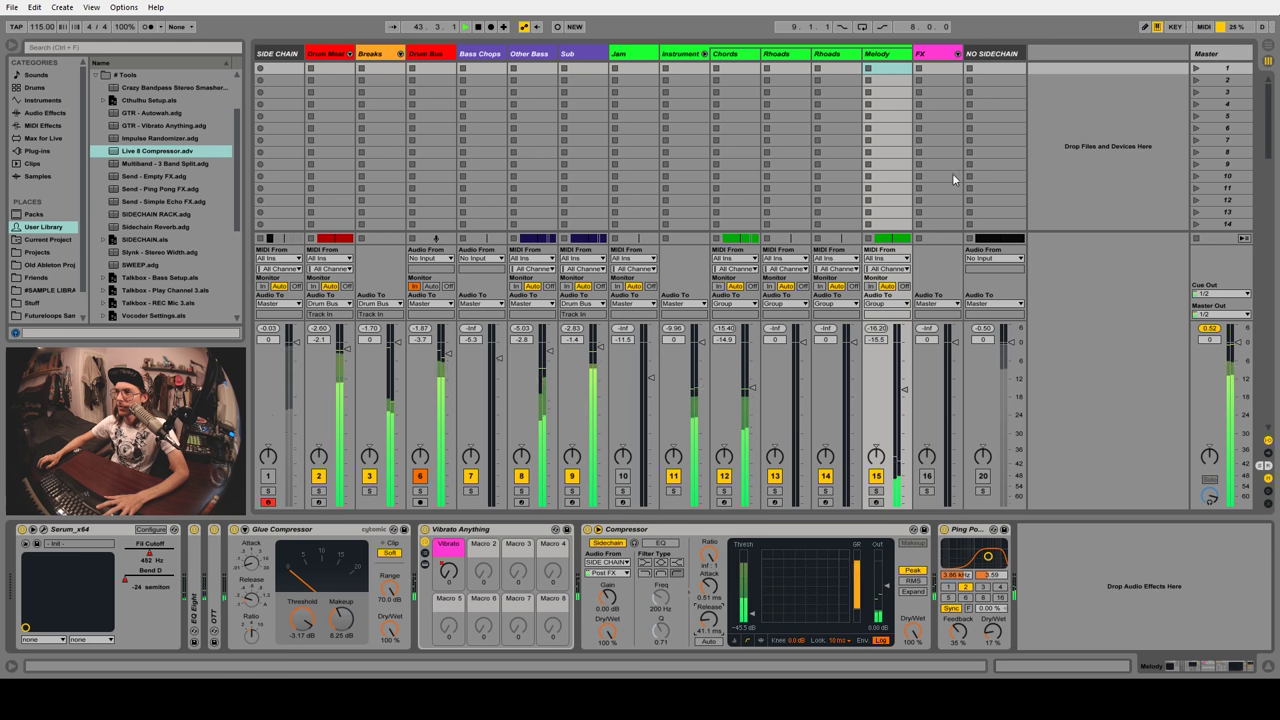
left_click(704, 53)
left_click(735, 53)
left_click(724, 476)
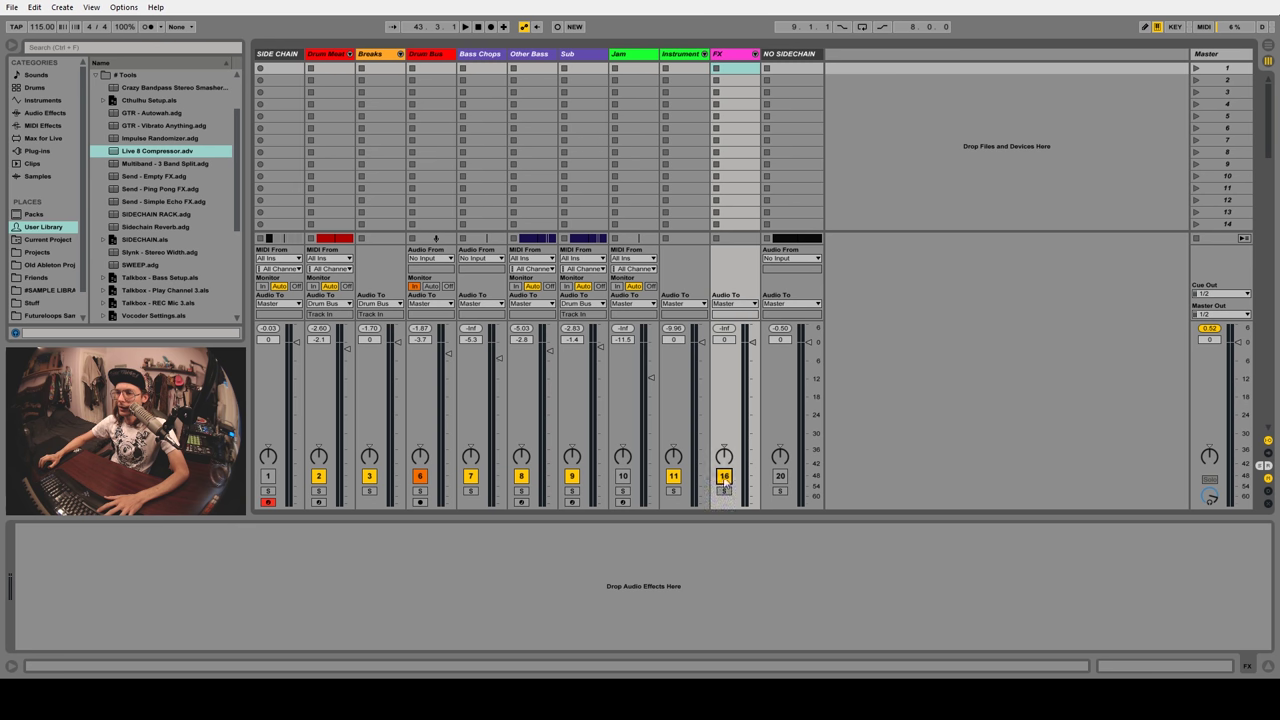
Unfold the FX group in the Arrangement View and audition the first Noise Sweep clip with its track soloed
left_click(1268, 46)
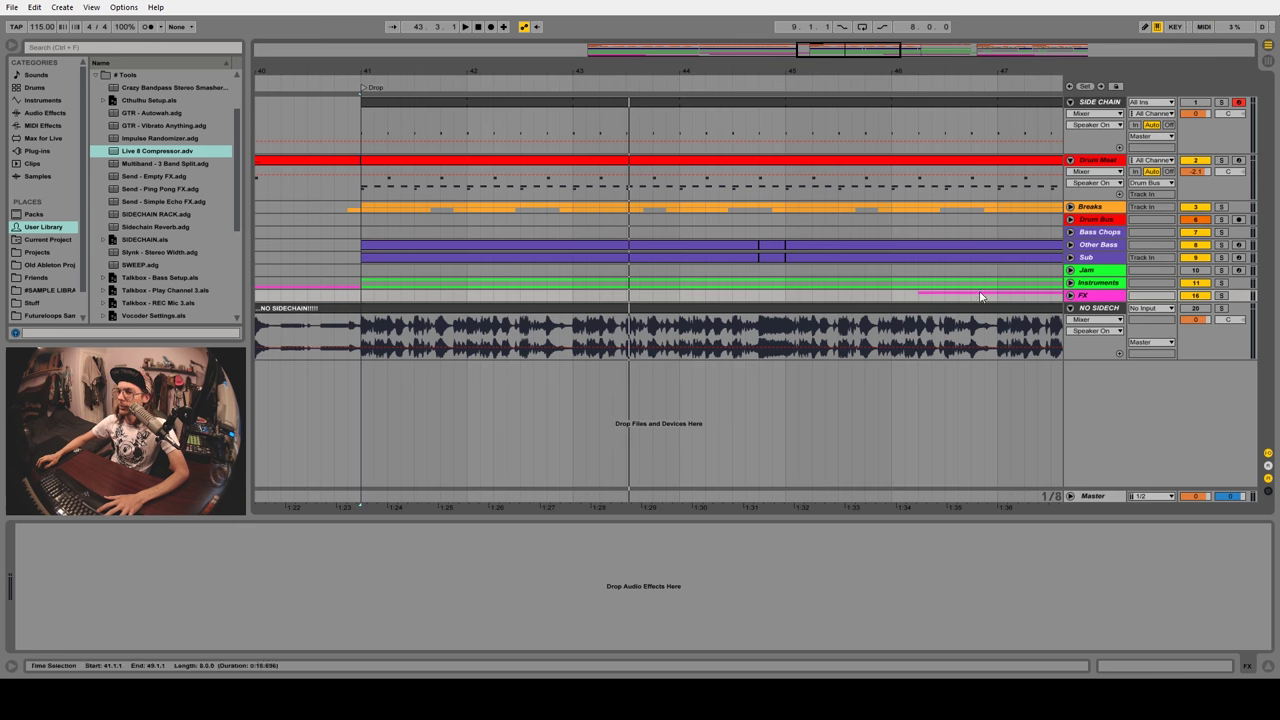
left_click(1071, 297)
key("minus")
key("minus")
key("minus")
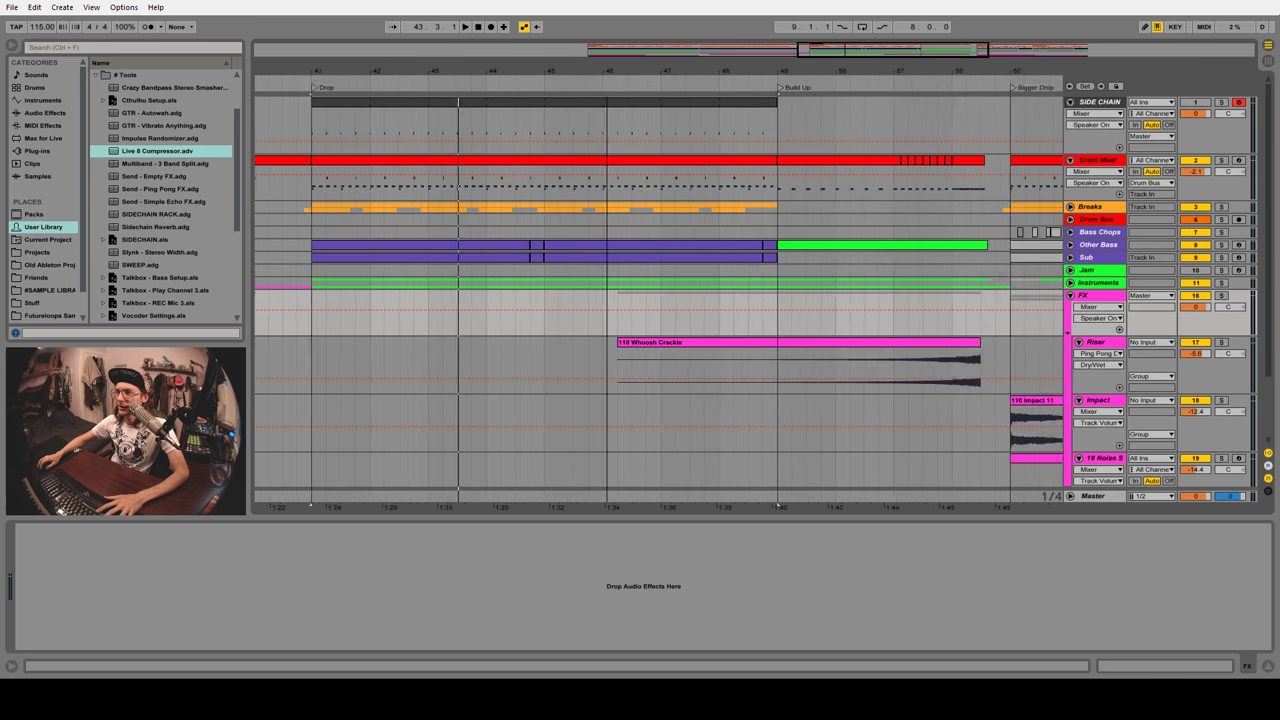
key("plus")
scroll(891, 402, "down", 3)
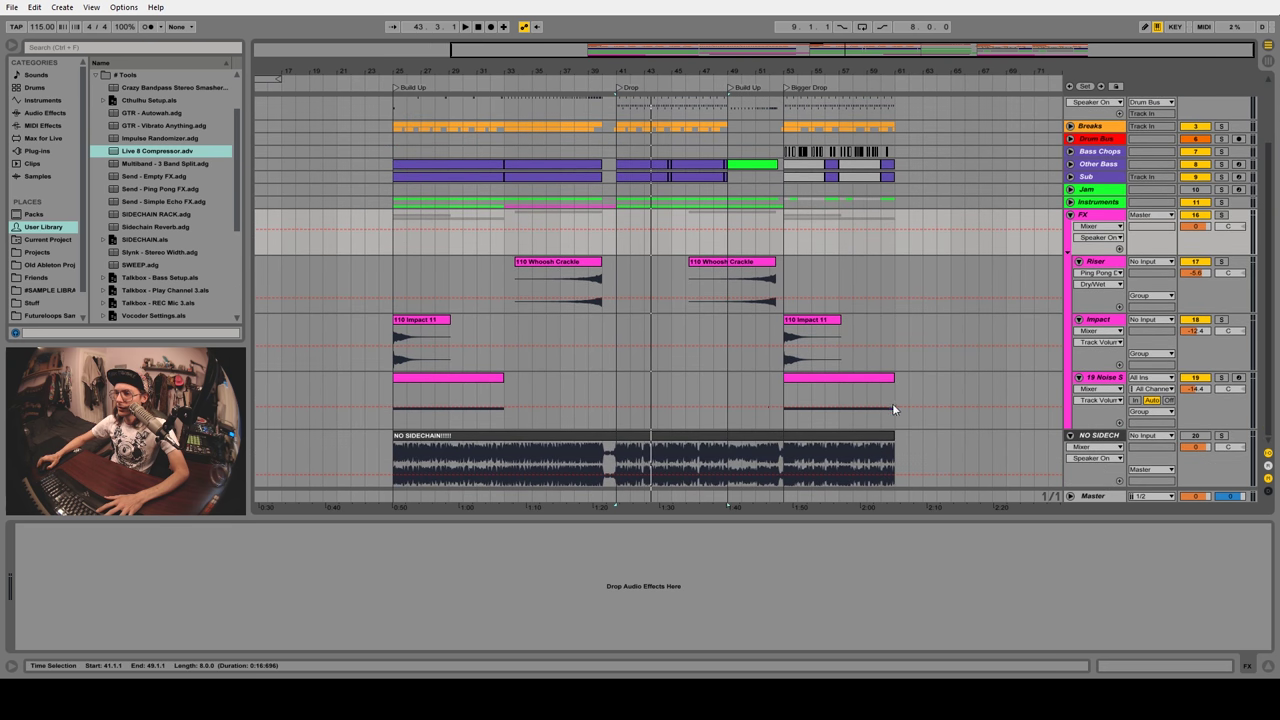
left_click(463, 380)
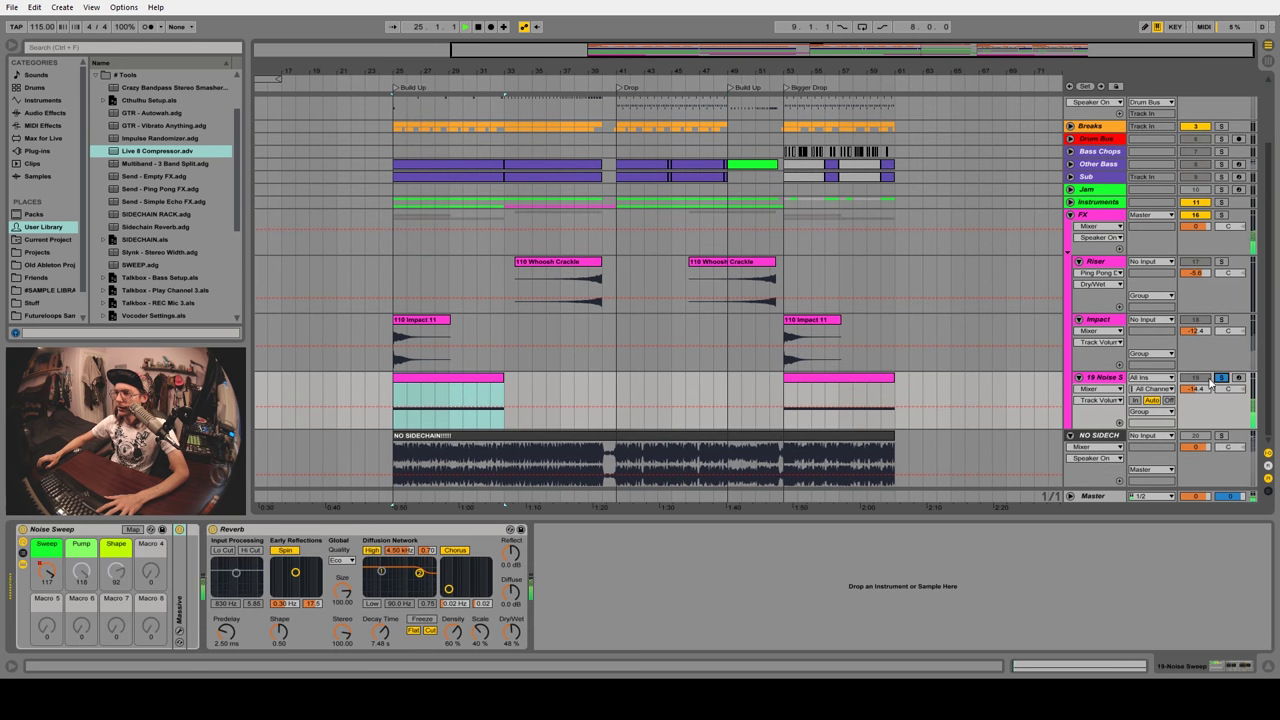
key("space")
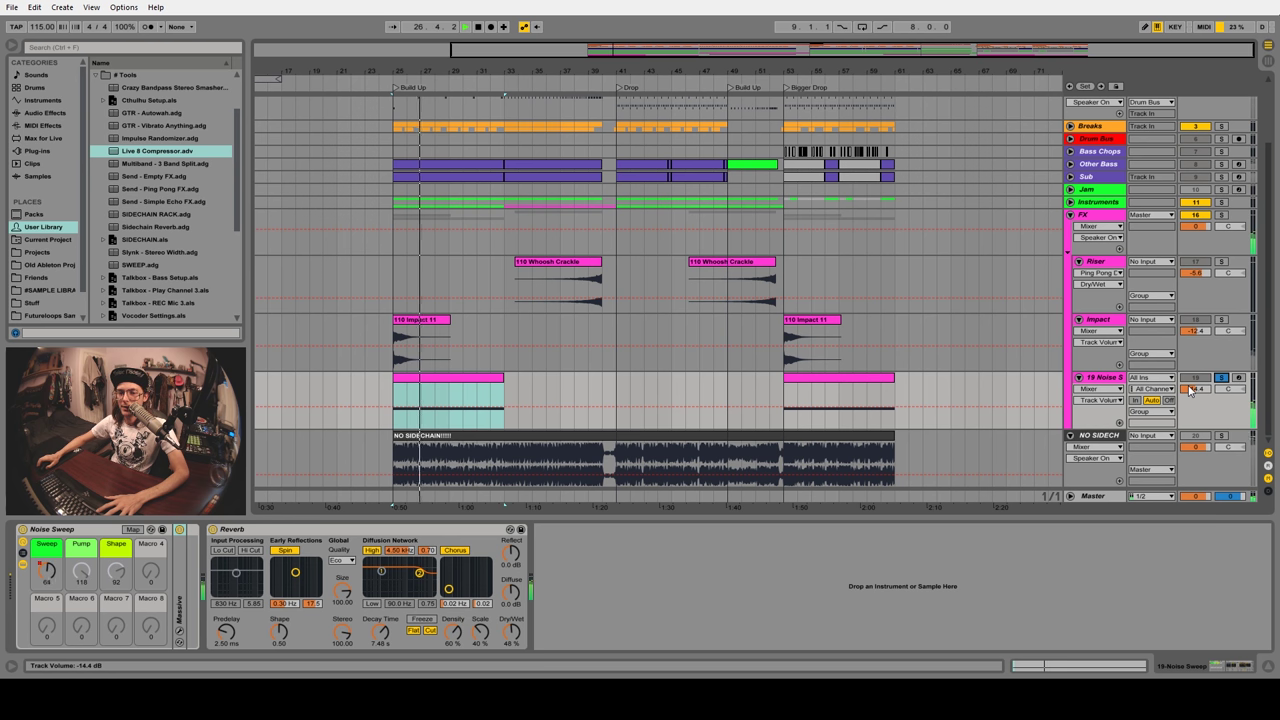
Insert Auto Pan before Reverb on the Noise Sweep track and replace it with the 90 Degrees preset
left_click(45, 114)
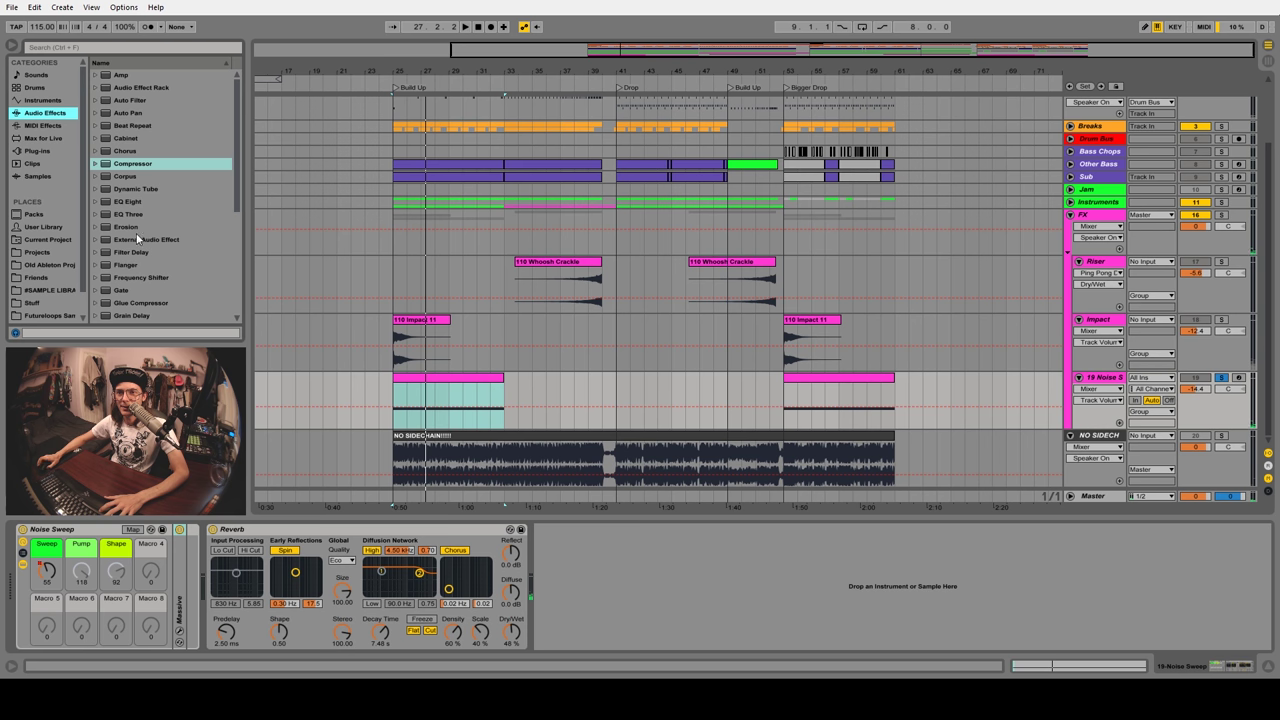
left_click(116, 114)
left_click_drag(128, 114, 208, 565)
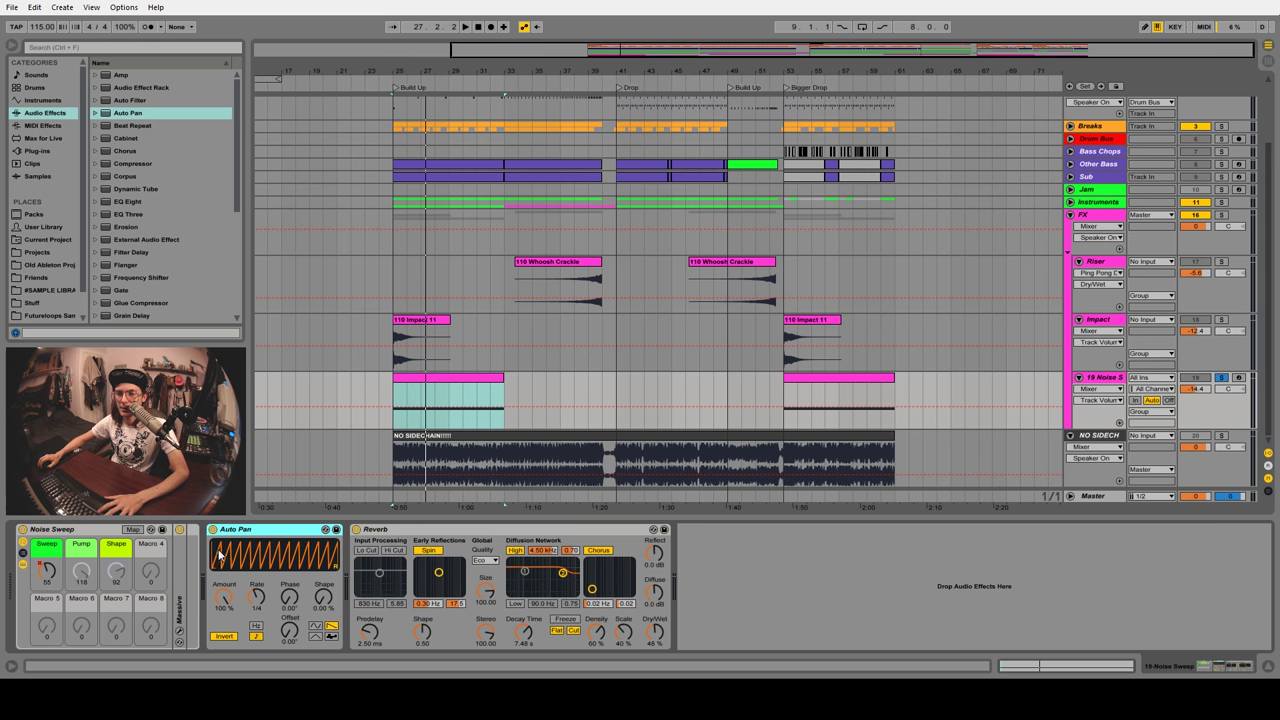
left_click(95, 113)
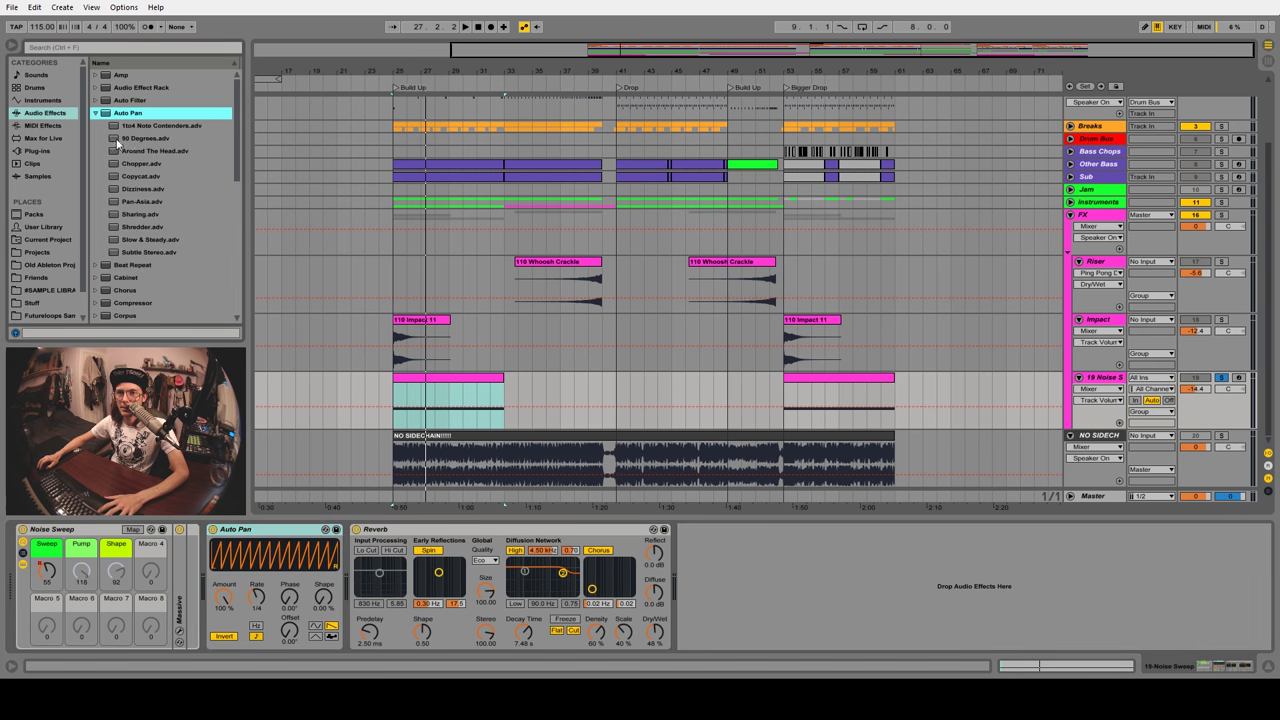
double_click(130, 138)
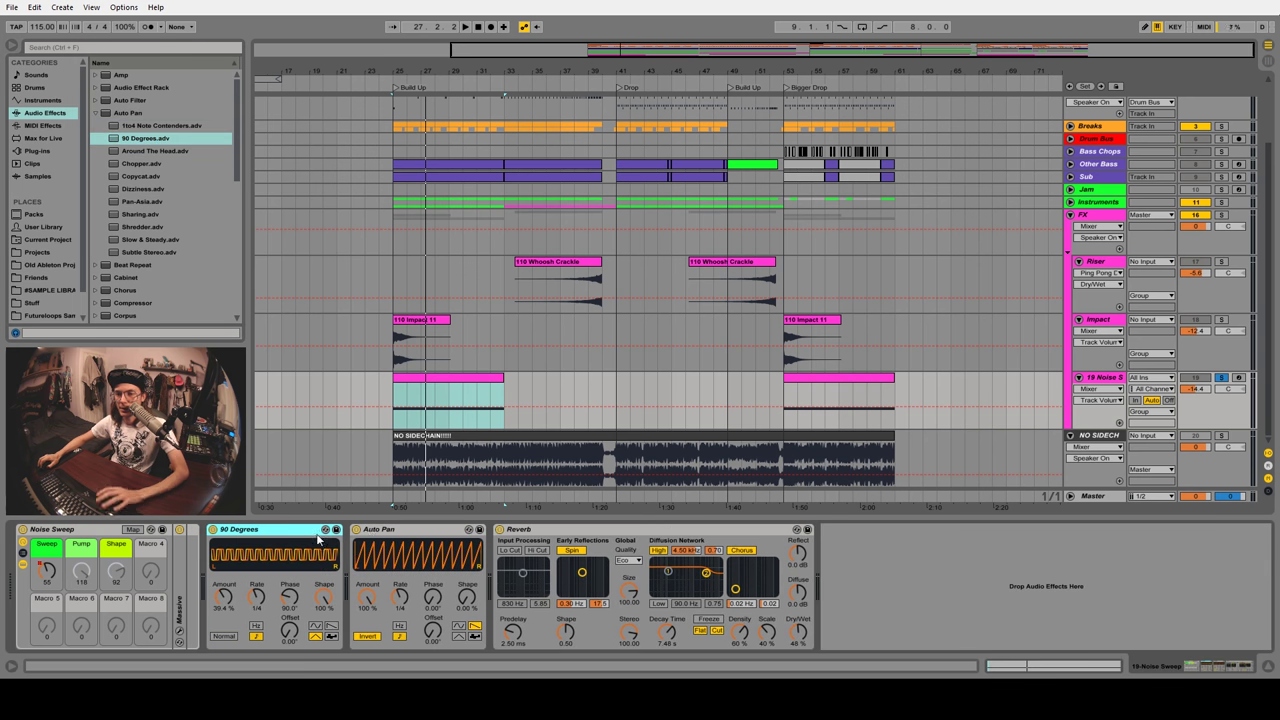
left_click(257, 541)
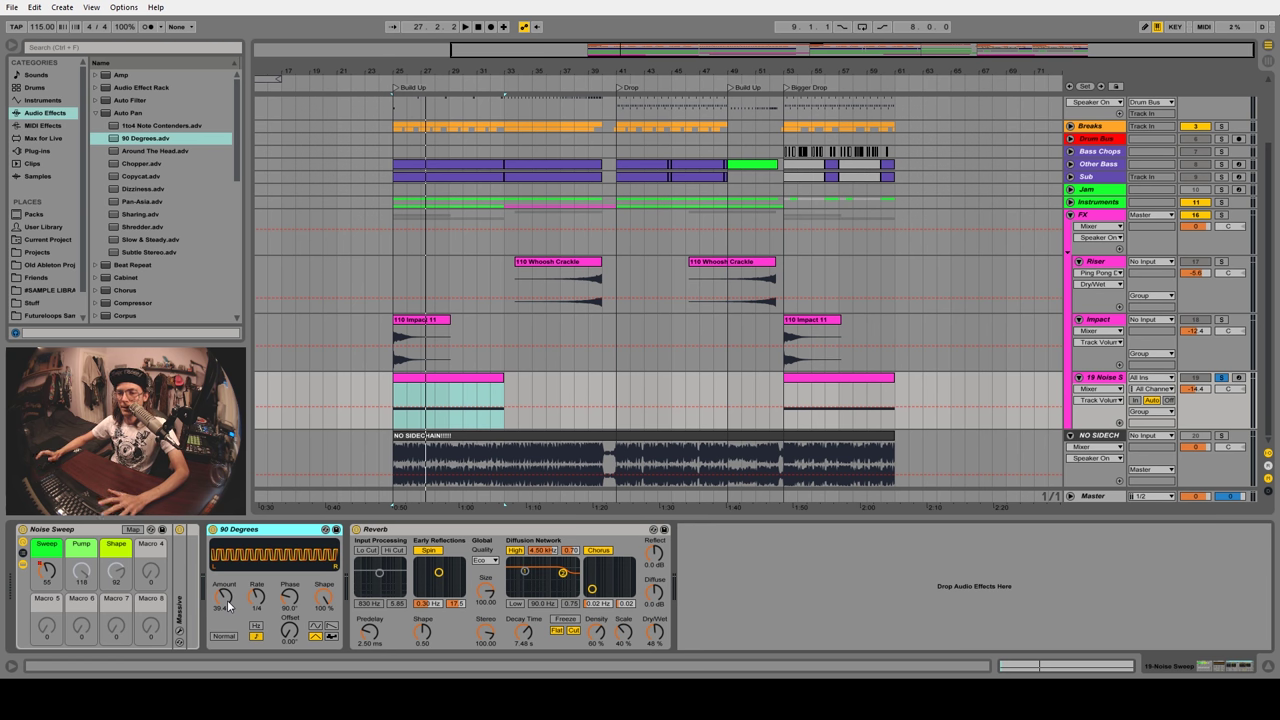
Set the Noise Sweep's Auto Pan to 100% amount, 0° phase, a sawtooth waveform and 0% shape, and enable Invert
left_click_drag(224, 598, 224, 560)
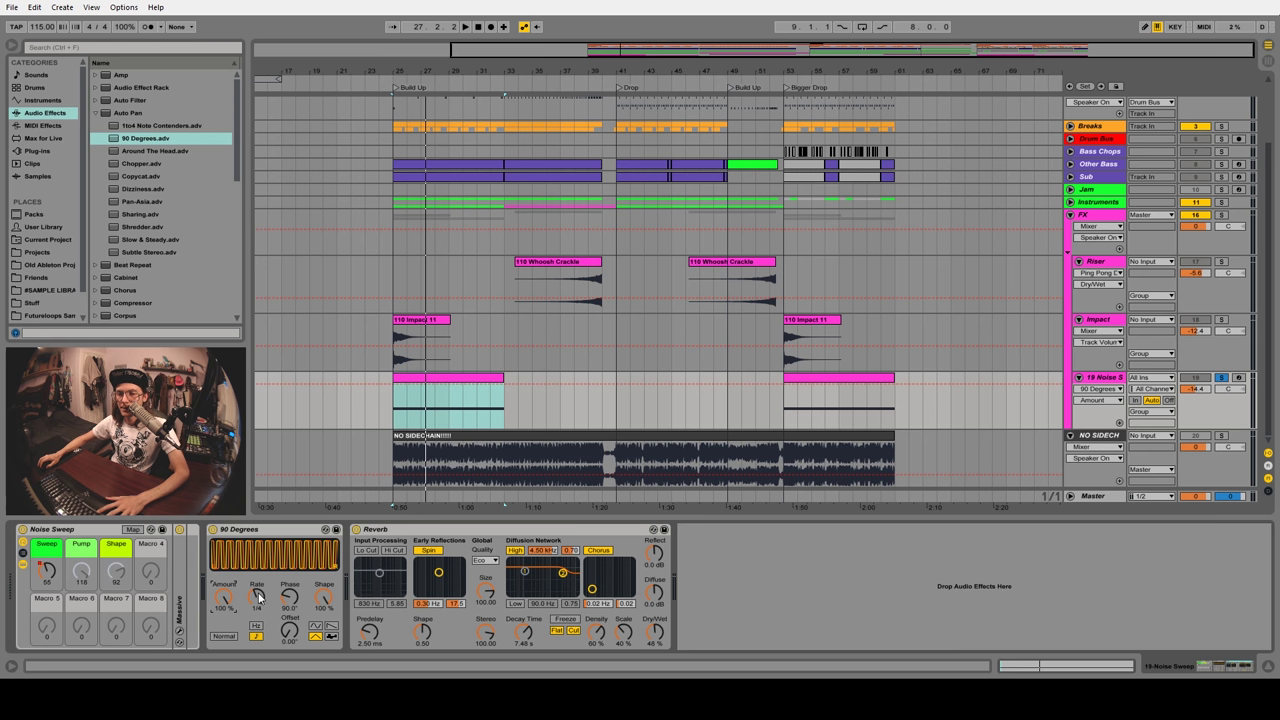
left_click(259, 597)
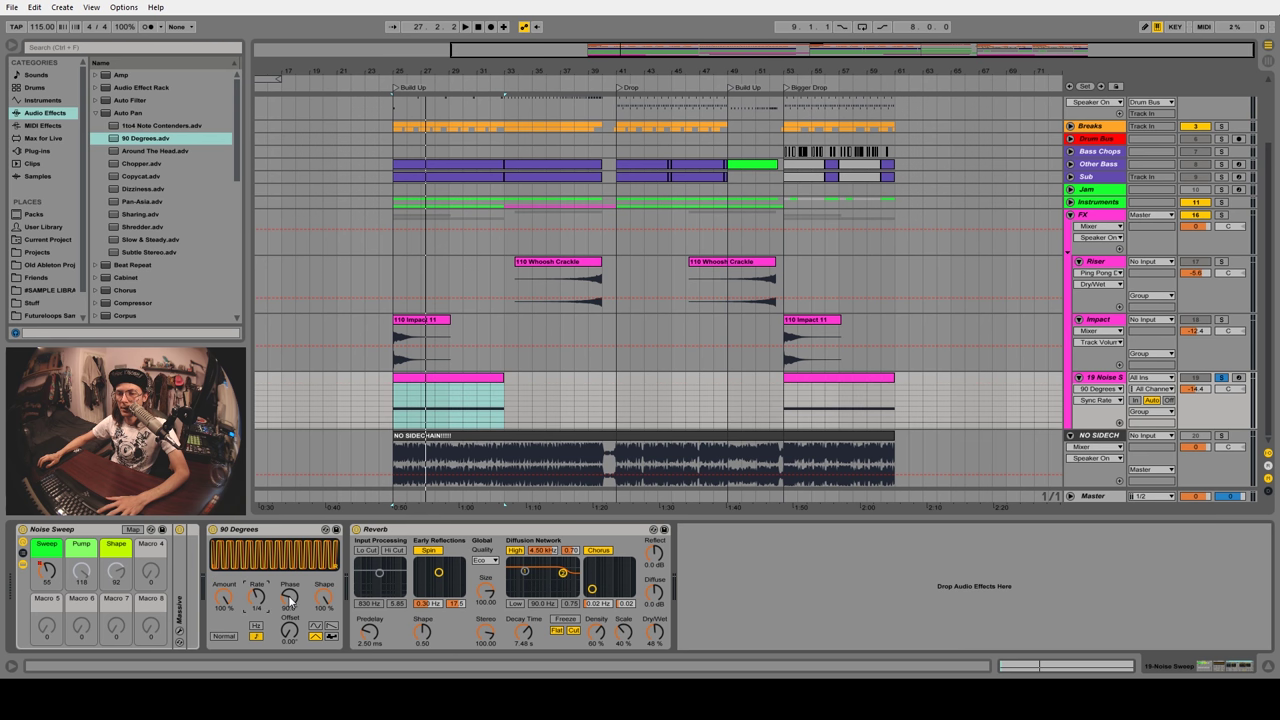
left_click_drag(292, 600, 292, 615)
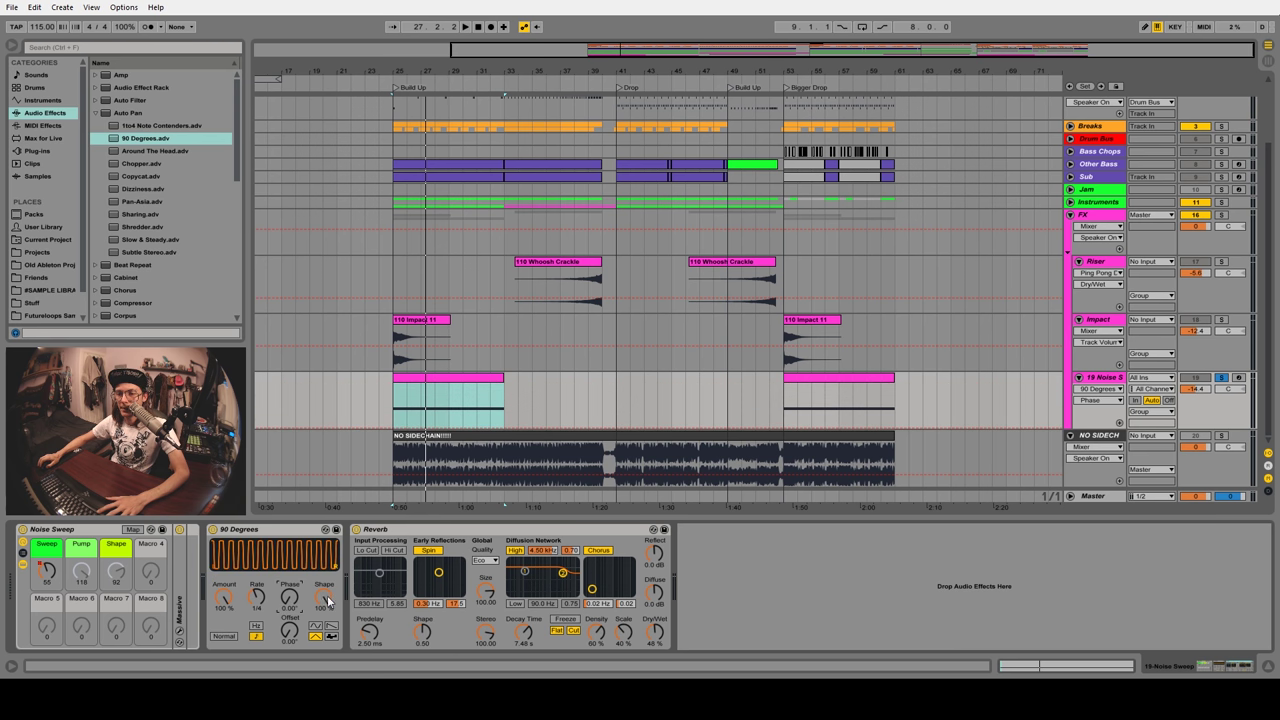
left_click(331, 625)
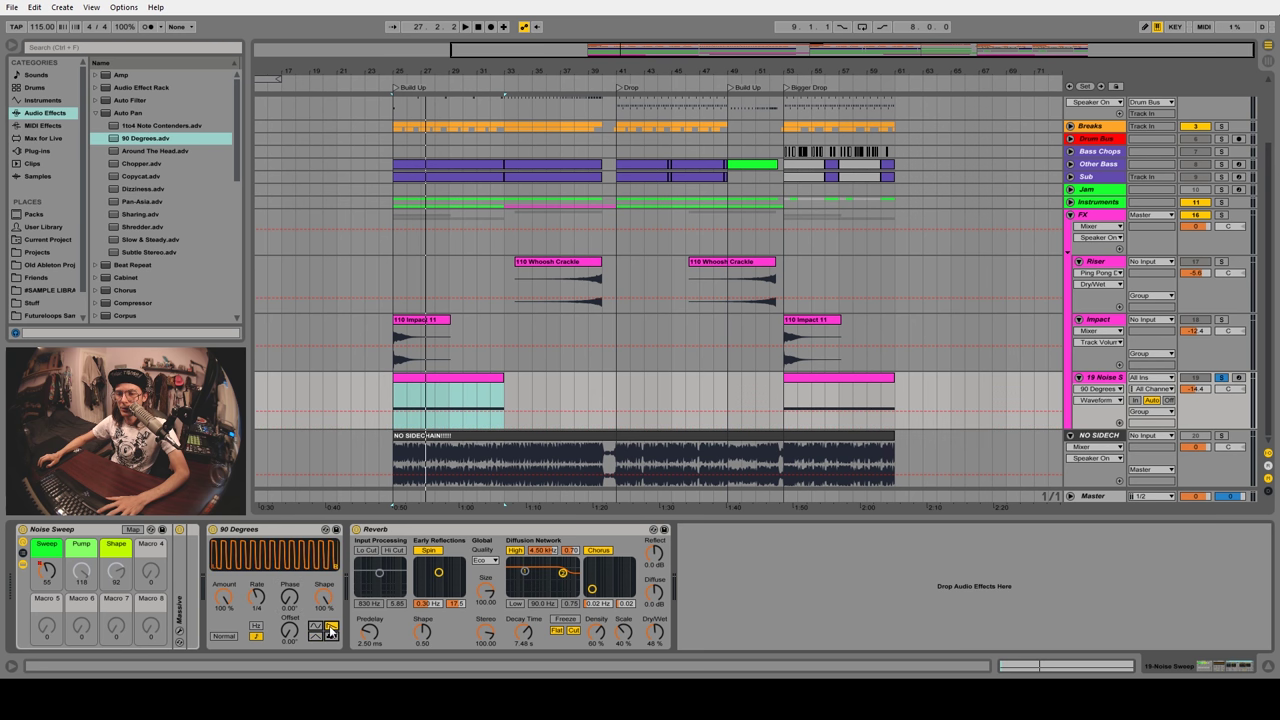
left_click_drag(323, 602, 322, 624)
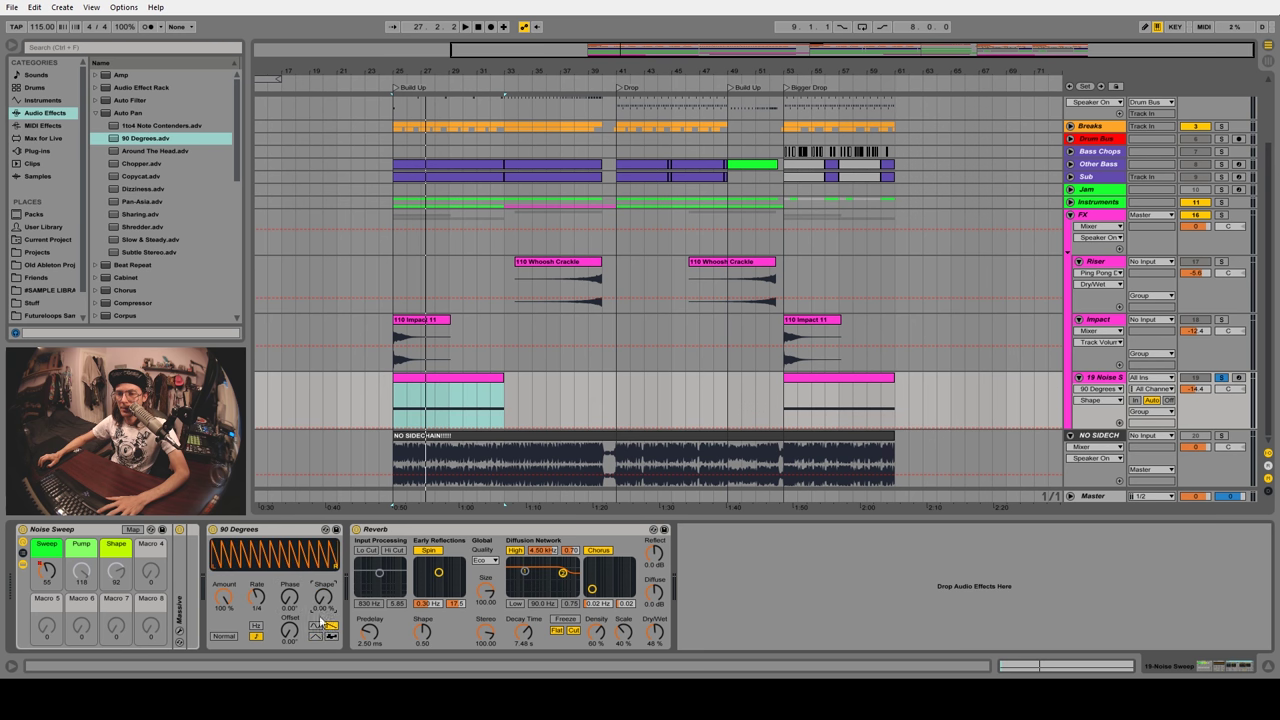
left_click(224, 636)
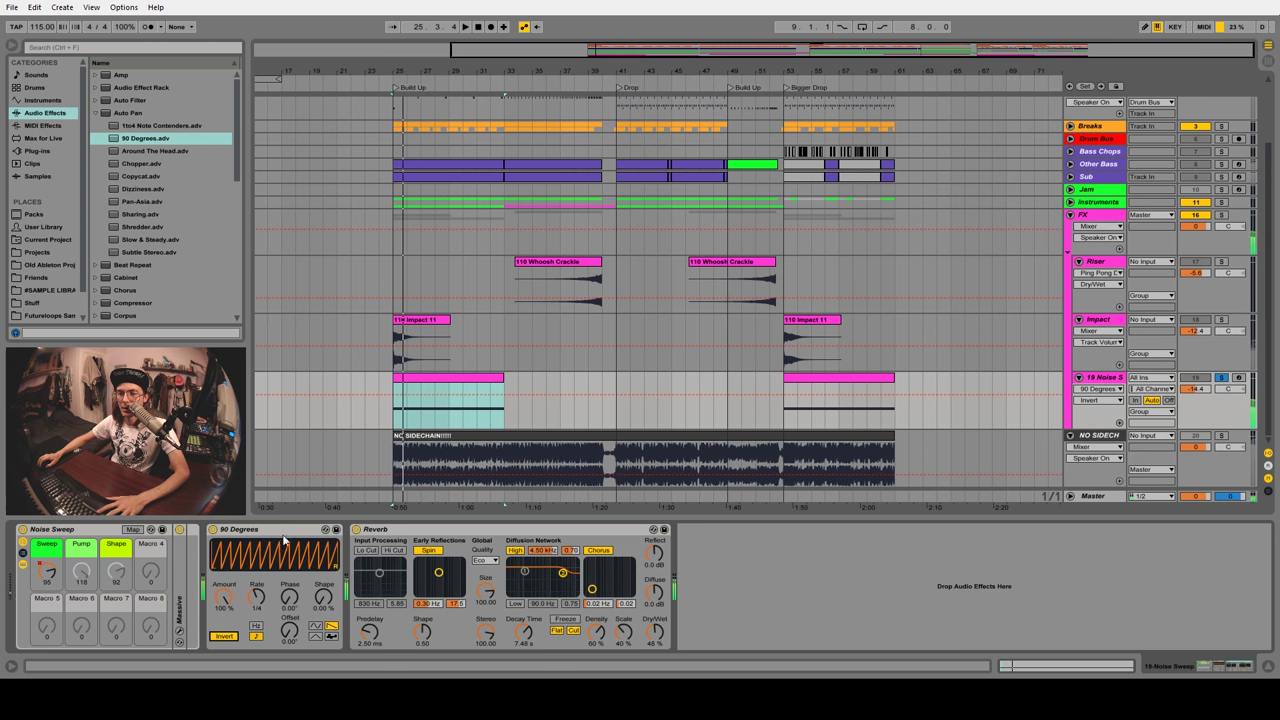
Try Auto Pan after Reverb, return it before Reverb, and replay the Noise Sweep while varying the amount, ending at 100%
left_click_drag(284, 540, 682, 560)
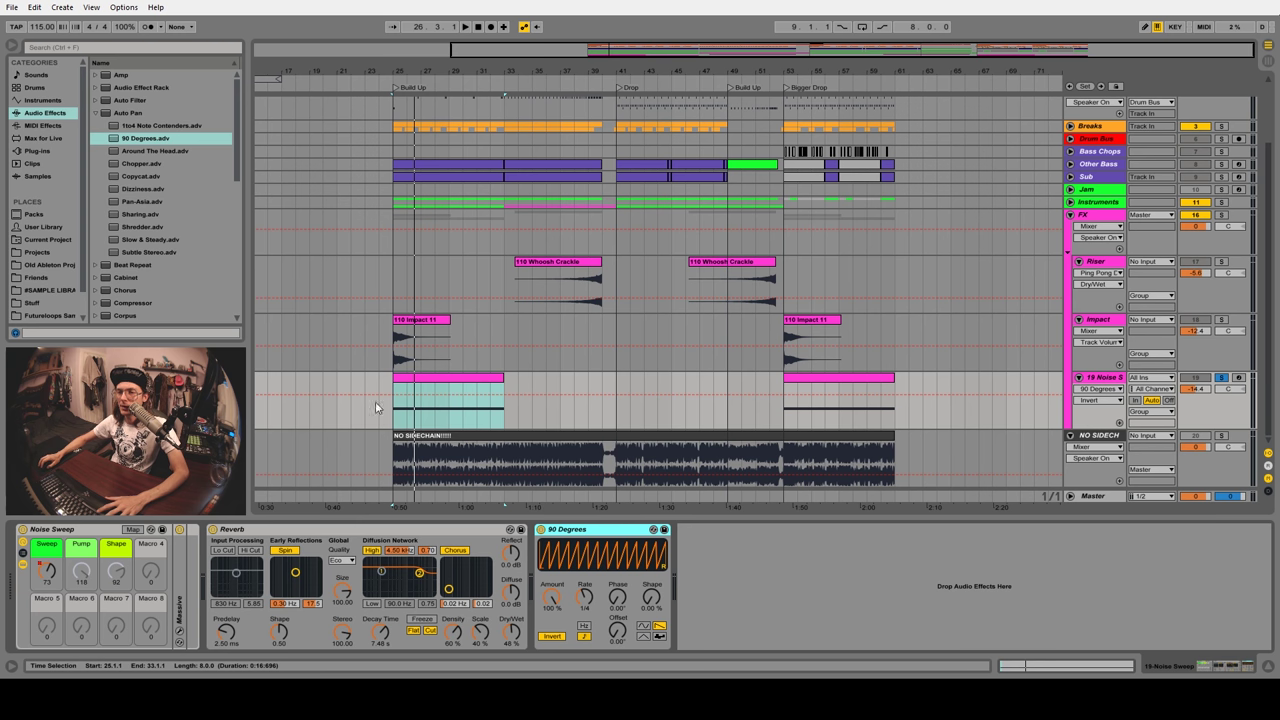
left_click_drag(277, 516, 280, 516)
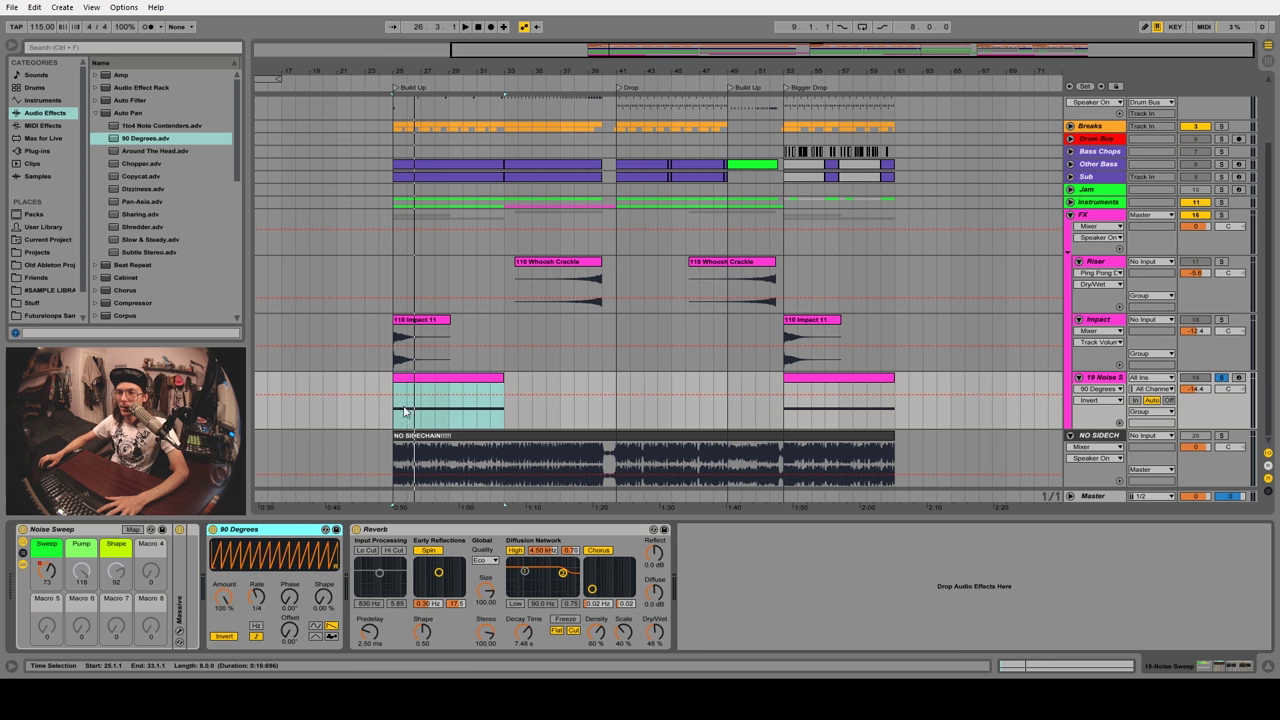
left_click(224, 597)
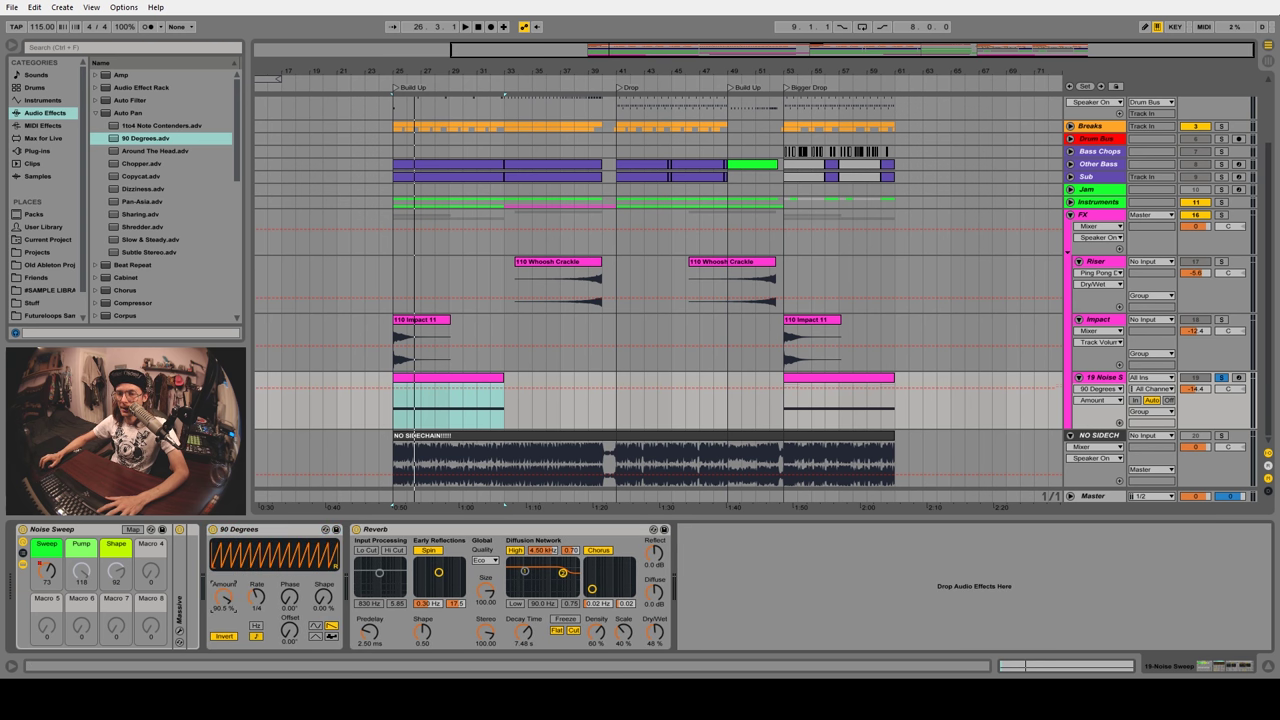
key("space")
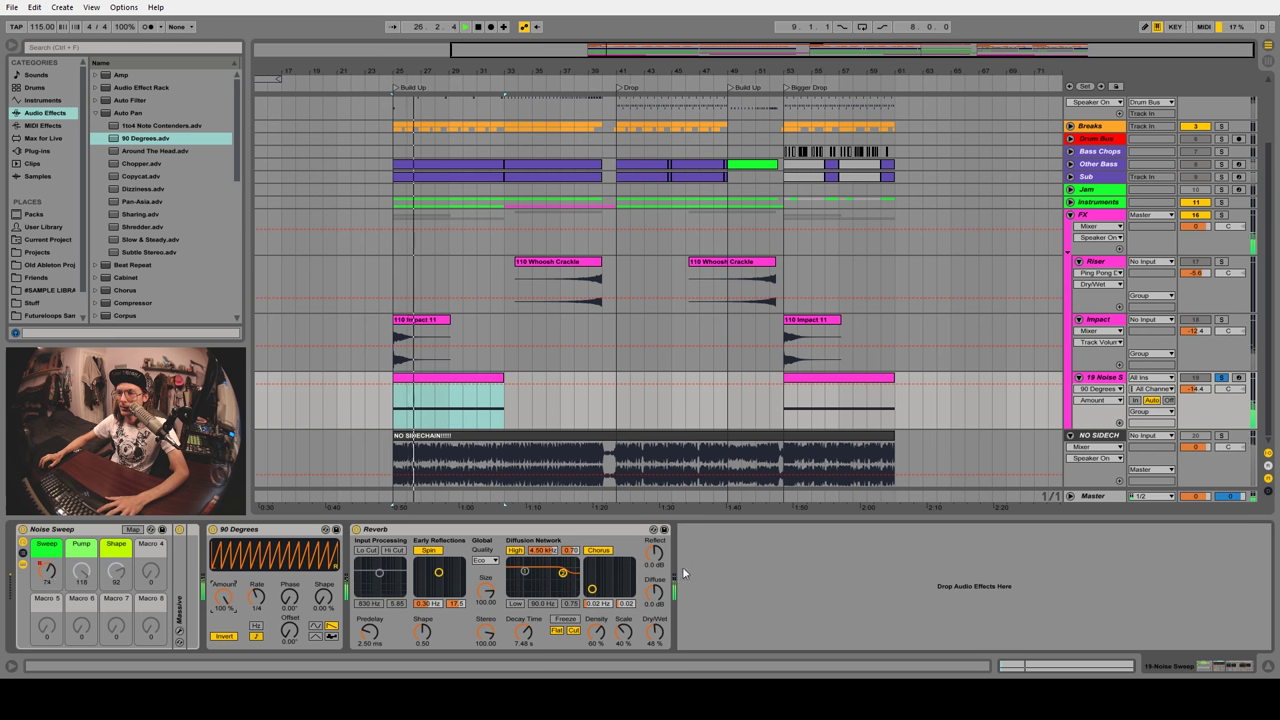
Fold and unsolo the Noise Sweep track, and audition the full mix from the Drop at bar 41, checking levels in Session View
left_click(1078, 377)
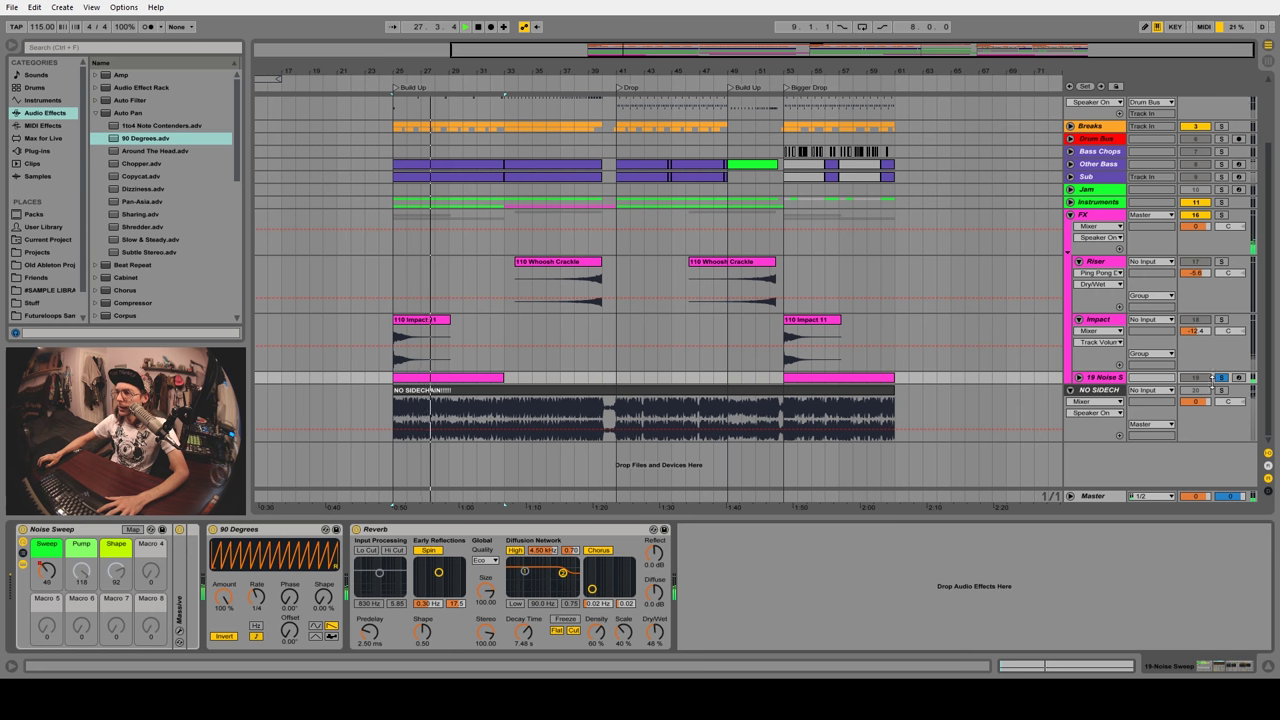
key("Tab")
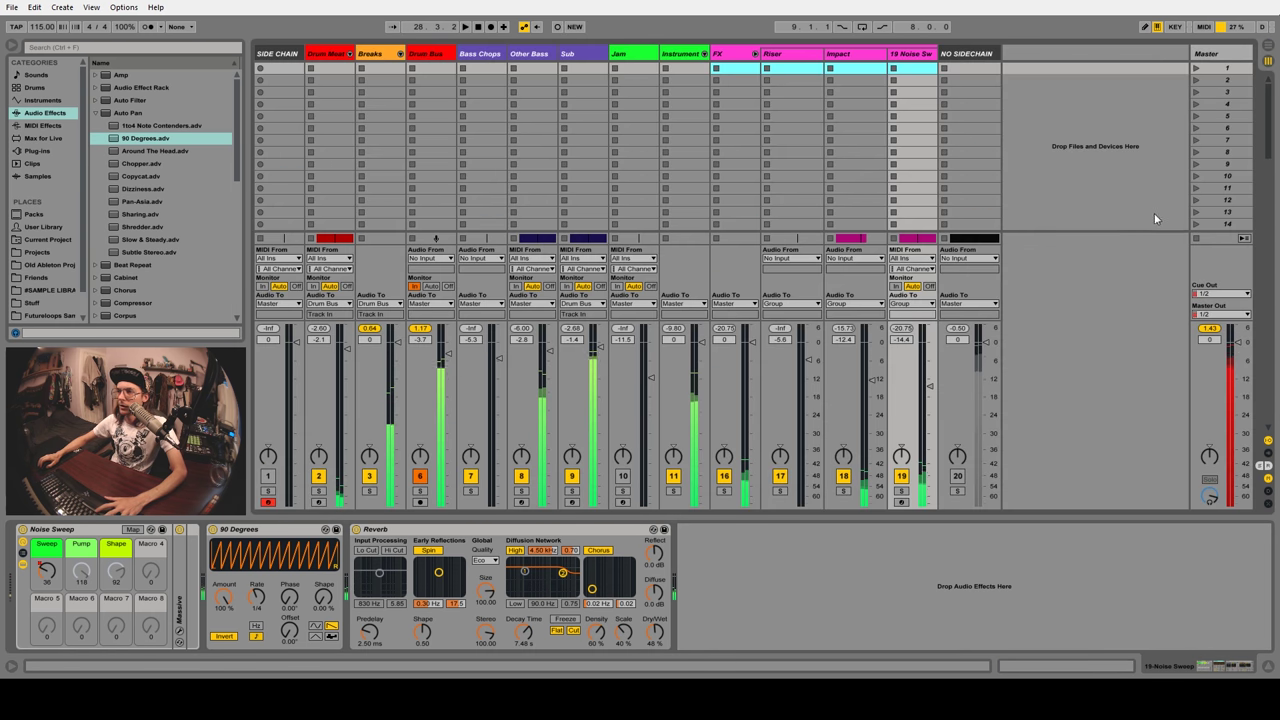
key("Tab")
left_click(619, 150)
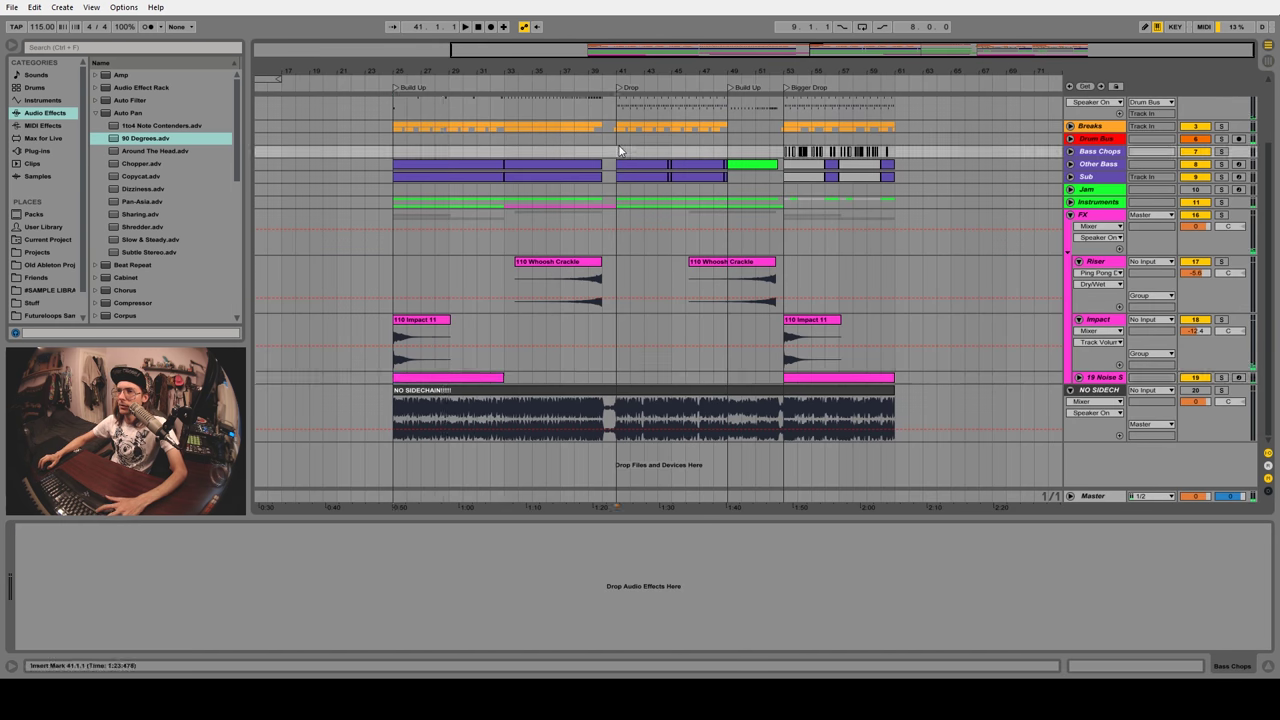
key("Tab")
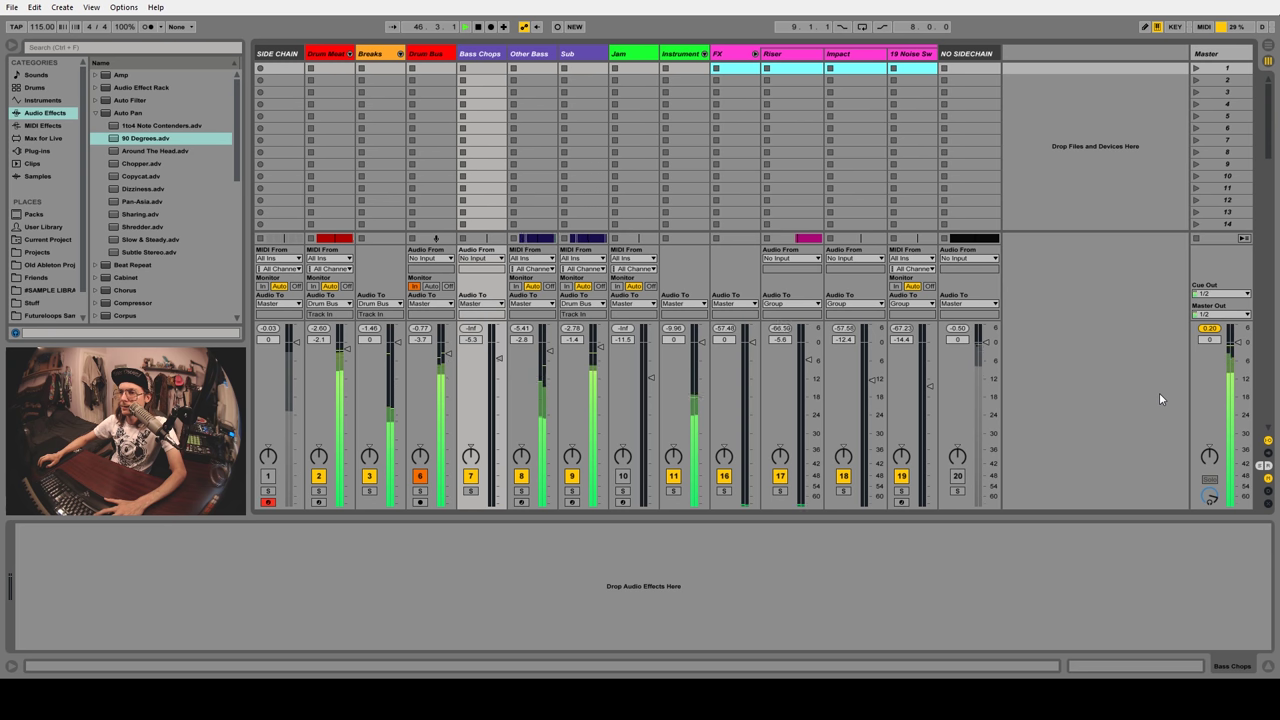
key("Tab")
Extend the SIDE CHAIN clip to about bar 51 in the Build Up and duplicate its eighth-note trigger segment through position 52.1.3
scroll(915, 240, "up", 3)
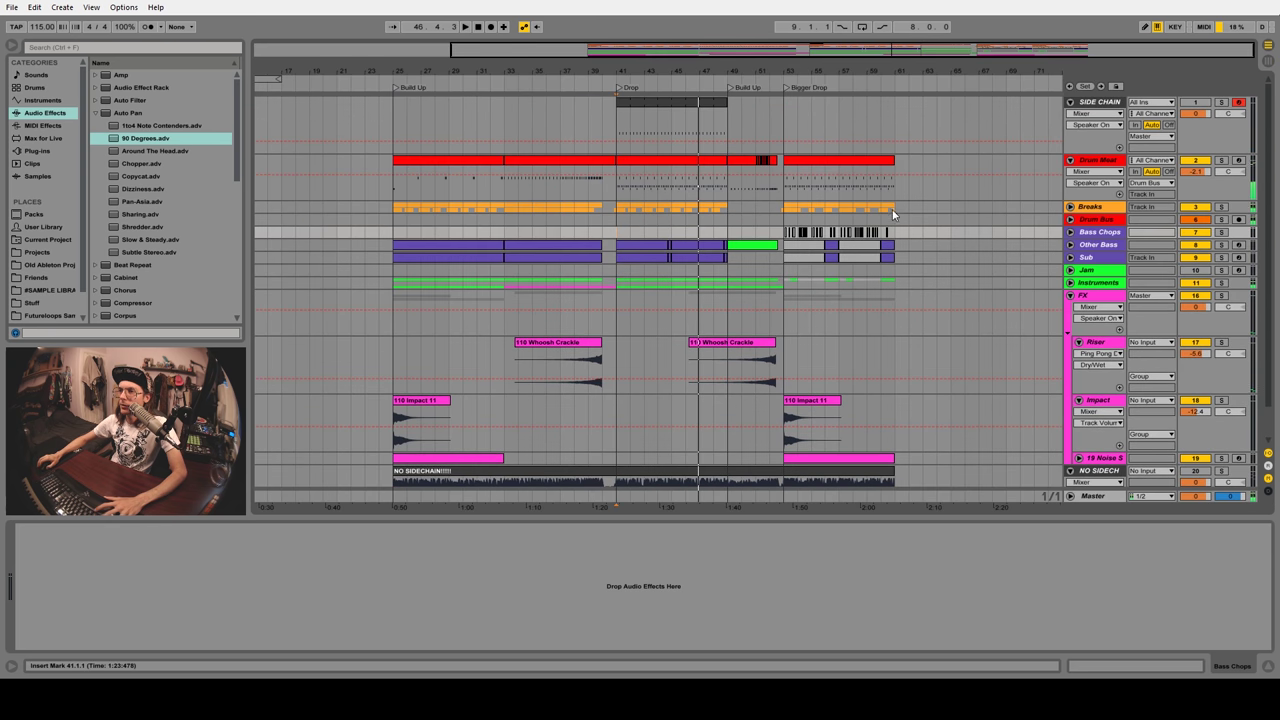
left_click(741, 219)
left_click_drag(766, 72, 616, 140)
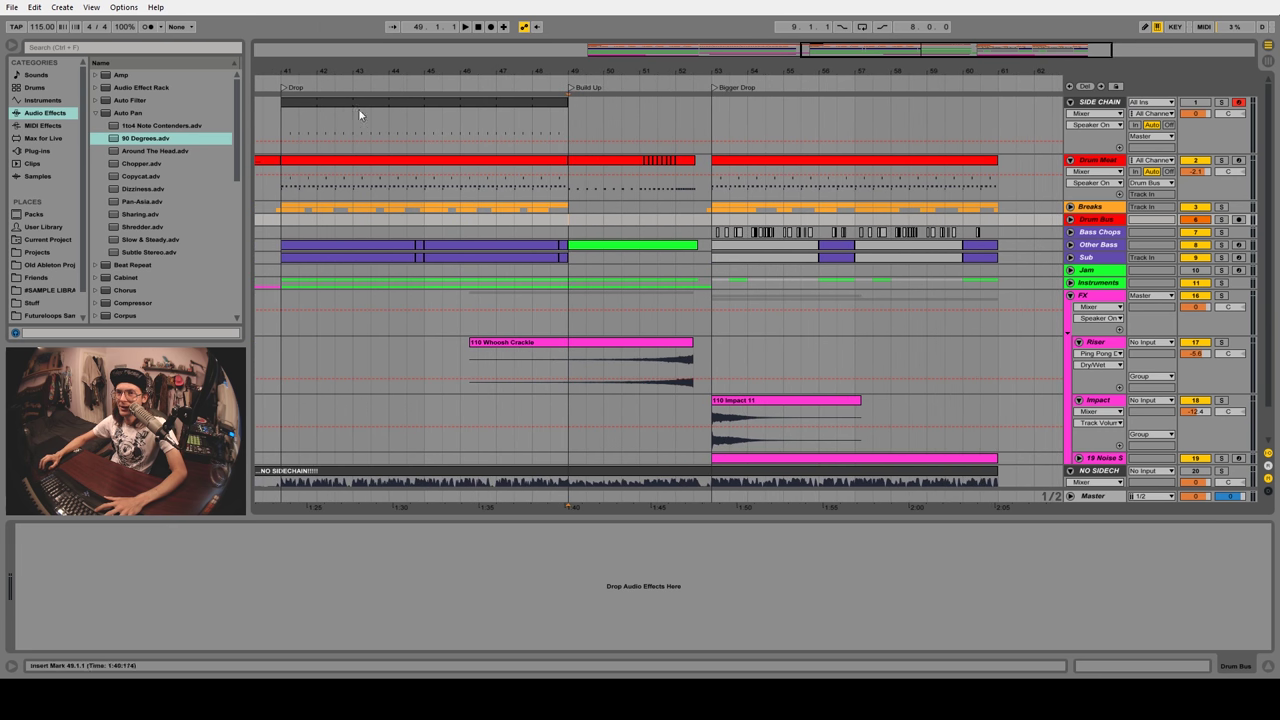
left_click(431, 105)
scroll(620, 130, "up", 3)
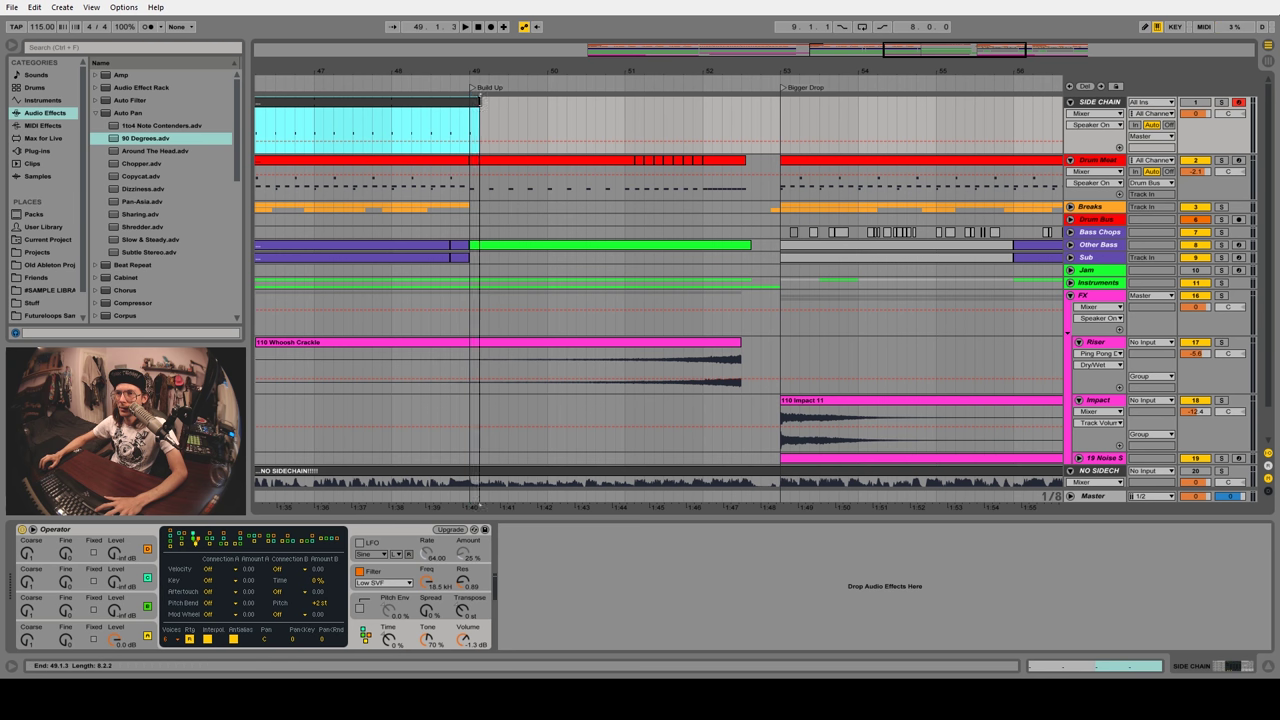
left_click_drag(479, 100, 633, 125)
key("ctrl+d")
key("ctrl+d")
key("ctrl+d")
key("ctrl+d")
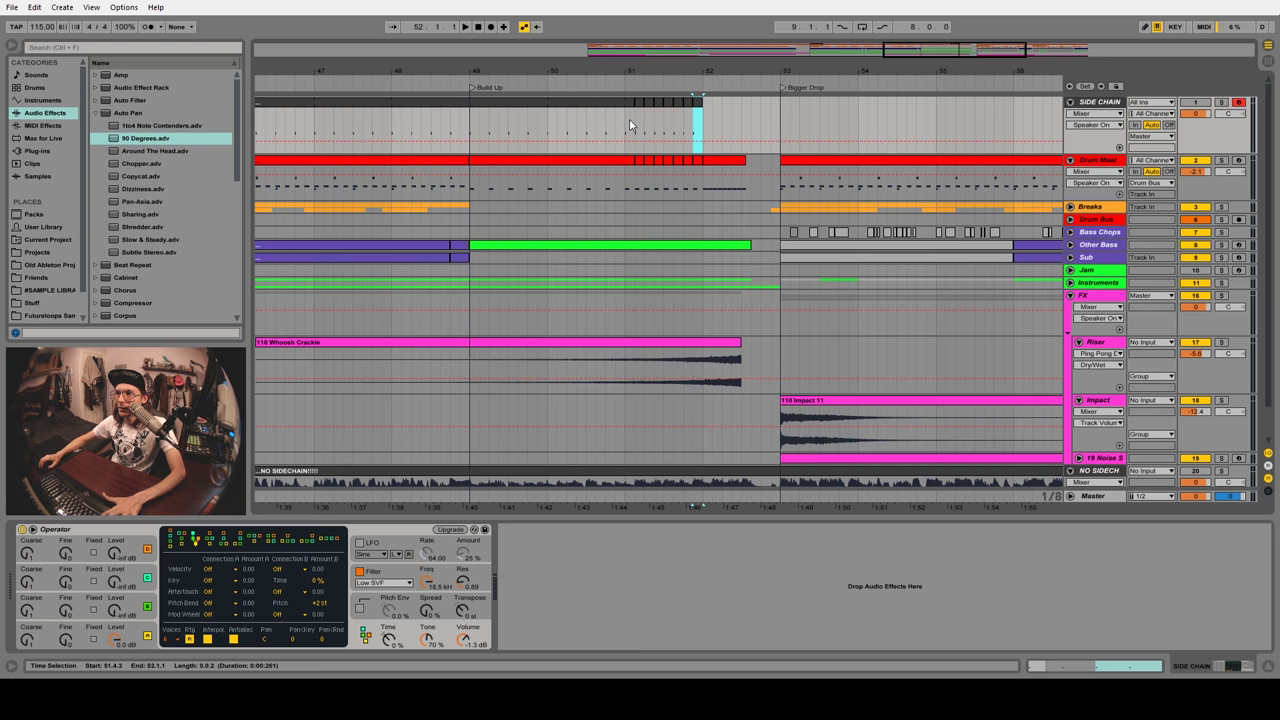
key("ctrl+d")
Fill the SIDE CHAIN track with duplicated sixteenth-note triggers from bar 52 to the end of the Drum Meat clip before the Bigger Drop
key("plus")
key("plus")
key("plus")
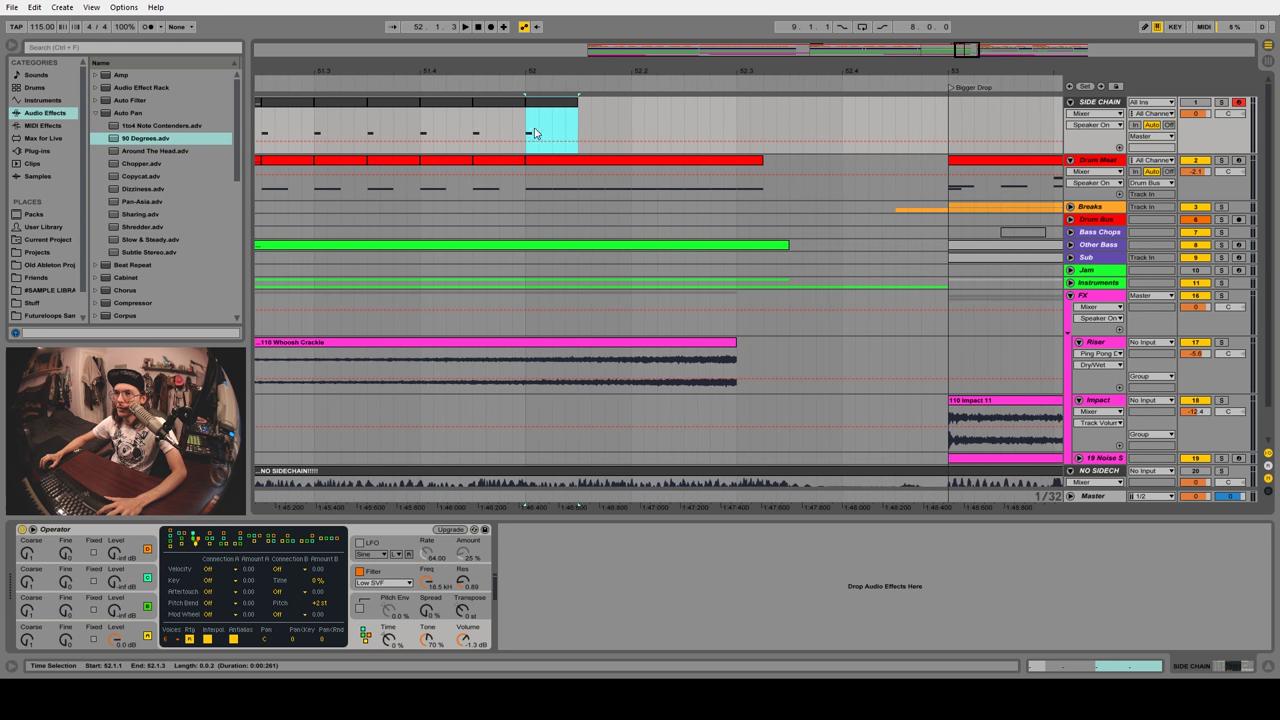
left_click_drag(539, 131, 551, 131)
key("ctrl+d")
key("ctrl+d")
key("ctrl+d")
key("ctrl+d")
key("ctrl+d")
key("ctrl+d")
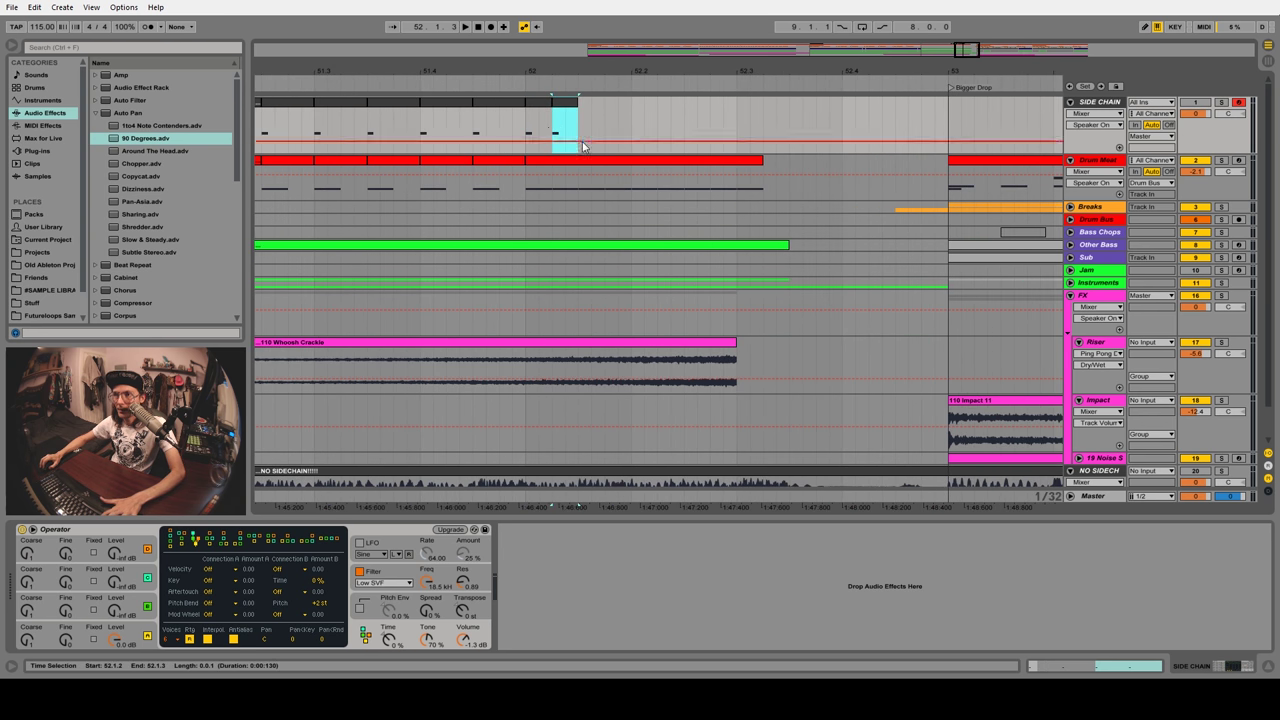
key("ctrl+d")
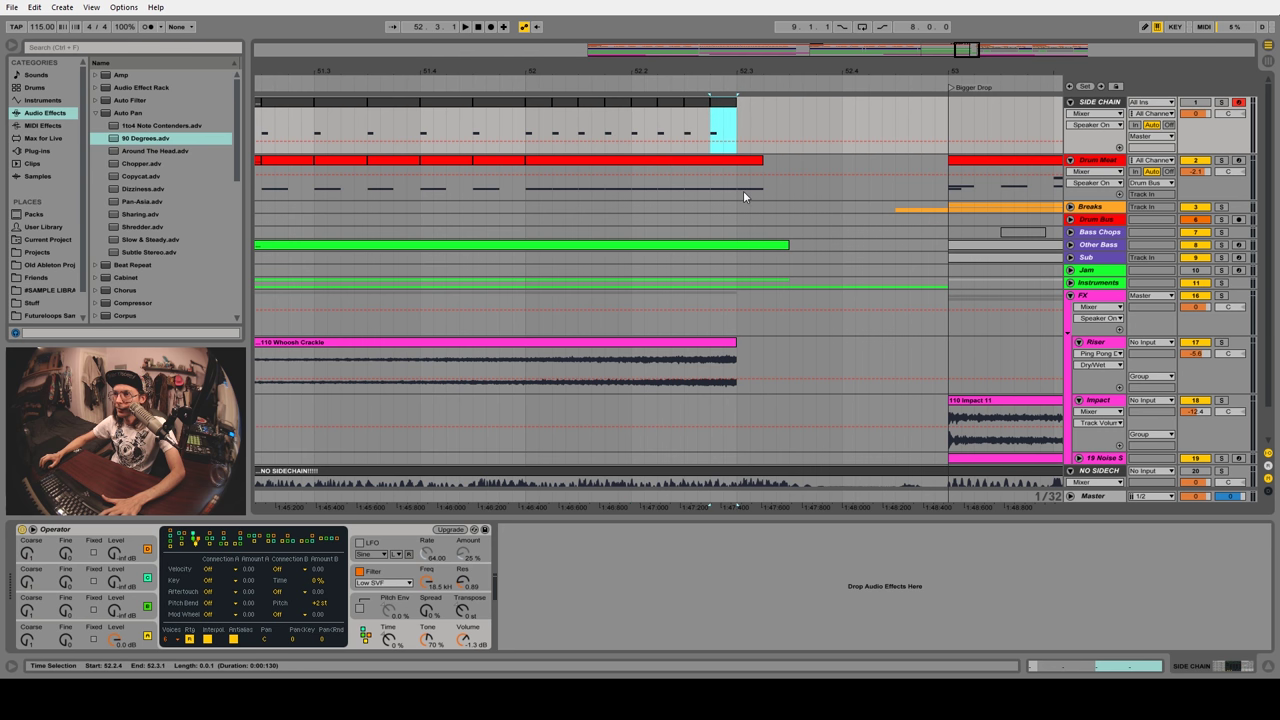
key("ctrl+d")
Copy the long SIDE CHAIN clip to the Bigger Drop at bar 53 and trim its end to match the Drum Meat clip
key("minus")
key("minus")
key("minus")
key("minus")
key("minus")
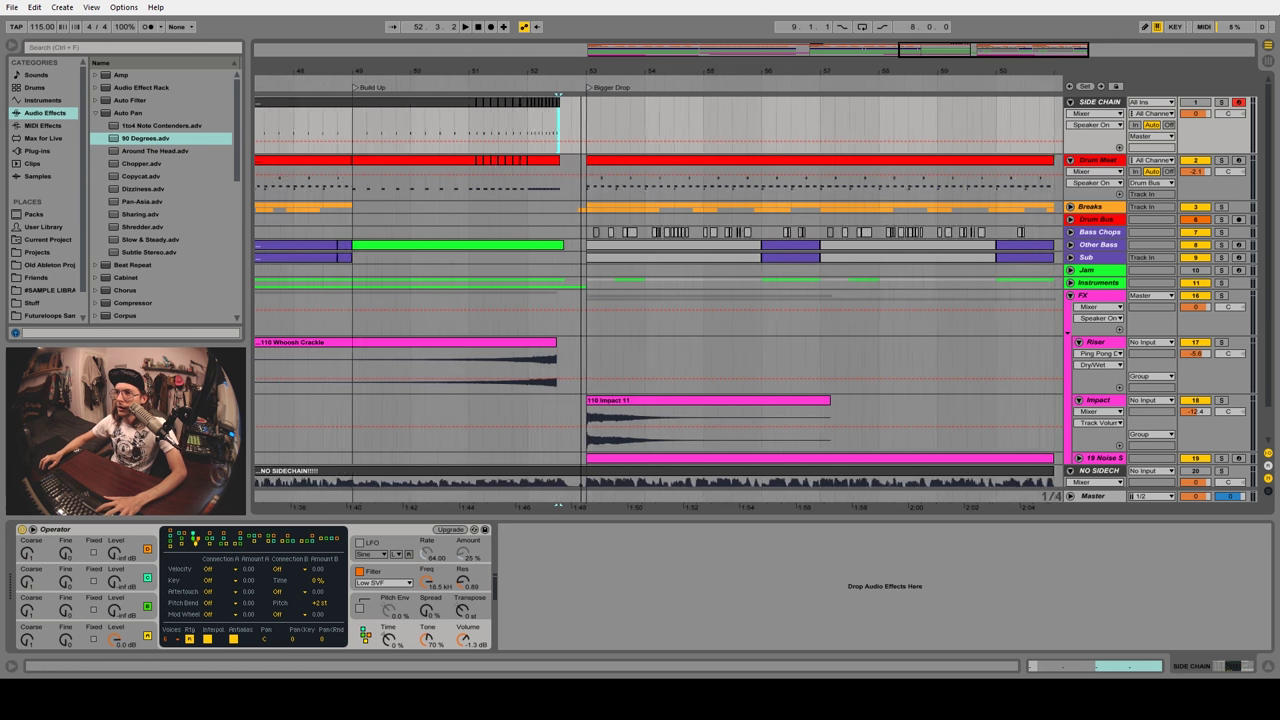
left_click_drag(443, 104, 780, 121)
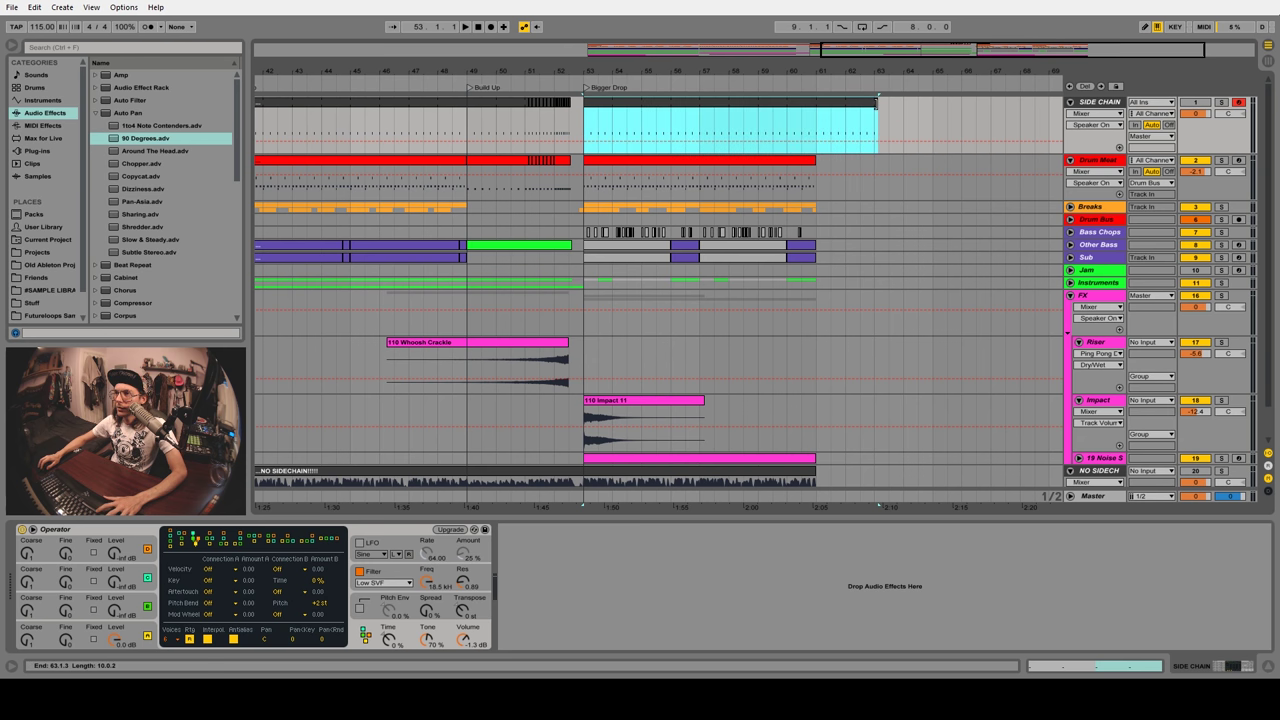
left_click(836, 120)
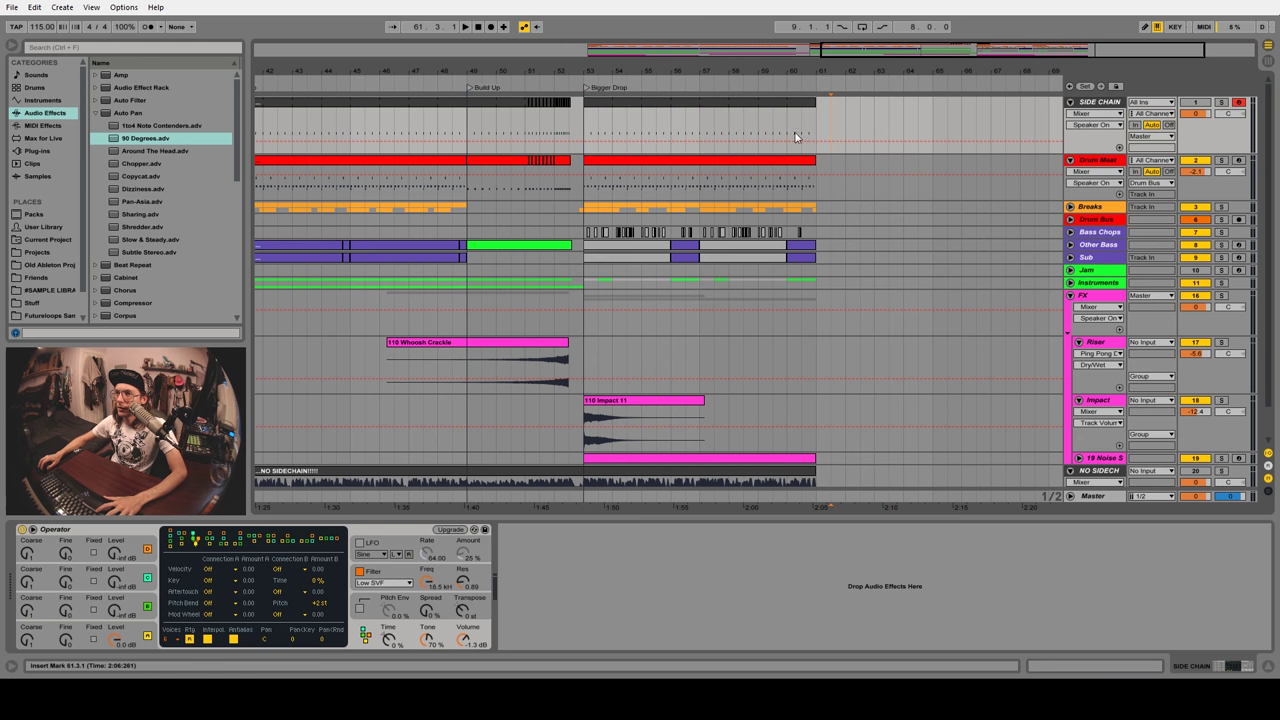
Play the Build Up into the Bigger Drop while checking mixer levels in Session View, and replay the transition from bar 52
left_click(478, 194)
key("space")
key("Tab")
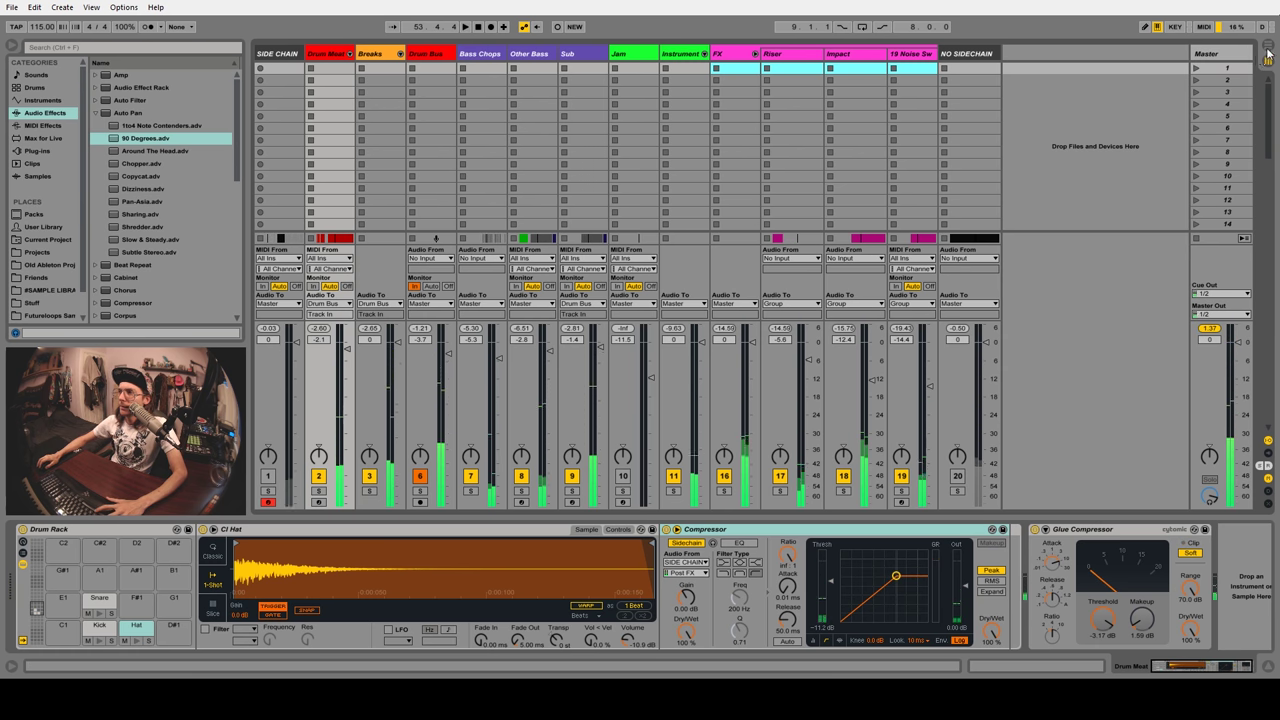
key("Tab")
left_click(556, 220)
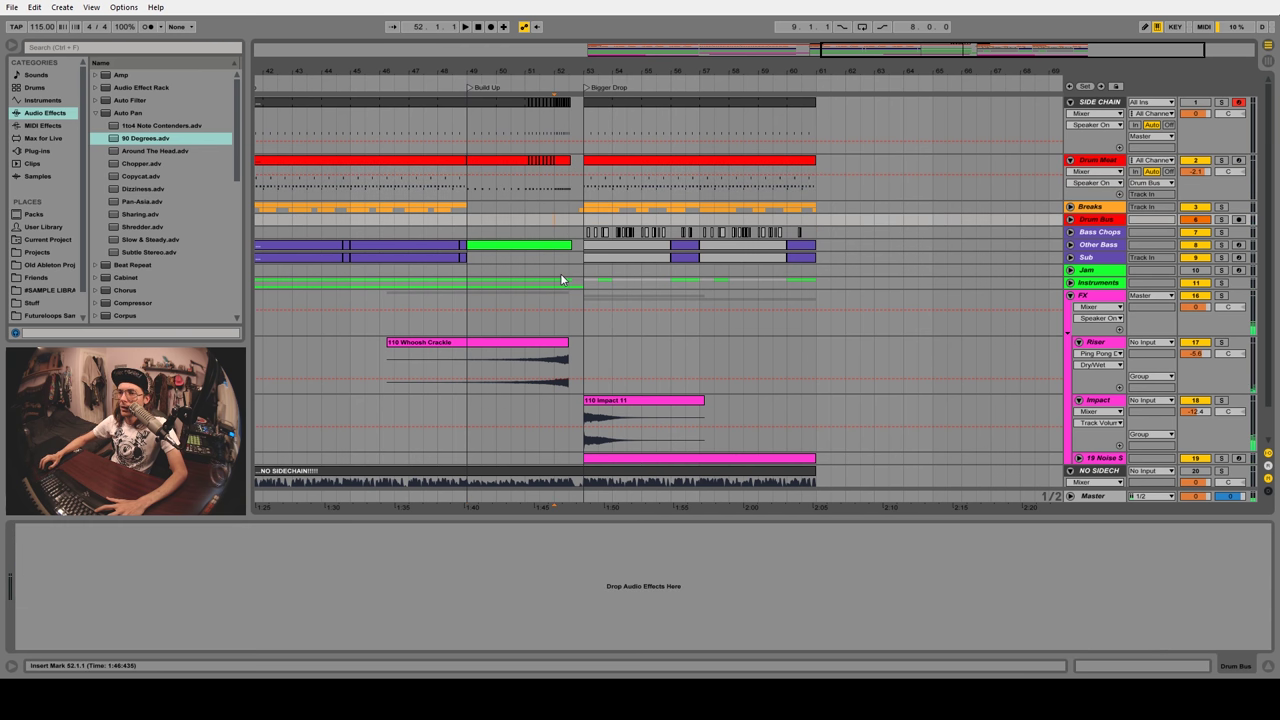
key("space")
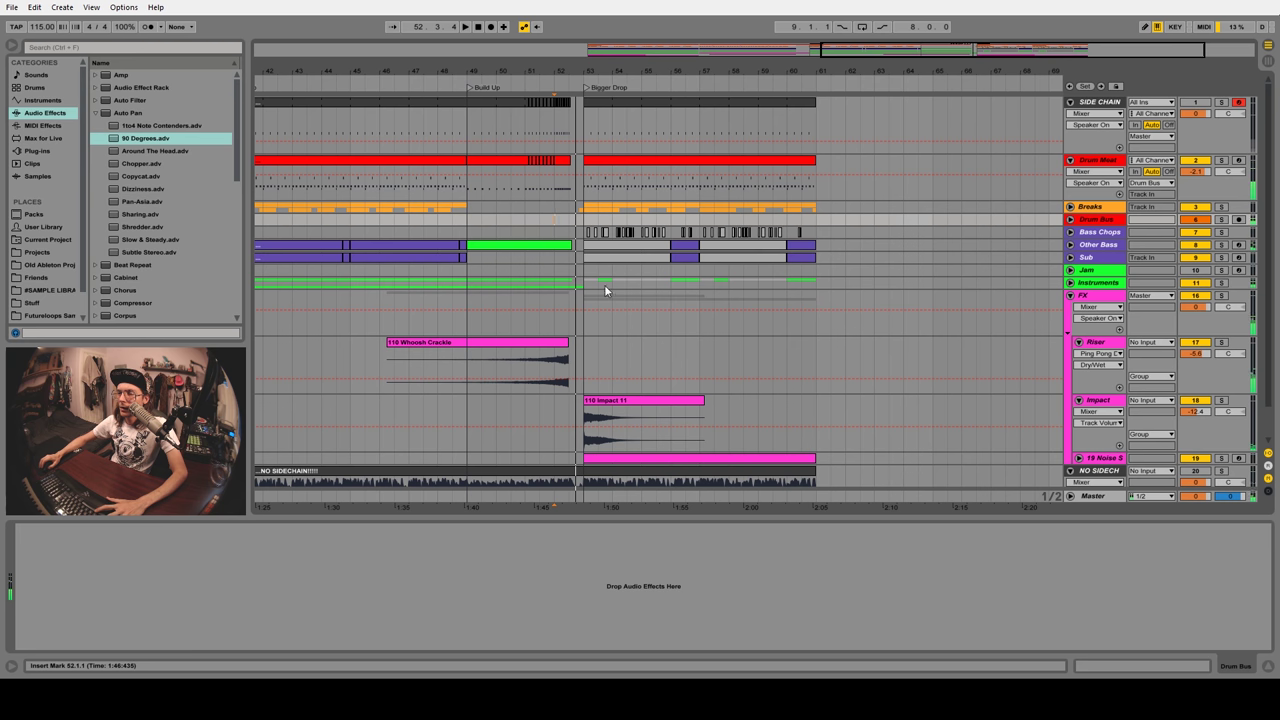
Unfold the Instruments group and Melody track, and solo Chords while replaying from bar 52
left_click(1070, 283)
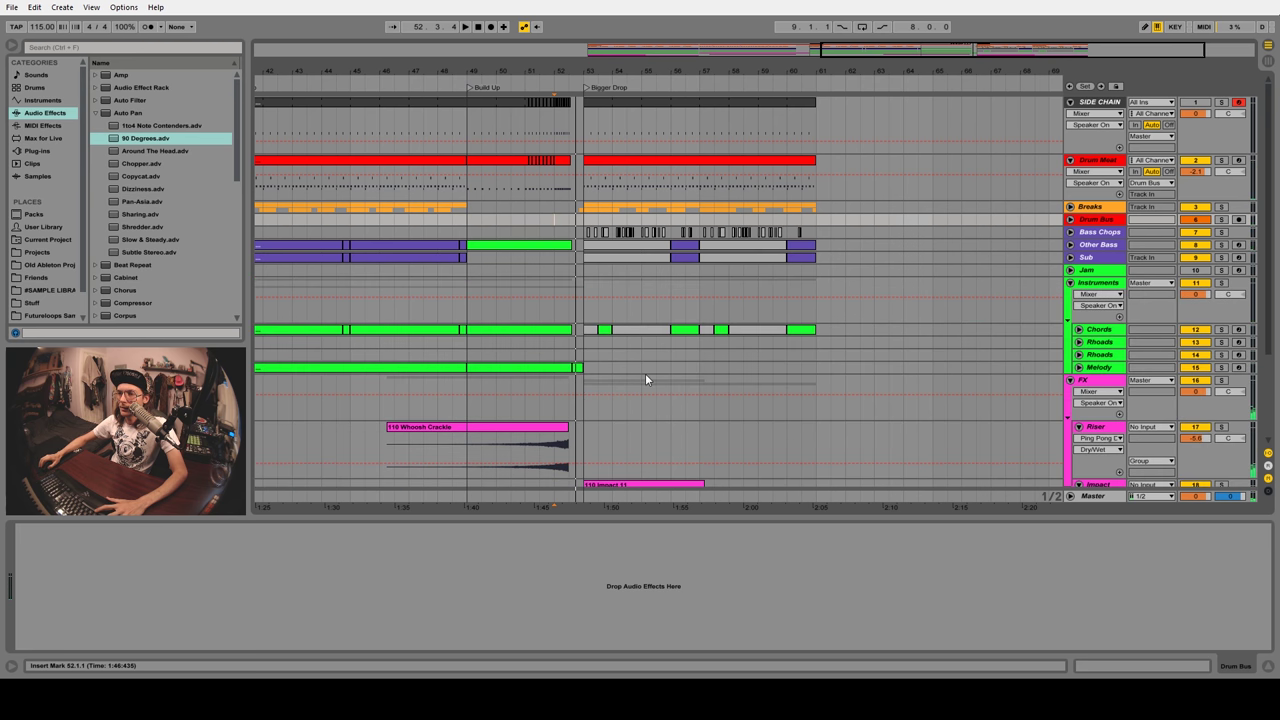
left_click(1078, 368)
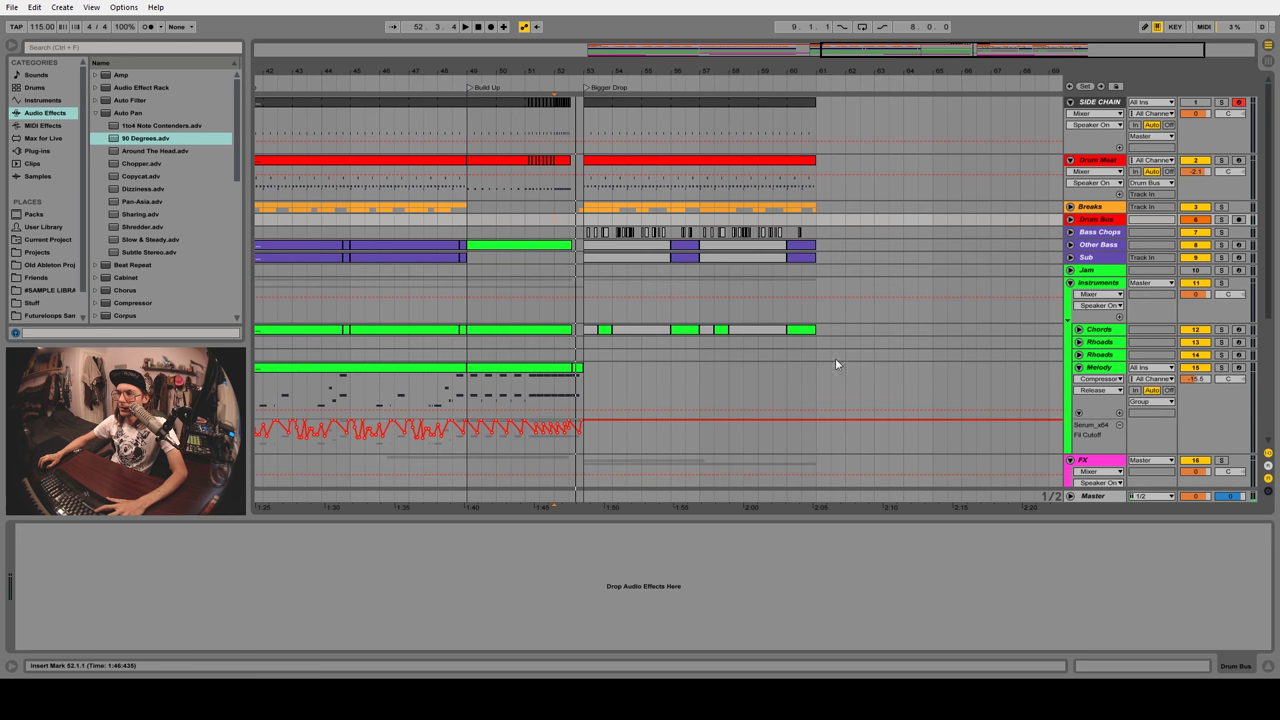
left_click(554, 356)
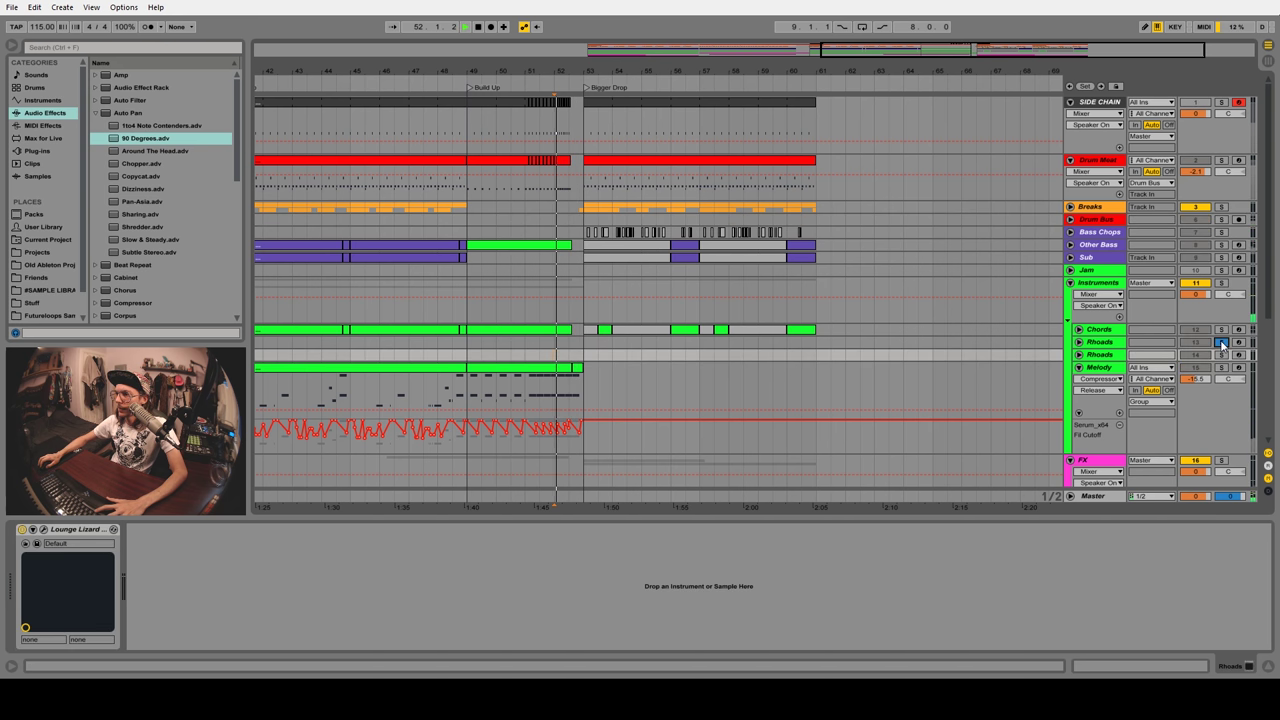
left_click(1221, 330)
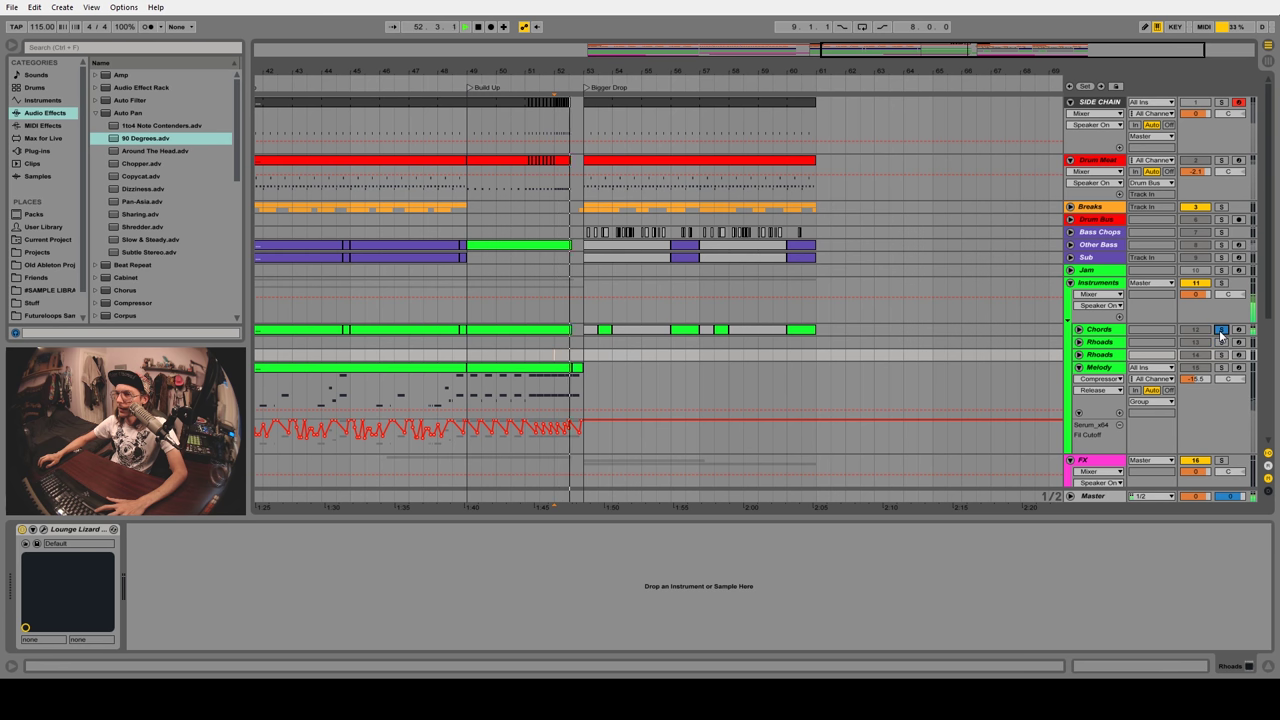
Display the Chords devices and replay the soloed track from bar 52 to check its sidechain Compressor
left_click(1099, 330)
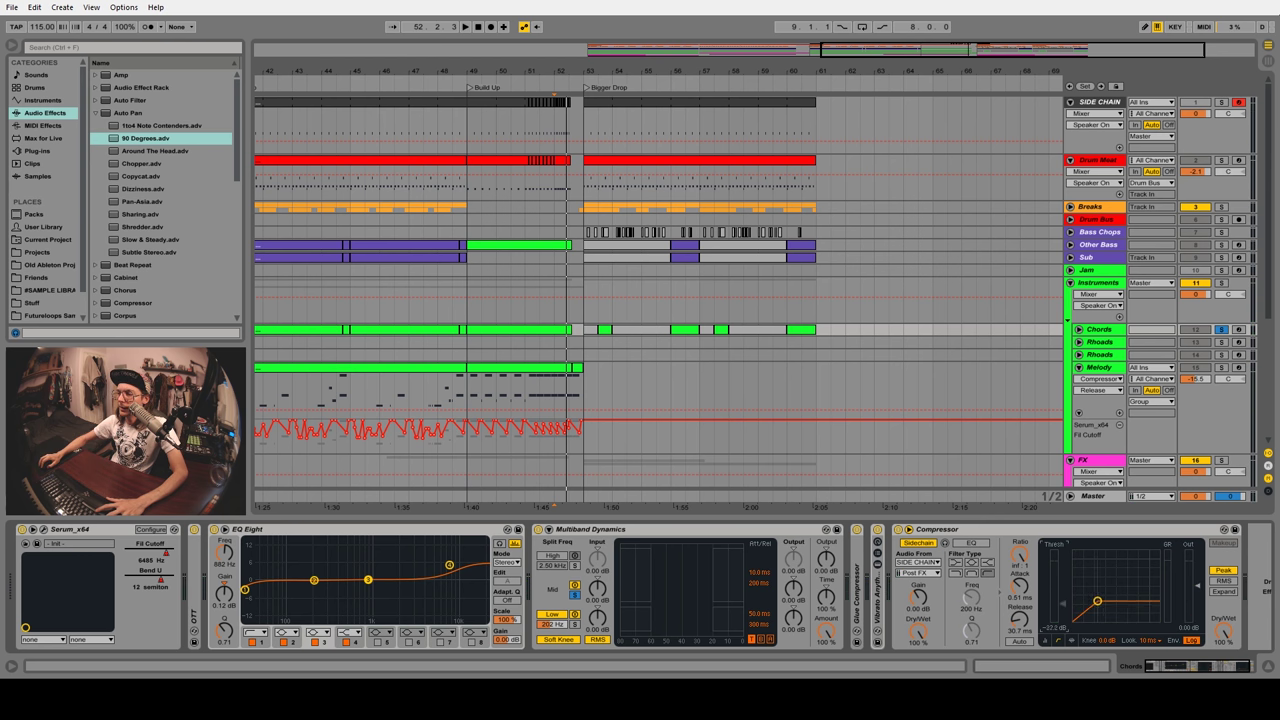
key("space")
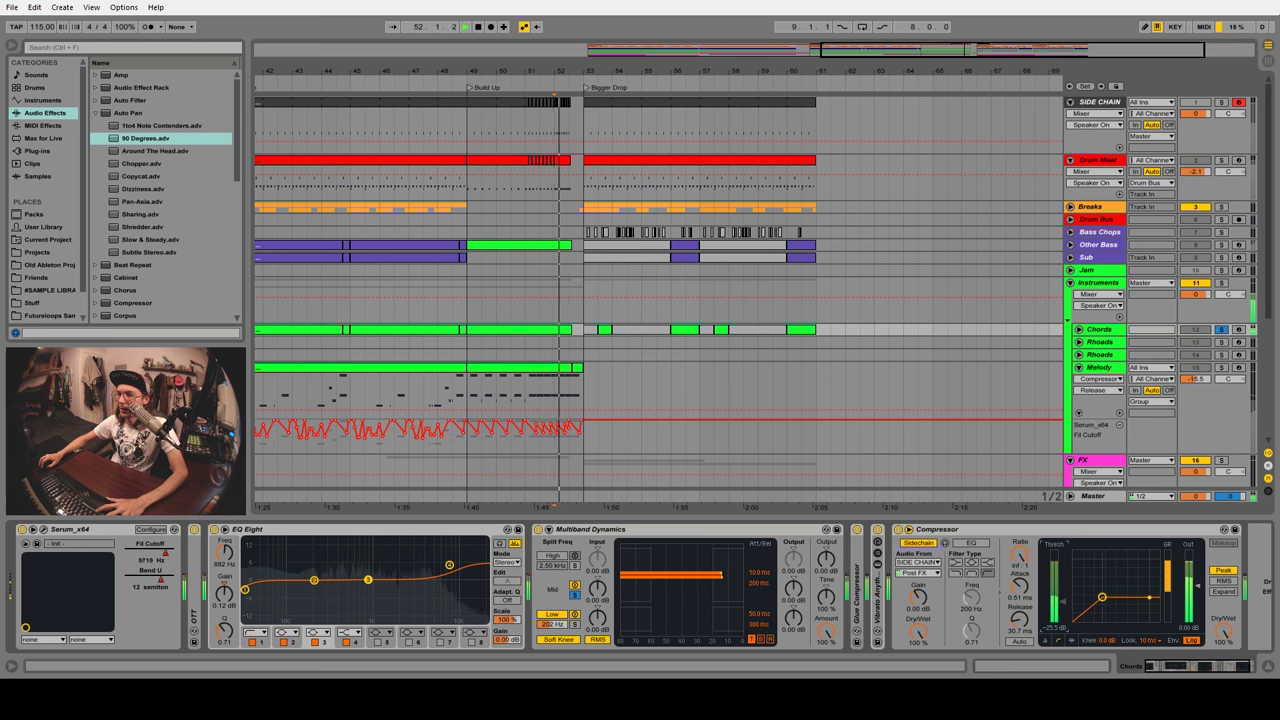
key("space")
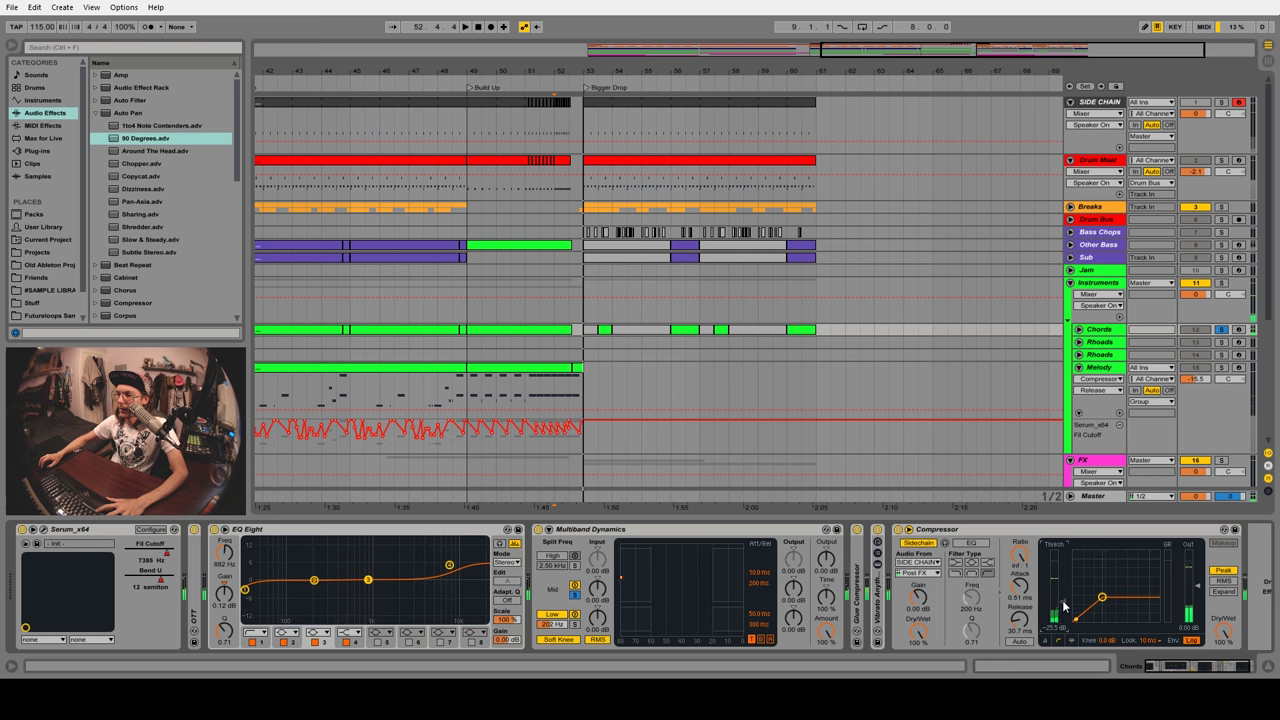
key("space")
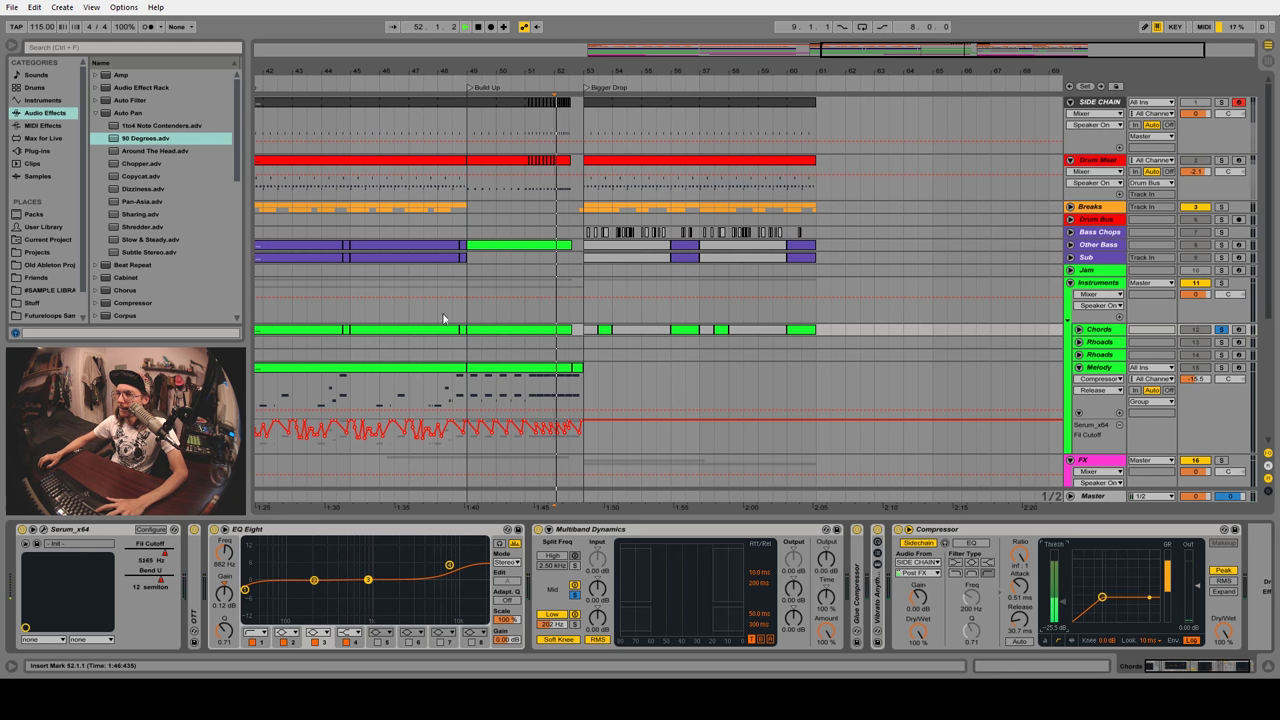
Play from the Build Up at bar 49 and check the mixer levels in Session View as the Bigger Drop starts
left_click(472, 346)
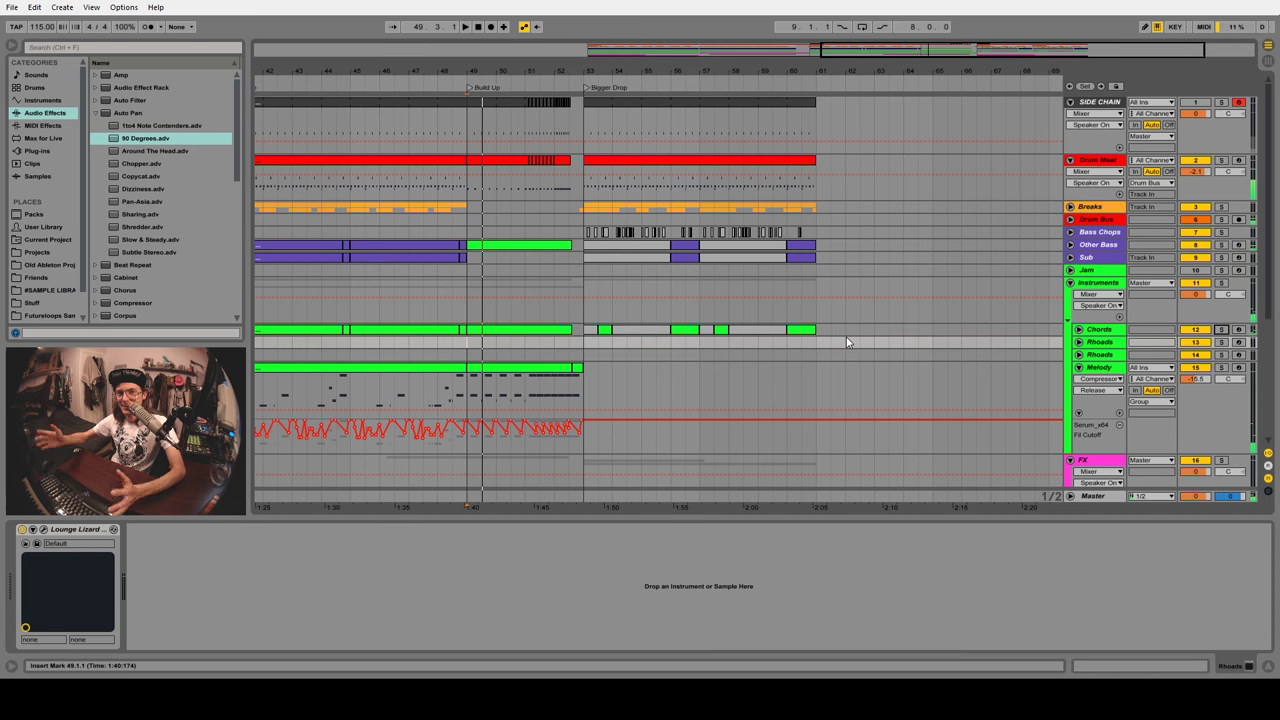
key("Tab")
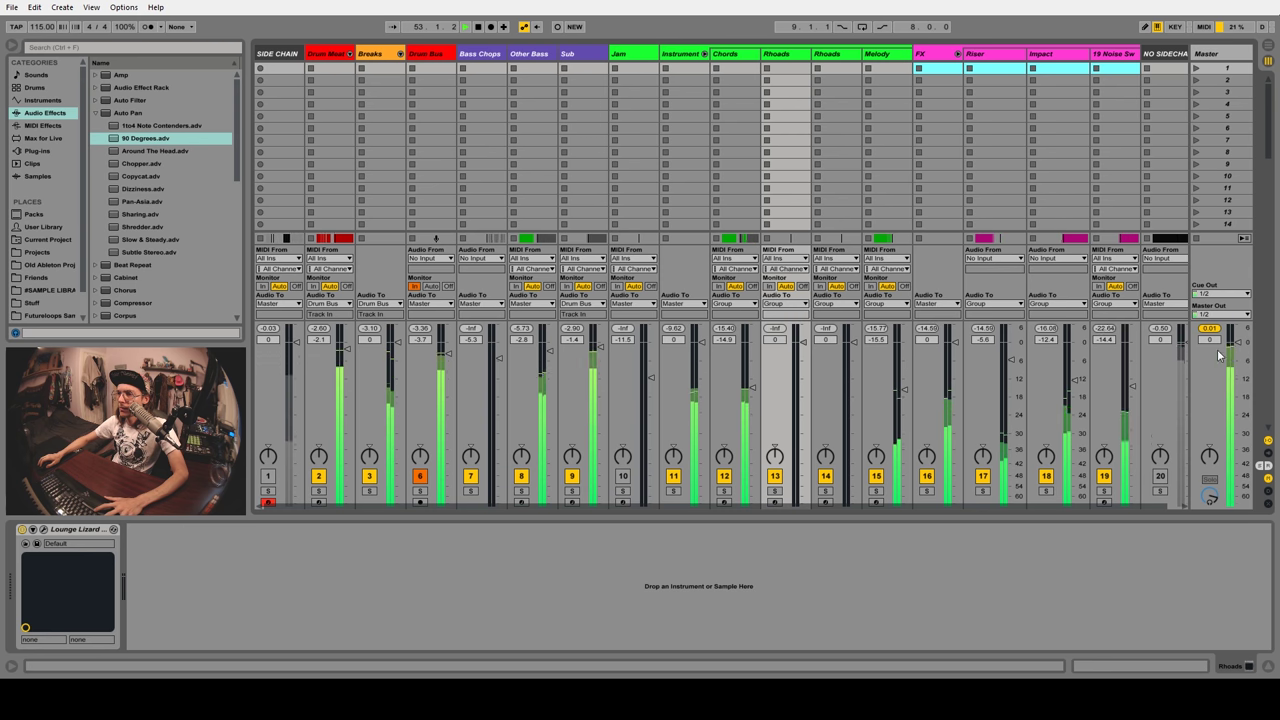
key("Tab")
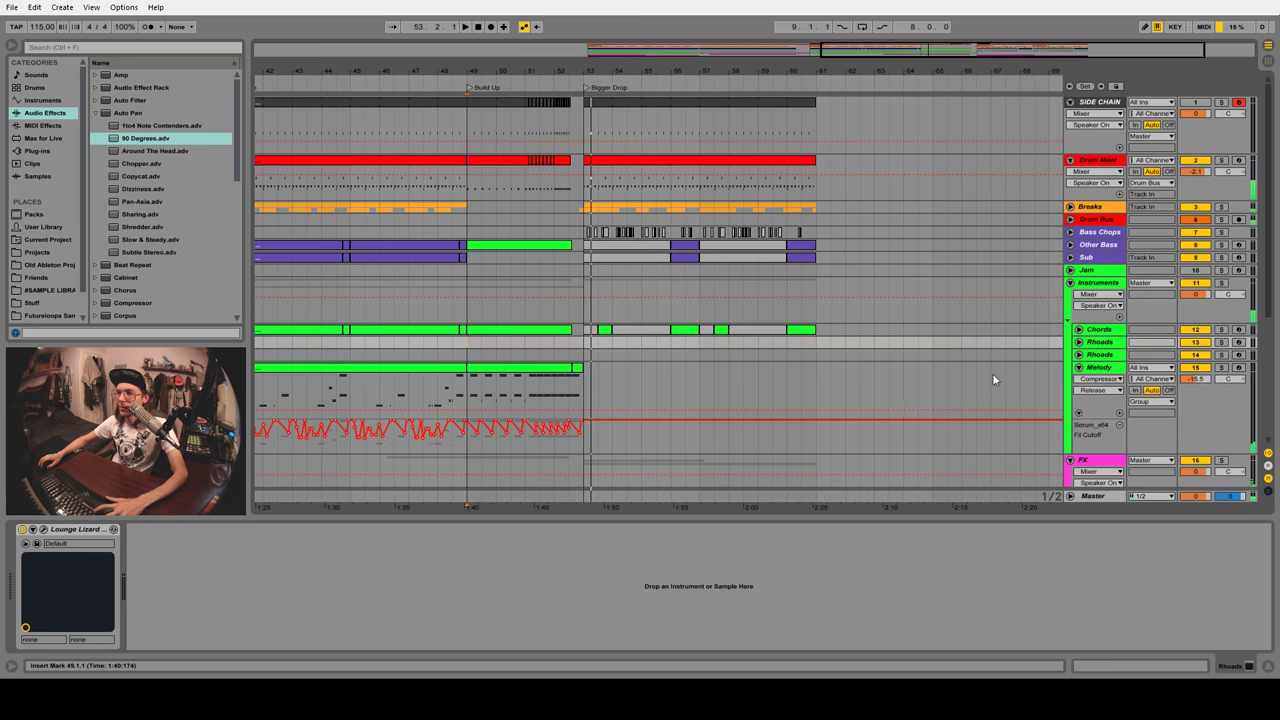
Set the Melody track's sidechain Compressor threshold to about -20.7 dB, and switch the Compressor off and back on
left_click(1100, 367)
left_click_drag(747, 620, 777, 608)
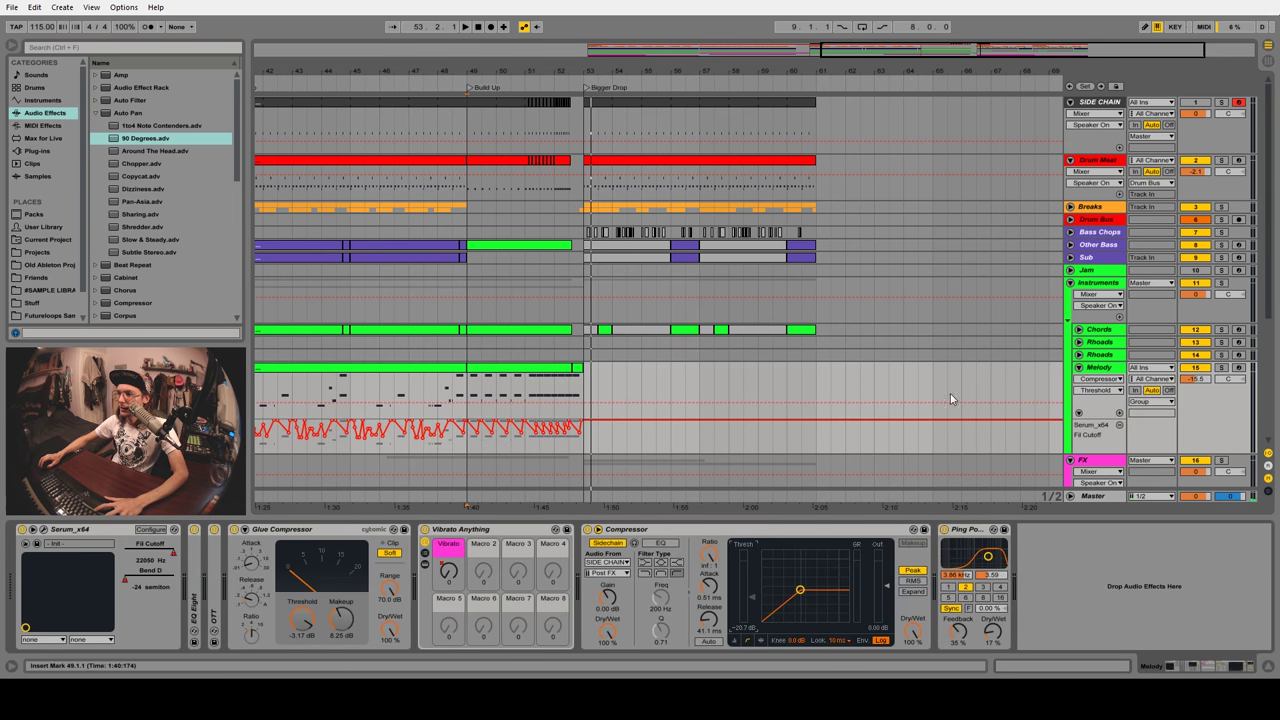
left_click(591, 386)
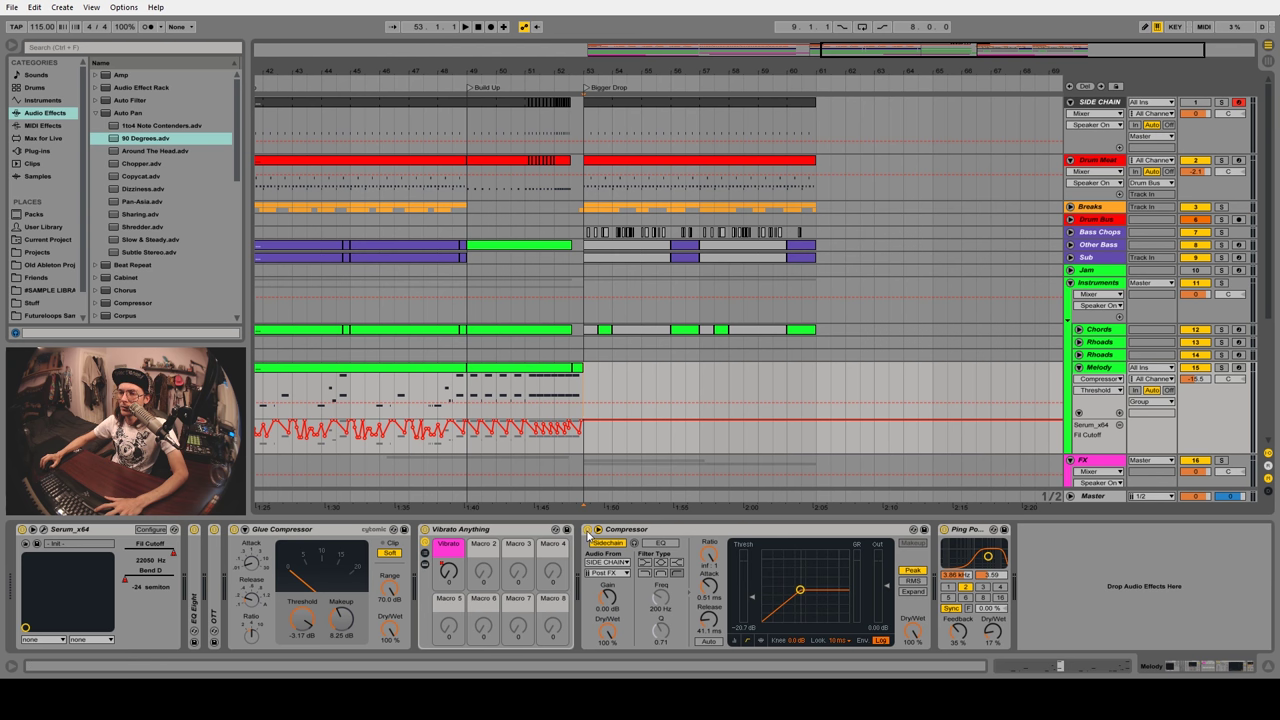
left_click(588, 531)
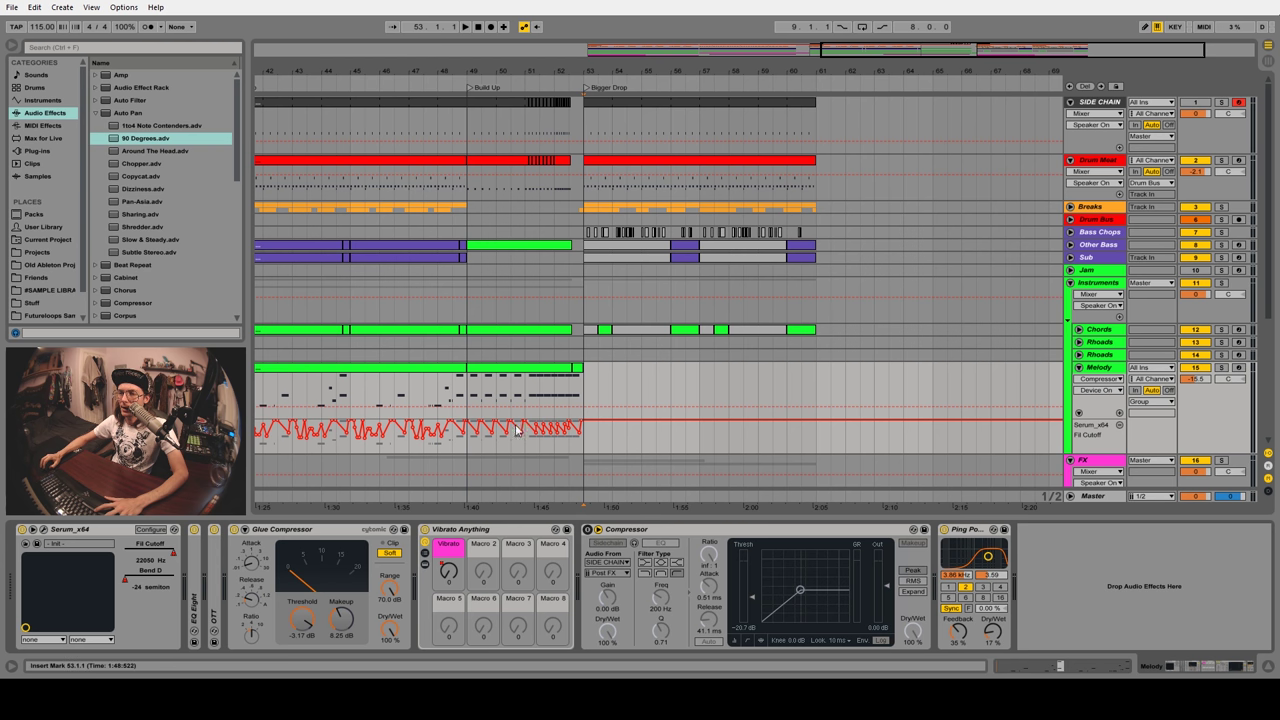
left_click(587, 530)
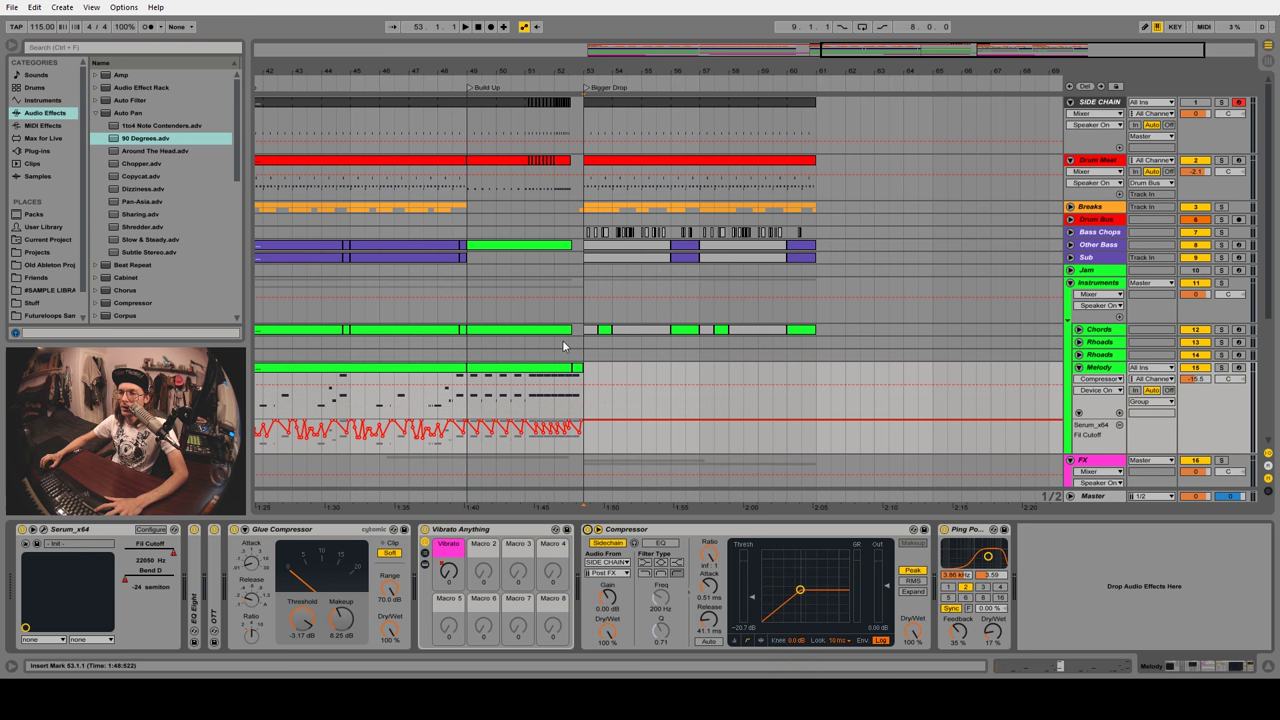
Replay the transition from bar 51 into the Bigger Drop and check the track levels in Session View
left_click(525, 345)
key("space")
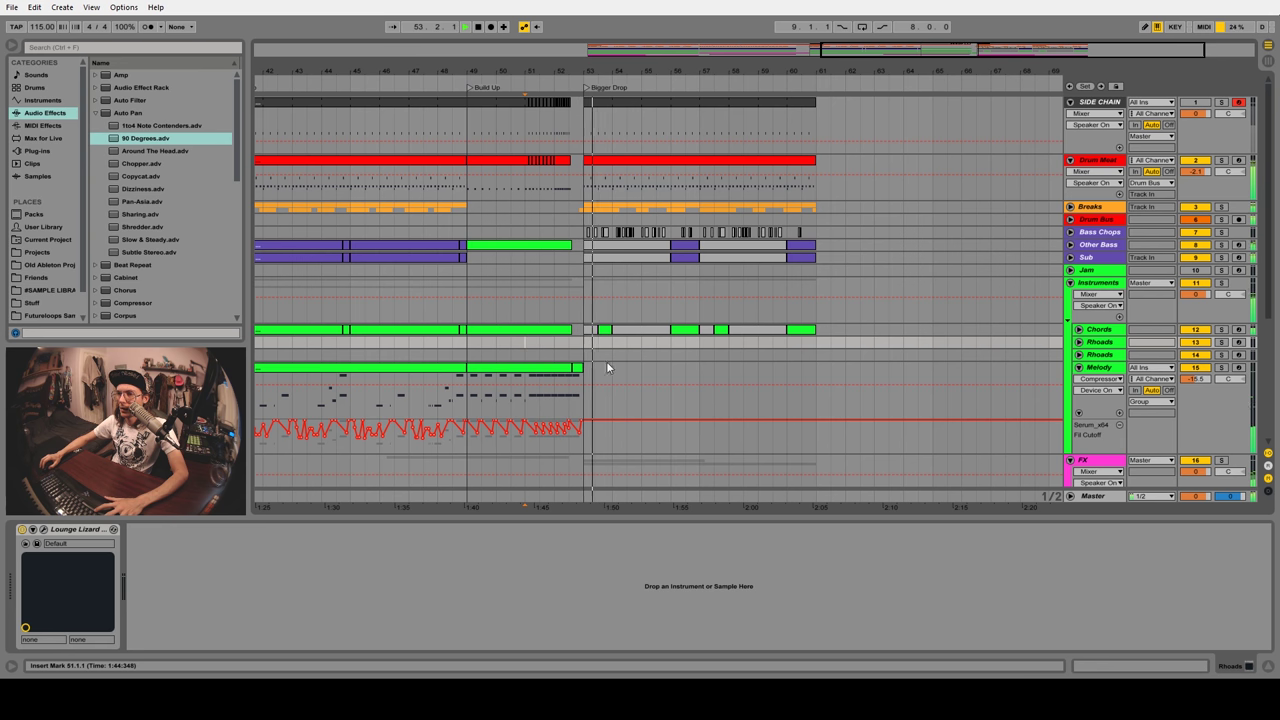
key("Tab")
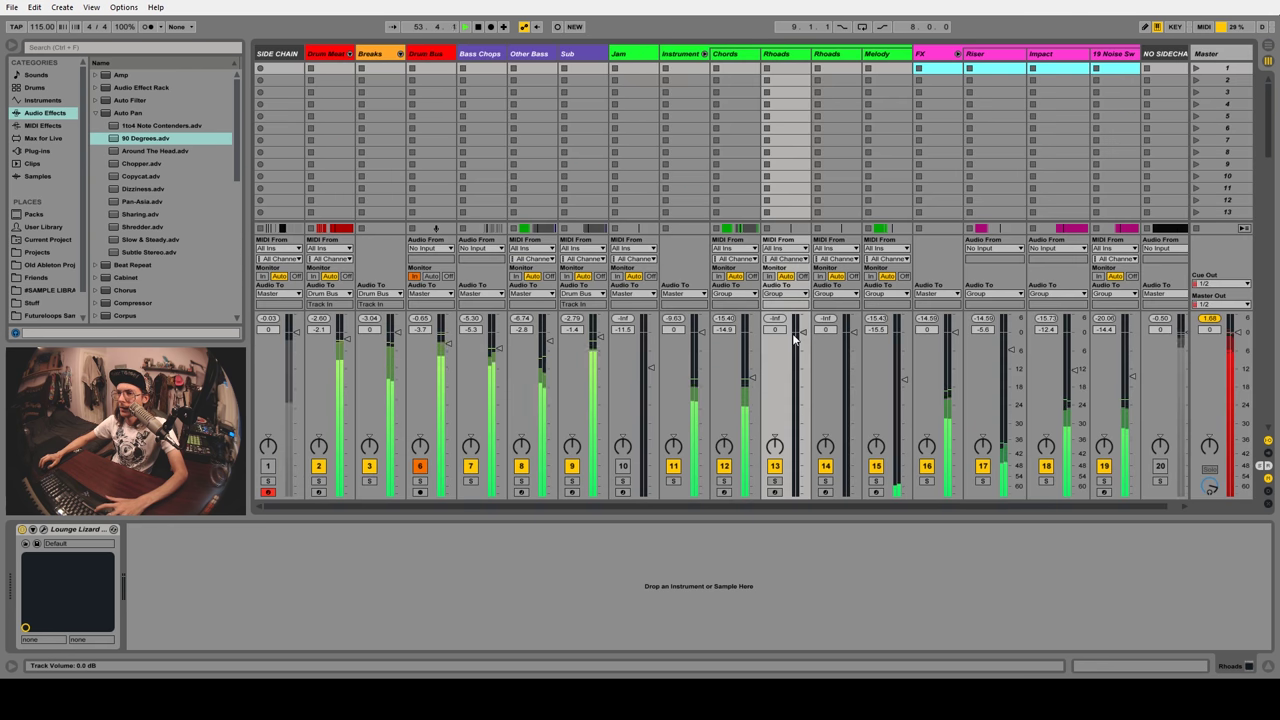
Fold the Instruments group, solo the Bass Chops track and play it from bar 53
left_click(704, 55)
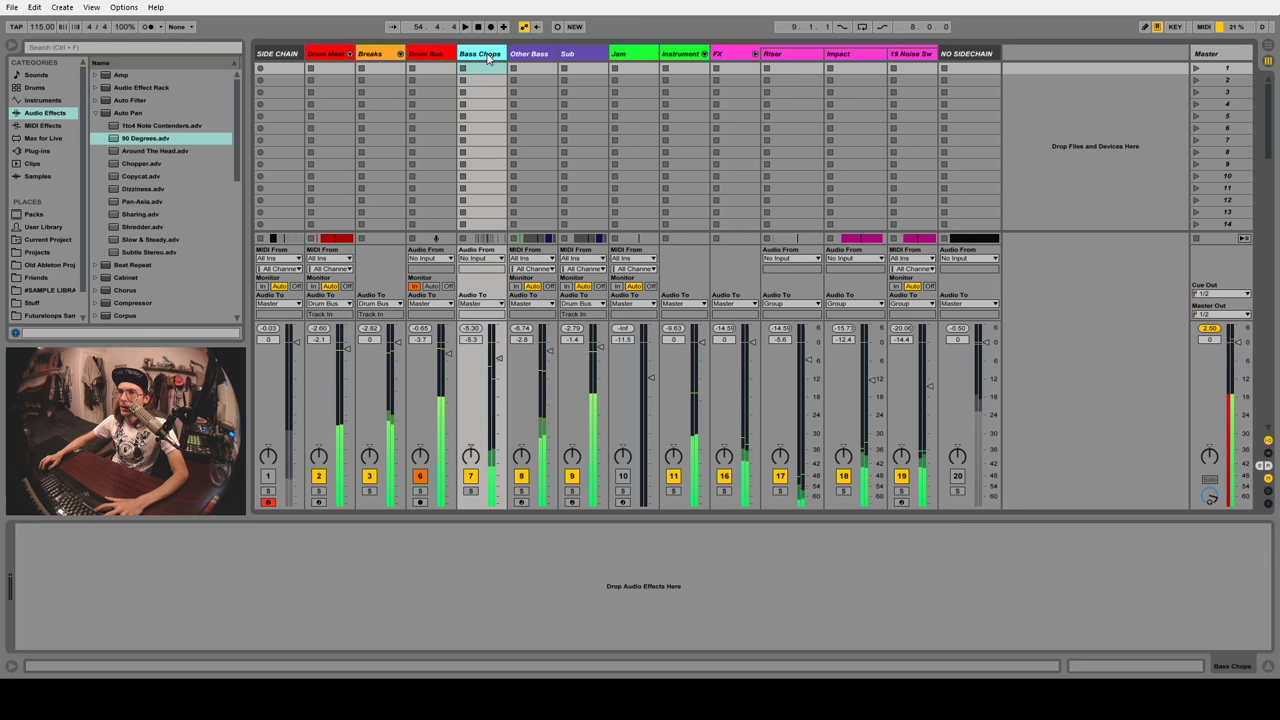
left_click(474, 160)
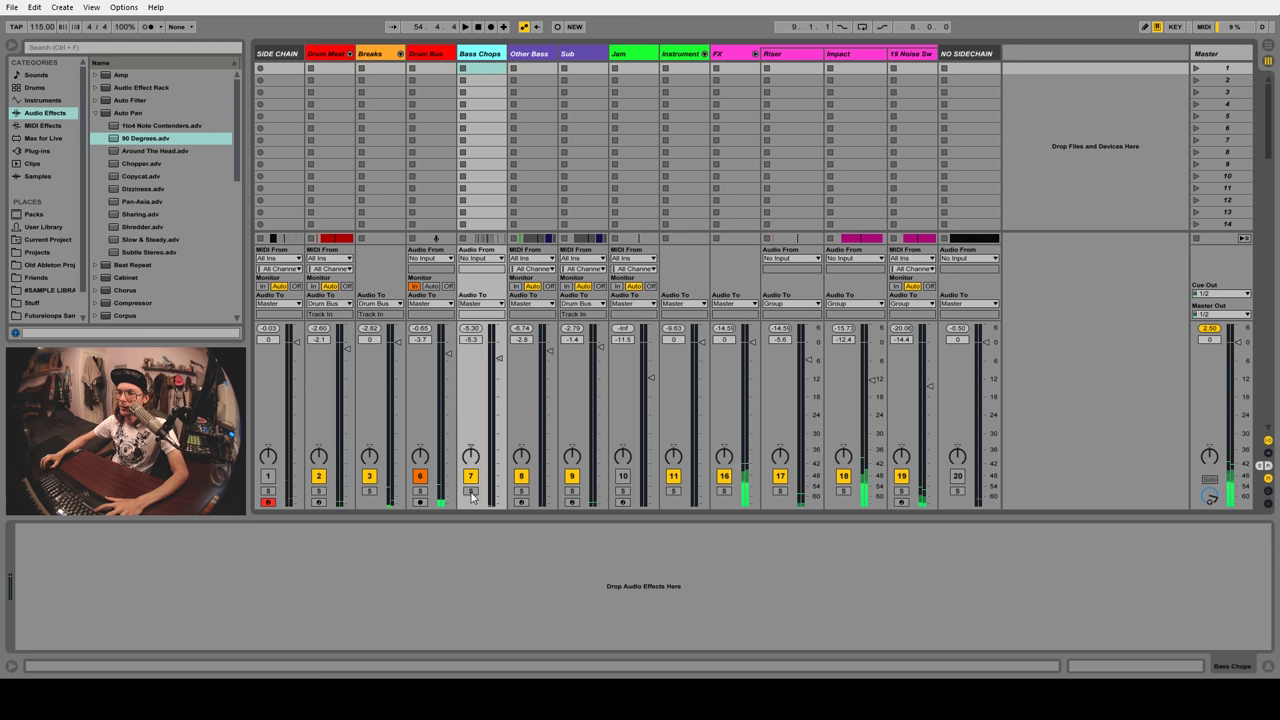
key("Tab")
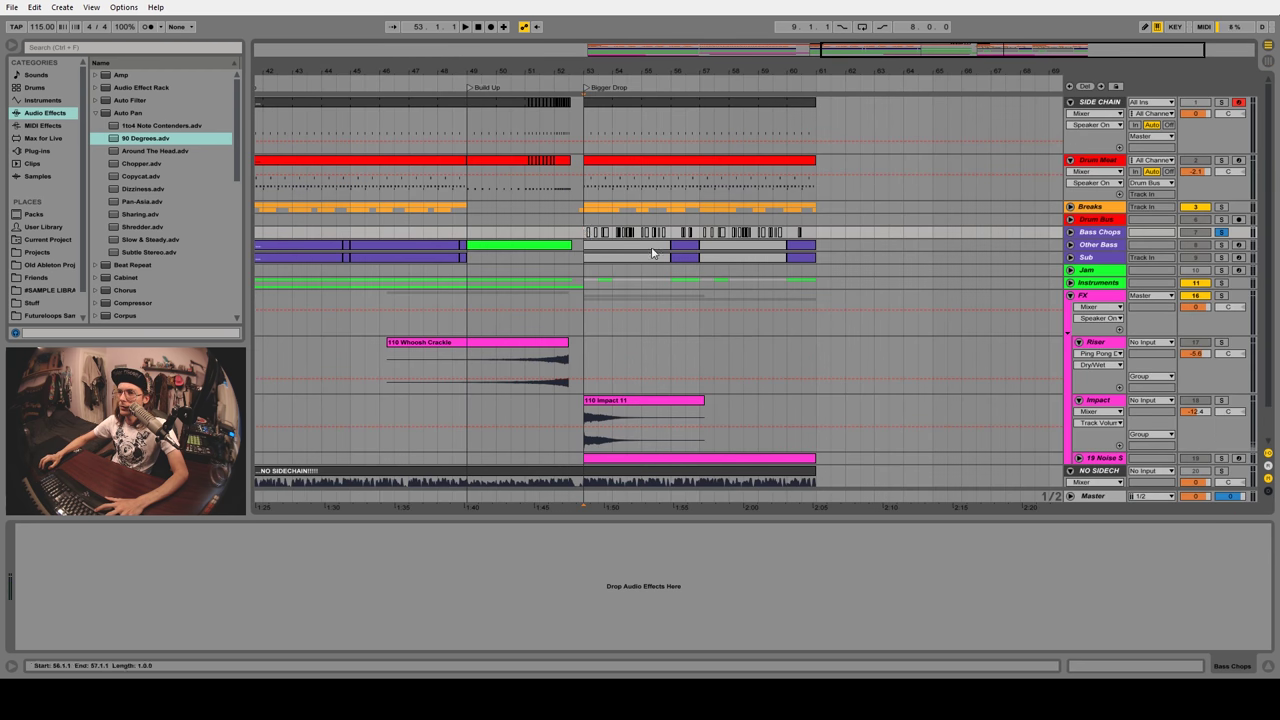
key("space")
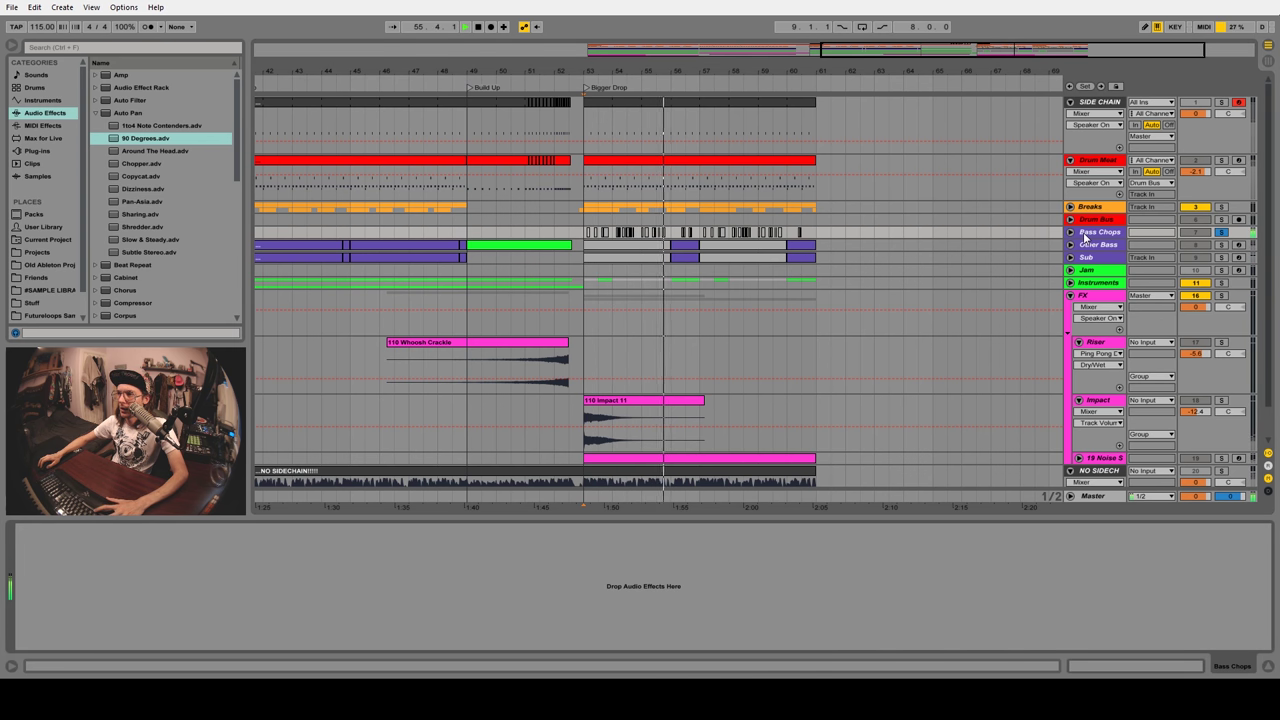
key("Tab")
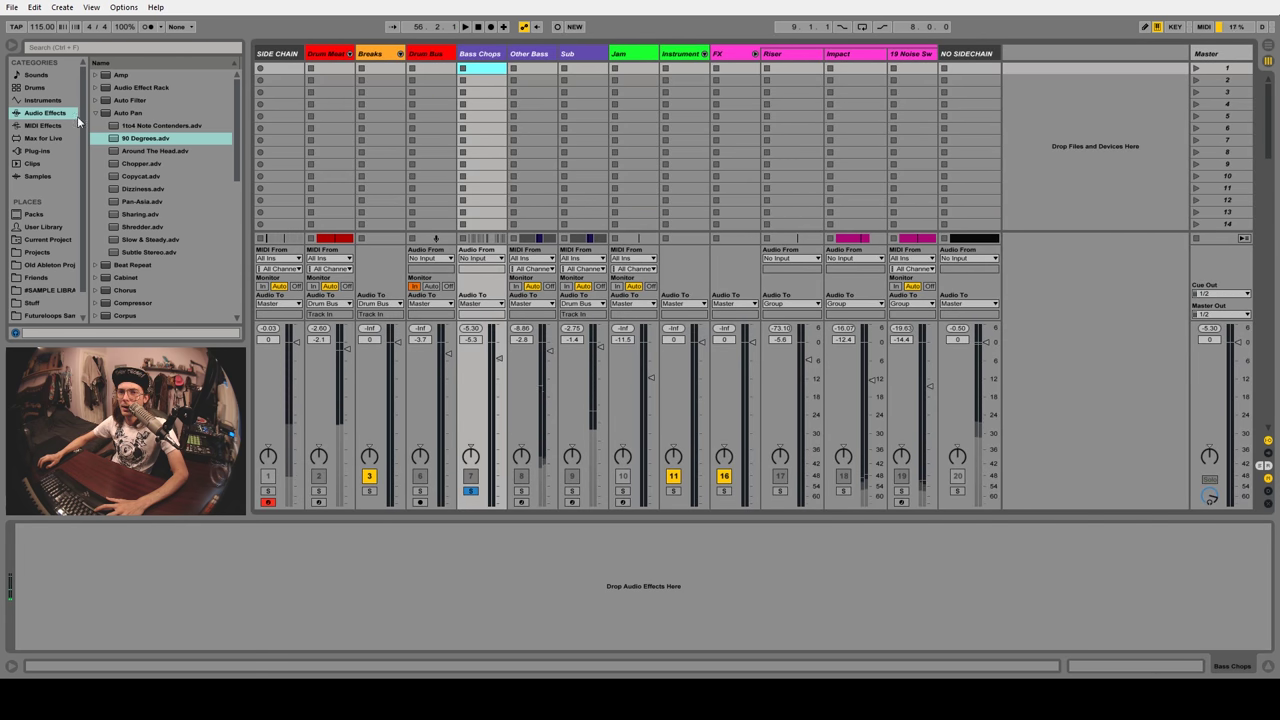
Add a Glue Compressor from the Audio Effects to Bass Chops, set its makeup to 0.63 dB and play the track
left_click(47, 113)
left_click(473, 55)
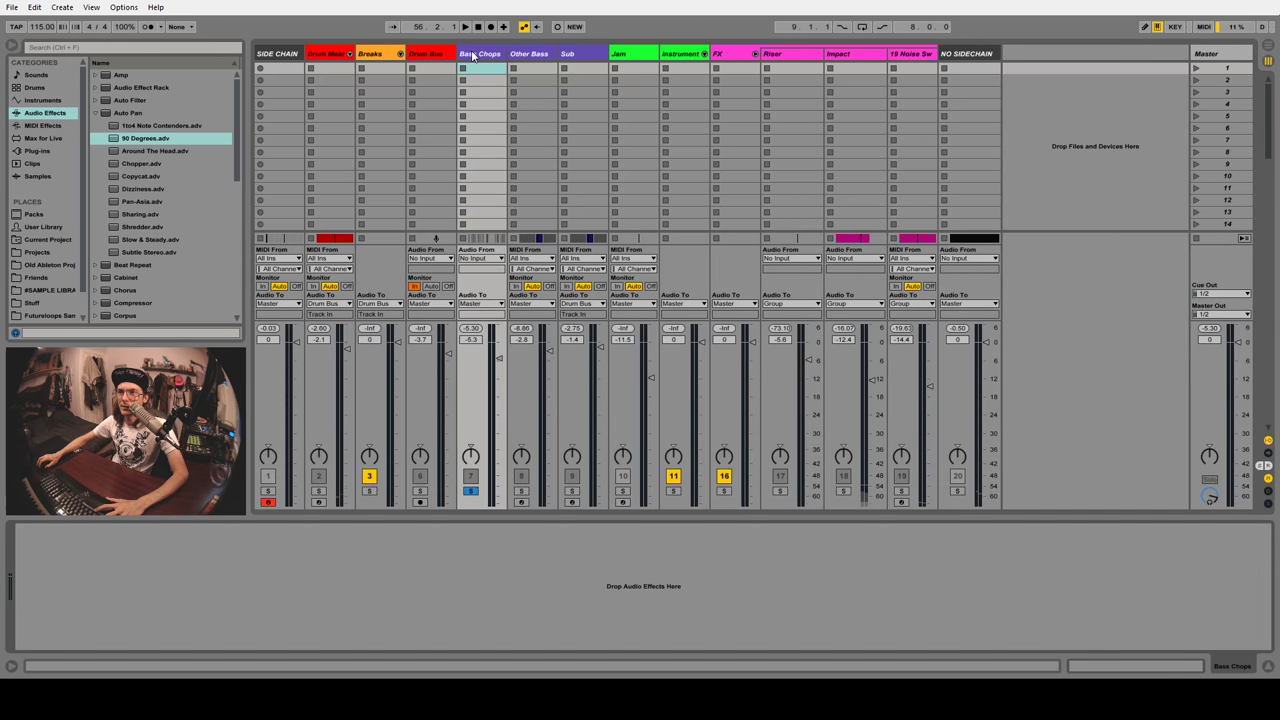
left_click(38, 227)
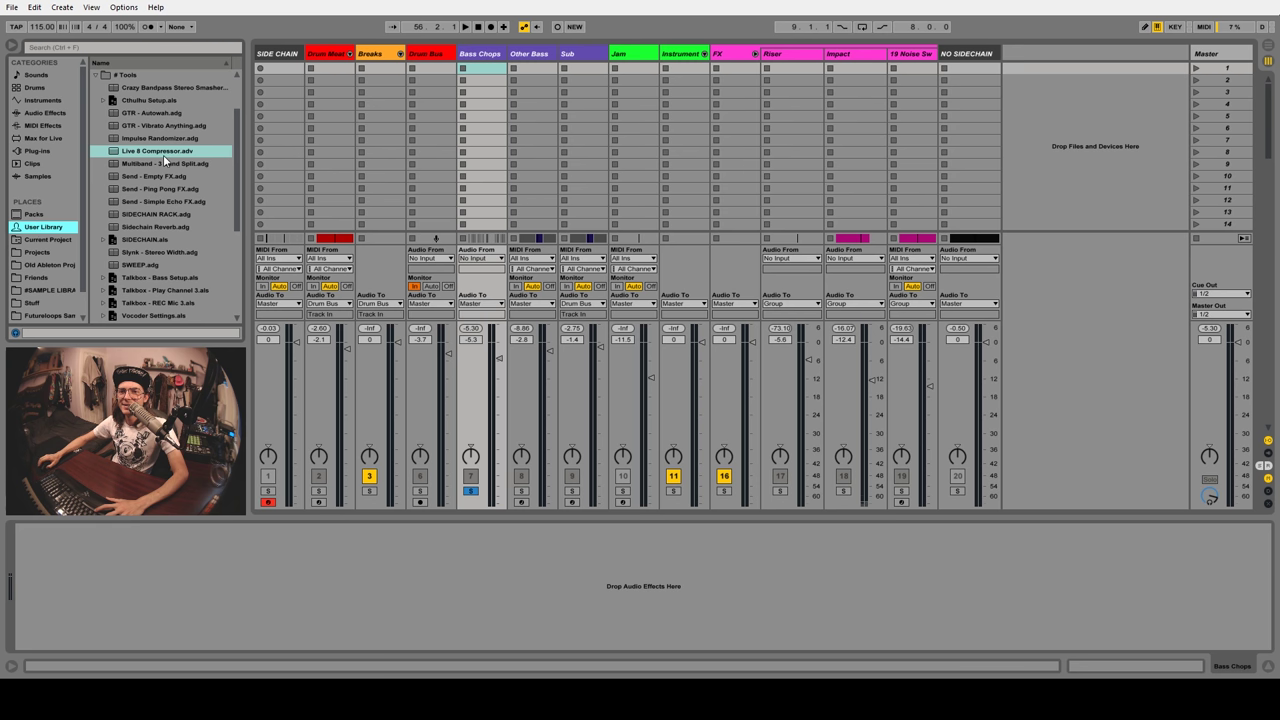
scroll(130, 150, "up", 2)
left_click(96, 139)
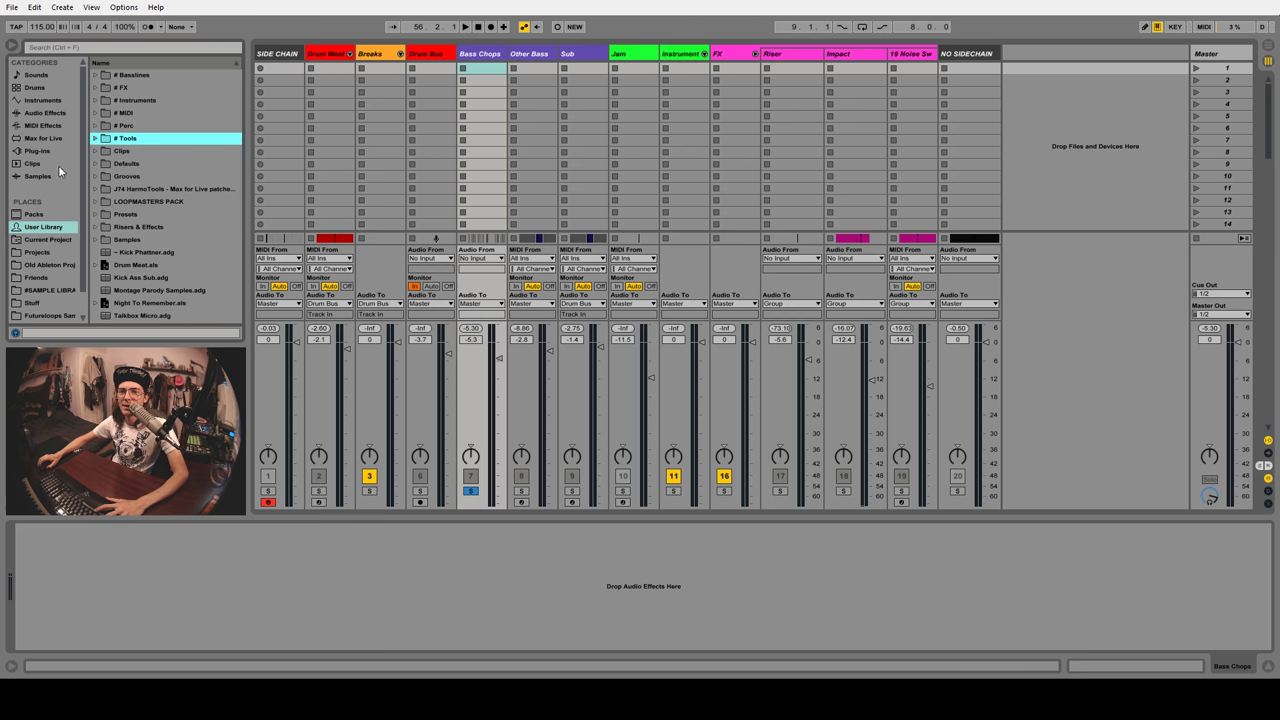
left_click(50, 113)
left_click(97, 113)
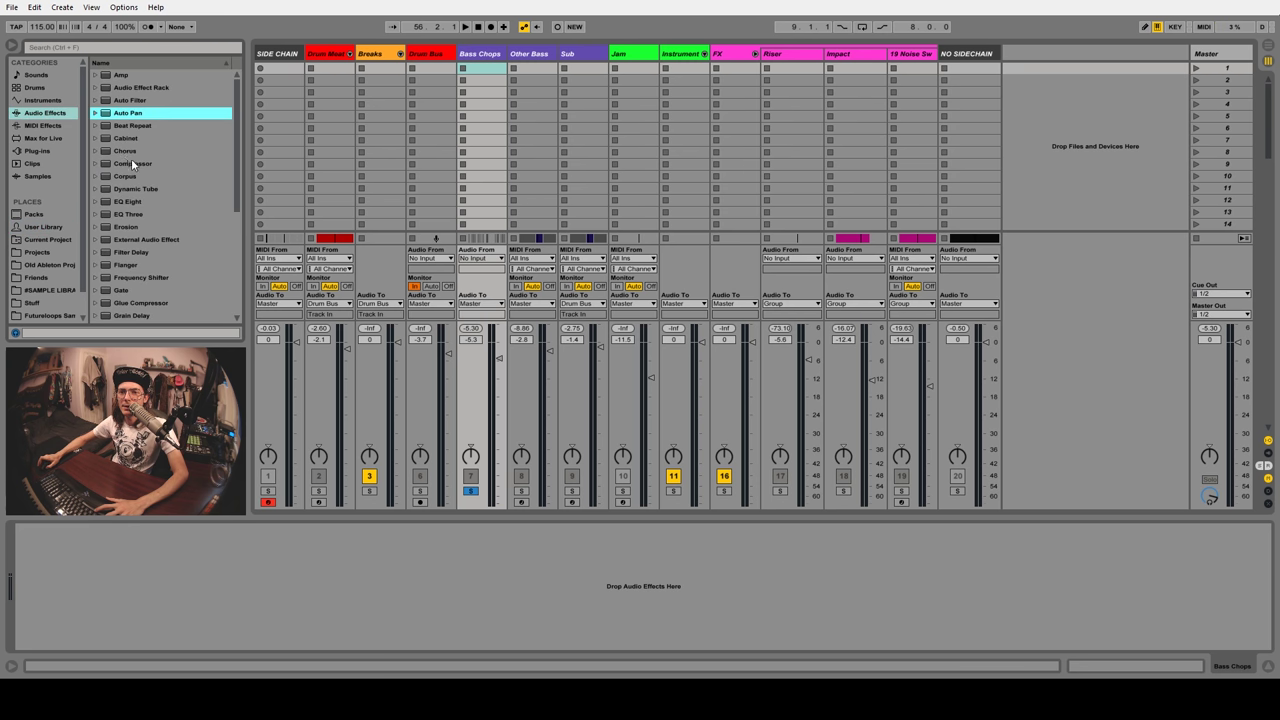
scroll(131, 158, "down", 2)
left_click_drag(135, 557, 135, 557)
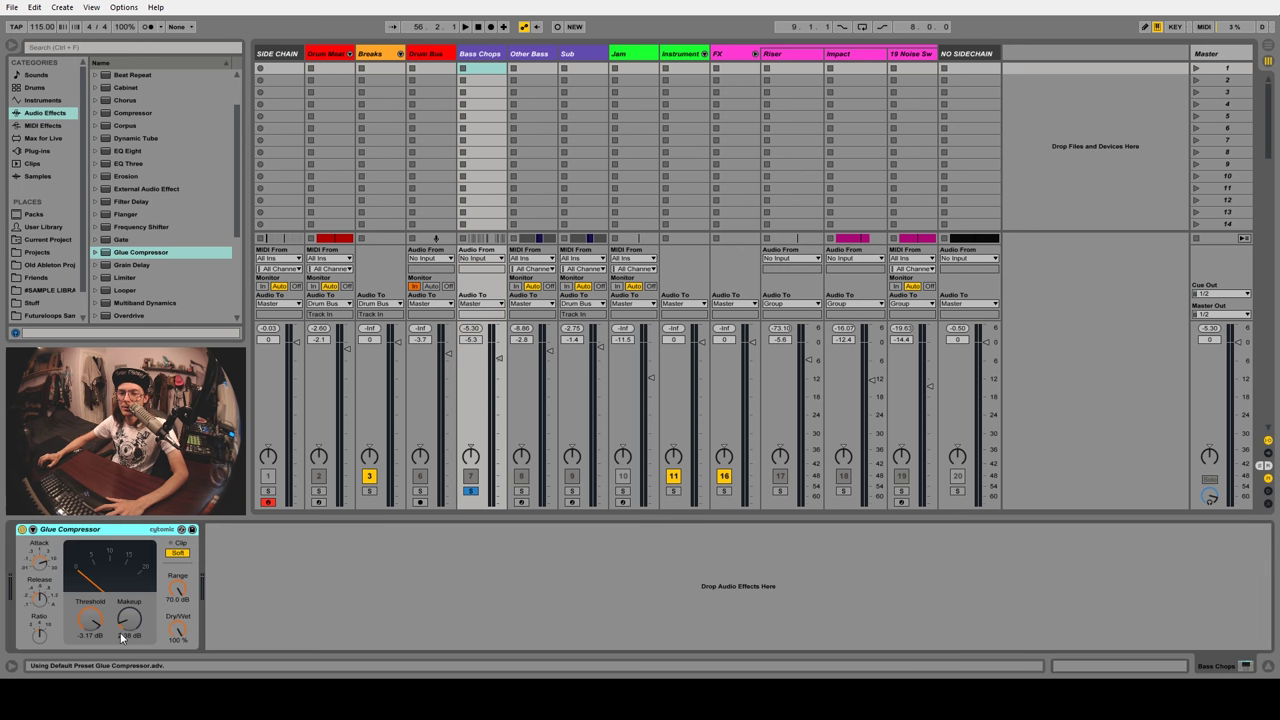
key("space")
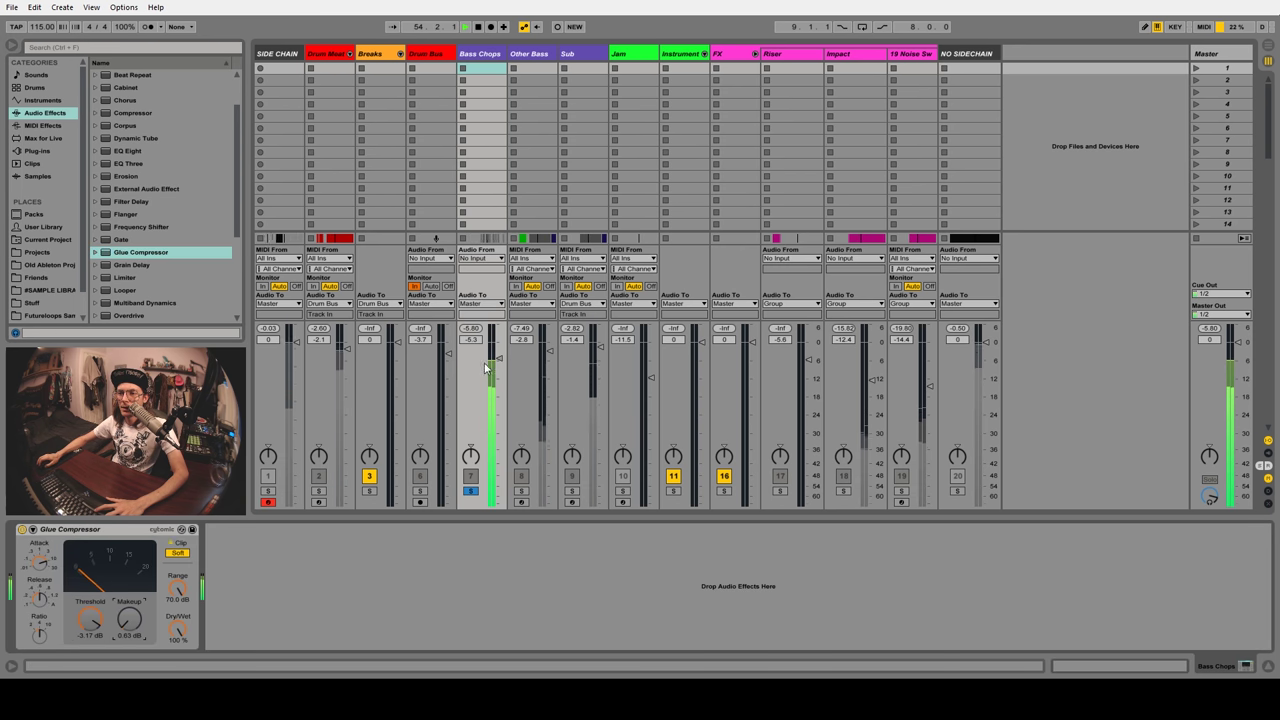
Try the Breaks track's sidechain Compressor on Bass Chops with a lower threshold during playback, and delete the copied device
key("Left")
key("Left")
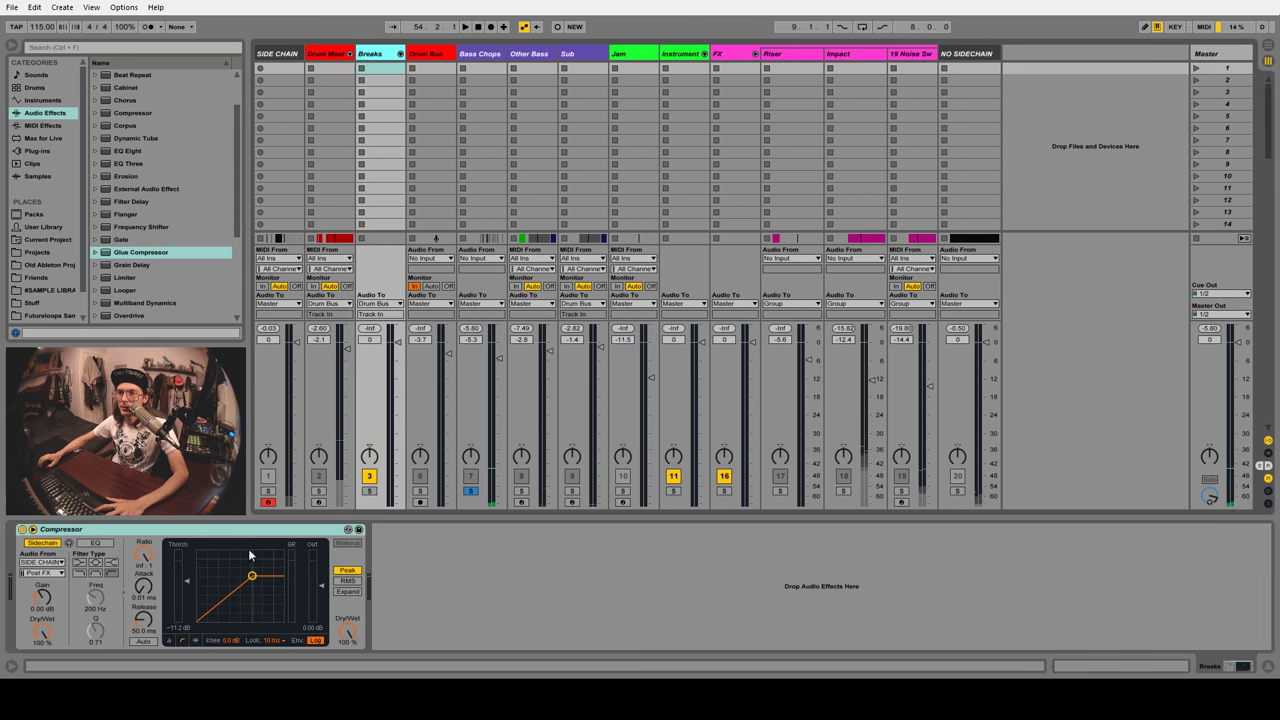
left_click(487, 54)
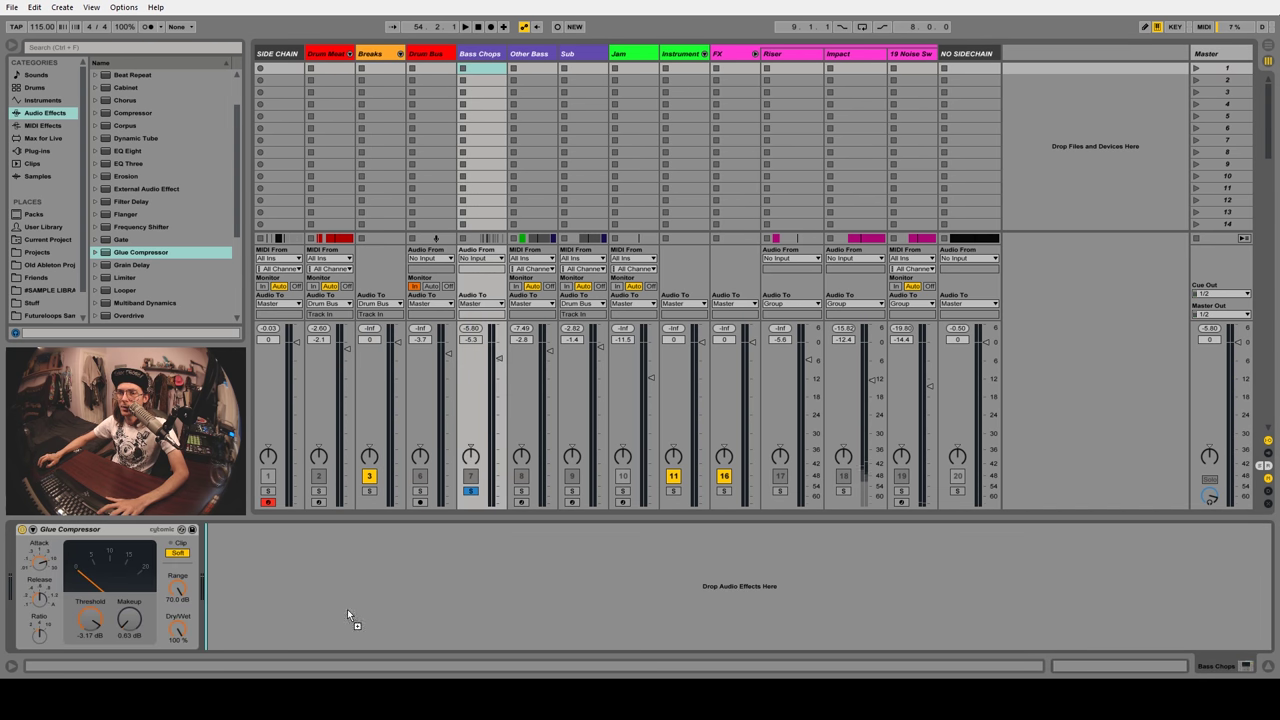
left_click_drag(347, 614, 346, 606)
key("space")
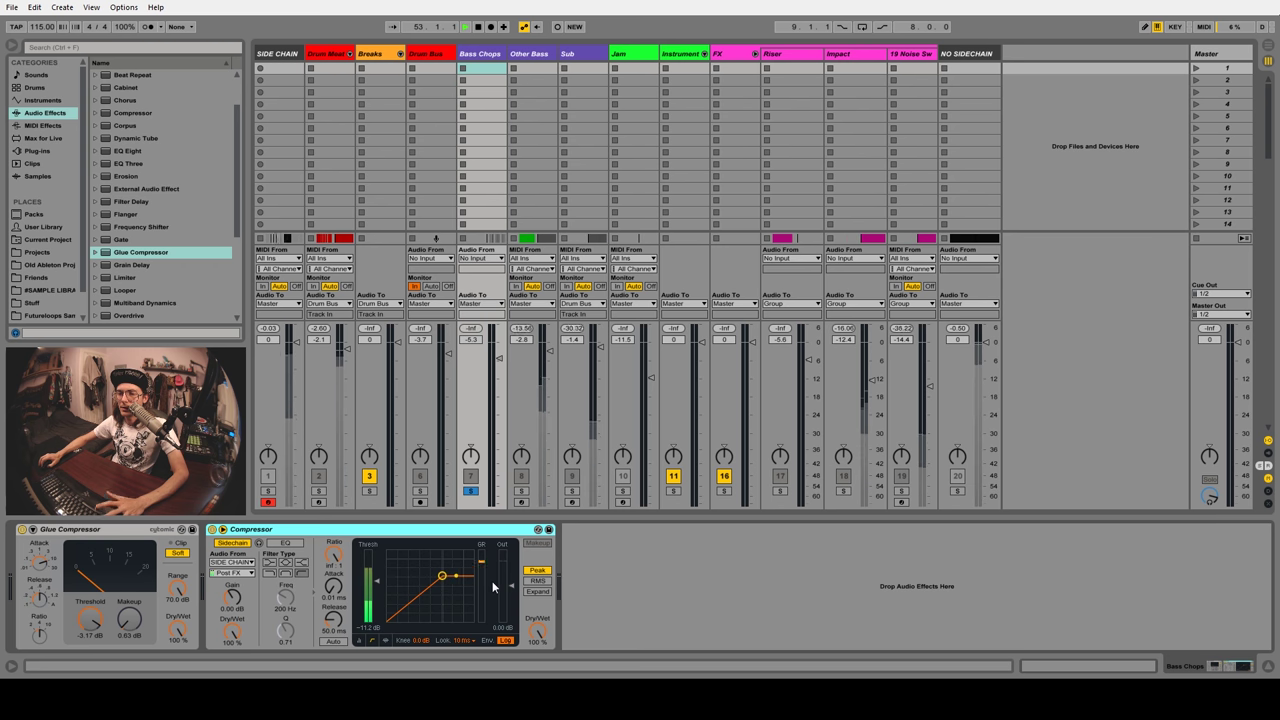
left_click_drag(444, 578, 422, 592)
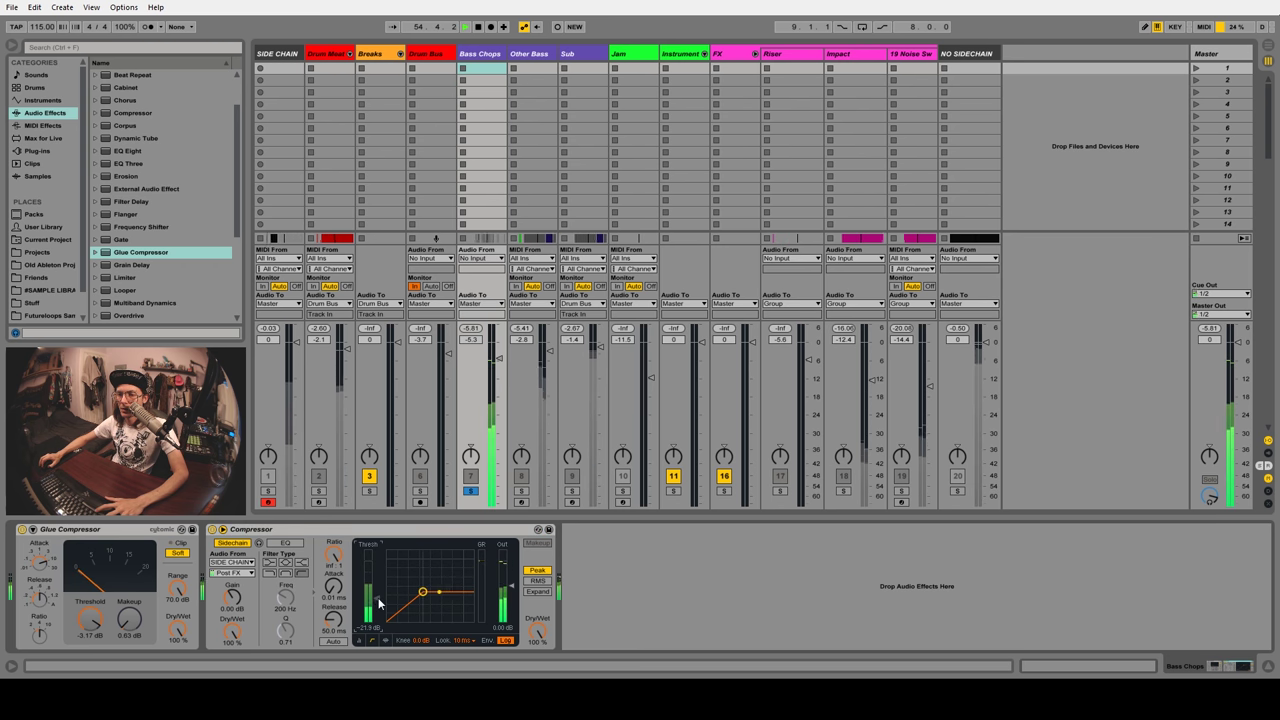
left_click(383, 537)
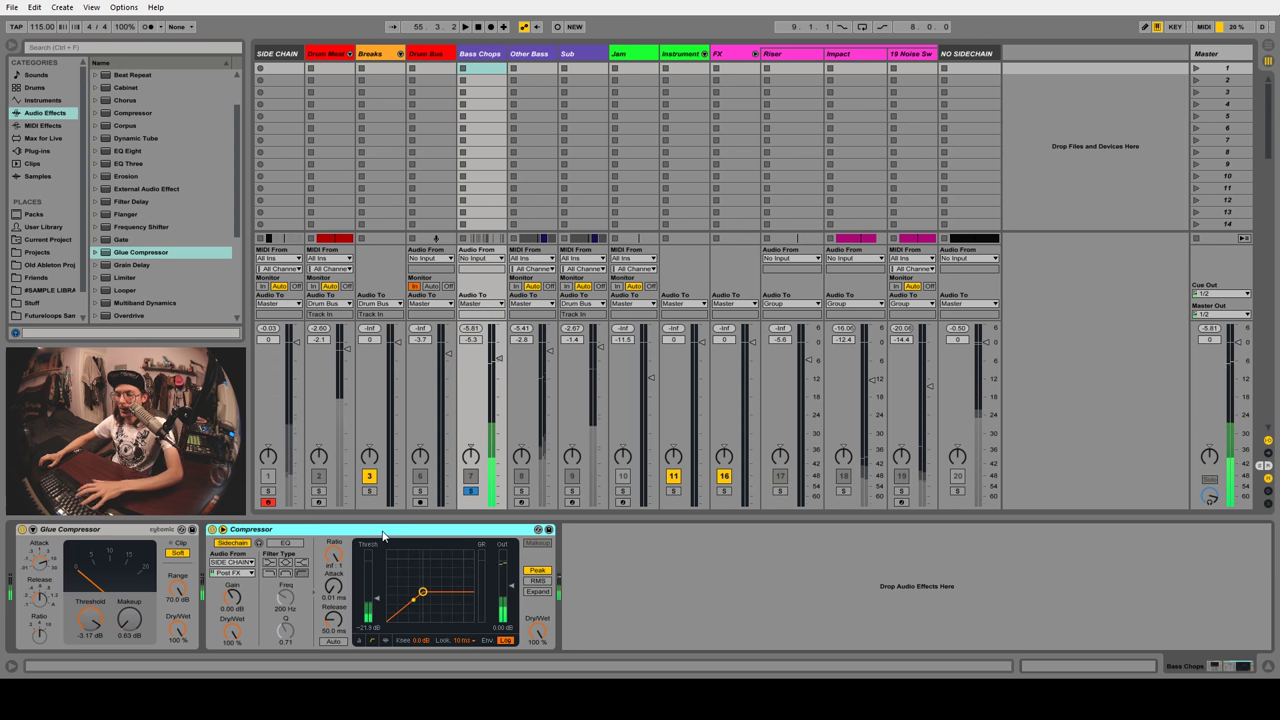
key("Delete")
Copy the second Live 8 Compressor from the Sub track to Bass Chops after the Glue Compressor, and audition it soloed and in the full mix
left_click(572, 56)
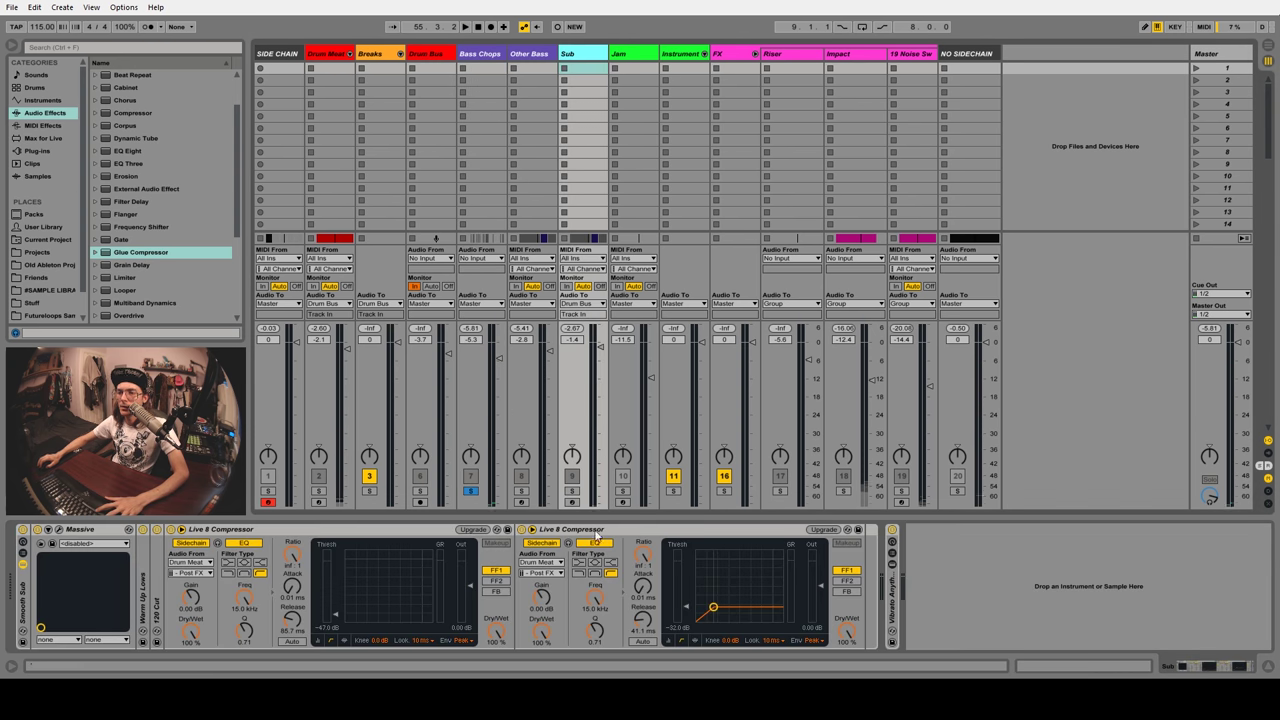
left_click(588, 533)
left_click(485, 71)
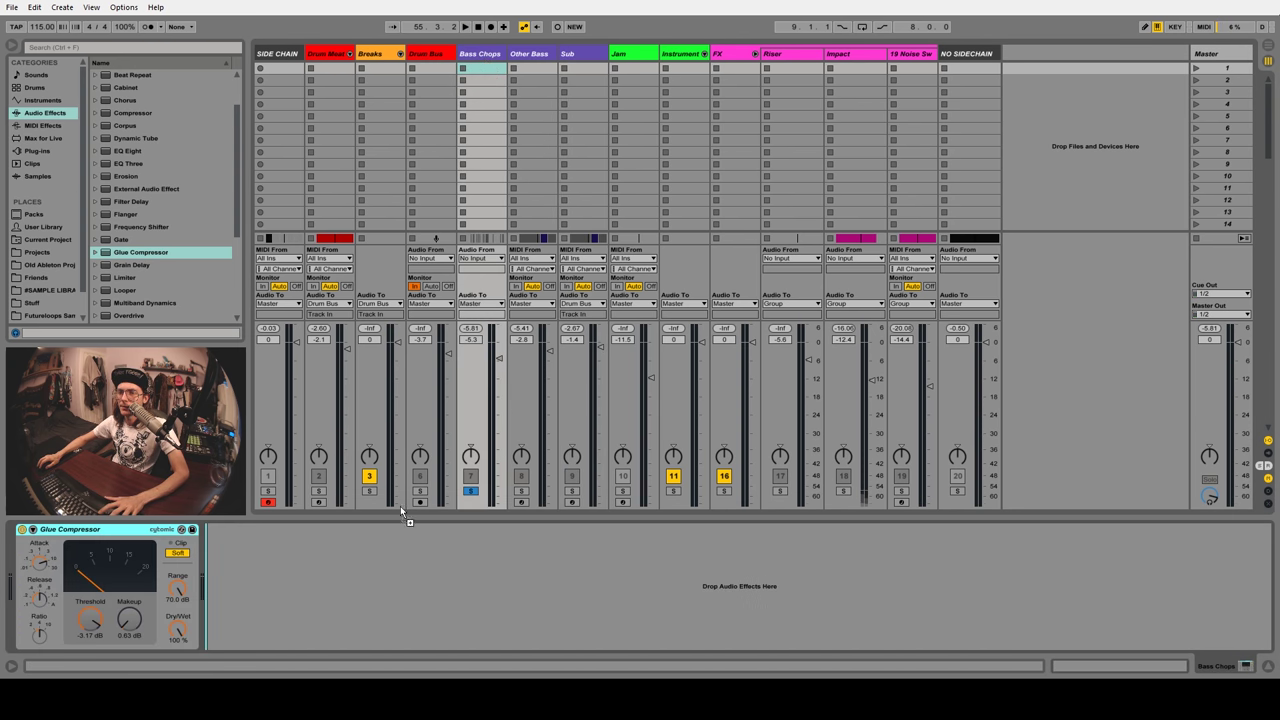
key("space")
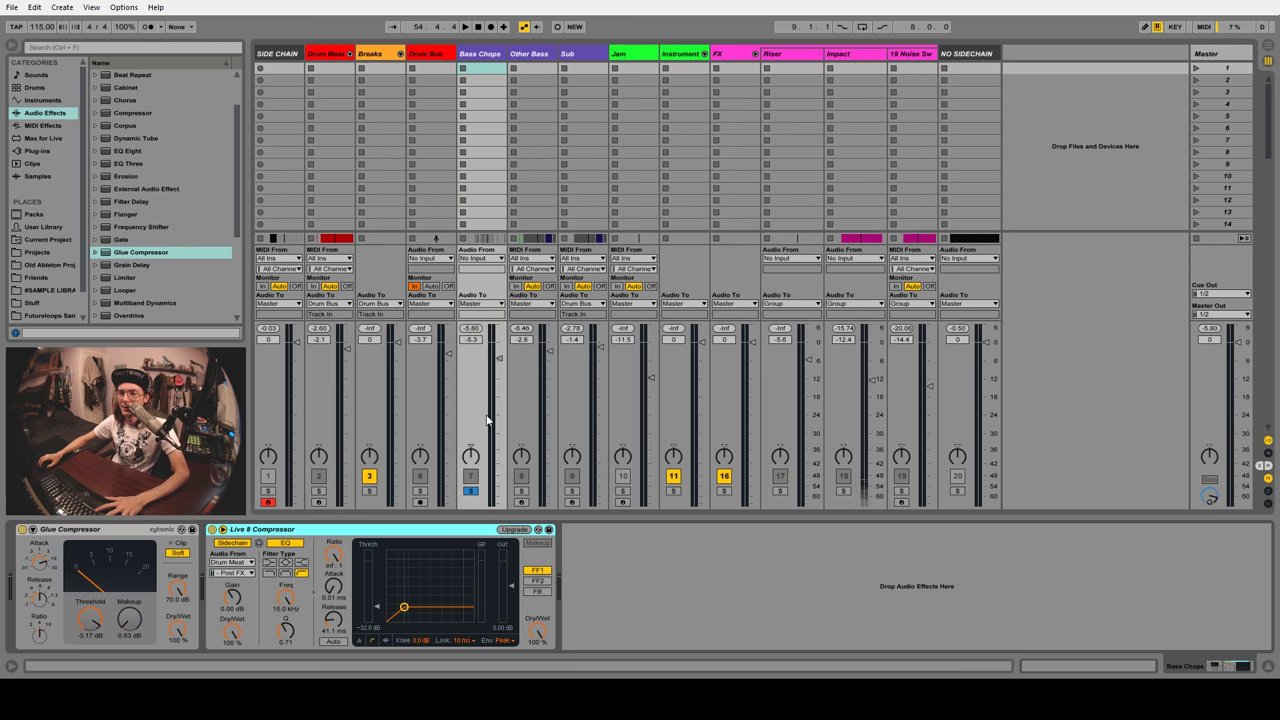
key("space")
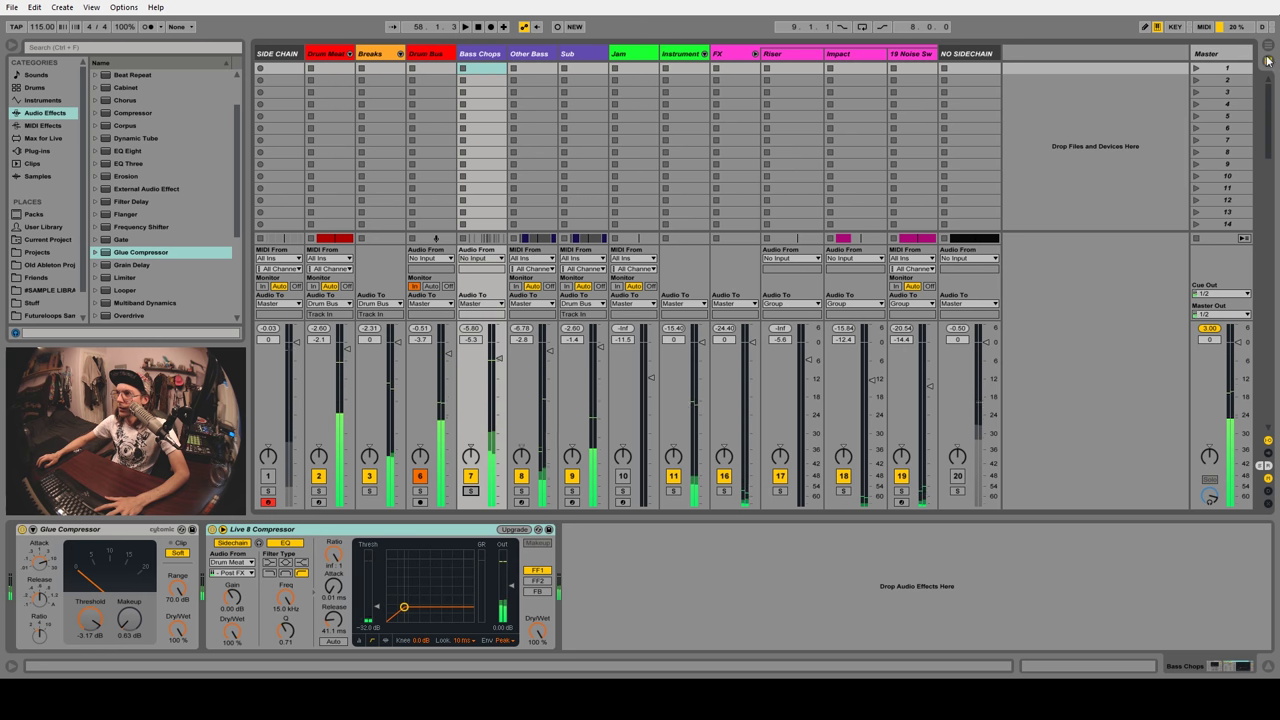
Play the rest of the Bigger Drop from bar 57 and check the mixer levels in Session View
key("Tab")
left_click_drag(756, 88, 703, 180)
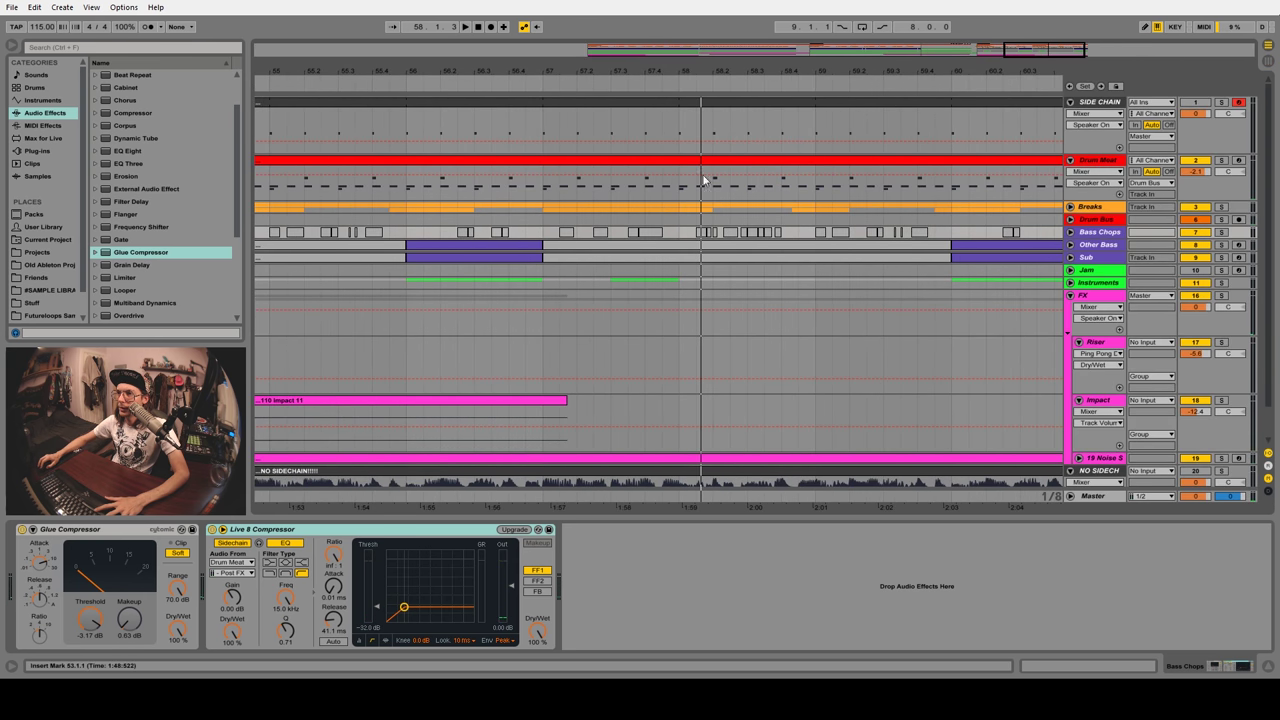
left_click(621, 224)
key("Tab")
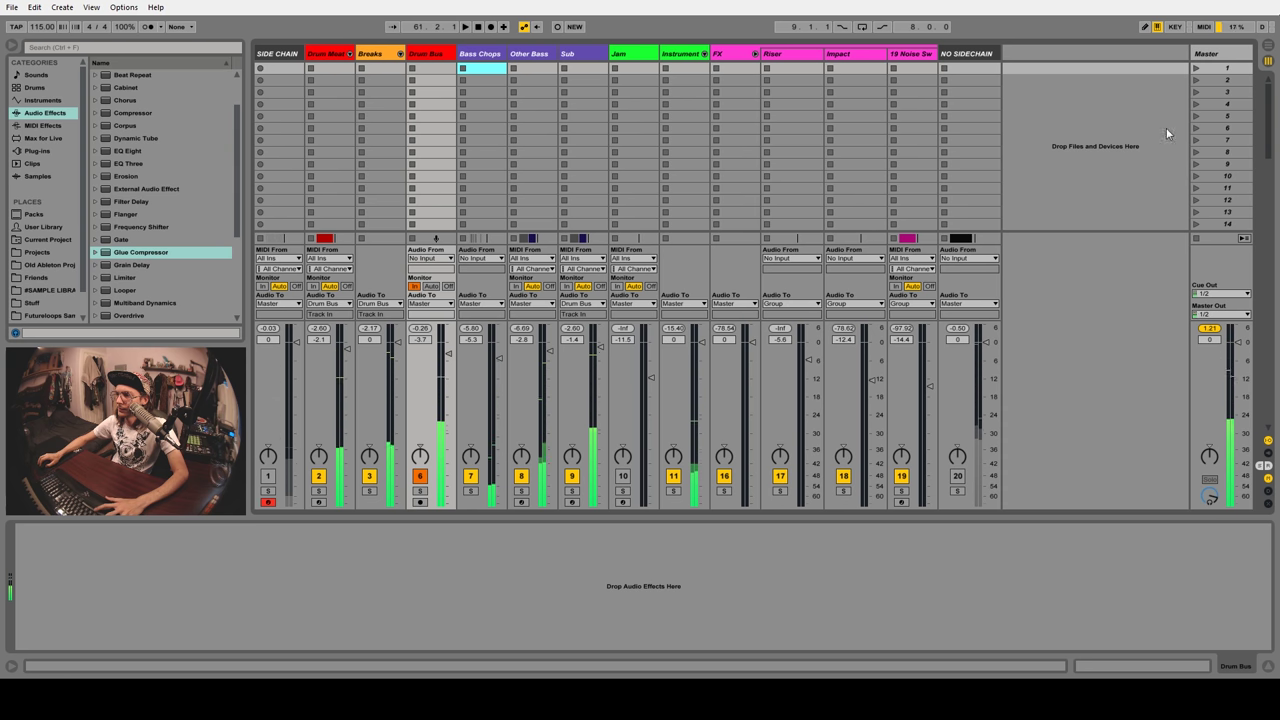
Add a Glue Compressor to the Master track with threshold and makeup at 0 dB, and play from bar 57
key("Tab")
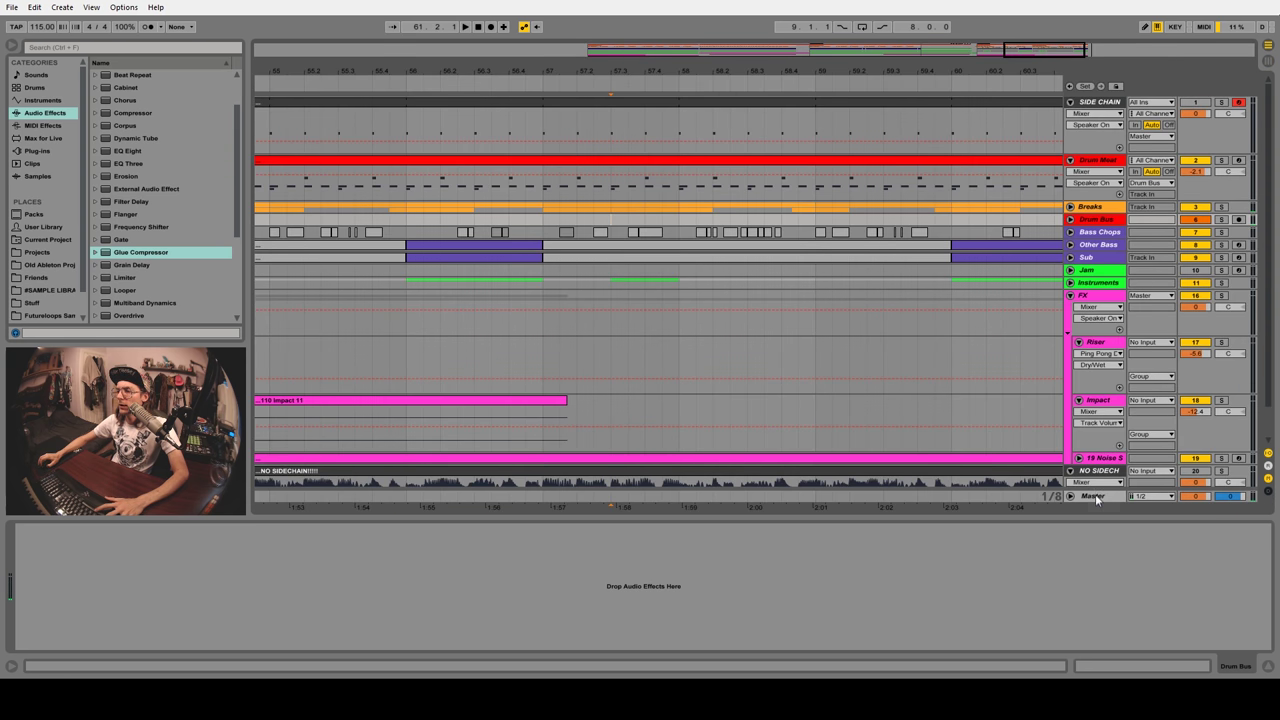
key("minus")
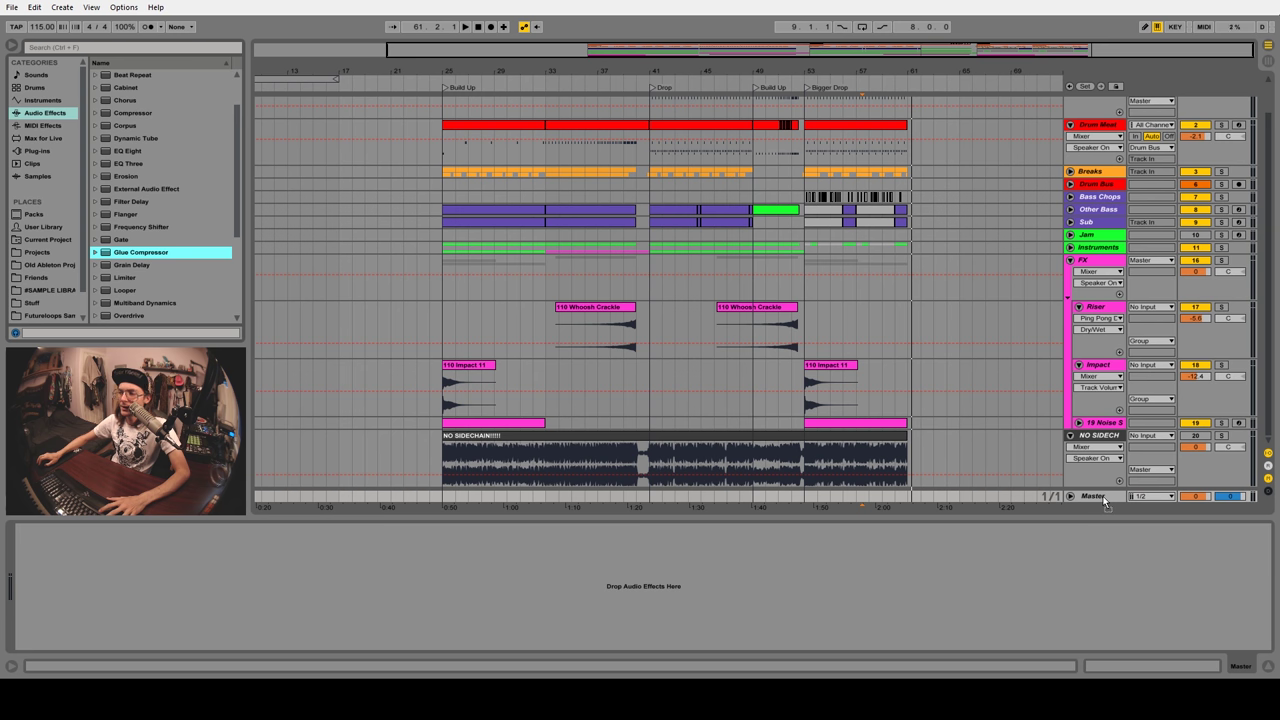
key("Return")
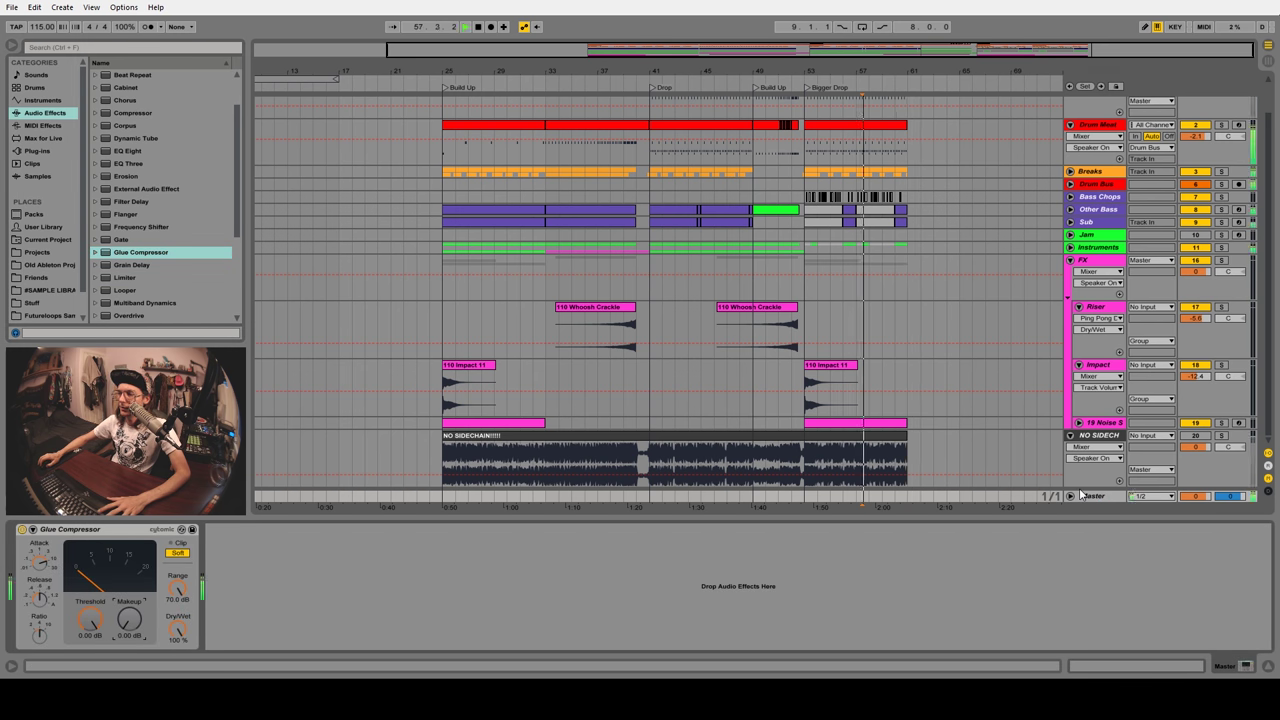
Rearrange the timeline so NO SIDECHAIN sections at bars 41–49, 57–61 and 65–73 precede the Drop, second Build Up and Bigger Drop
left_click_drag(837, 405, 923, 405)
left_click_drag(793, 405, 837, 405)
key("ctrl+z")
key("ctrl+z")
key("ctrl+z")
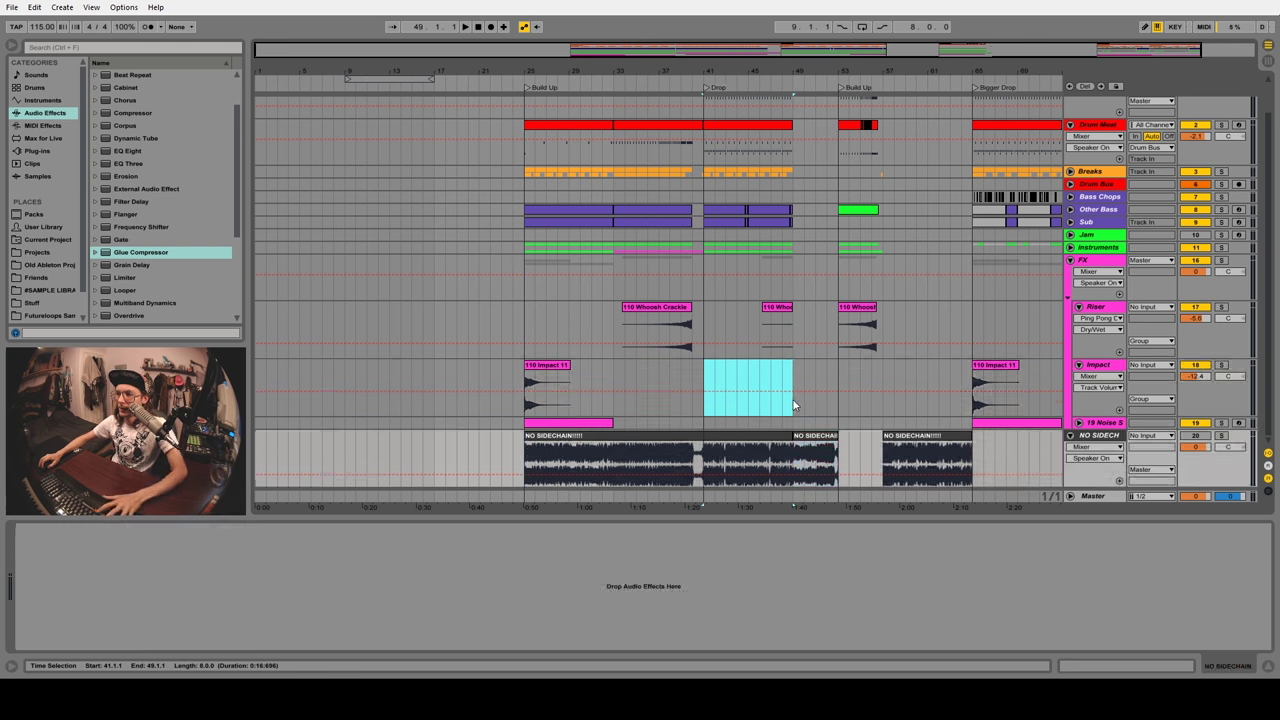
Automate the Master Glue Compressor on for bars 49–57, 61–65 and 73–81, with threshold -3.17 dB and makeup 2.06 dB
key("ctrl+z")
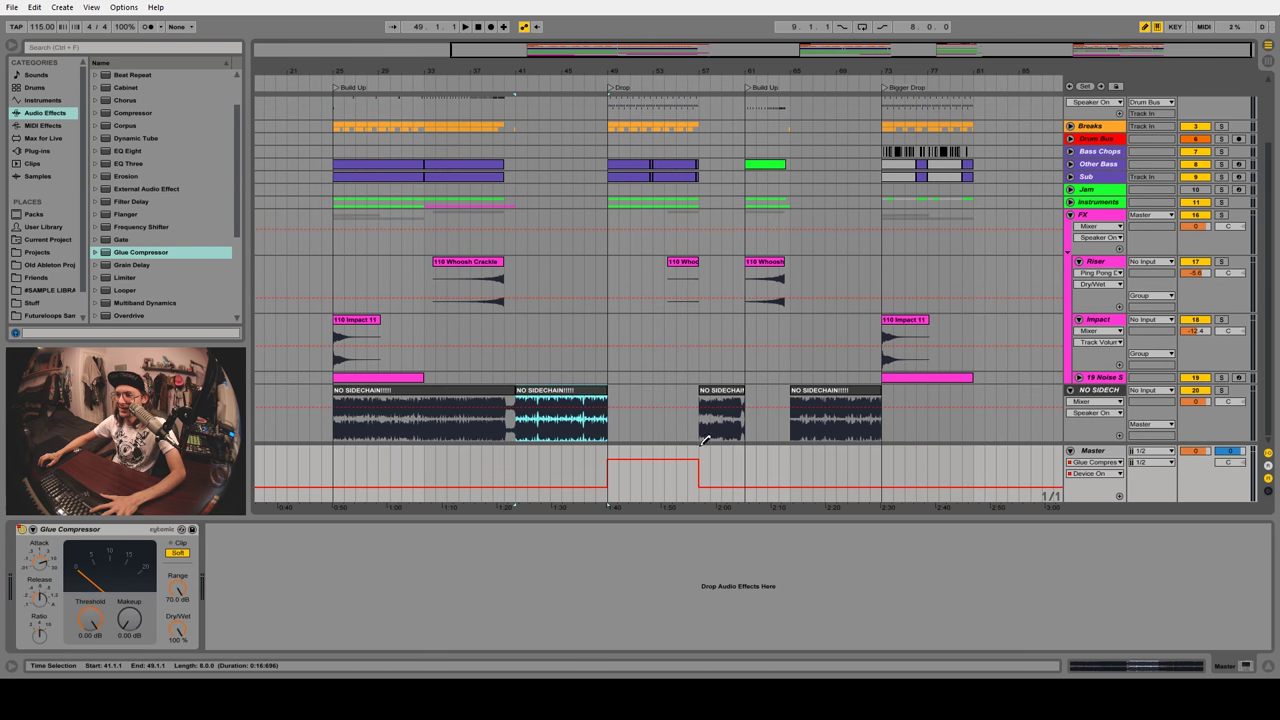
left_click(520, 460)
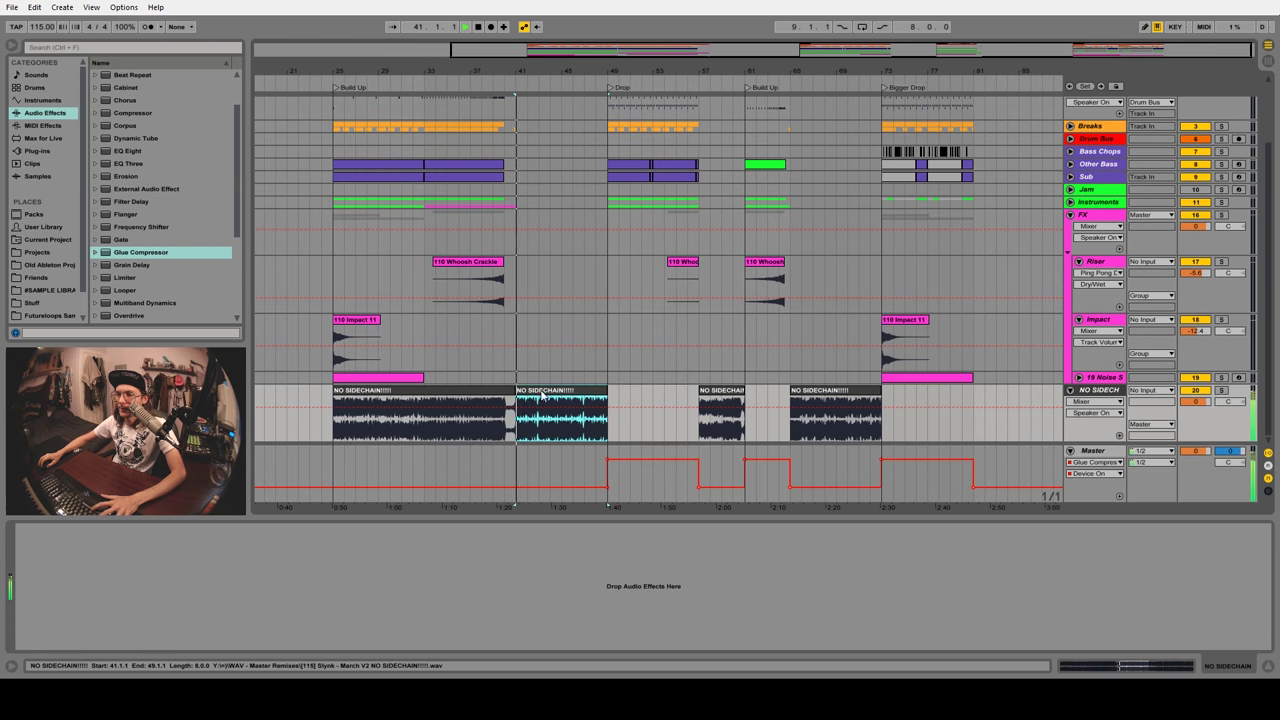
key("space")
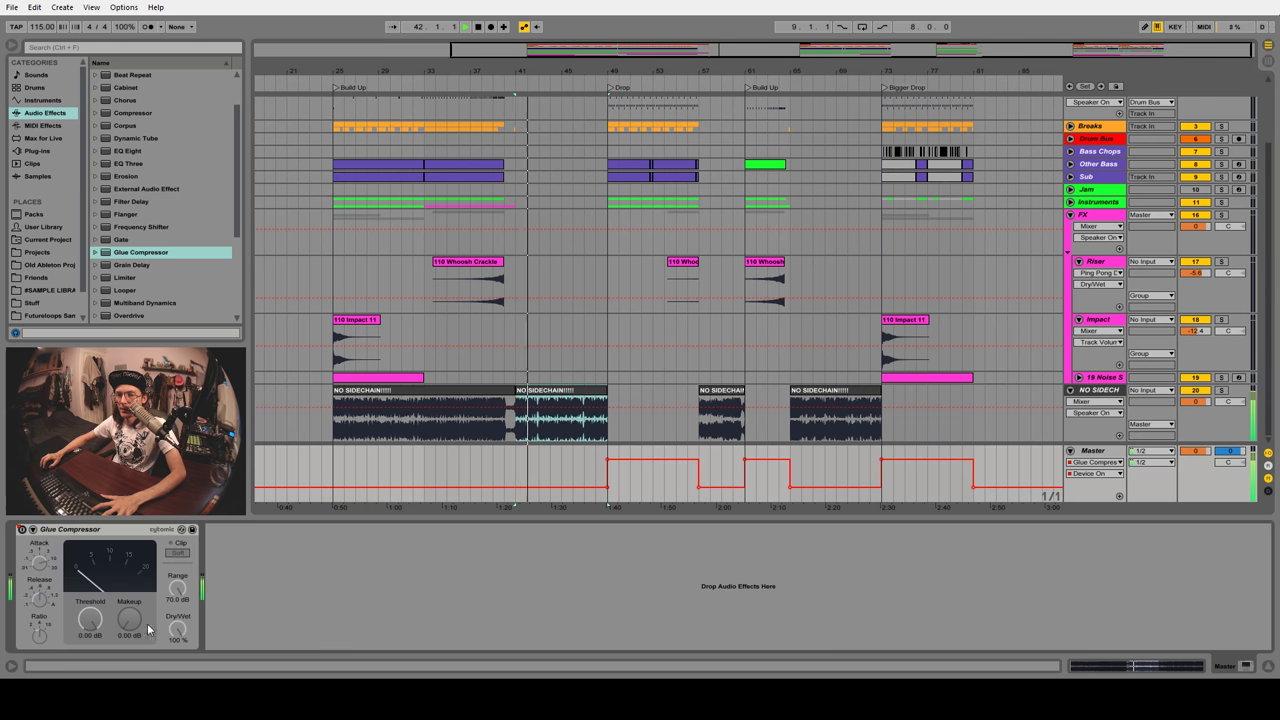
left_click_drag(130, 620, 100, 623)
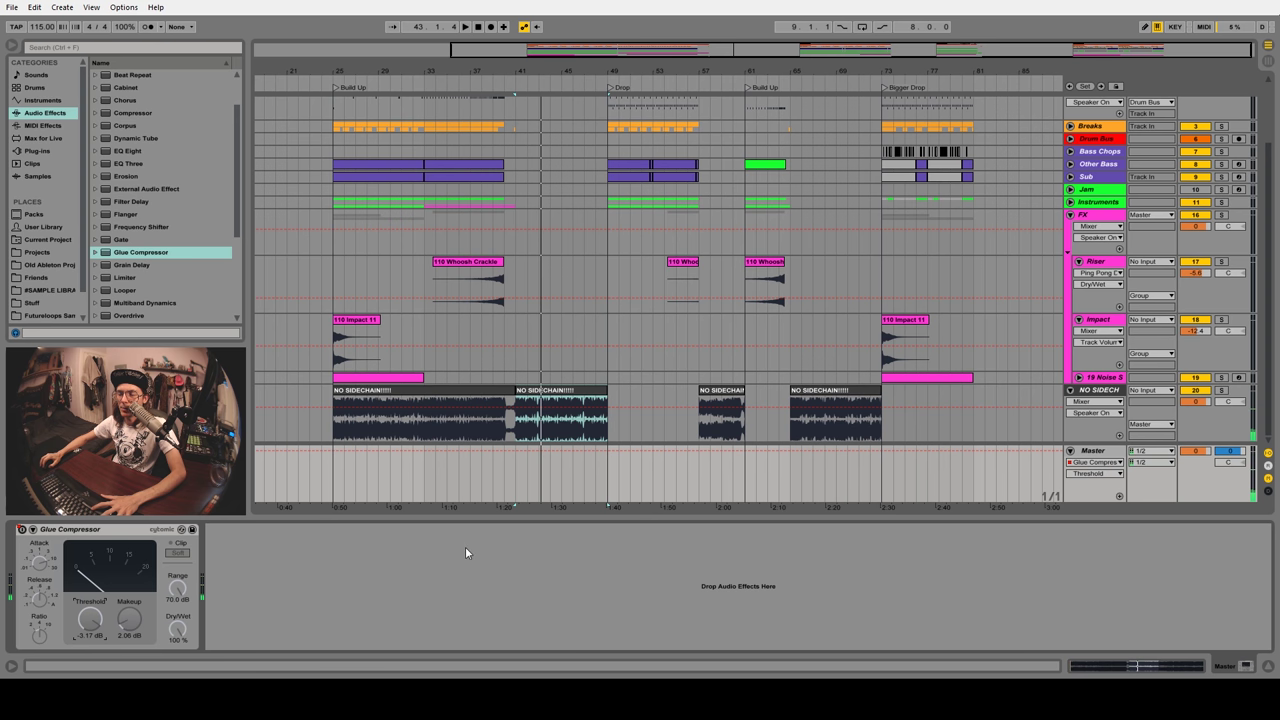
Compare the NO SIDECHAIN section with the sidechained Drop by playing from bars 43, 45 and 49
left_click(563, 363)
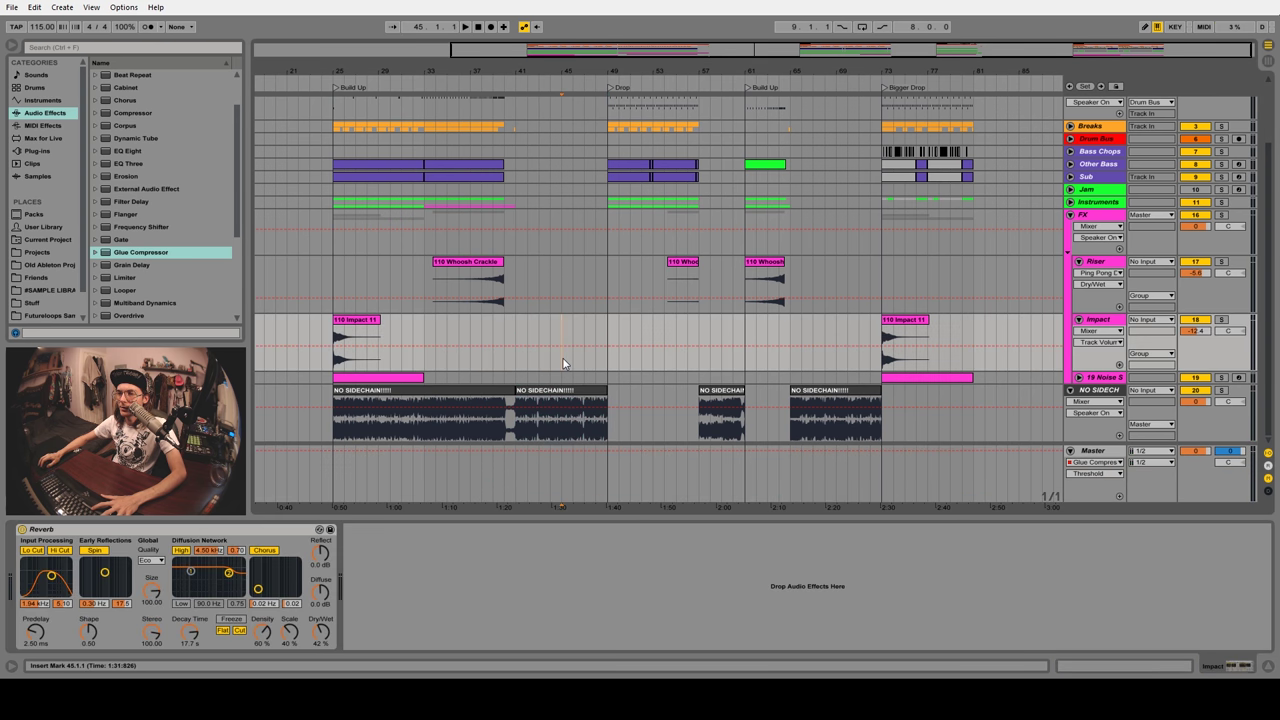
key("space")
scroll(605, 368, "up", 1)
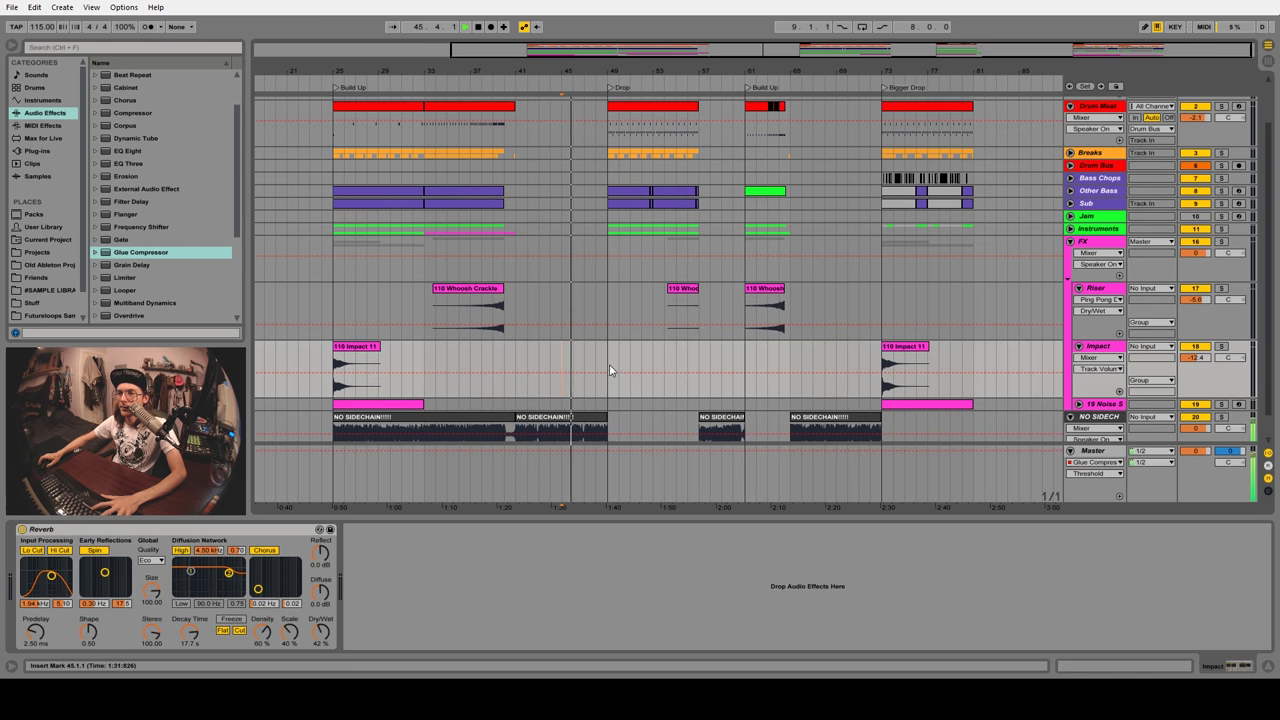
left_click(612, 384)
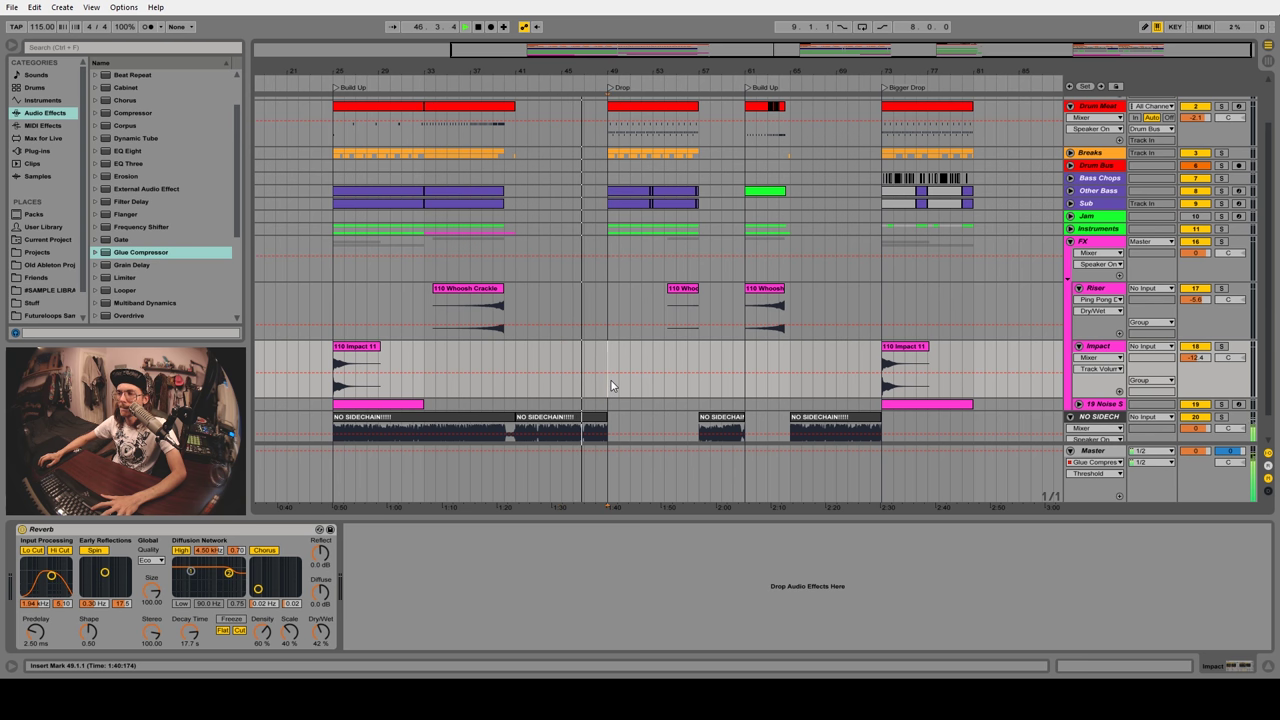
key("space")
key("space")
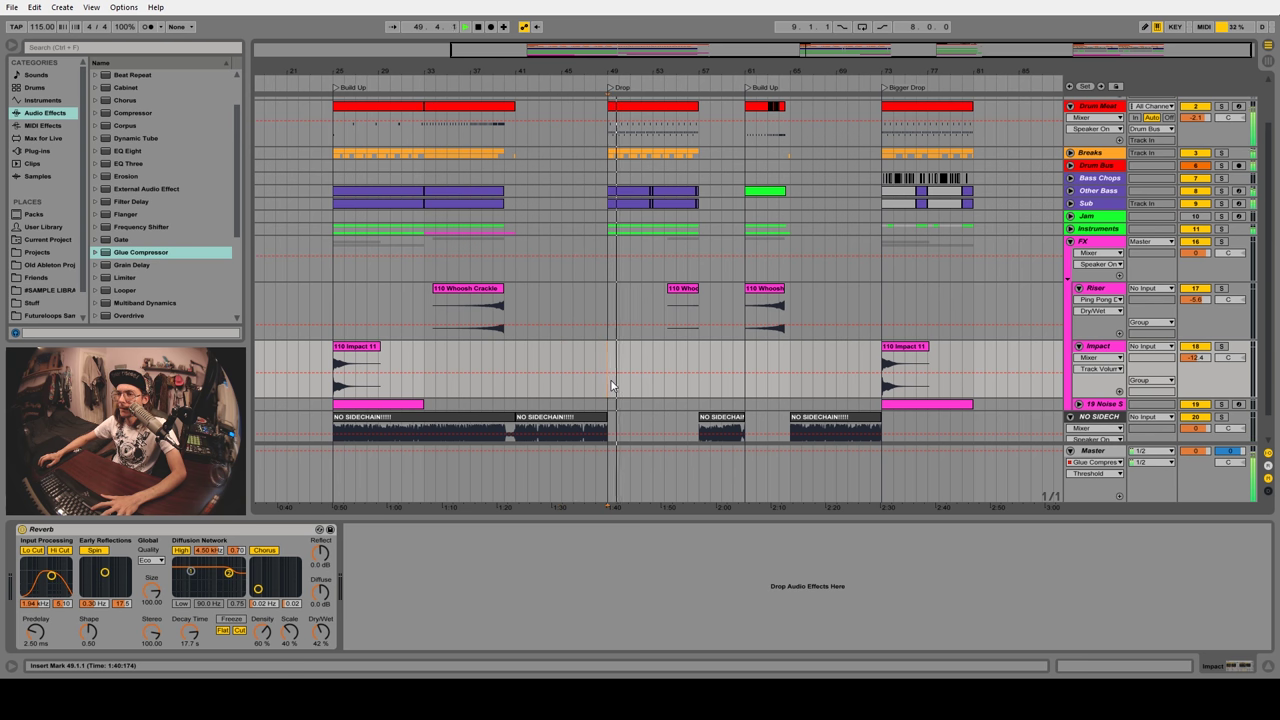
scroll(615, 385, "down", 1)
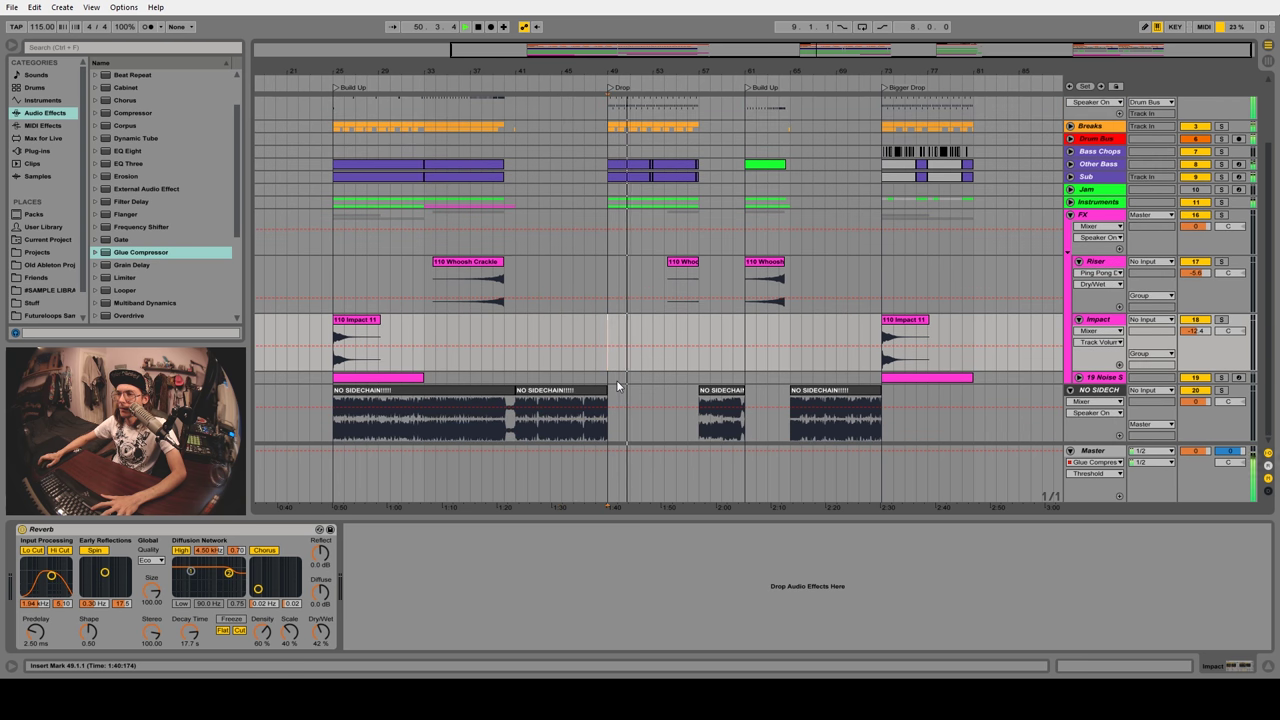
left_click(541, 360)
key("space")
key("space")
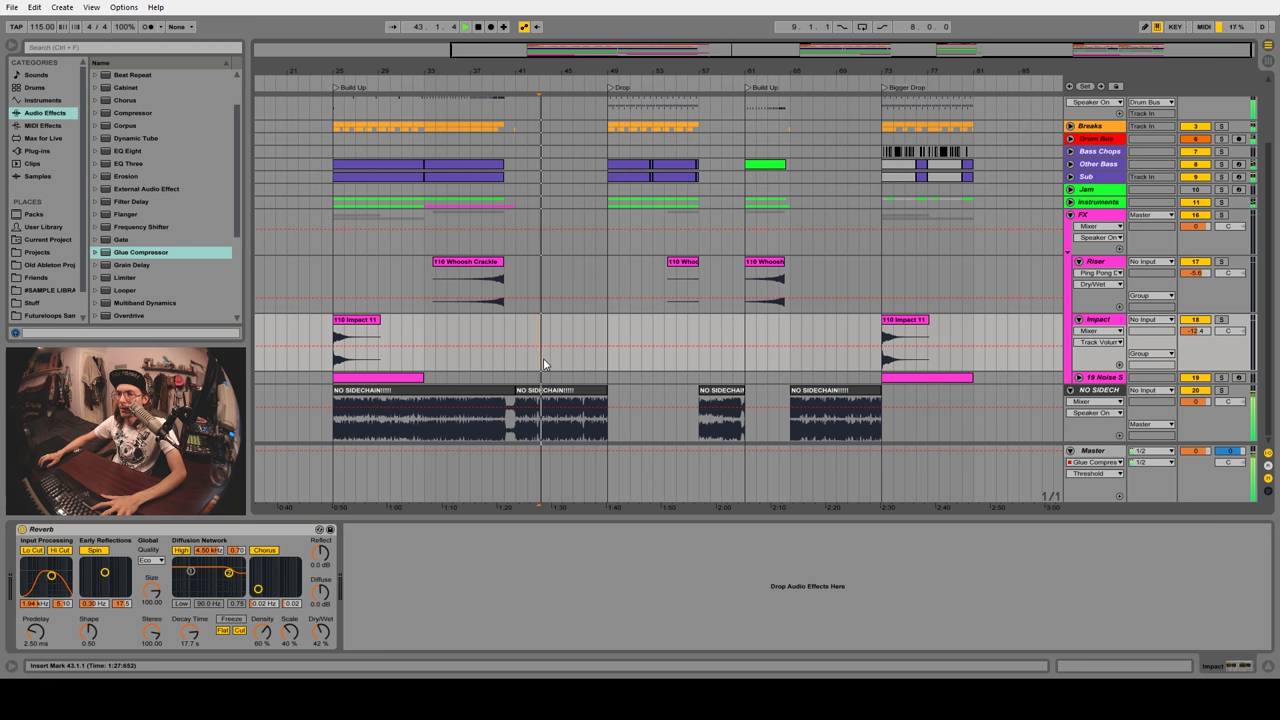
left_click(609, 369)
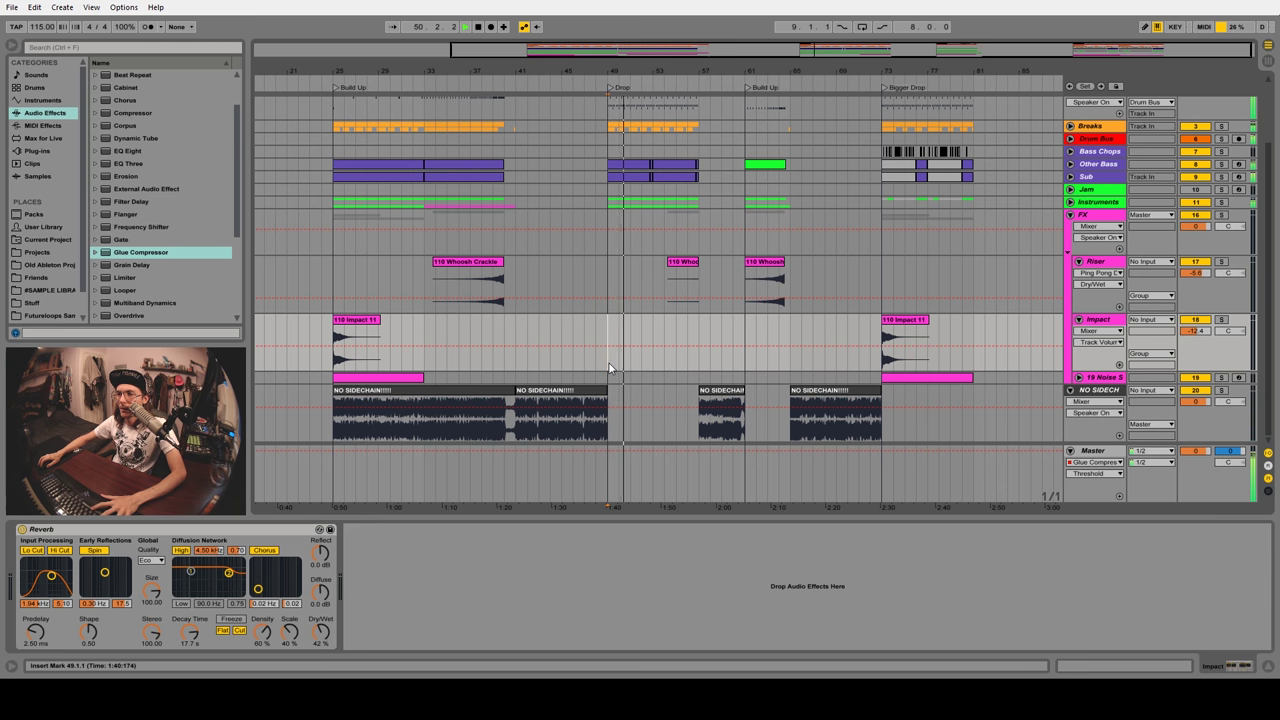
Compare the remaining NO SIDECHAIN and sidechained sections by playing from bars 57, 65, 66, 69, 73 and 77
left_click(700, 365)
key("space")
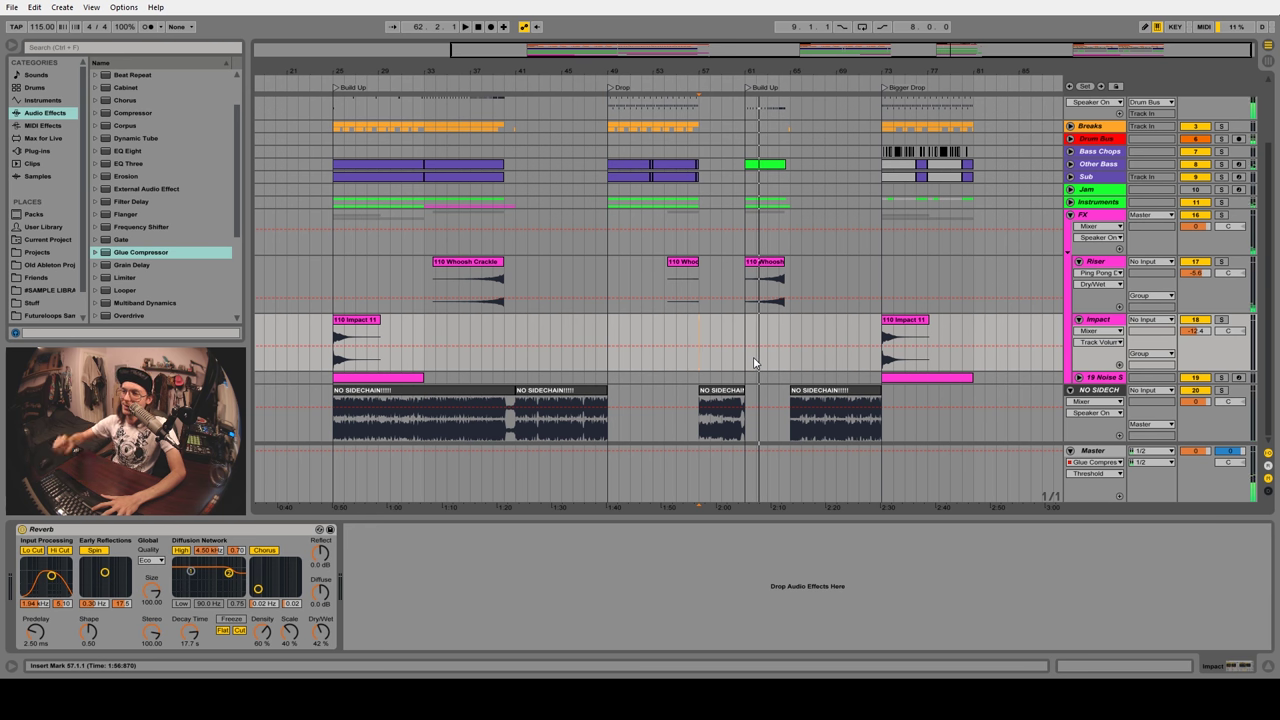
left_click(790, 362)
key("space")
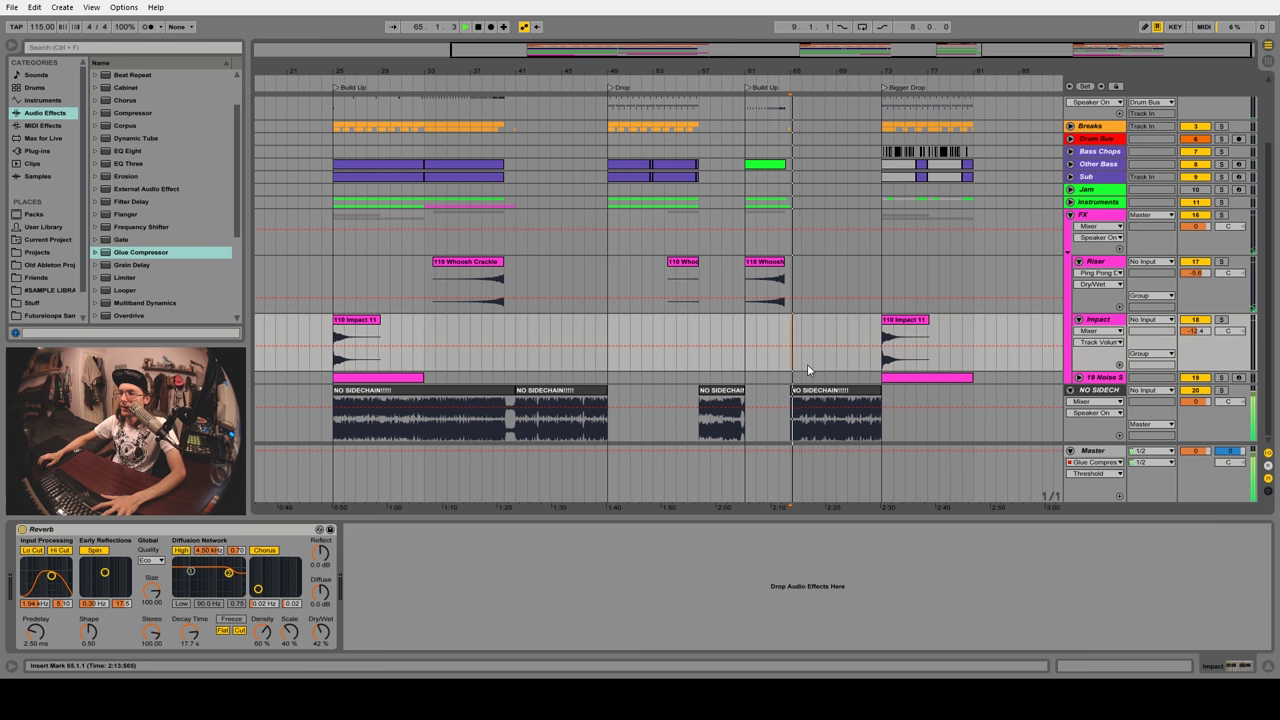
left_click(883, 365)
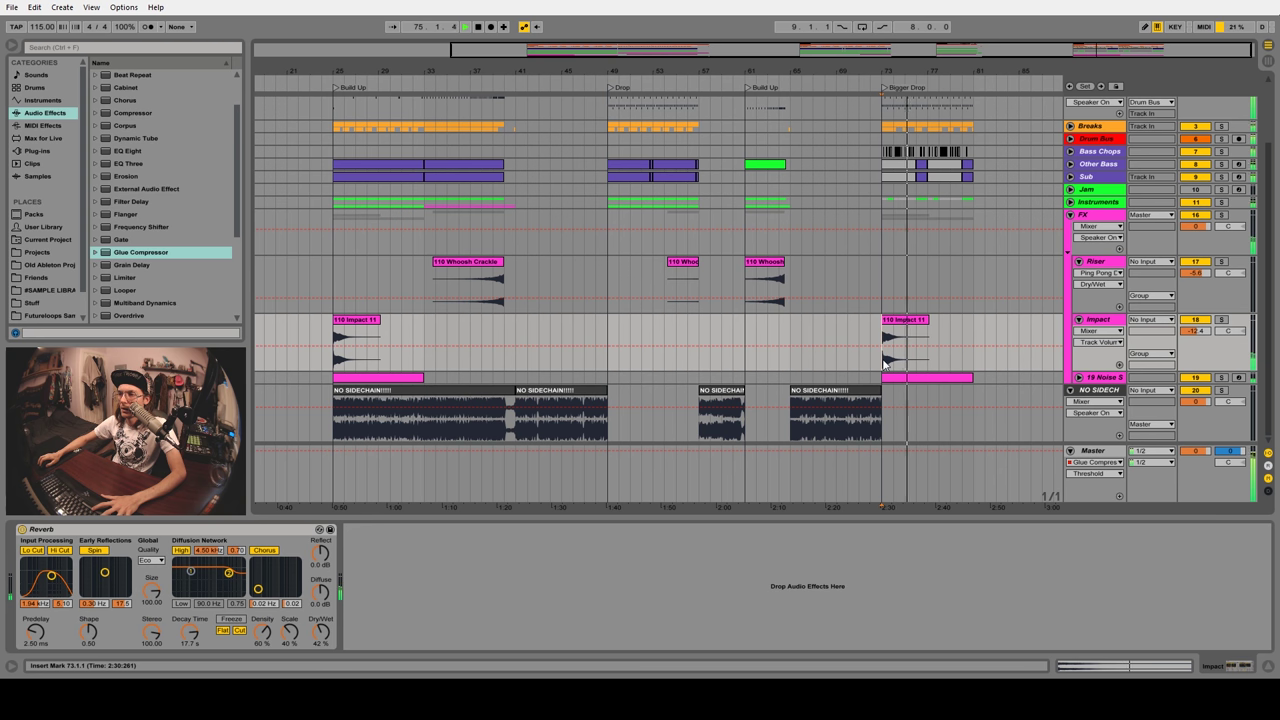
left_click(801, 359)
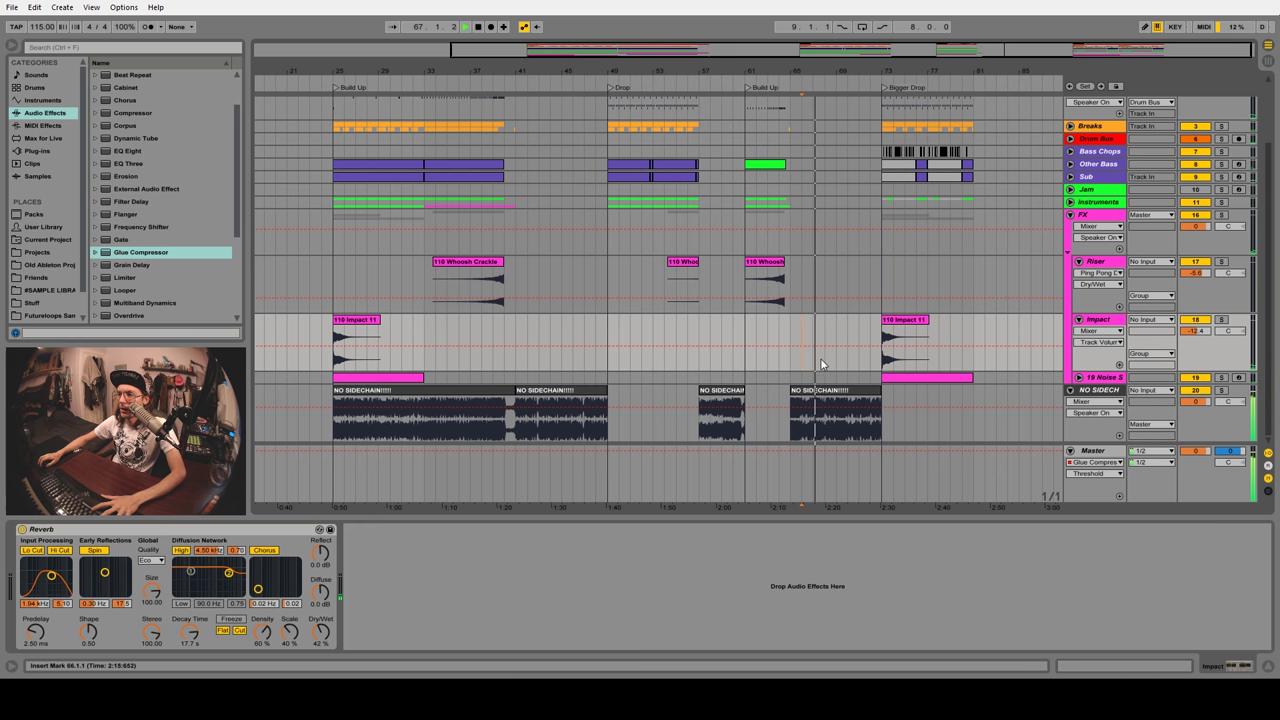
left_click(837, 360)
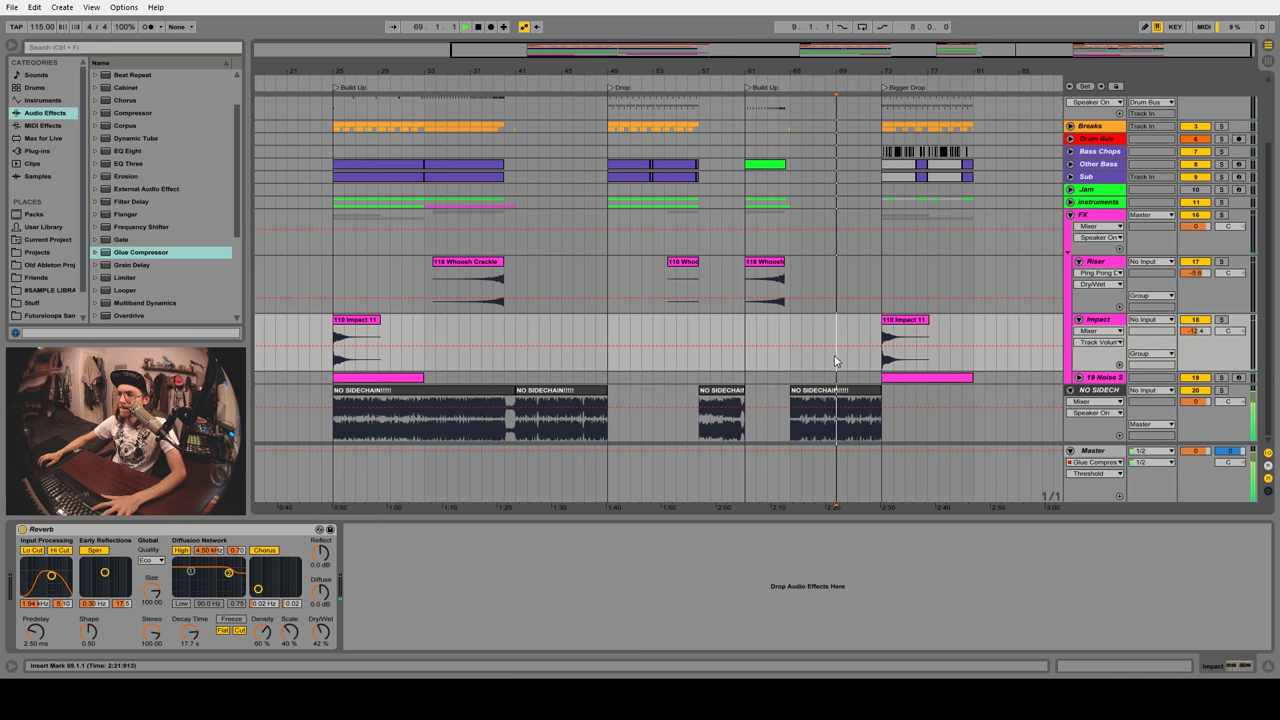
left_click(928, 360)
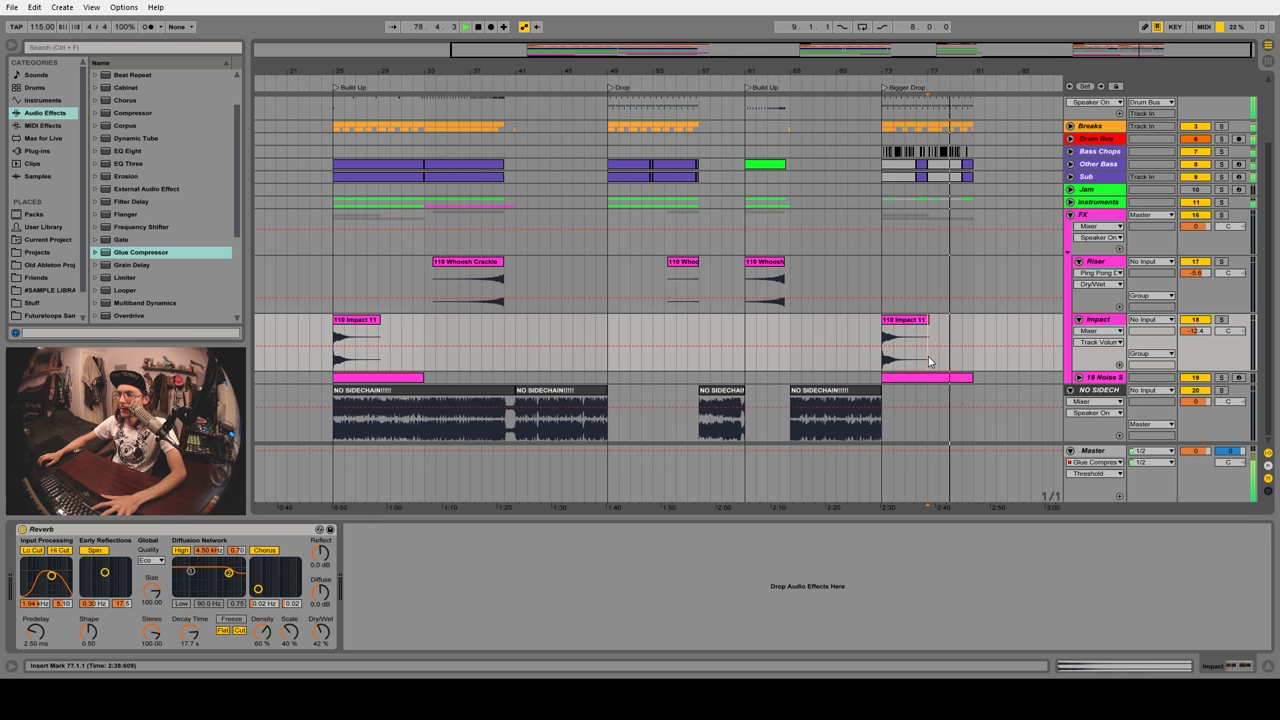
Play the Bigger Drop from bar 73 and set the Master Glue Compressor's makeup to 1.75 dB
left_click(882, 472)
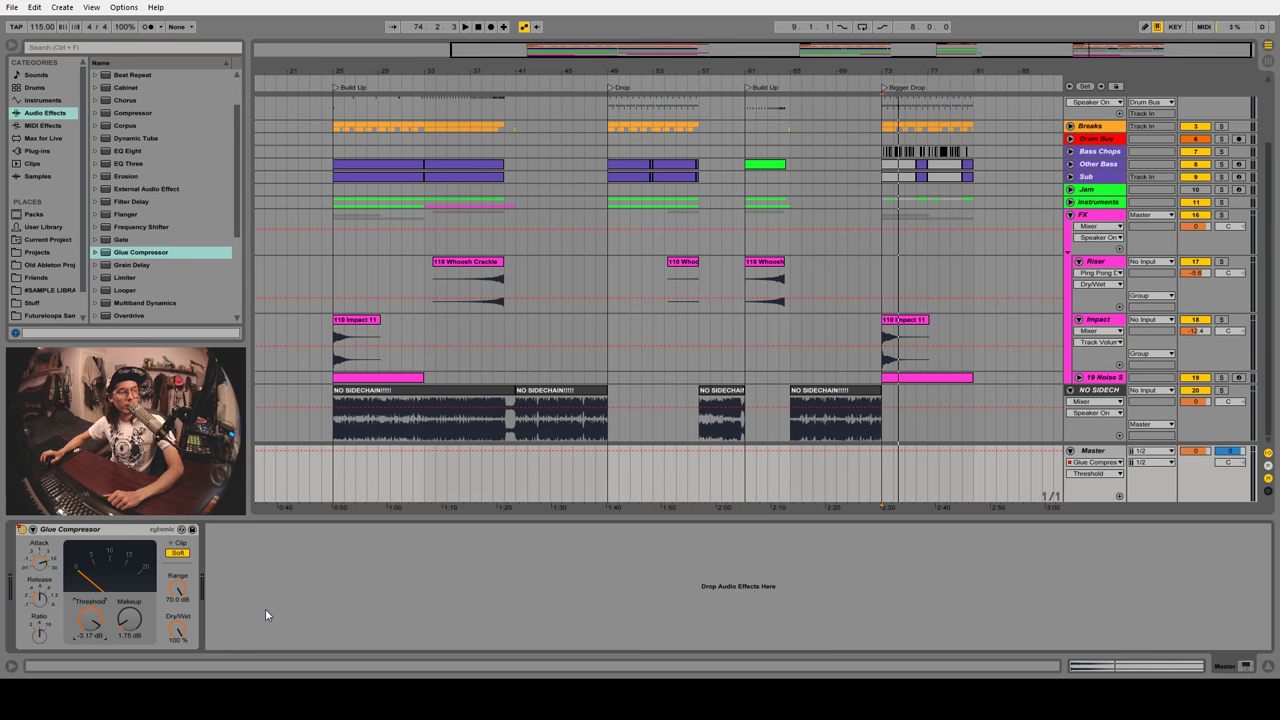